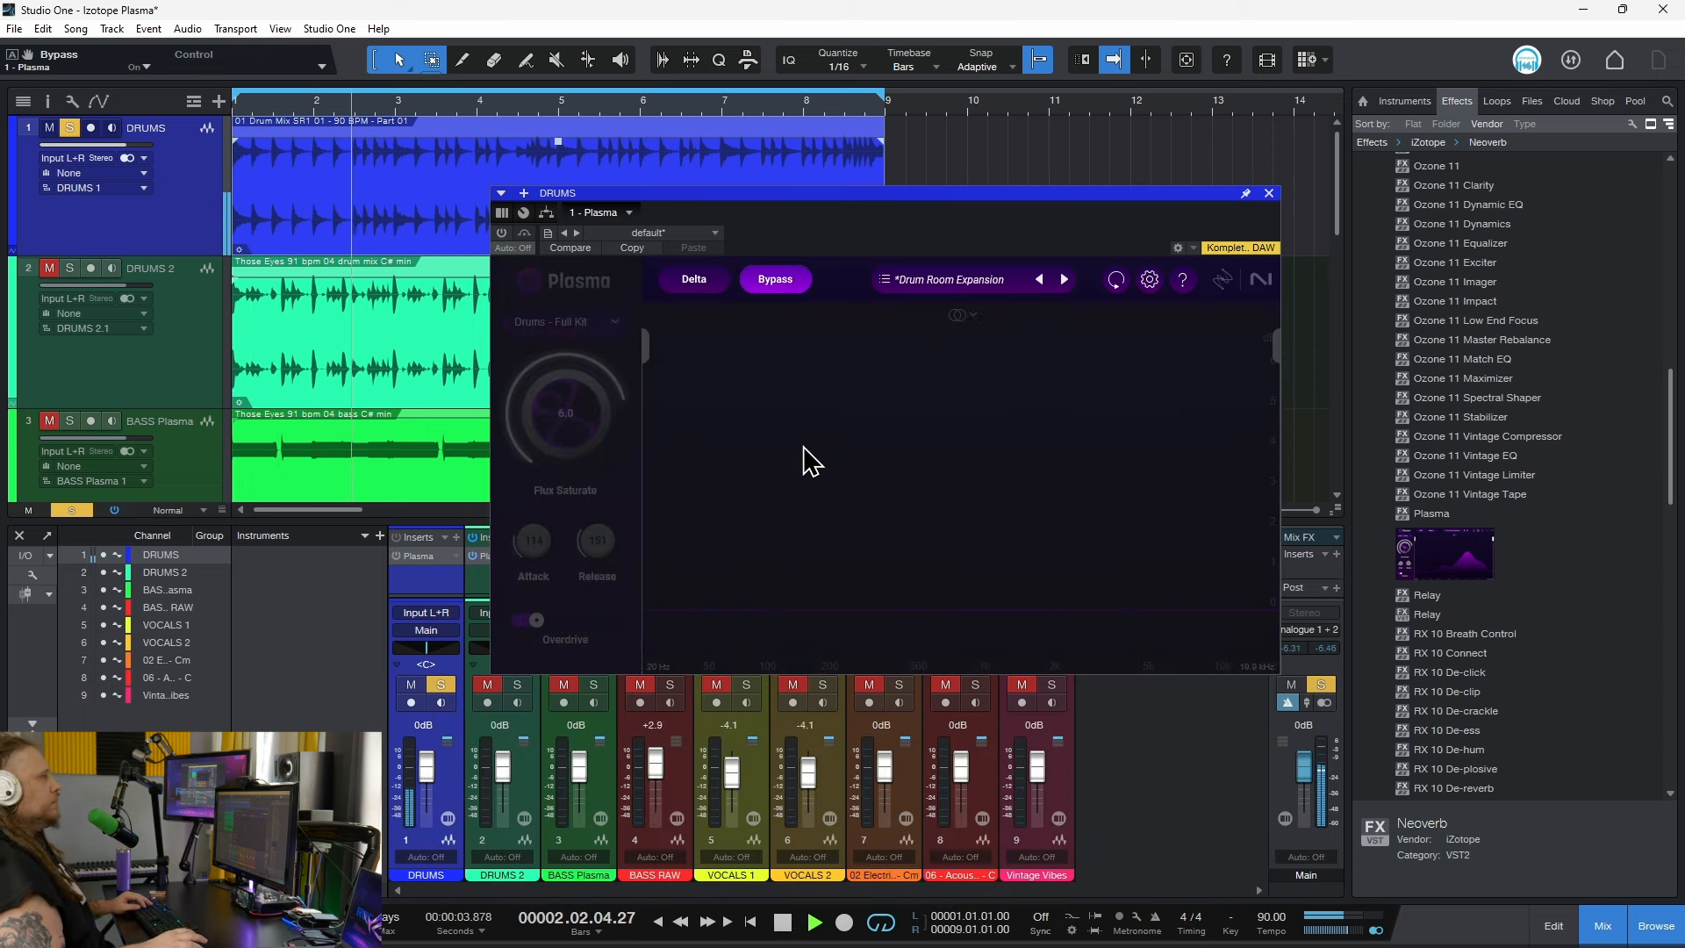
Stop playback, reactivate Plasma on the DRUMS channel and set Flux Saturate to 0.0.
key("space")
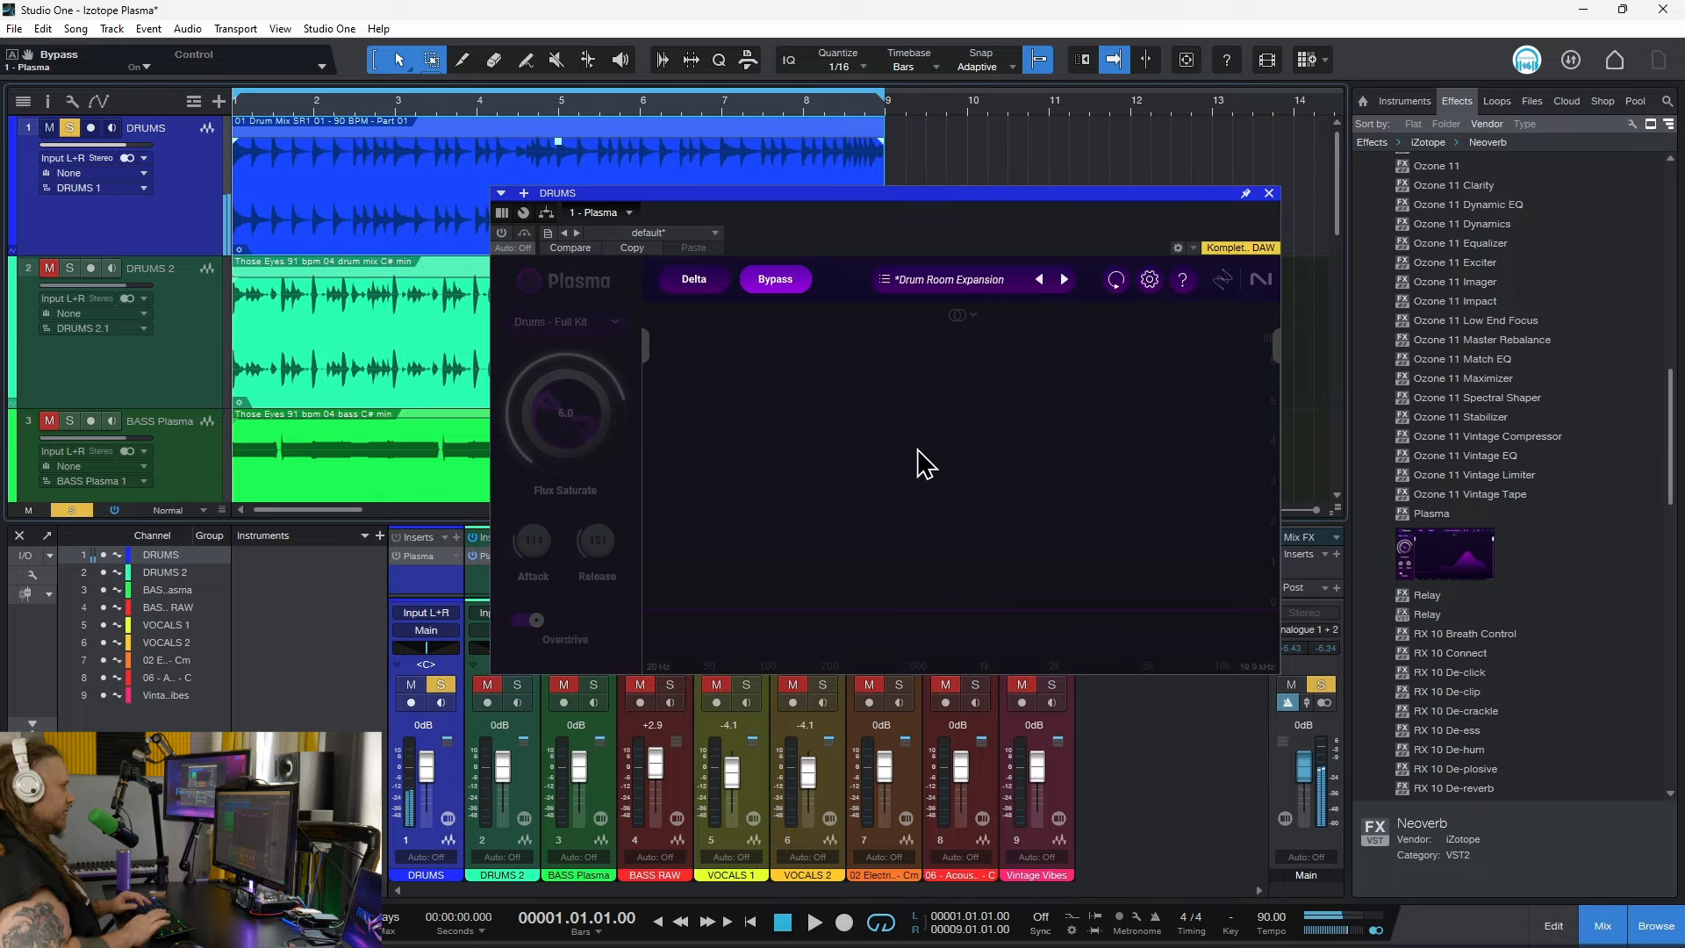
left_click(773, 280)
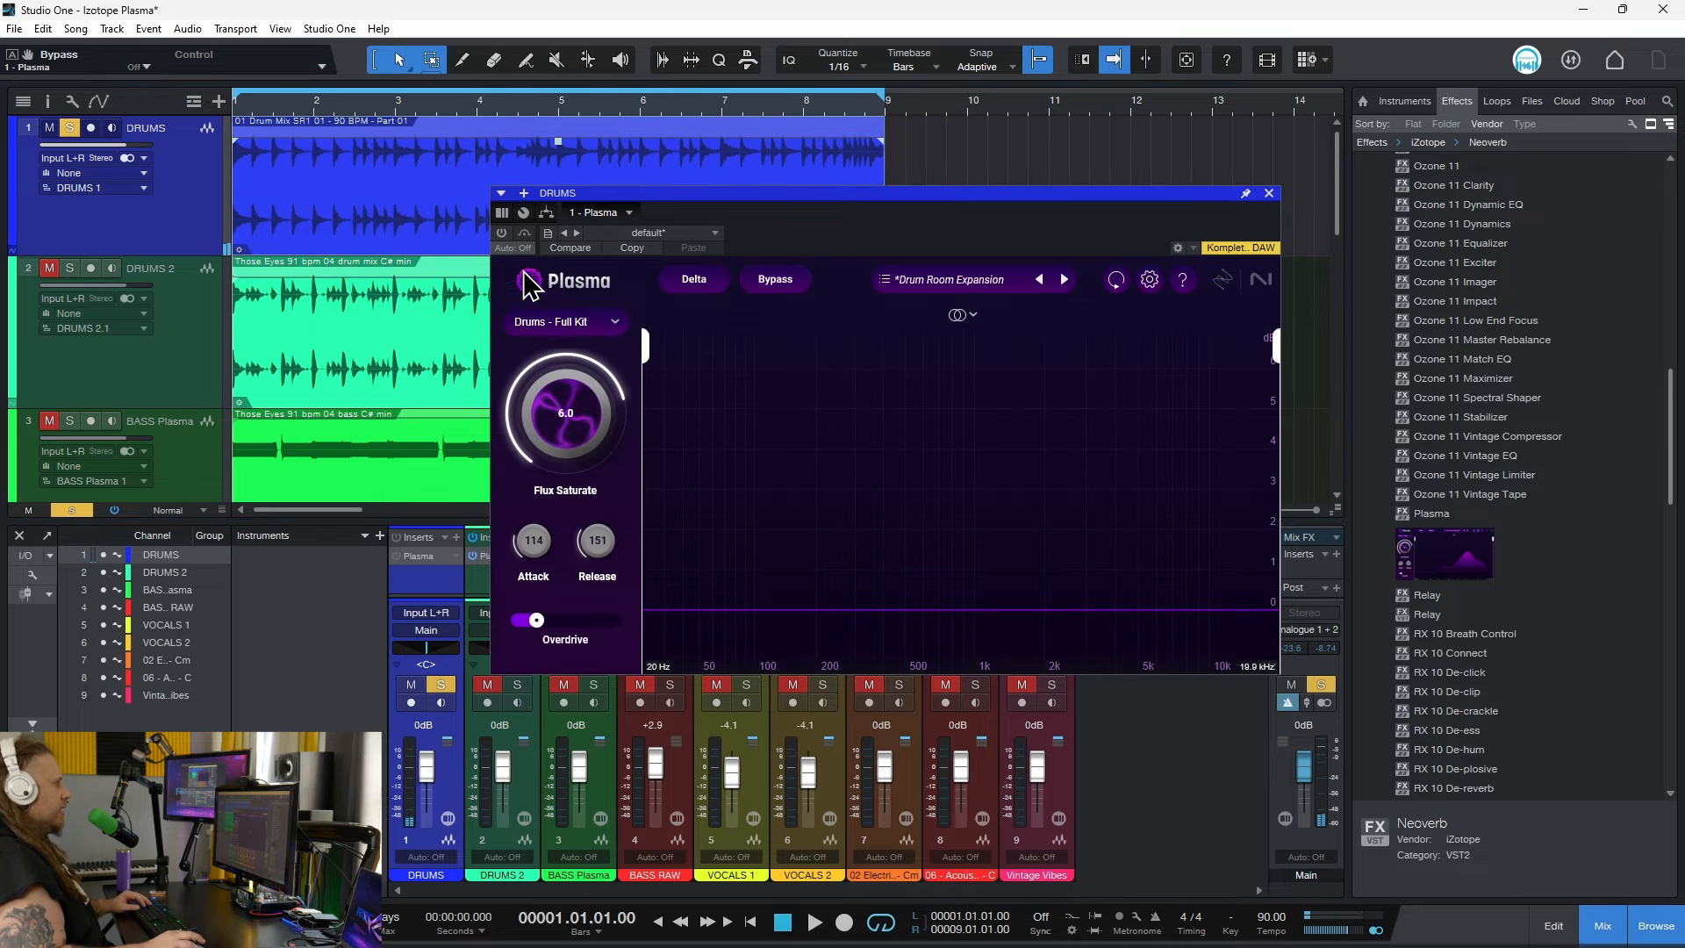
left_click(503, 233)
left_click_drag(565, 413, 579, 498)
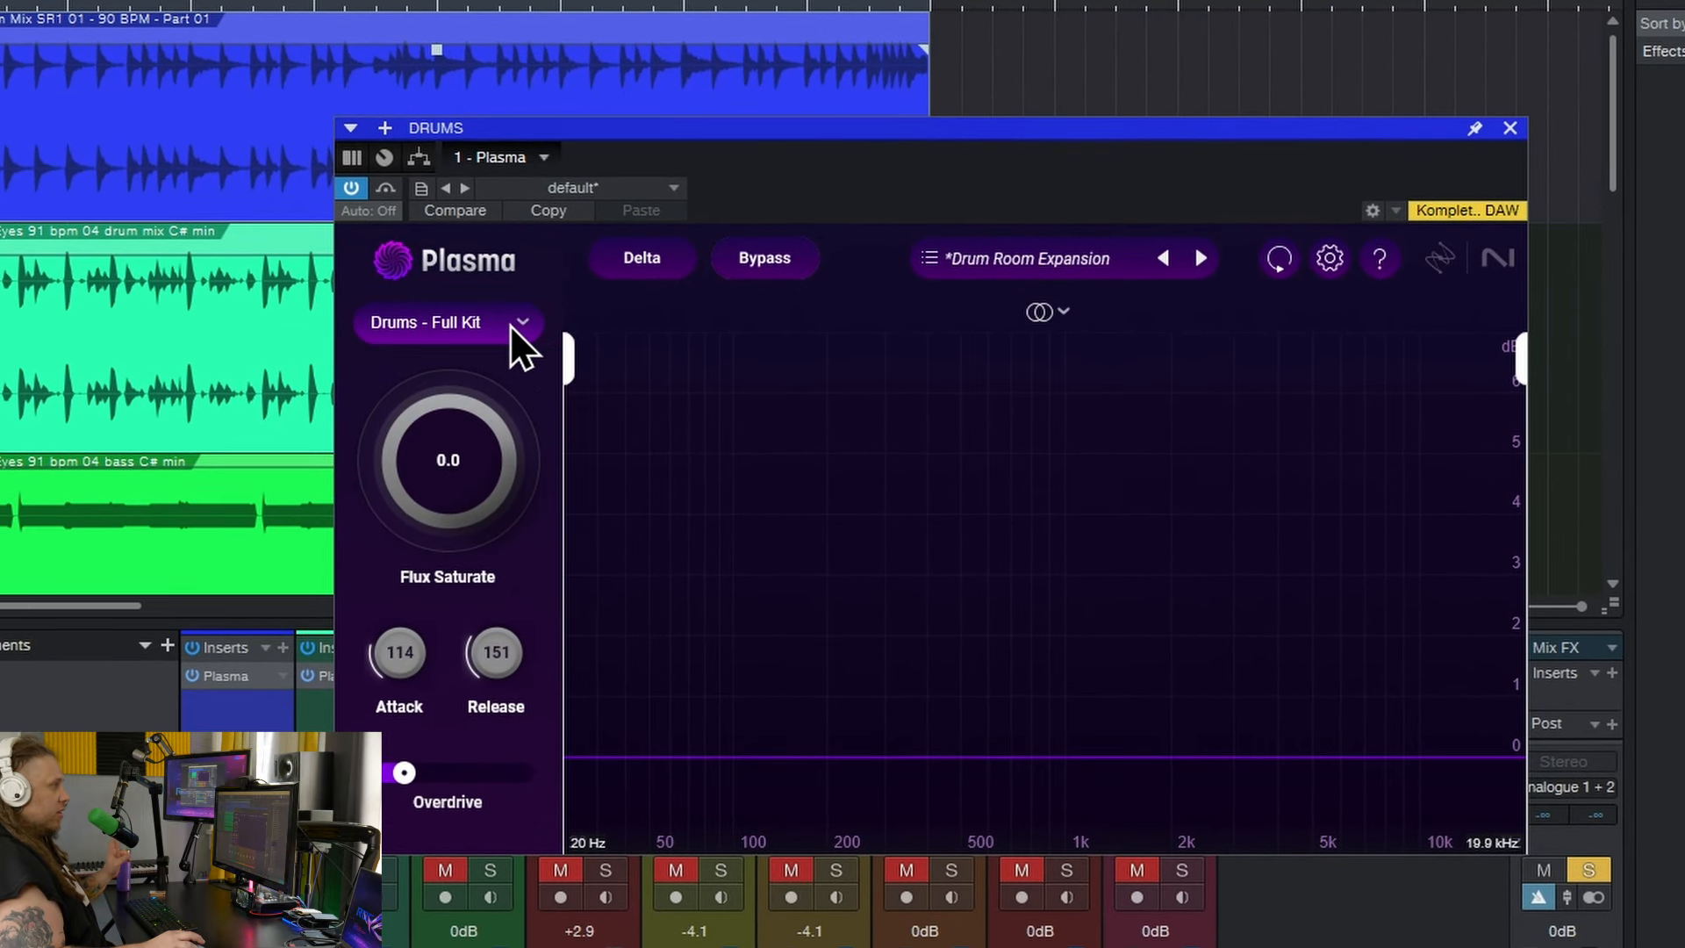
Look through the available target profiles for masters, vocals, drums, bass, synths and strings, keeping Drums - Full Kit.
left_click(512, 327)
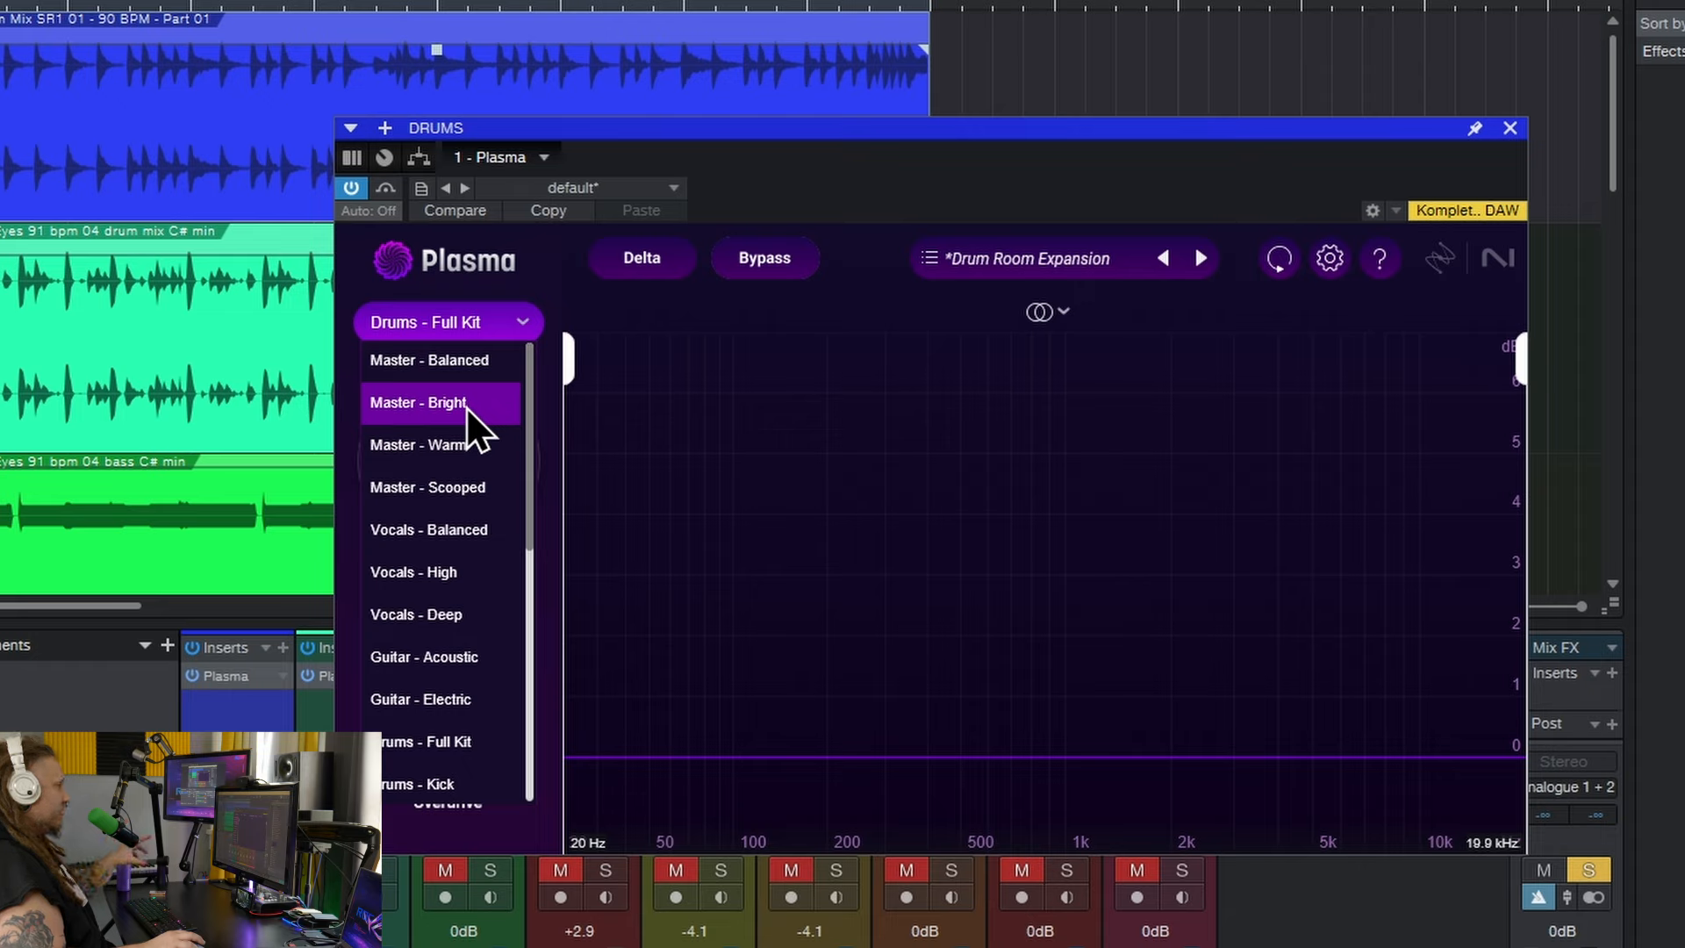
scroll(466, 407, "down", 10)
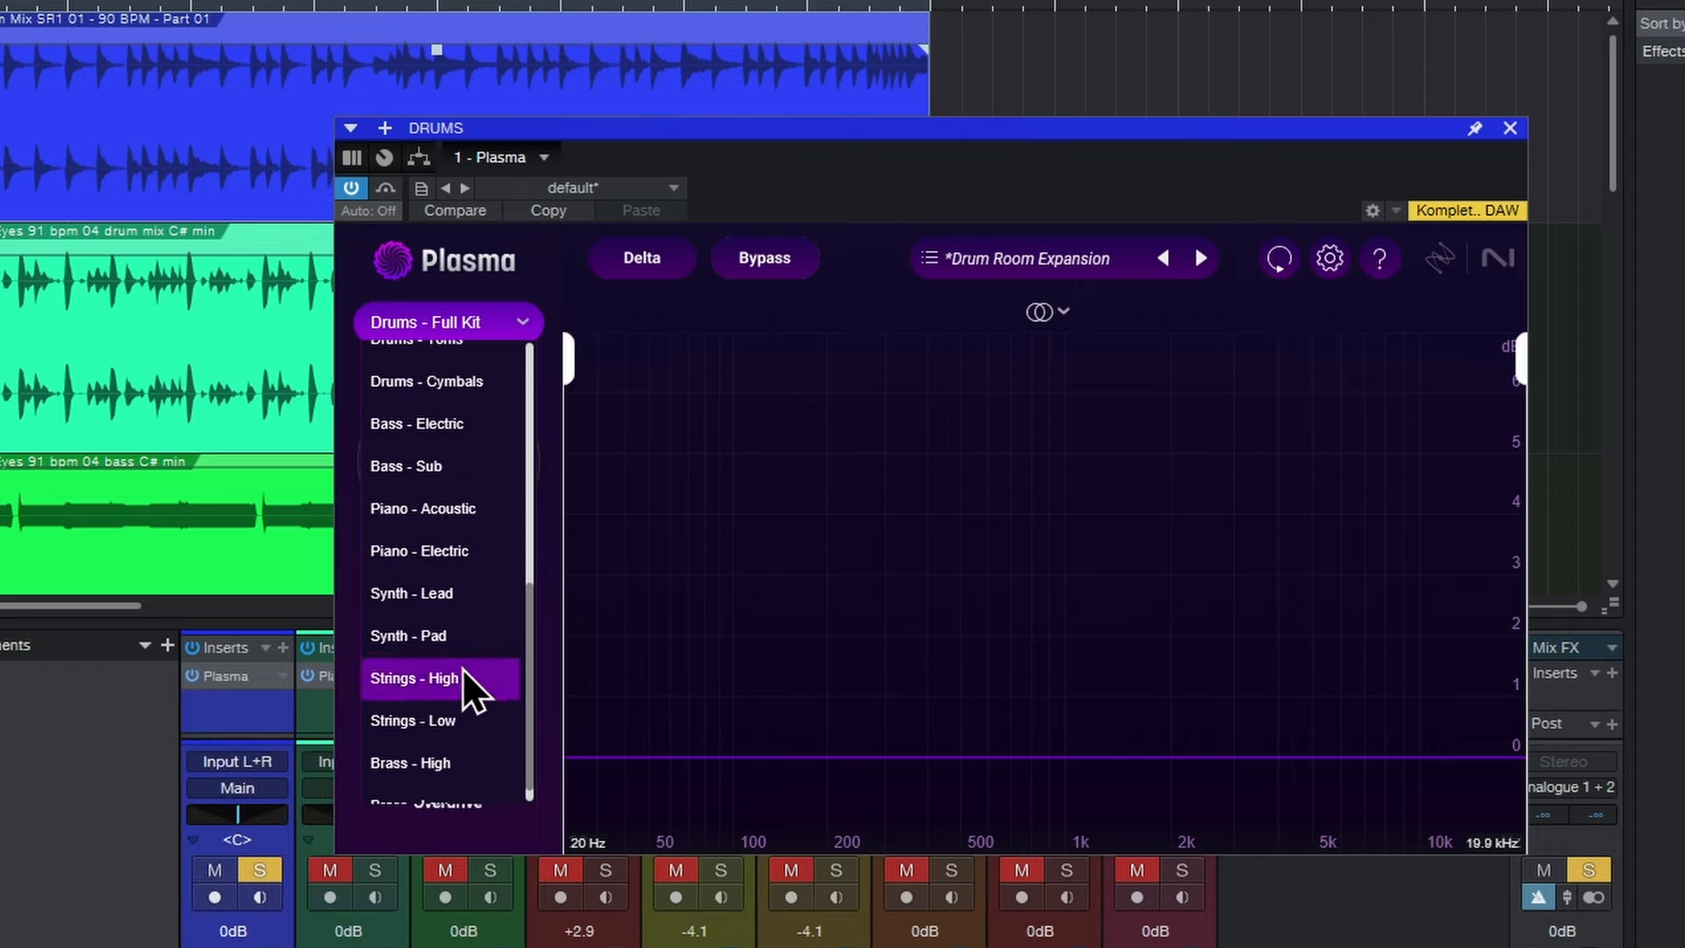
scroll(463, 669, "down", 1)
left_click(500, 329)
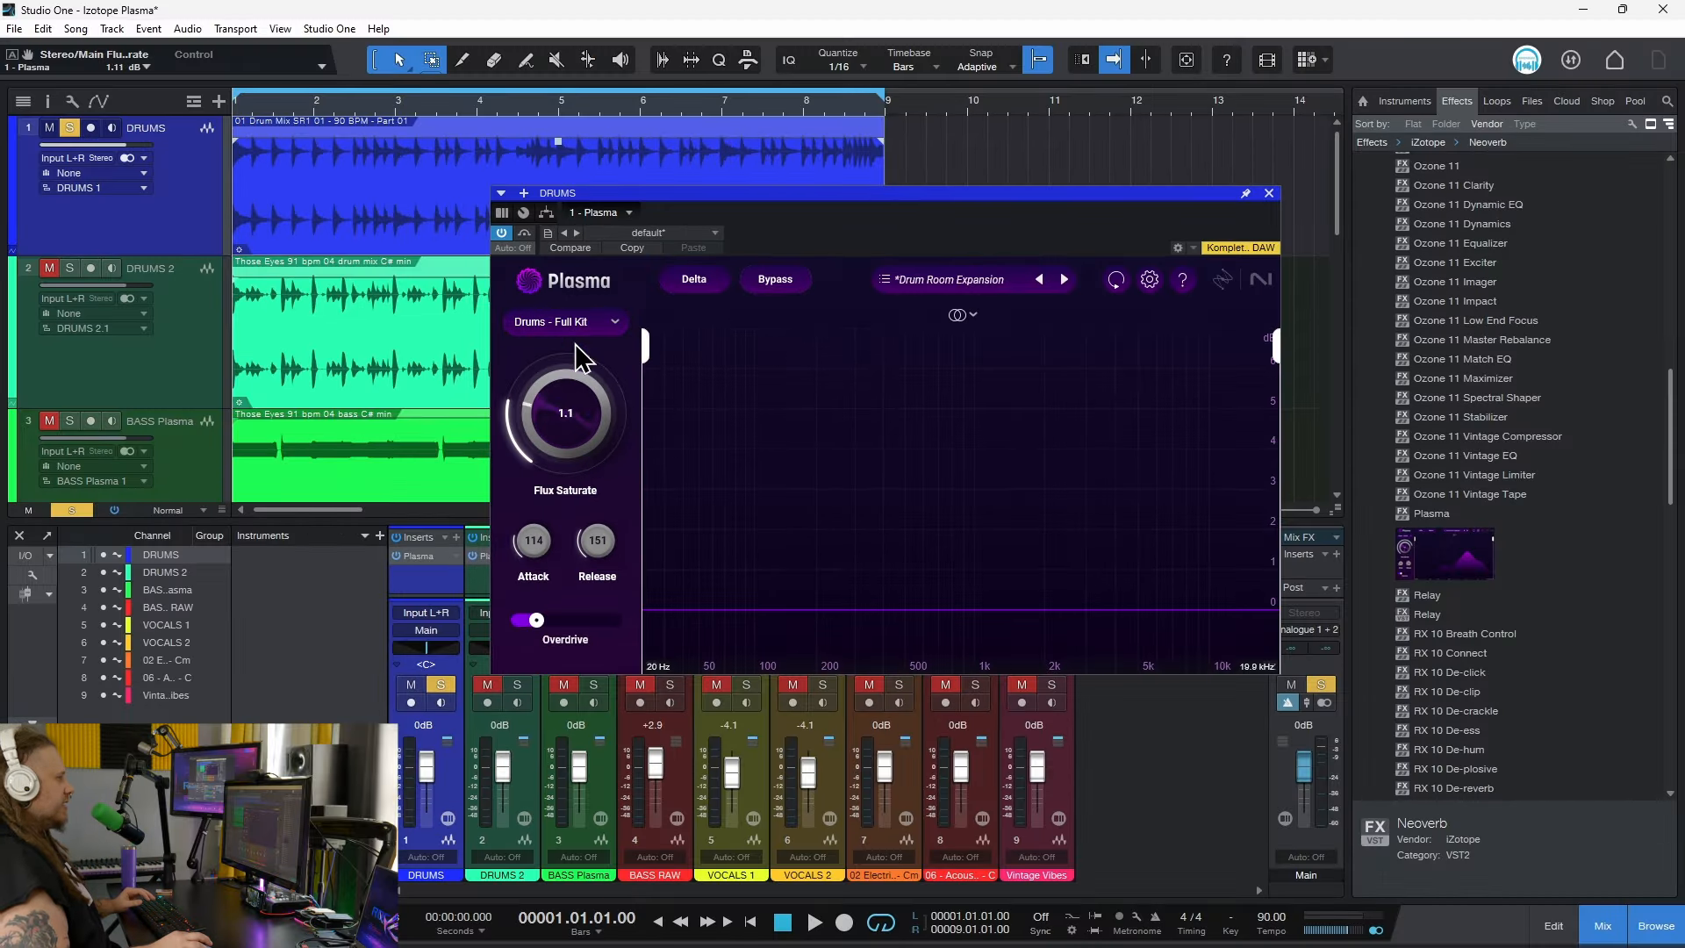
Play the drum track and raise Flux Saturate from 0.0 to about 6.1.
left_click_drag(576, 344, 588, 519)
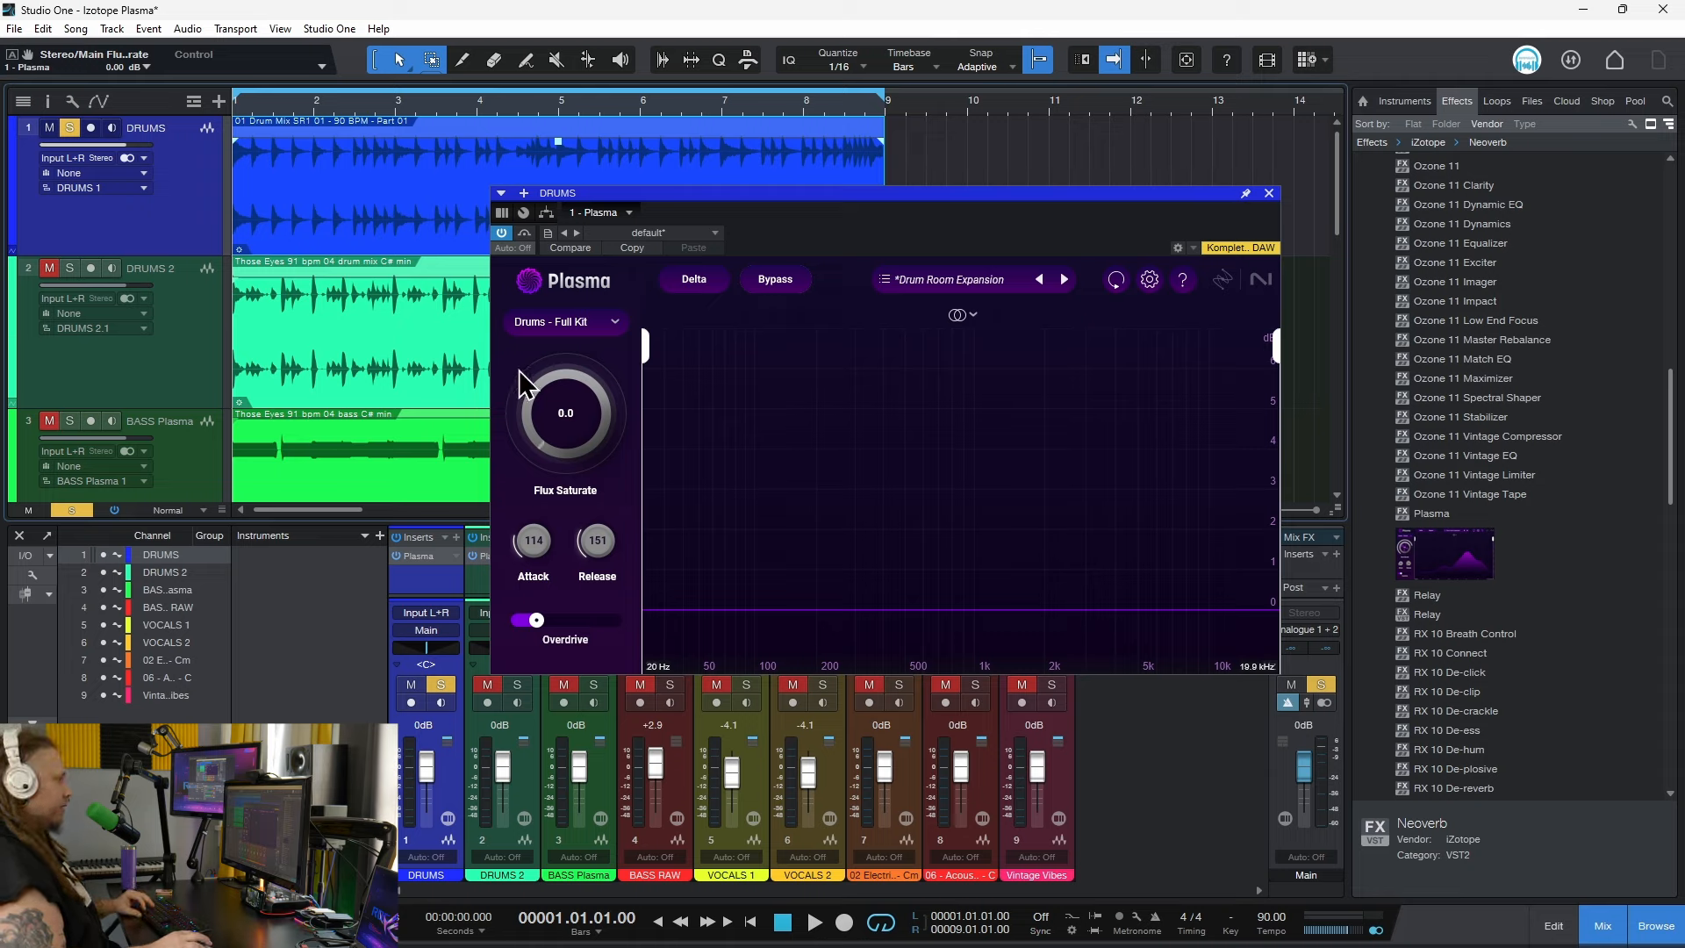
key("space")
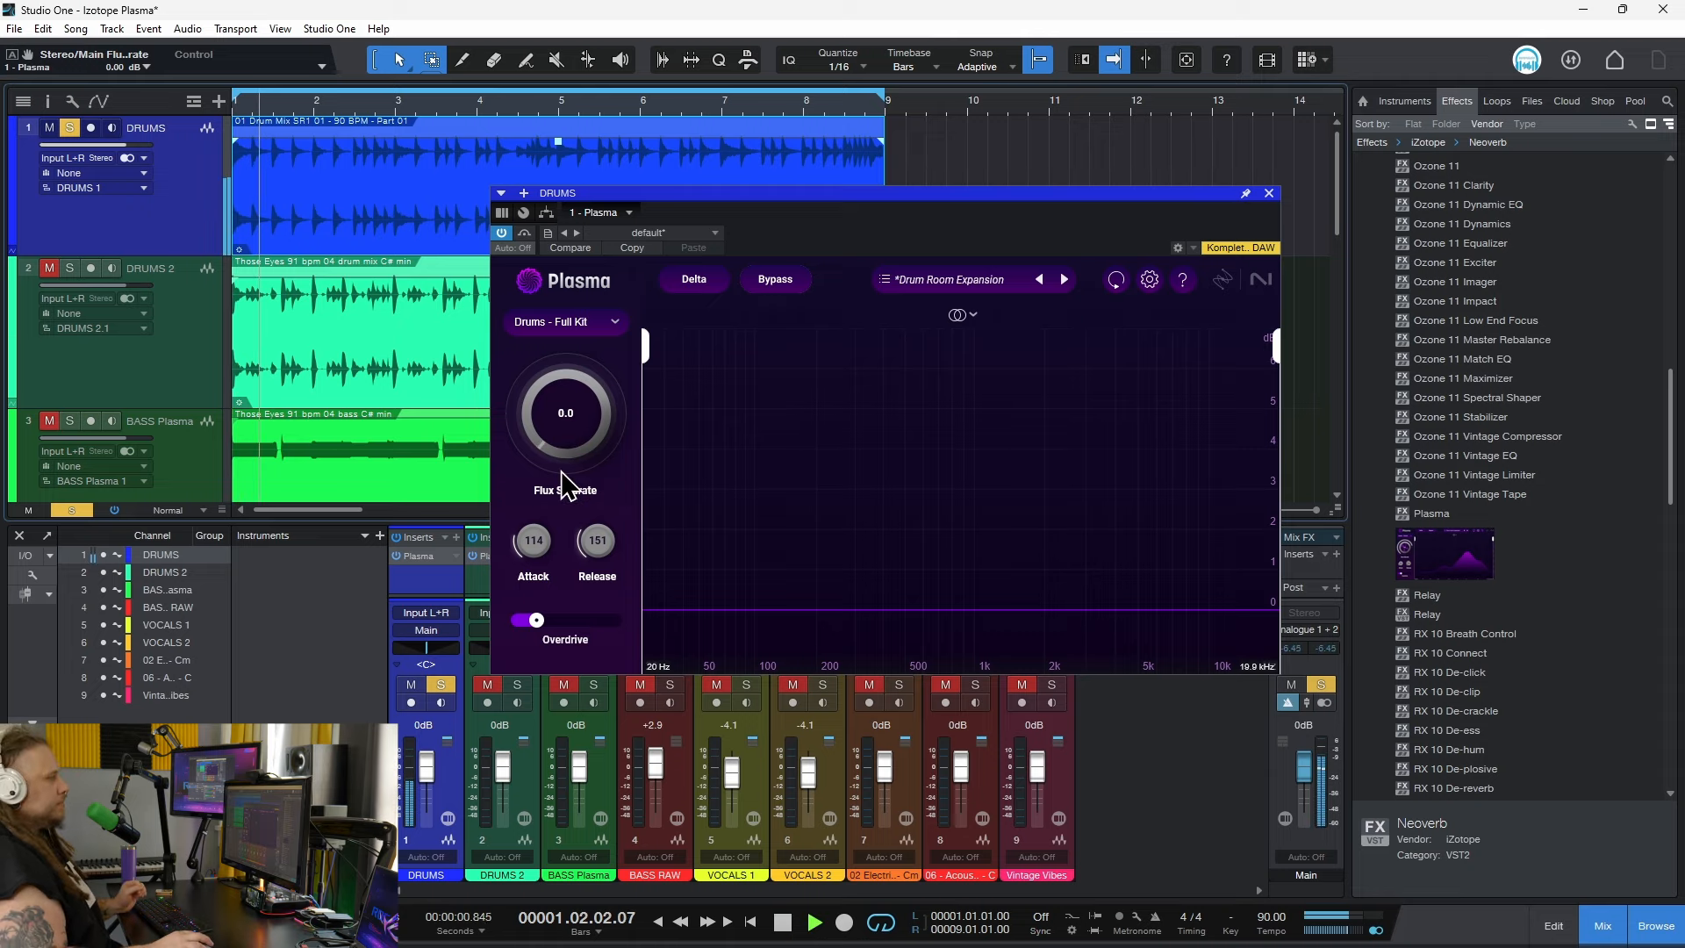
left_click_drag(566, 452, 567, 338)
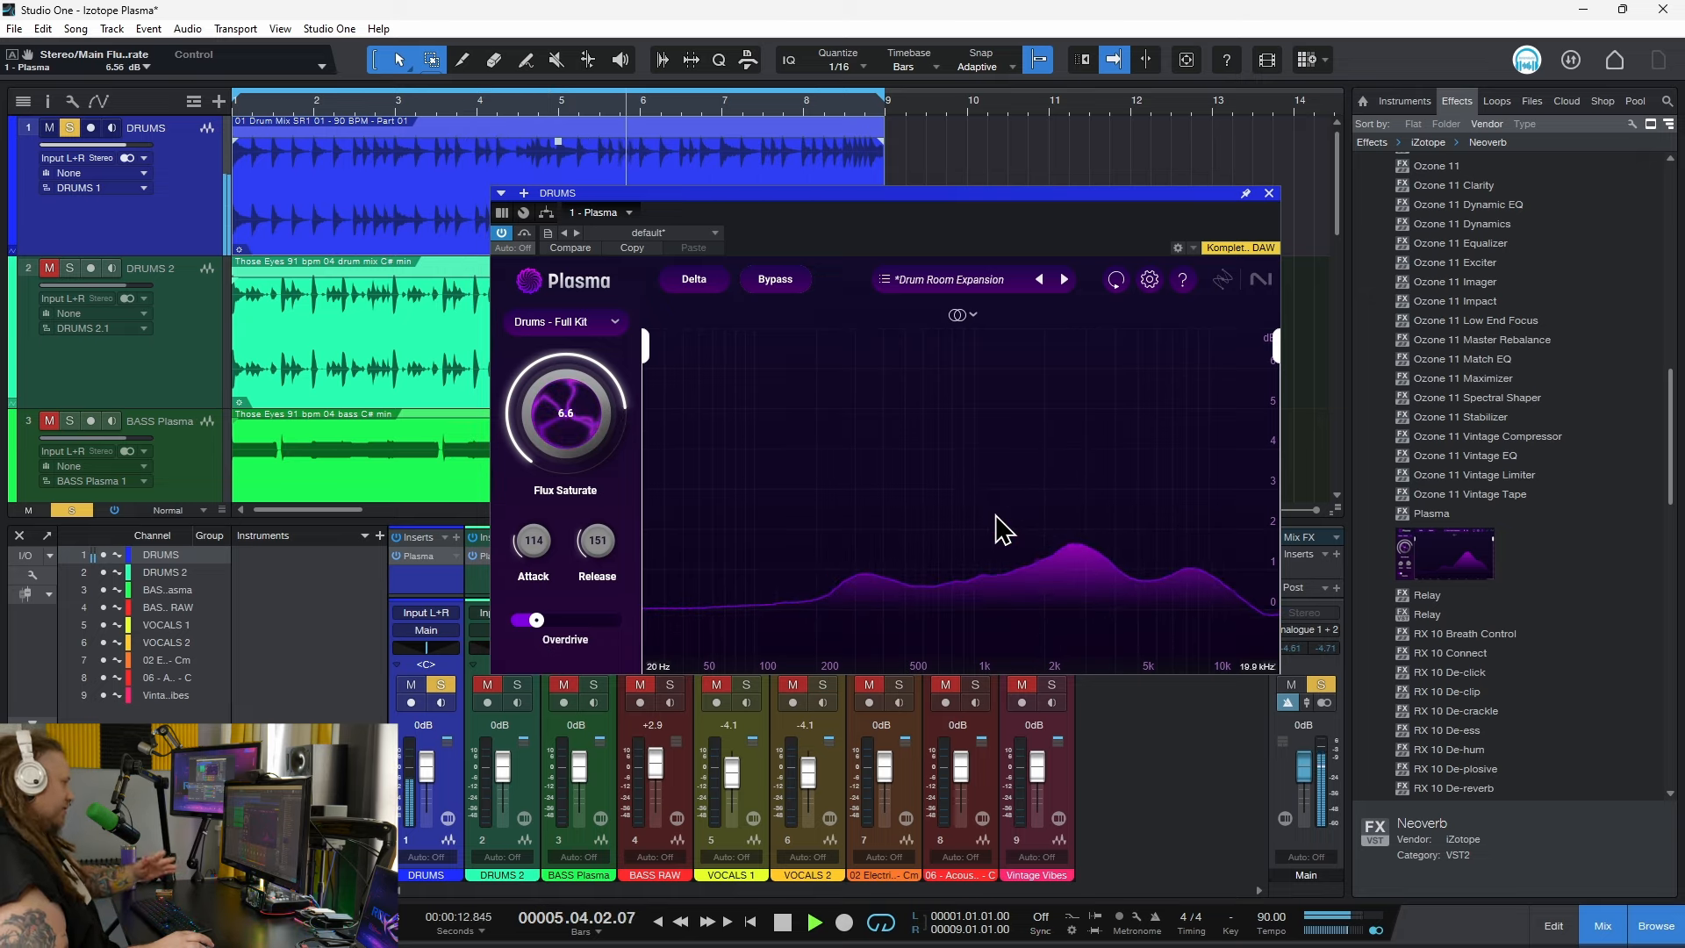
left_click_drag(550, 408, 551, 415)
key("space")
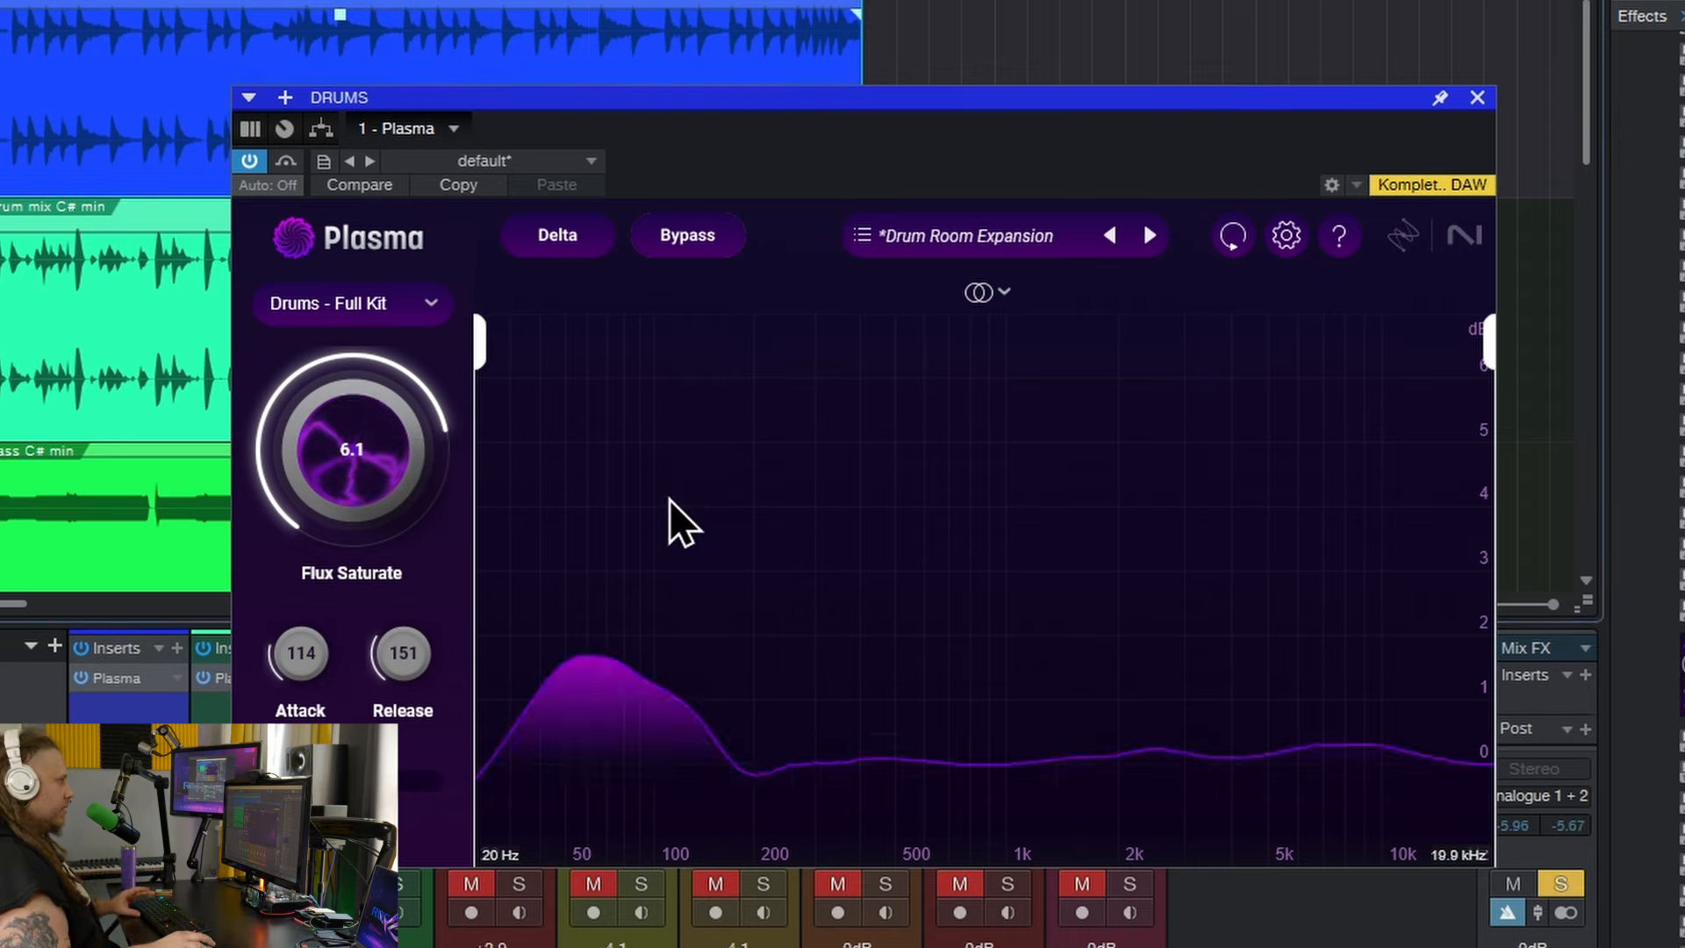
Play the drums and compare their sound with Plasma bypassed and active.
key("space")
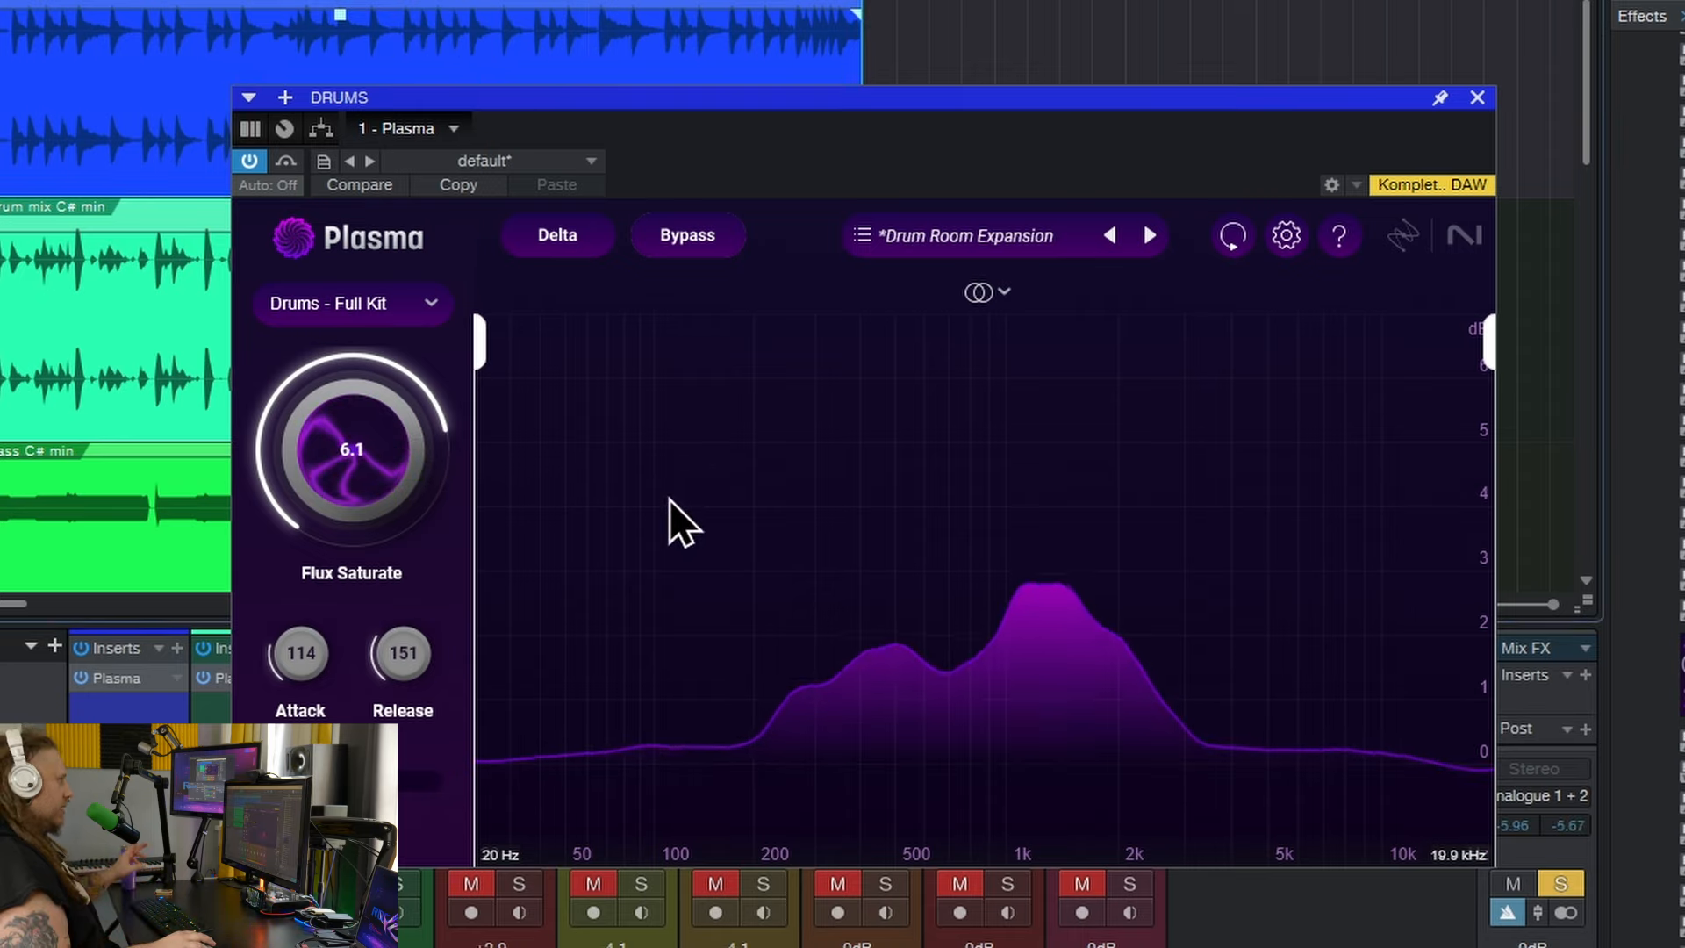
left_click(711, 246)
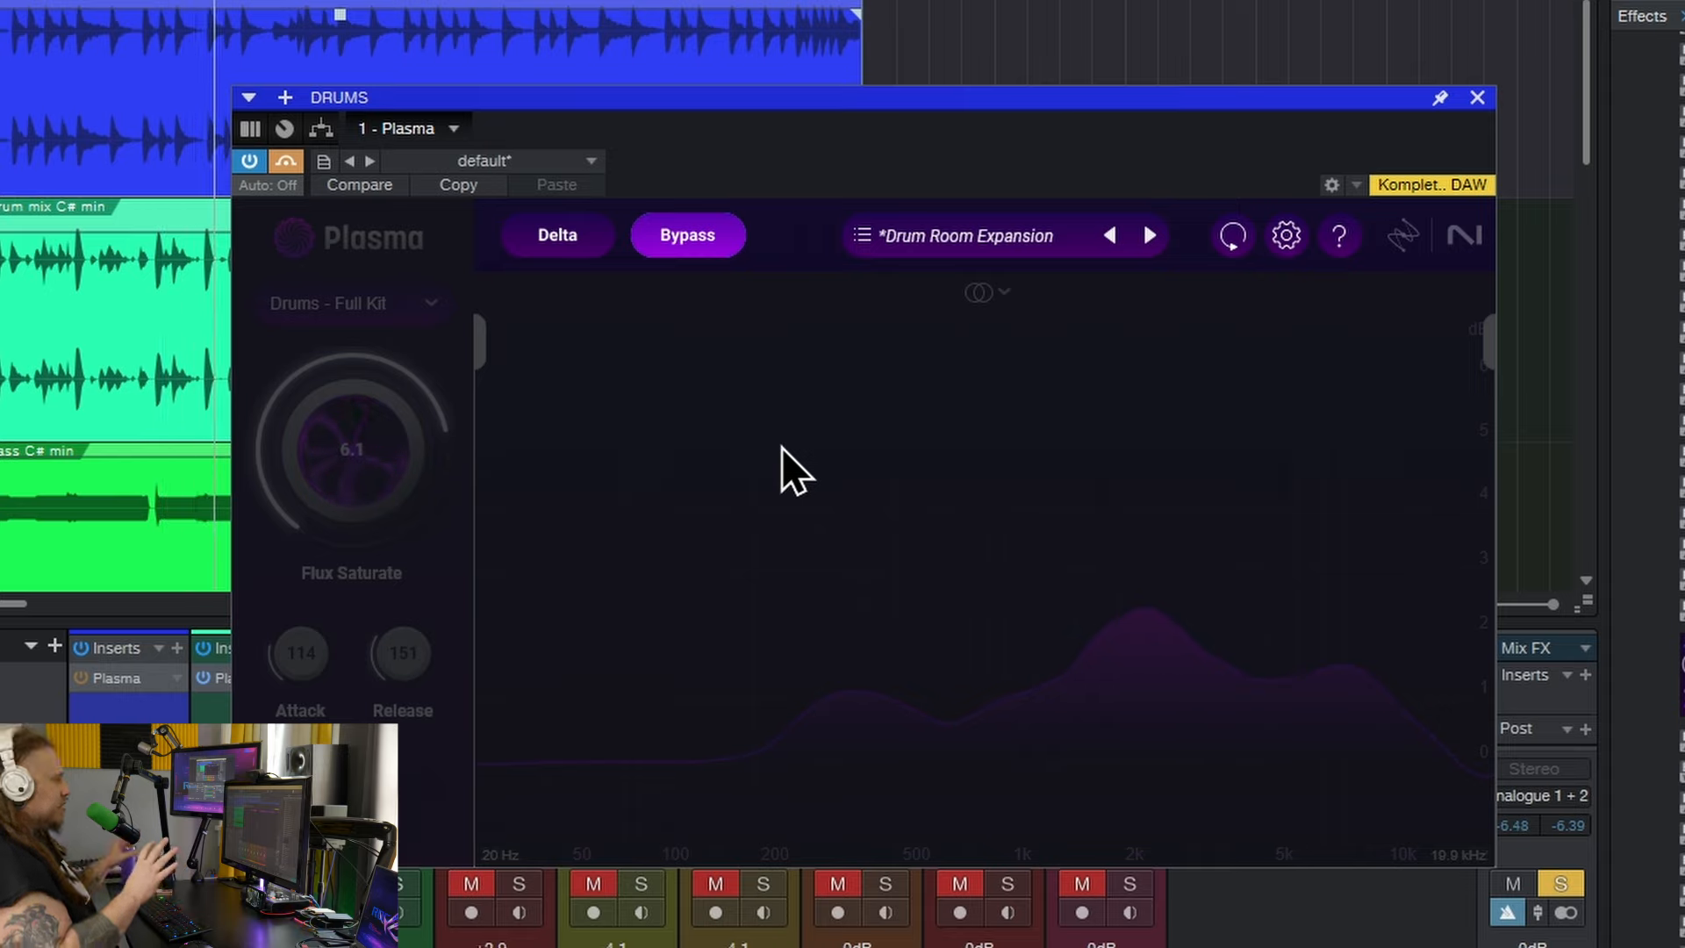
left_click(701, 249)
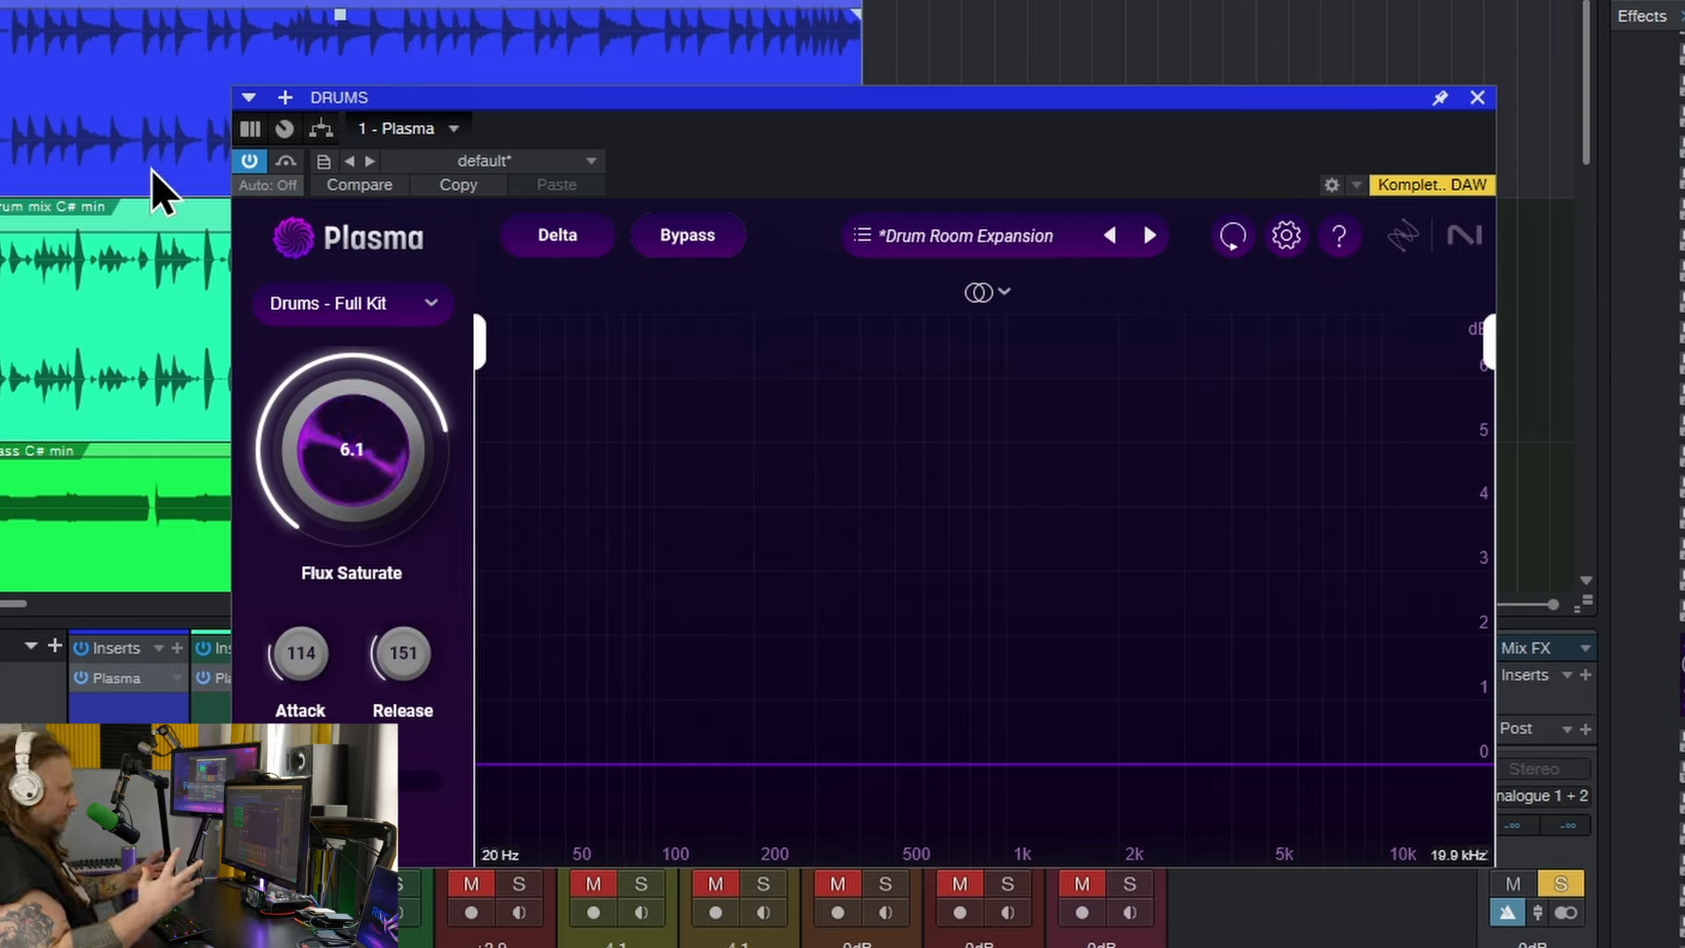
During playback, set Flux Saturate to about 5.7 and try a low-frequency limit near 117 Hz before returning it to 20 Hz.
key("space")
left_click_drag(363, 420, 349, 471)
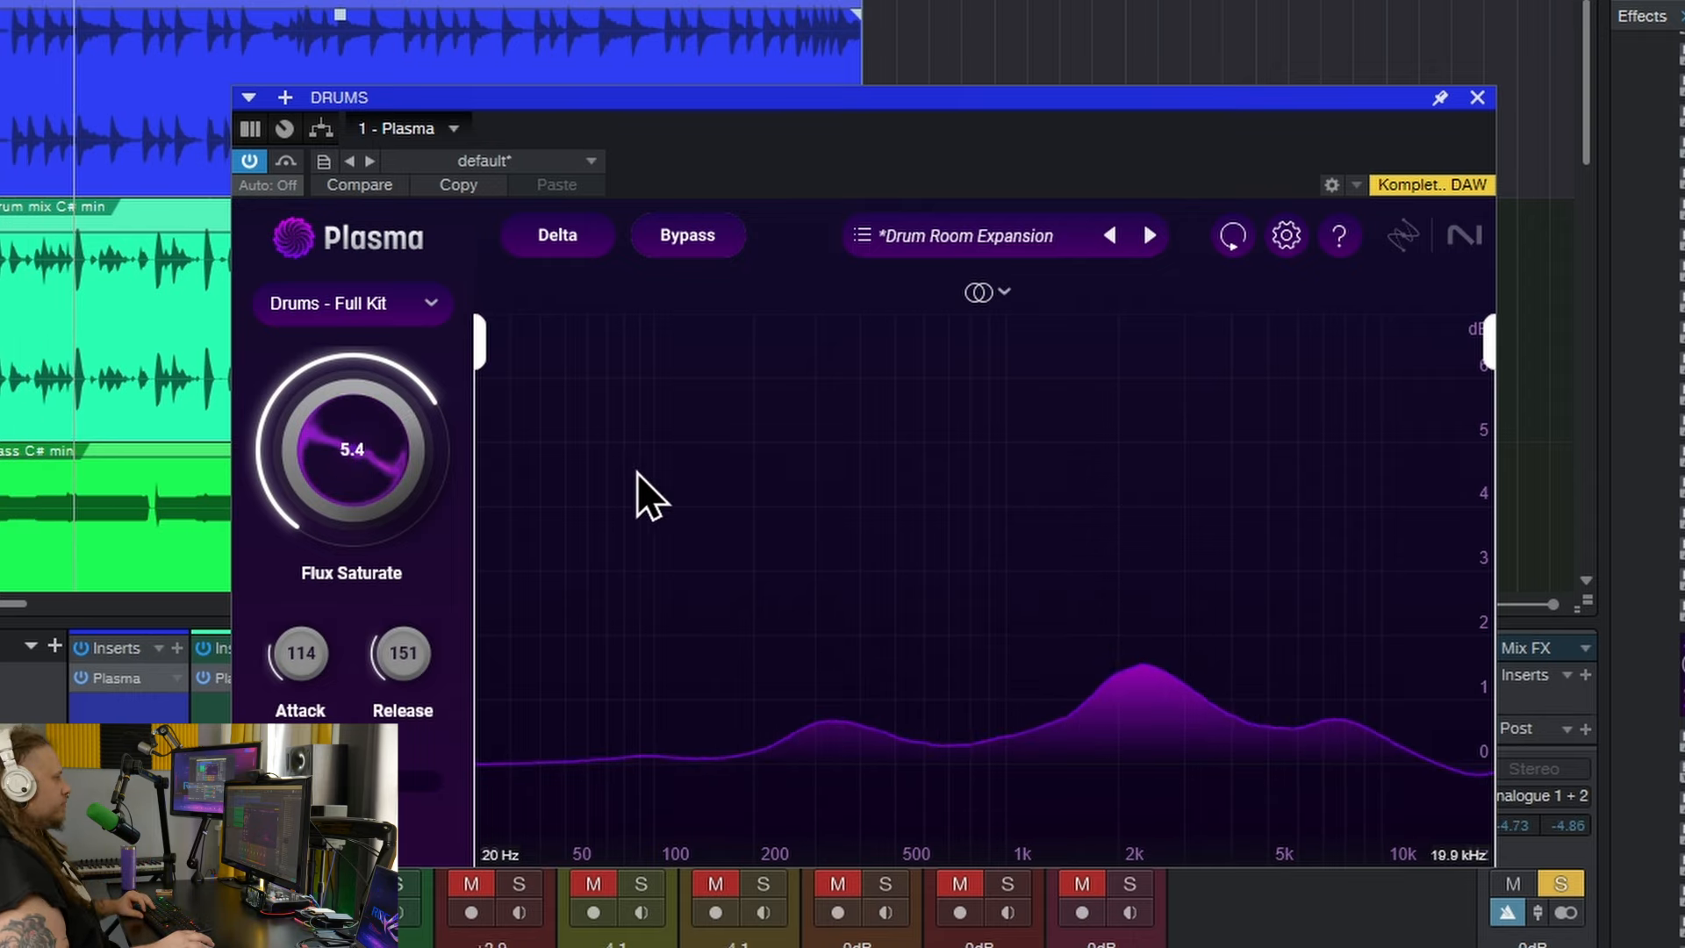
left_click_drag(398, 553, 675, 351)
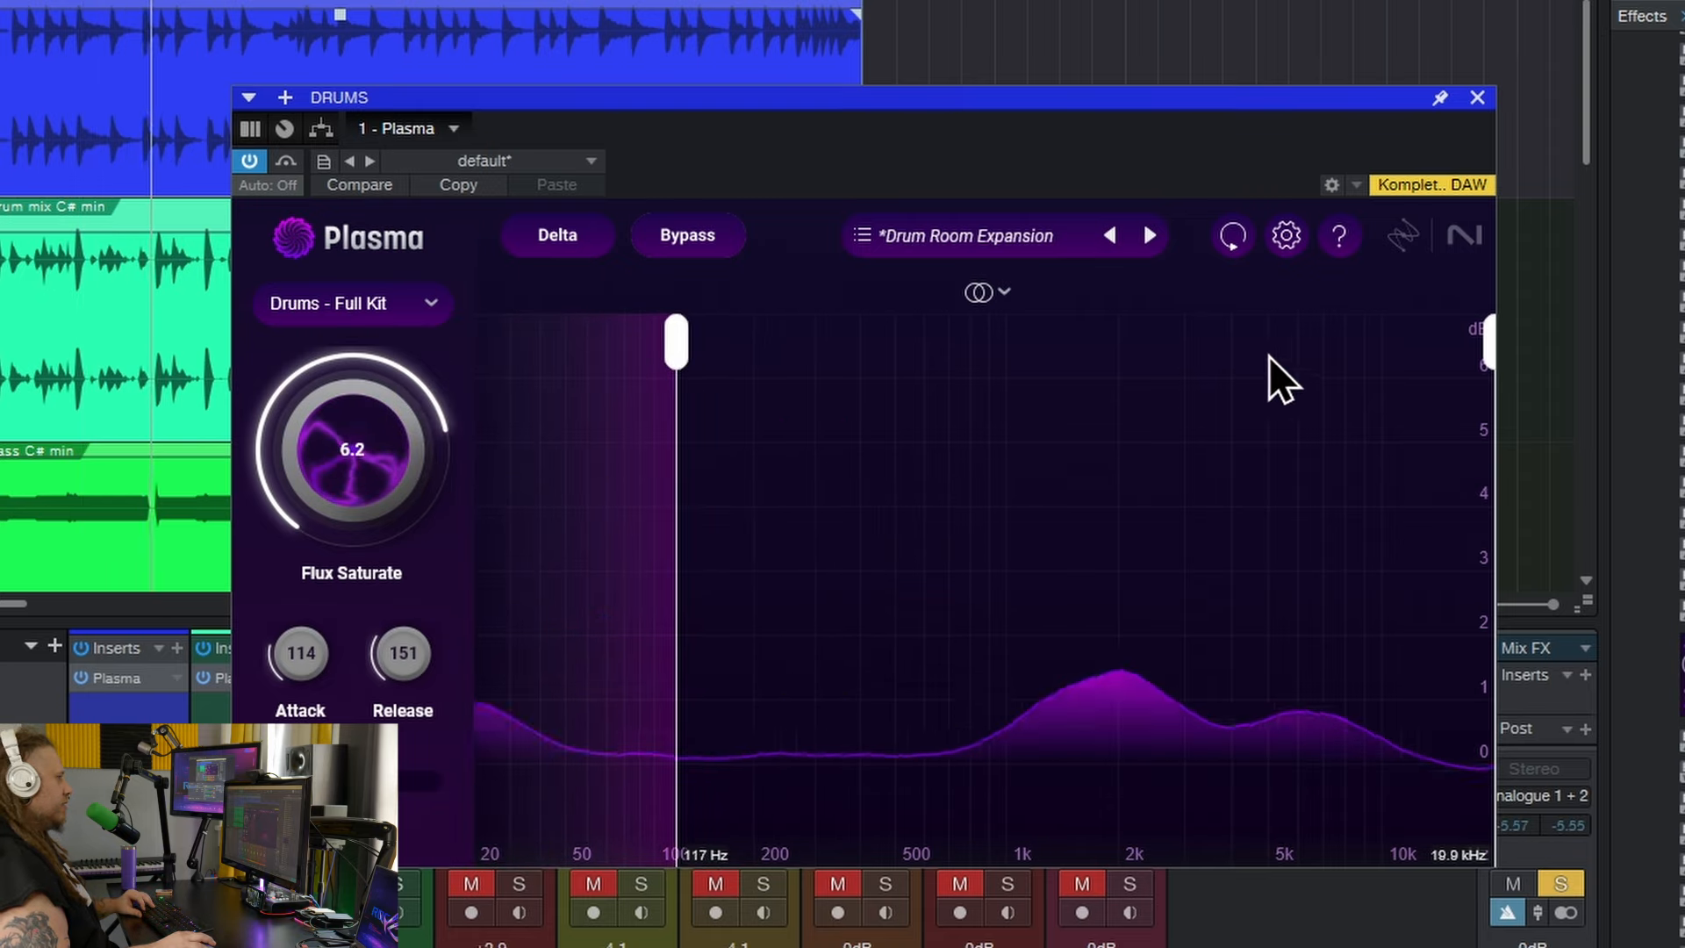
left_click_drag(1492, 345, 1671, 364)
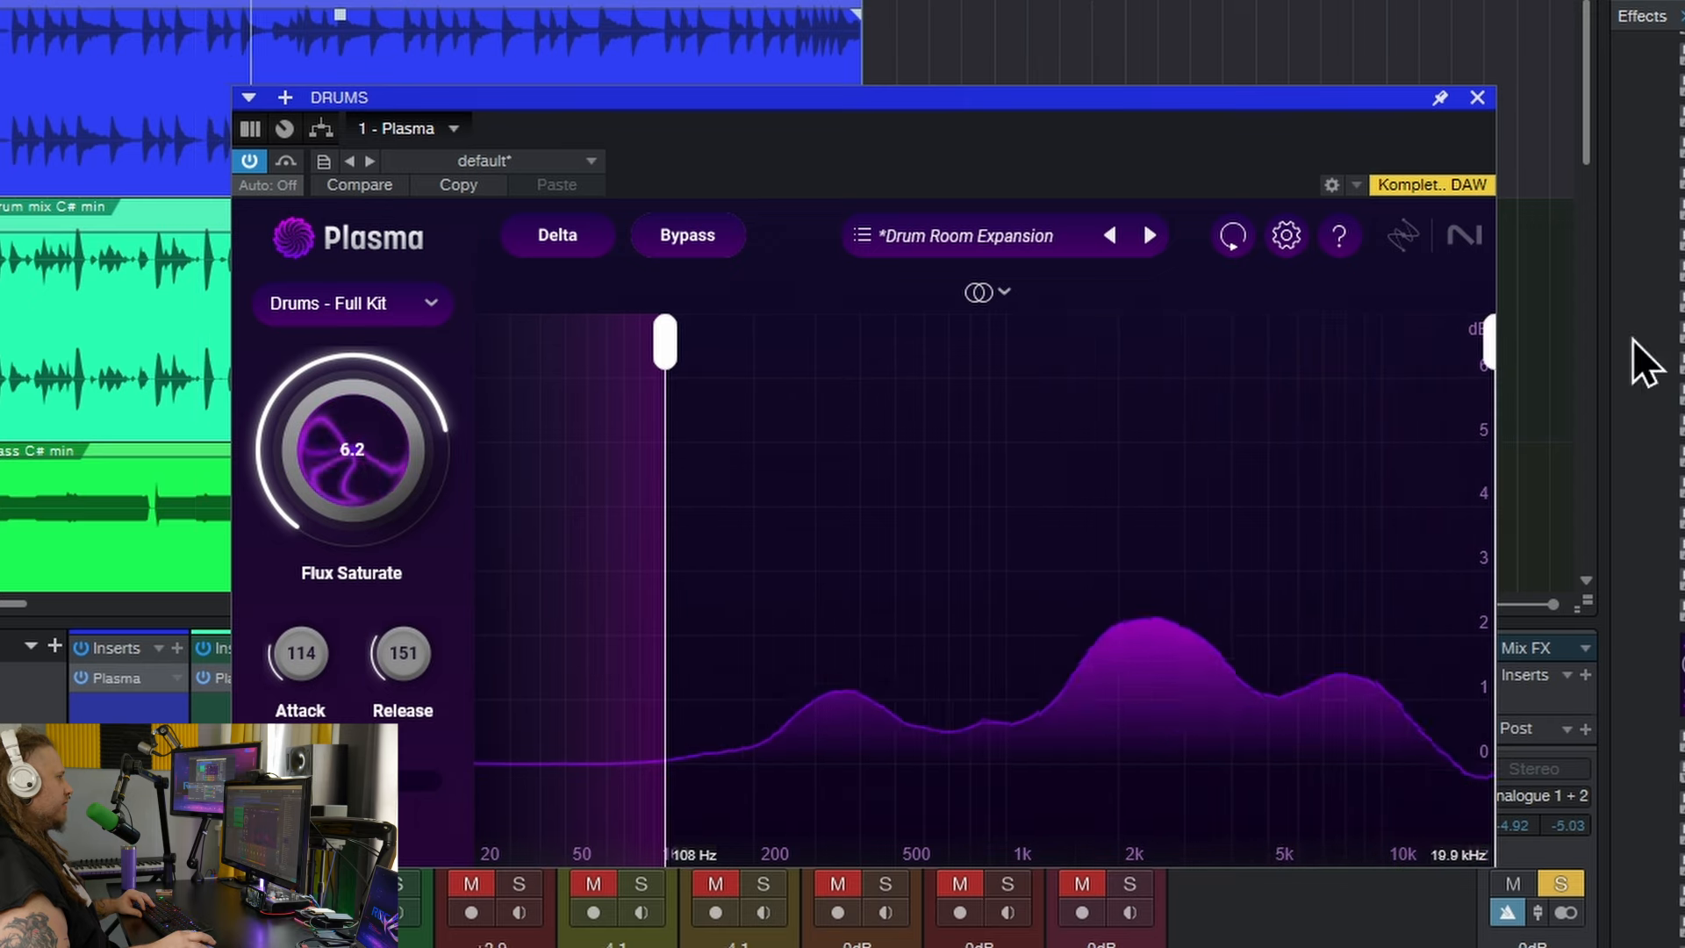
left_click_drag(666, 346, 346, 375)
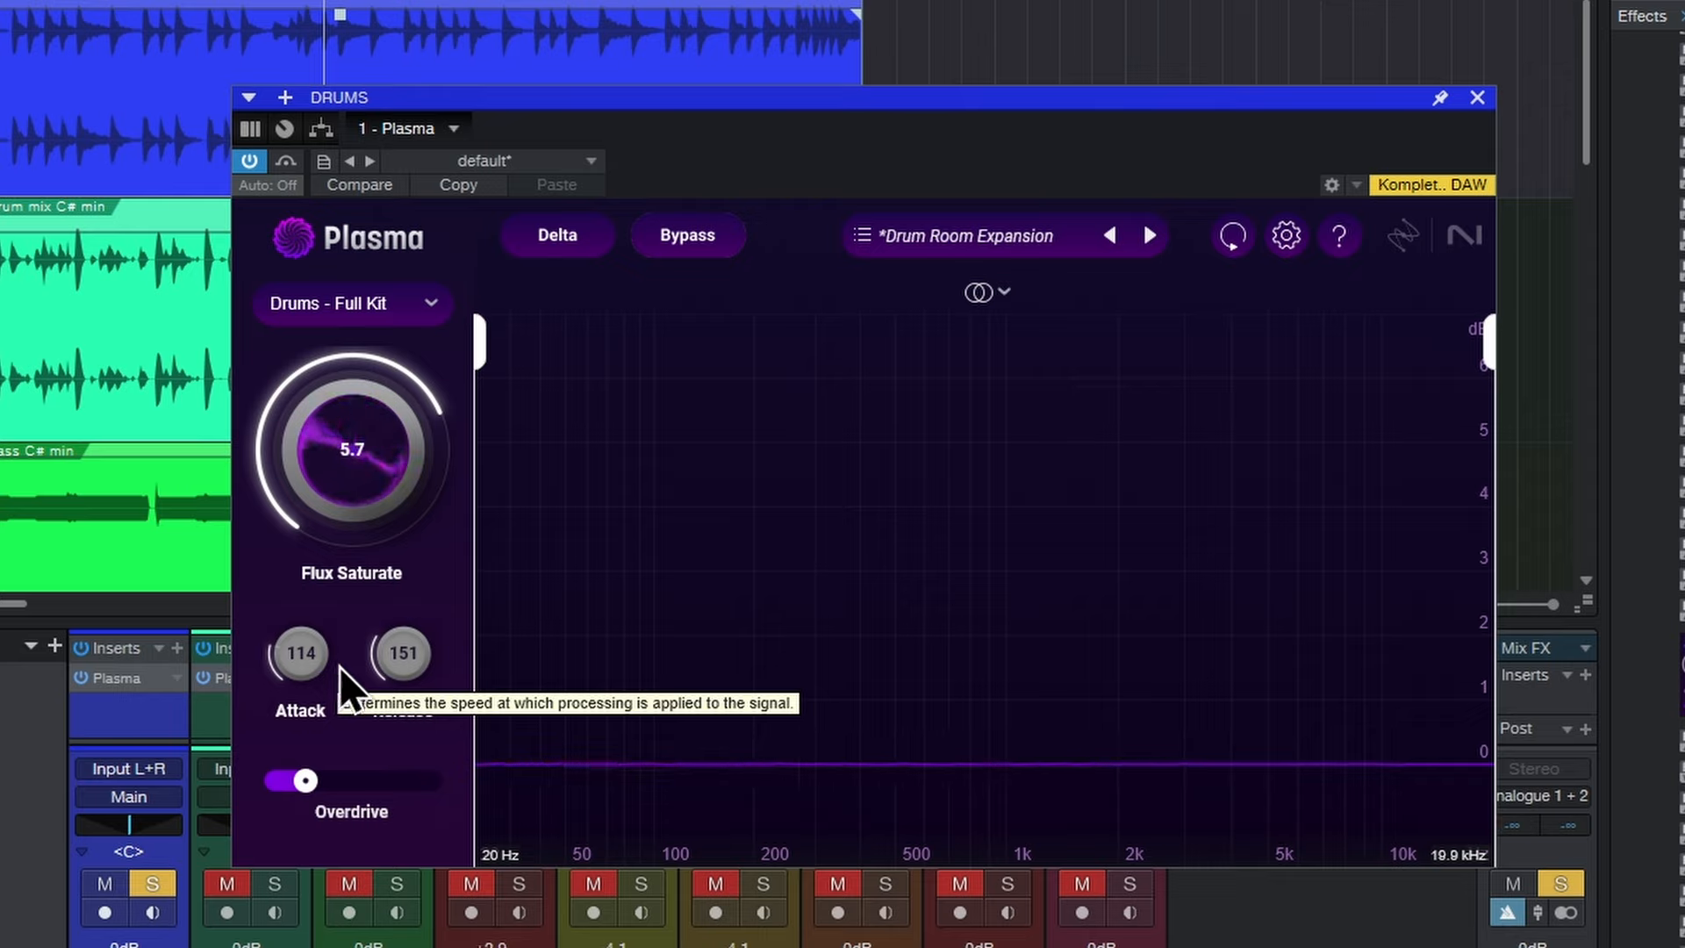
Set both Attack and Release to 0 and listen to only the processed difference with Delta.
left_click_drag(320, 671, 327, 835)
left_click_drag(403, 667, 448, 877)
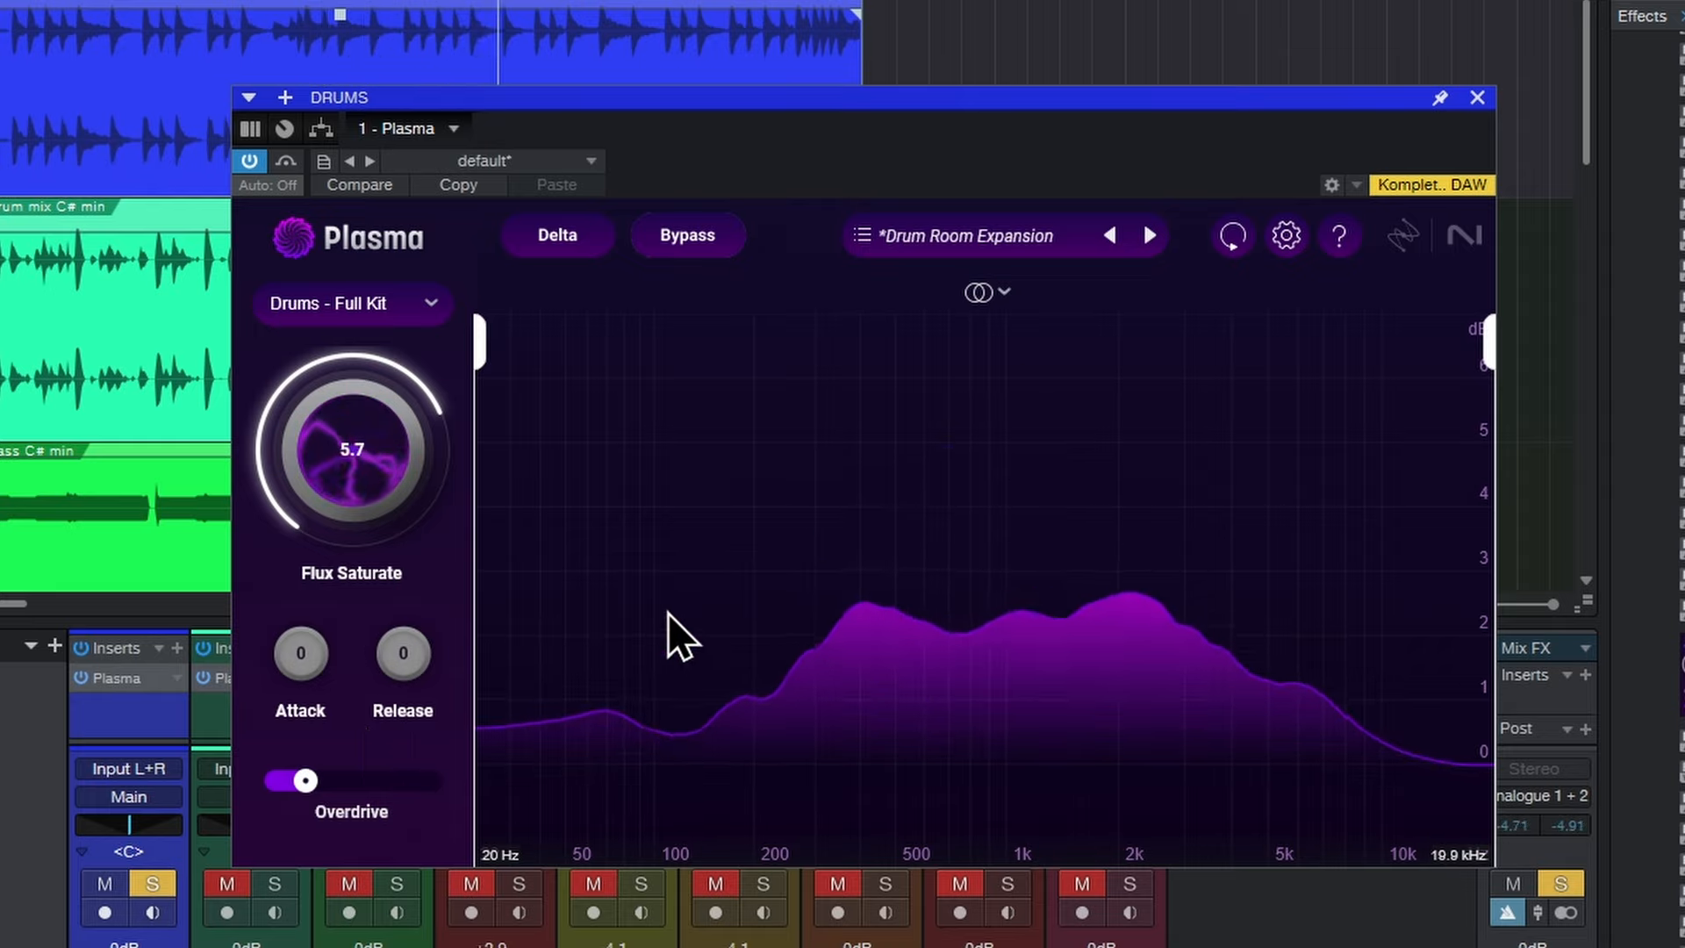
left_click(570, 244)
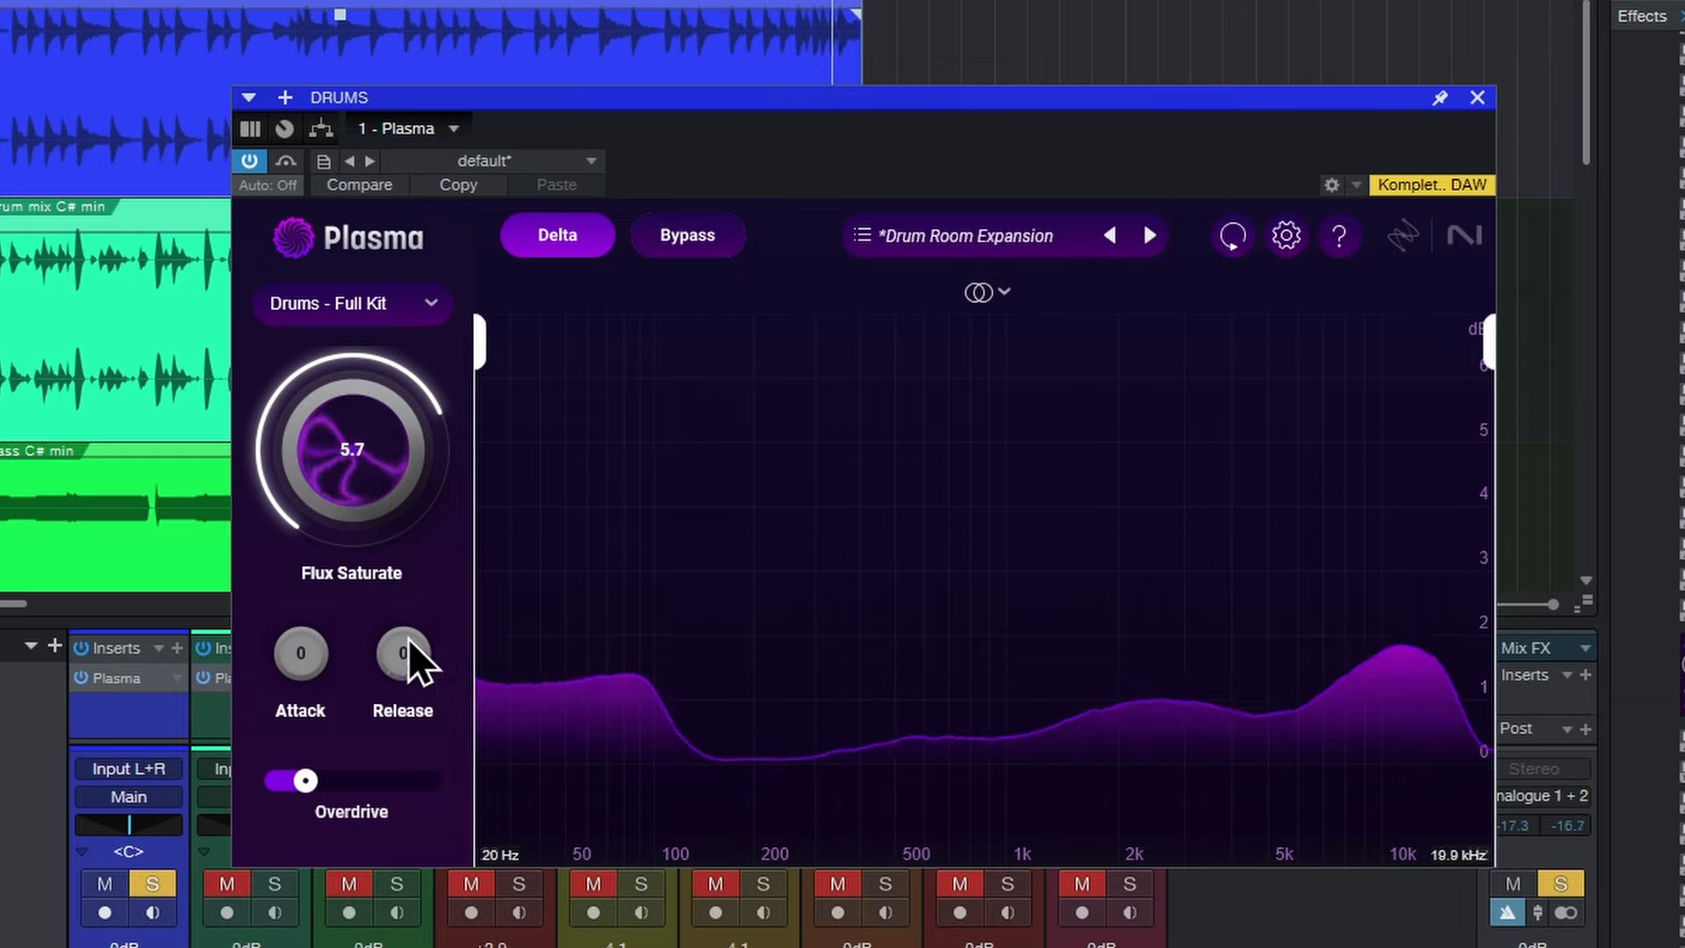
Set Attack to about 92 and Release to about 305 with Delta off, and compare the drums with and without bypass.
left_click_drag(316, 670, 367, 586)
left_click_drag(419, 698, 482, 387)
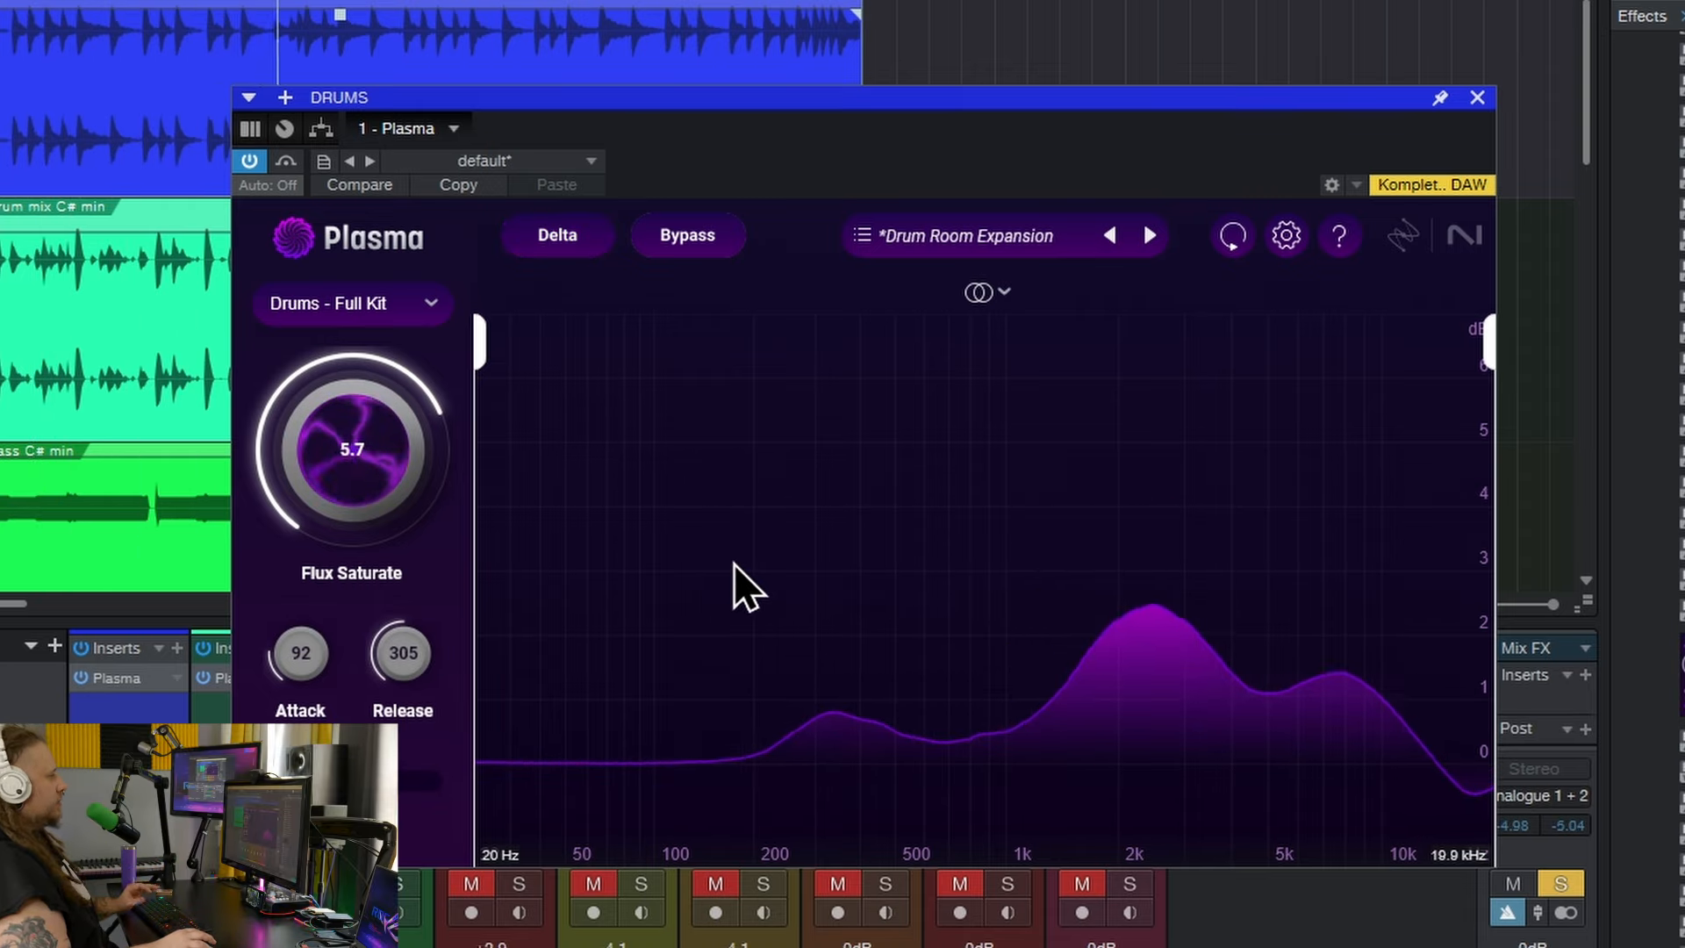
left_click(689, 244)
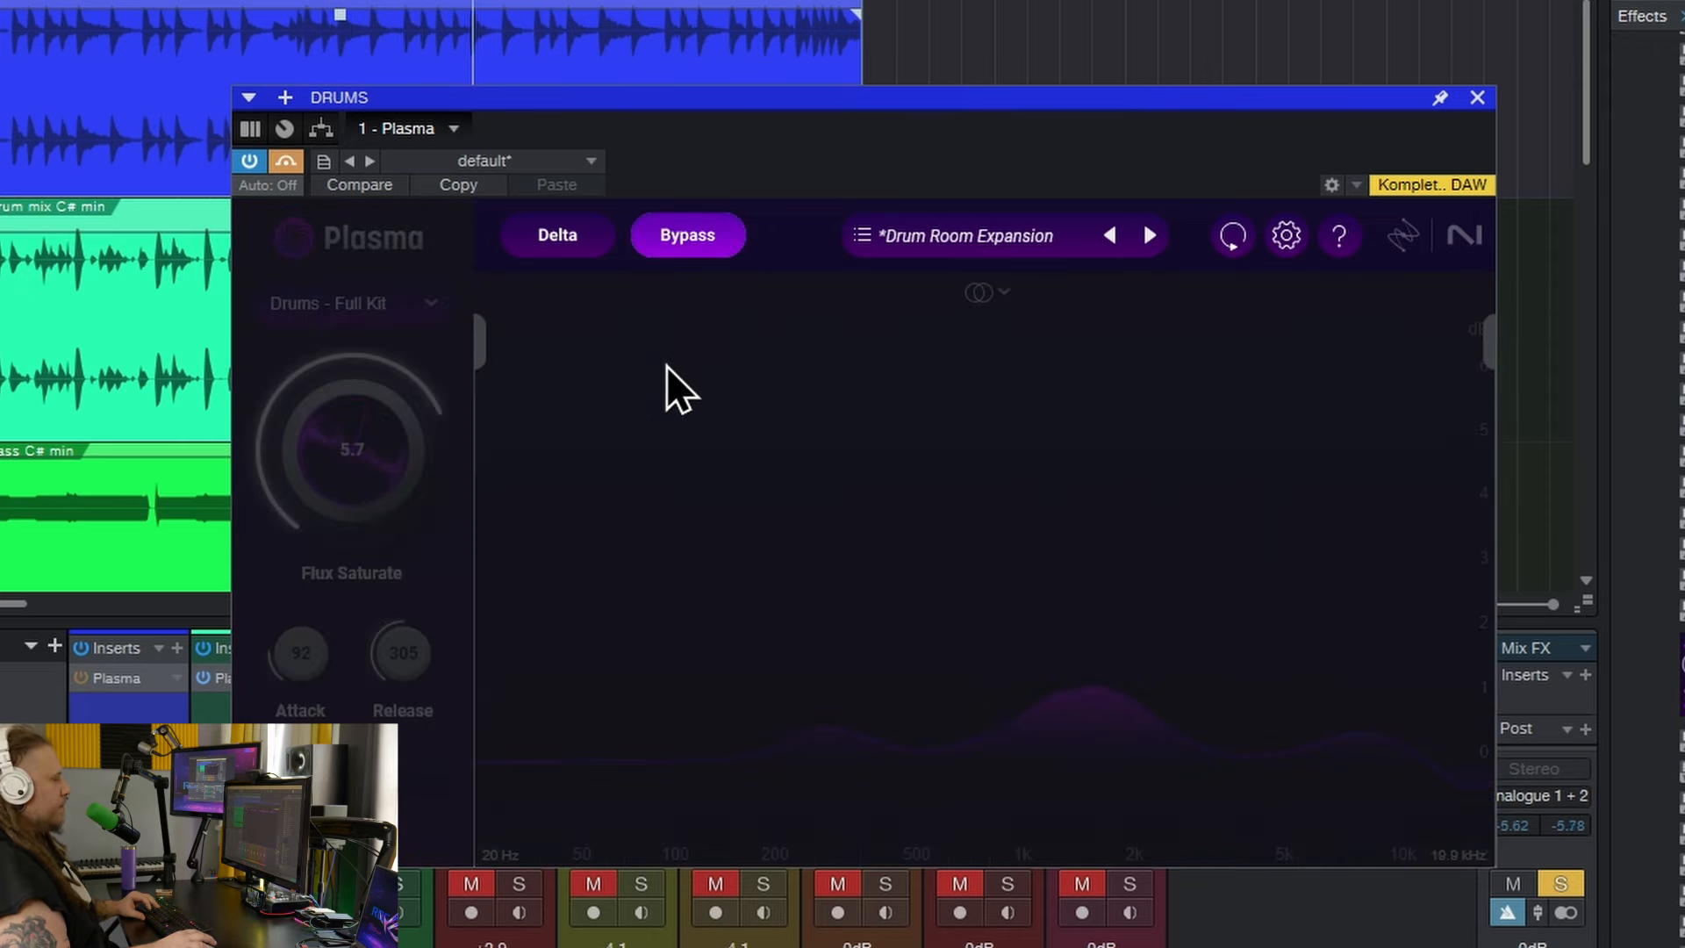
left_click(696, 244)
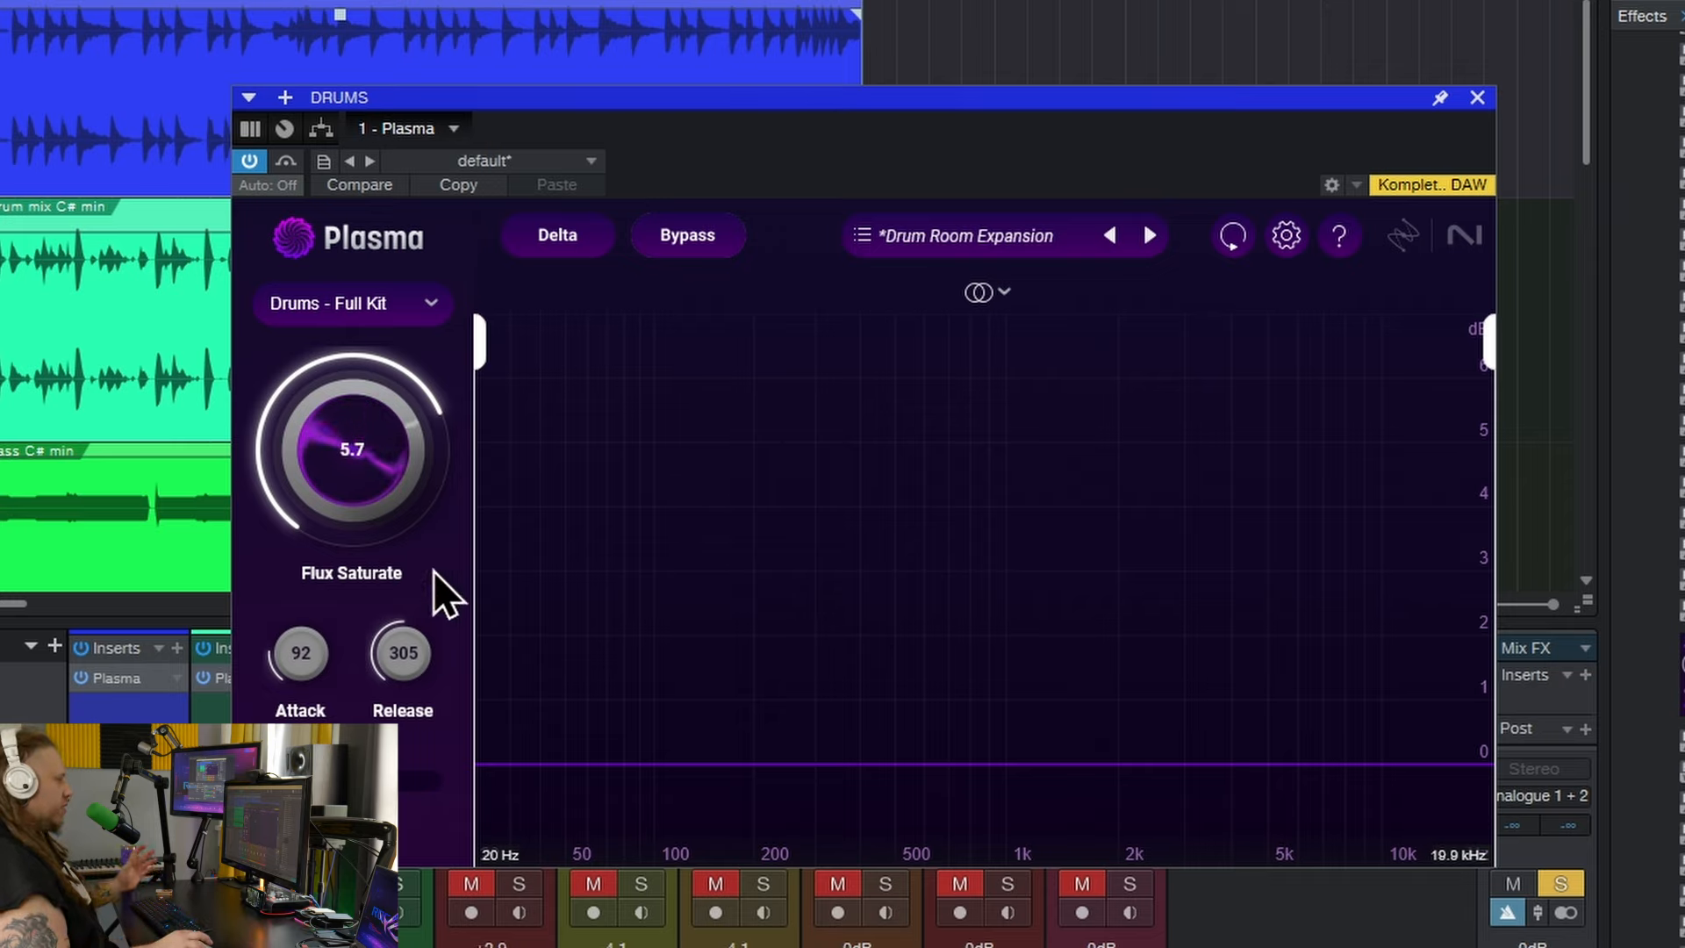
Compare minimum and maximum Overdrive during playback, settle it at about a quarter of its range, and set Flux Saturate to 5.1.
left_click_drag(305, 780, 264, 780)
key("space")
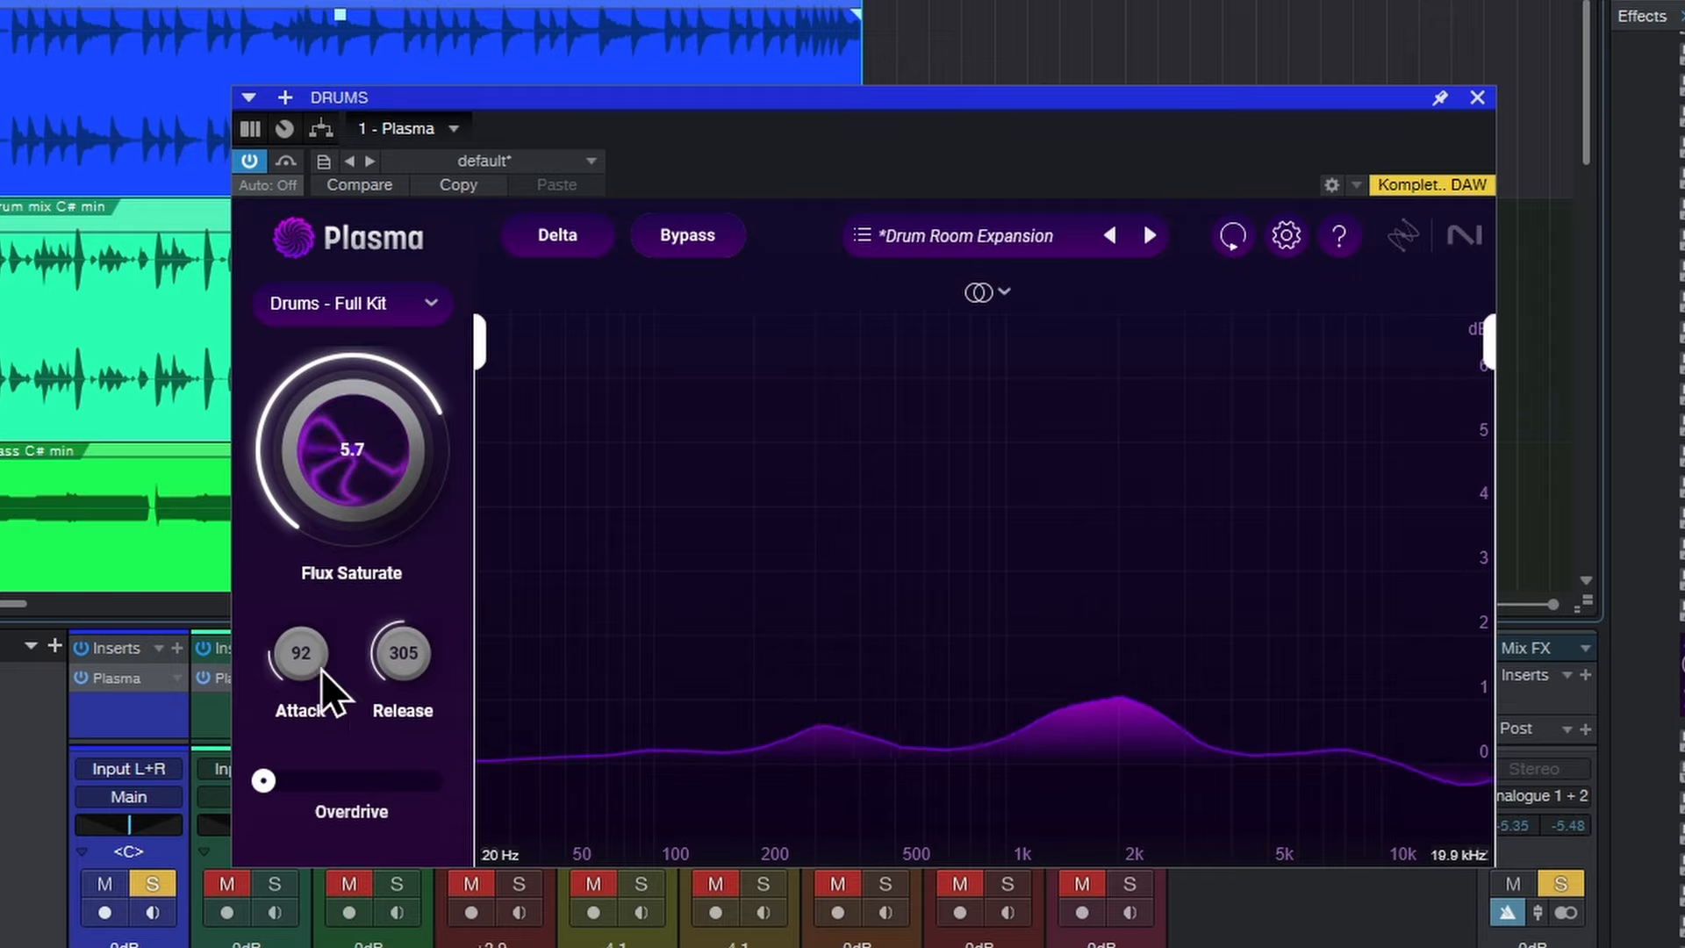
left_click_drag(267, 780, 508, 798)
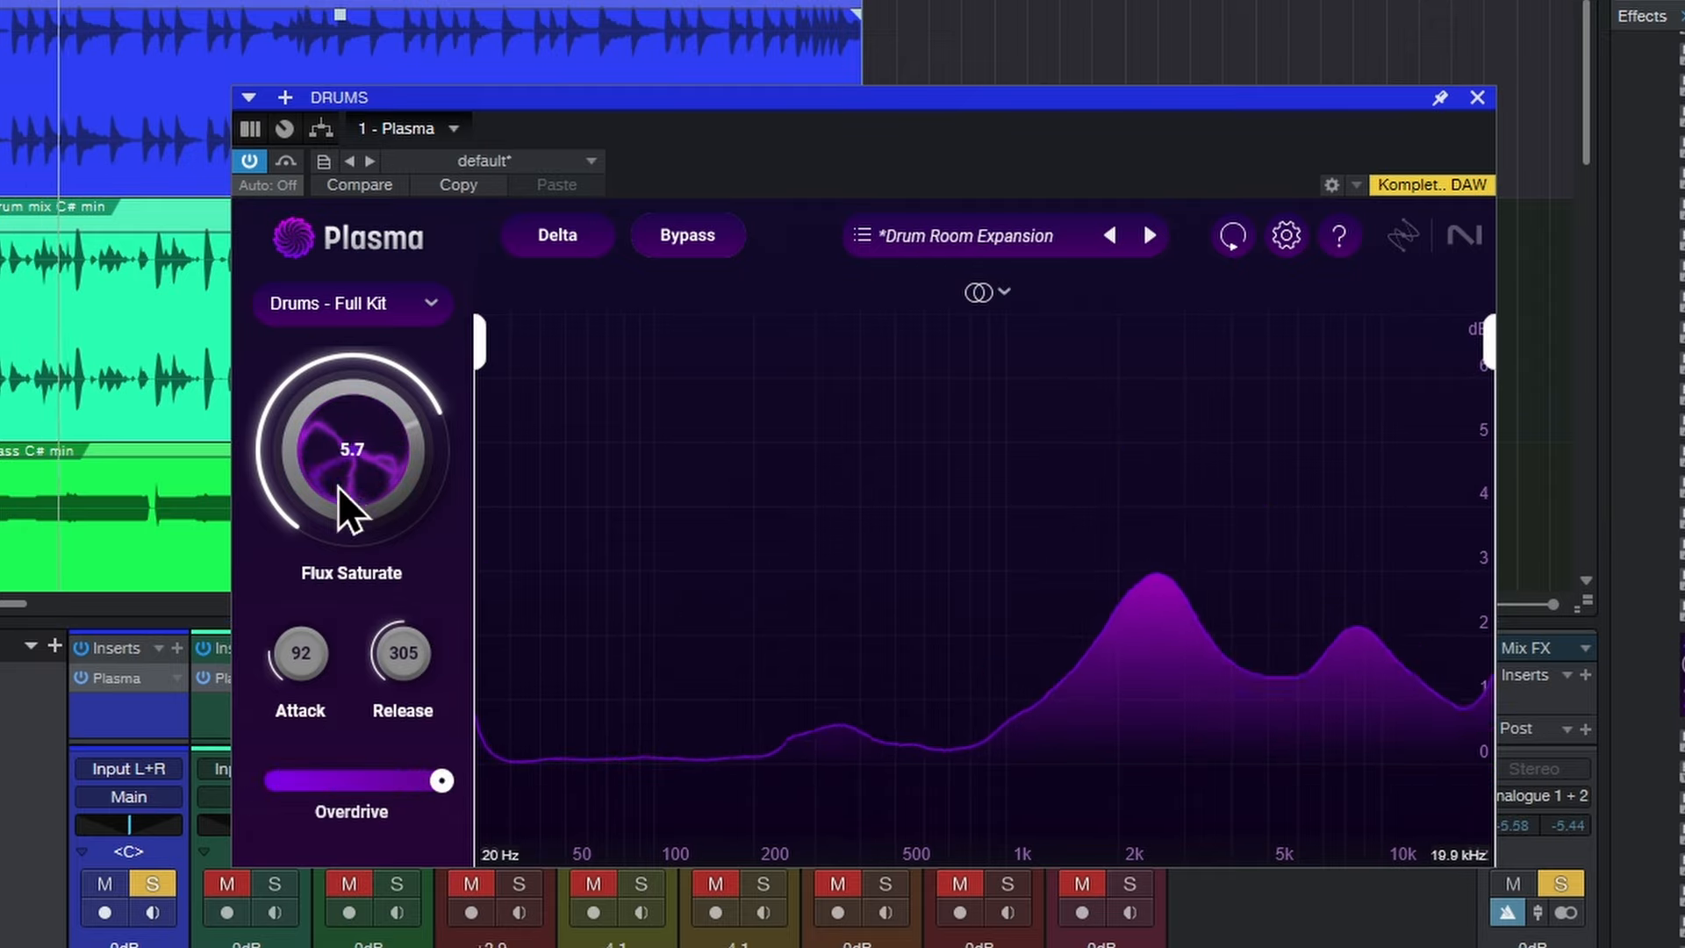
left_click_drag(324, 421, 321, 445)
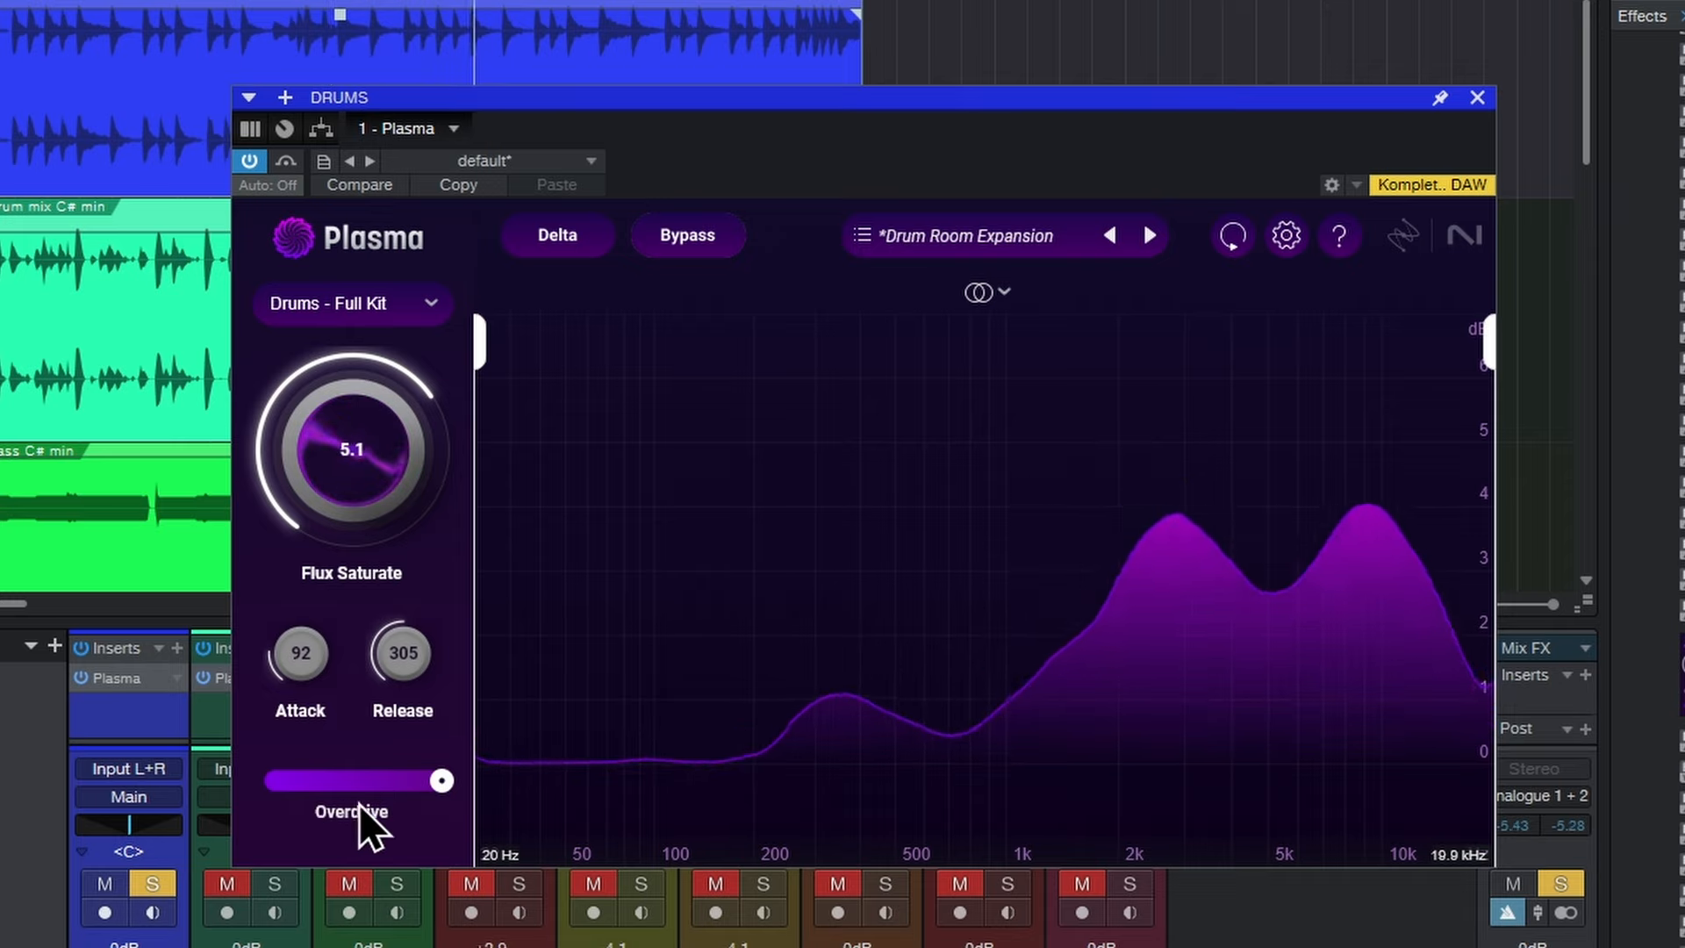
mouse_move(387, 803)
left_click_drag(442, 780, 310, 780)
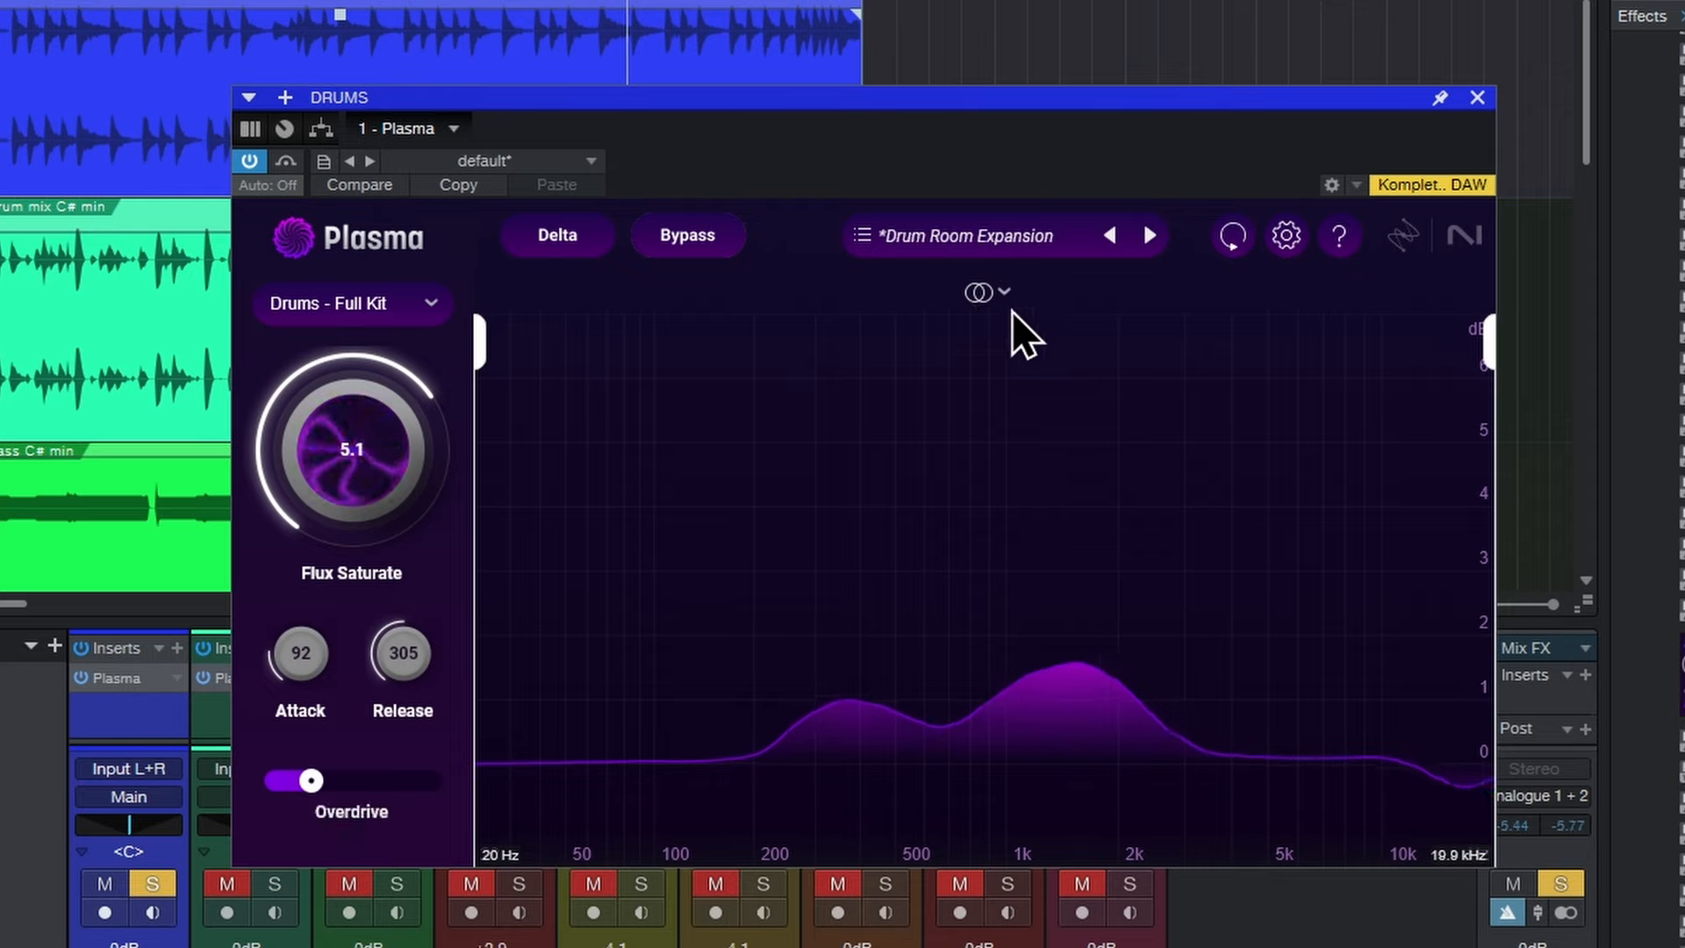
Try the Mid/Side channel mode, viewing the Side settings and returning to Mid.
left_click(991, 290)
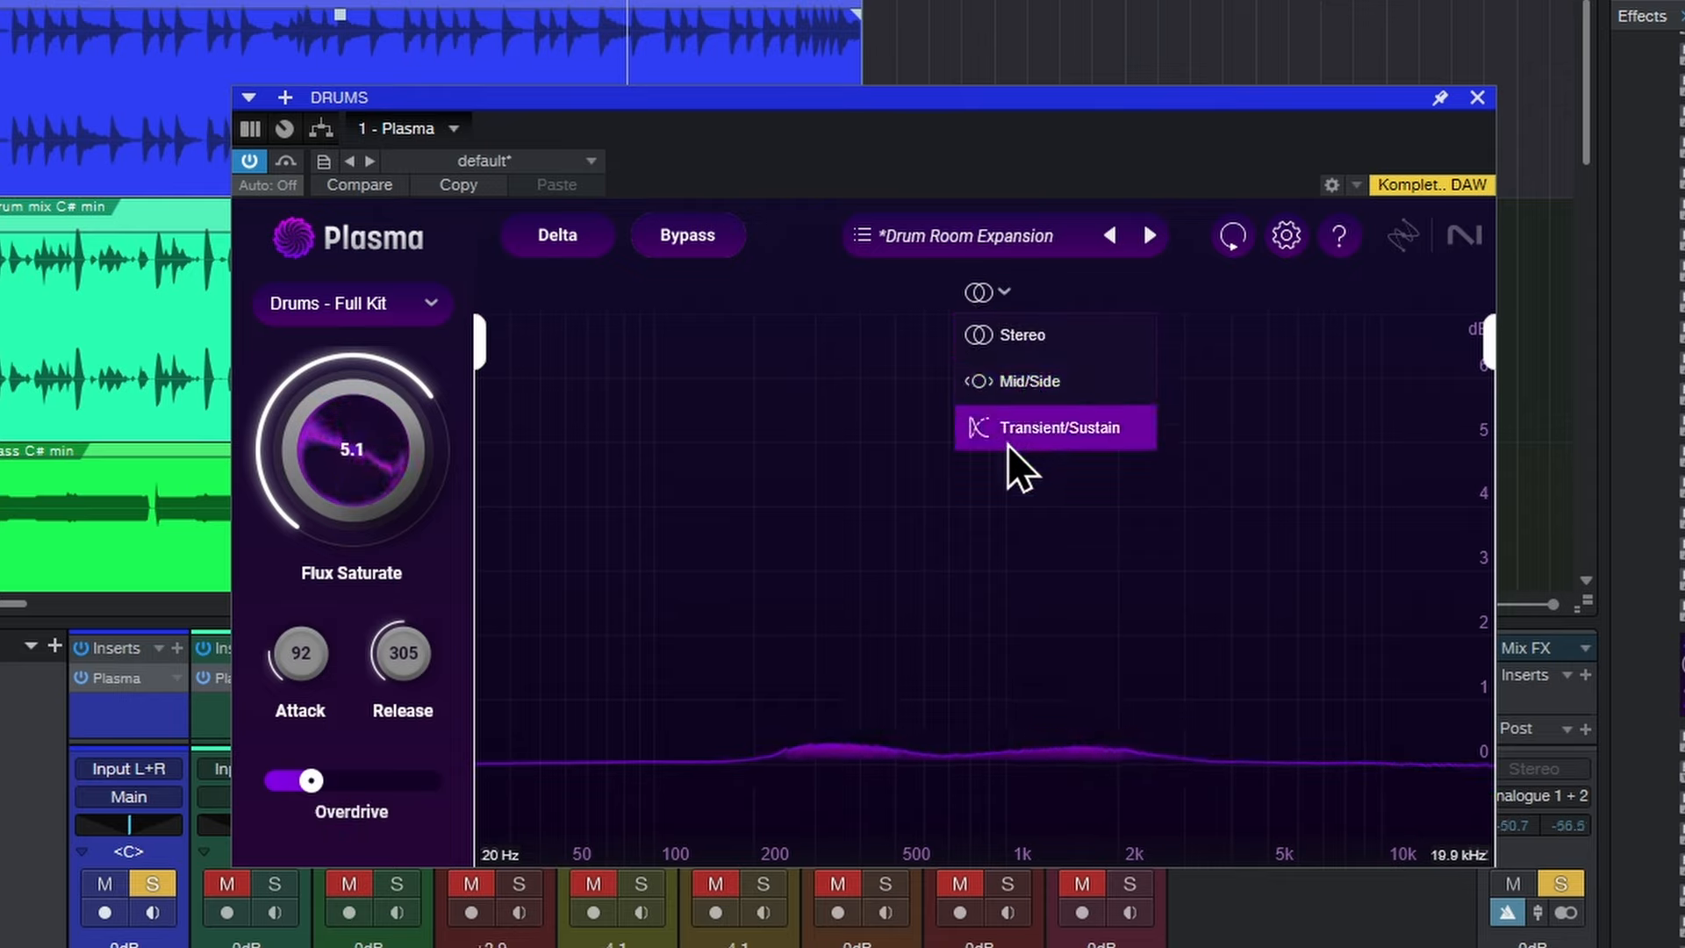
left_click(1018, 391)
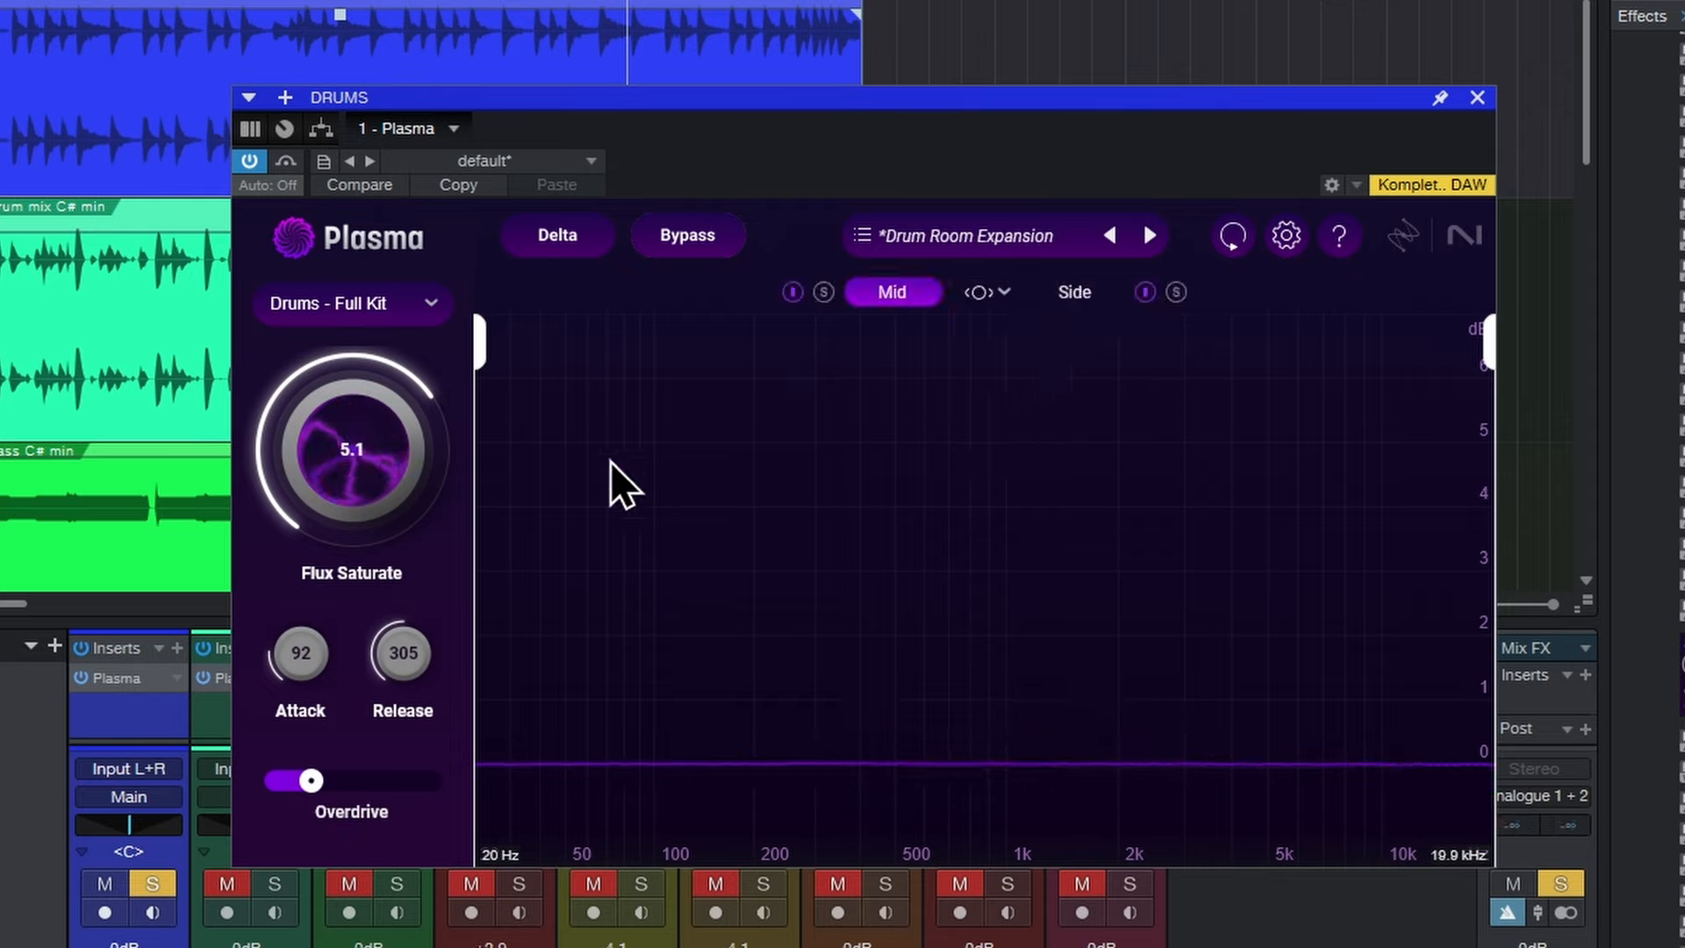
left_click(1076, 294)
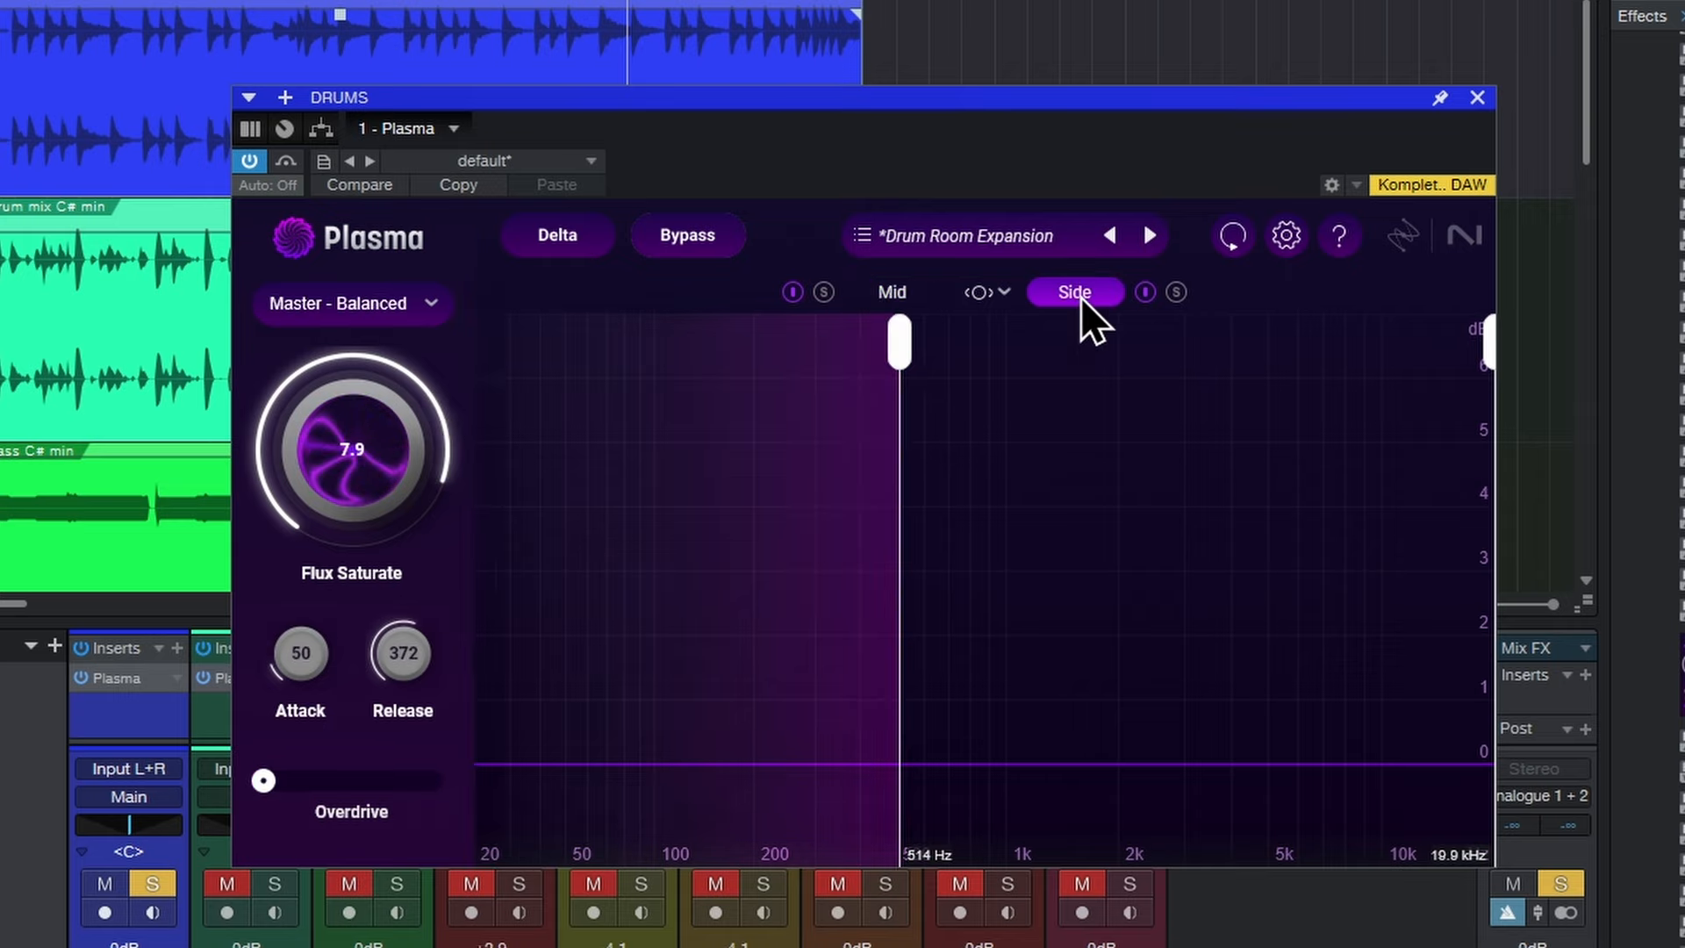
left_click(894, 294)
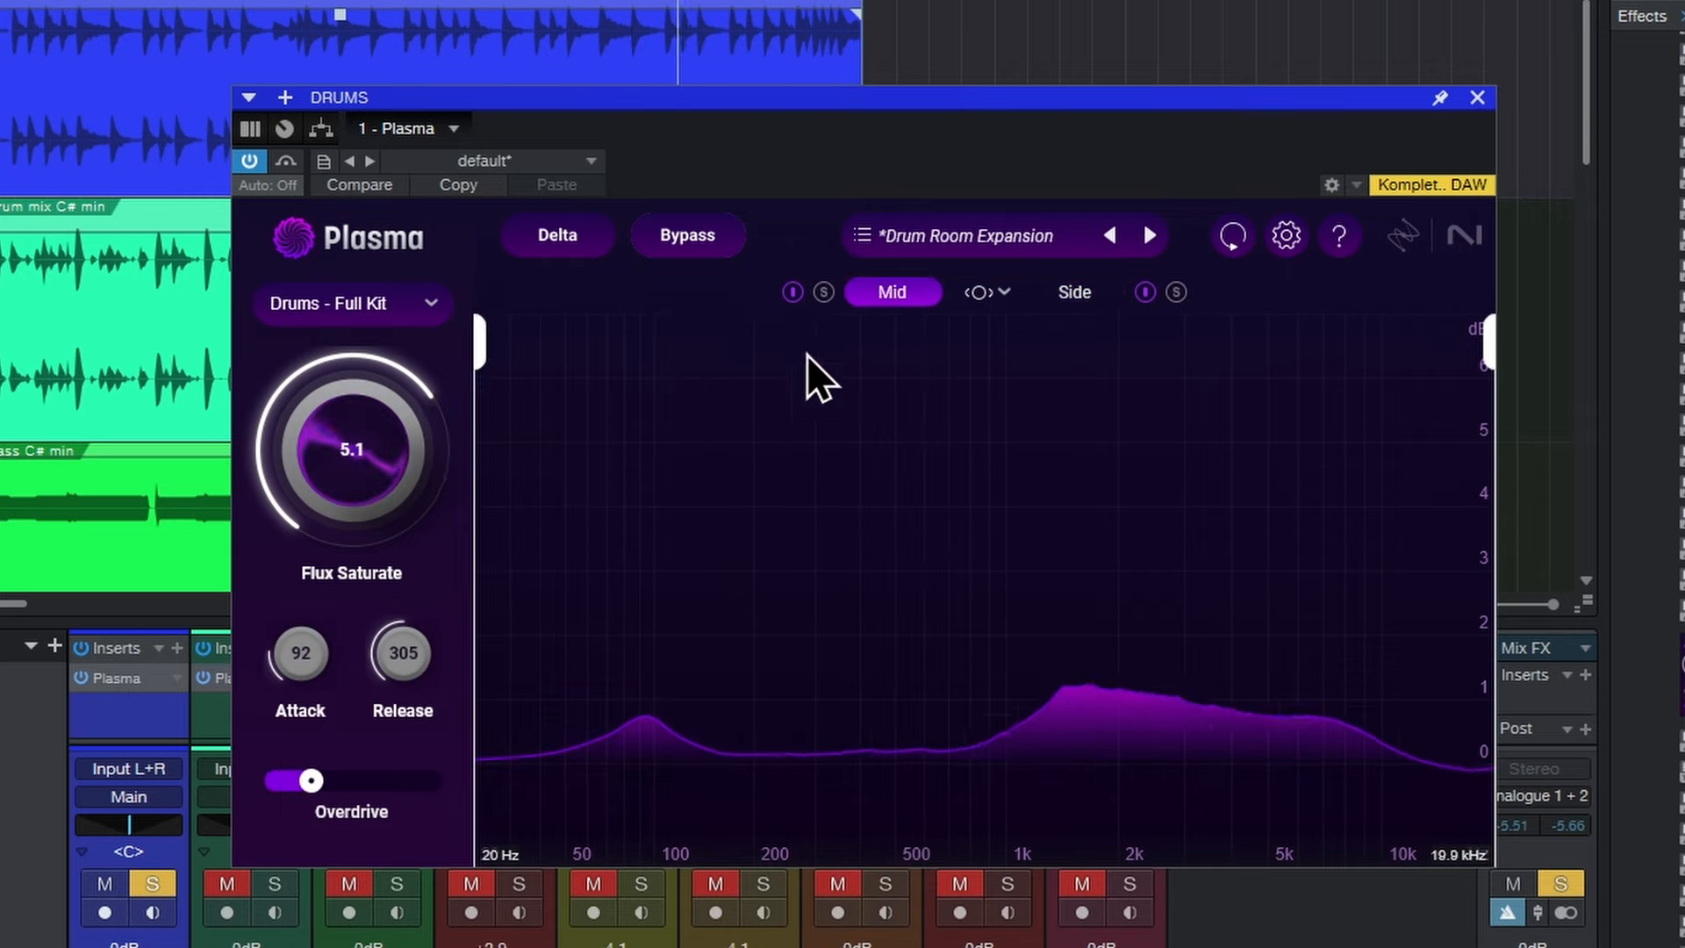
Switch the channel mode to Transient/Sustain, and for the transient part set Attack to about 111 and raise Flux Saturate.
left_click(1004, 294)
left_click(1001, 427)
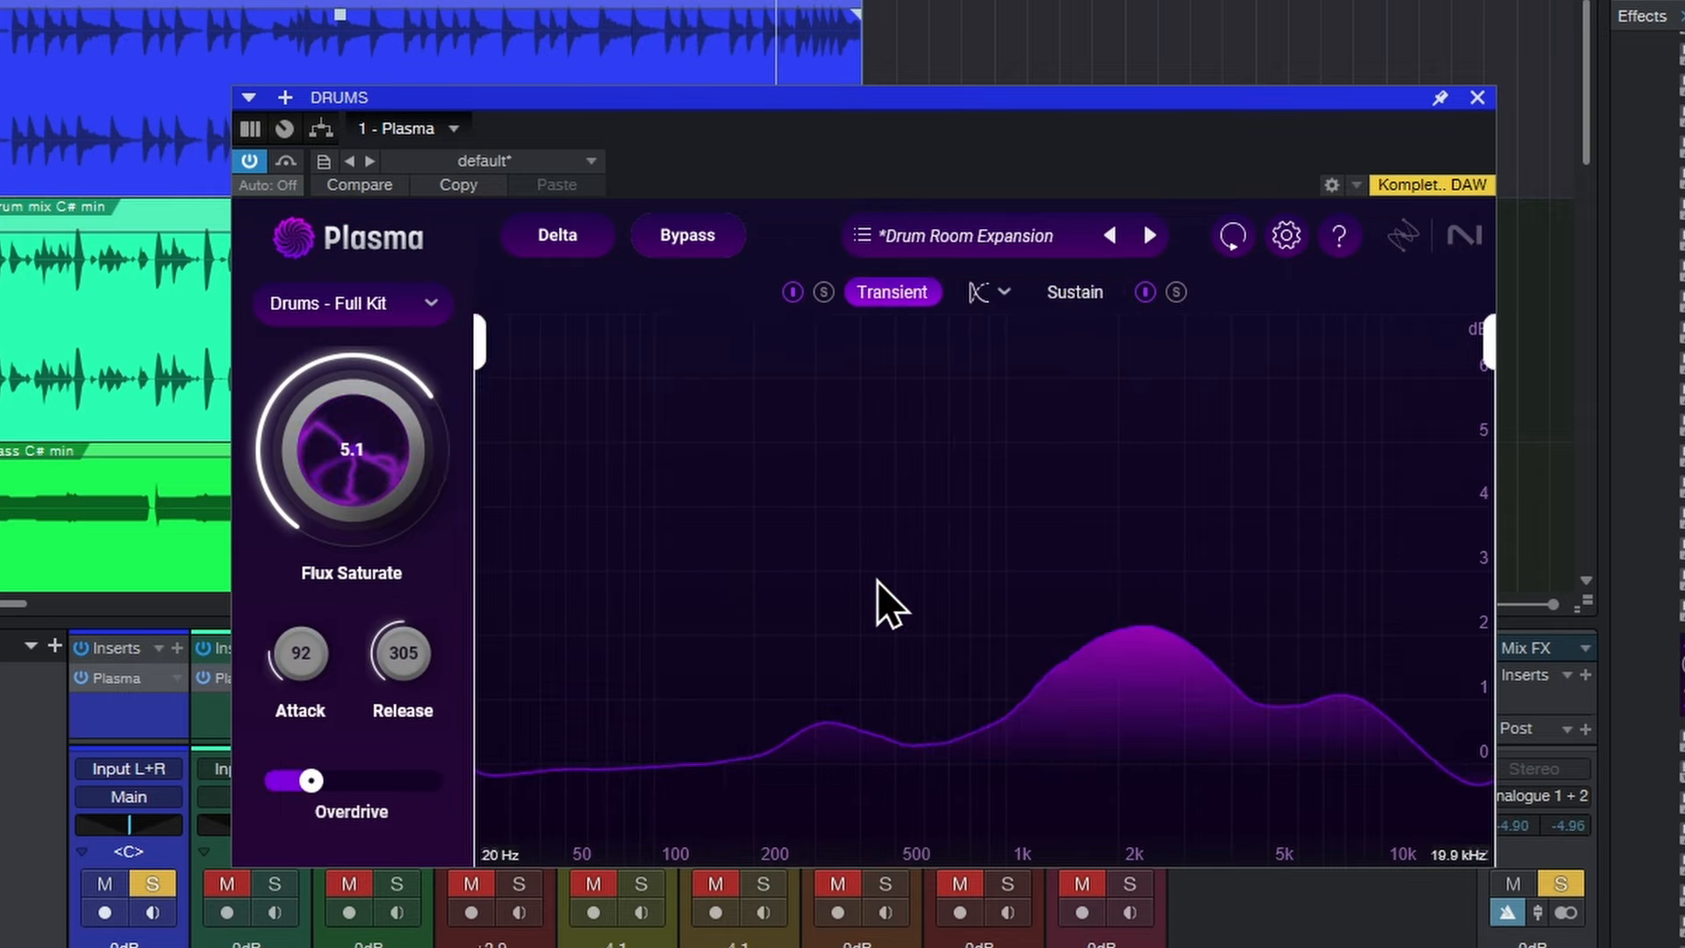
left_click_drag(395, 483, 421, 620)
left_click_drag(297, 689, 316, 515)
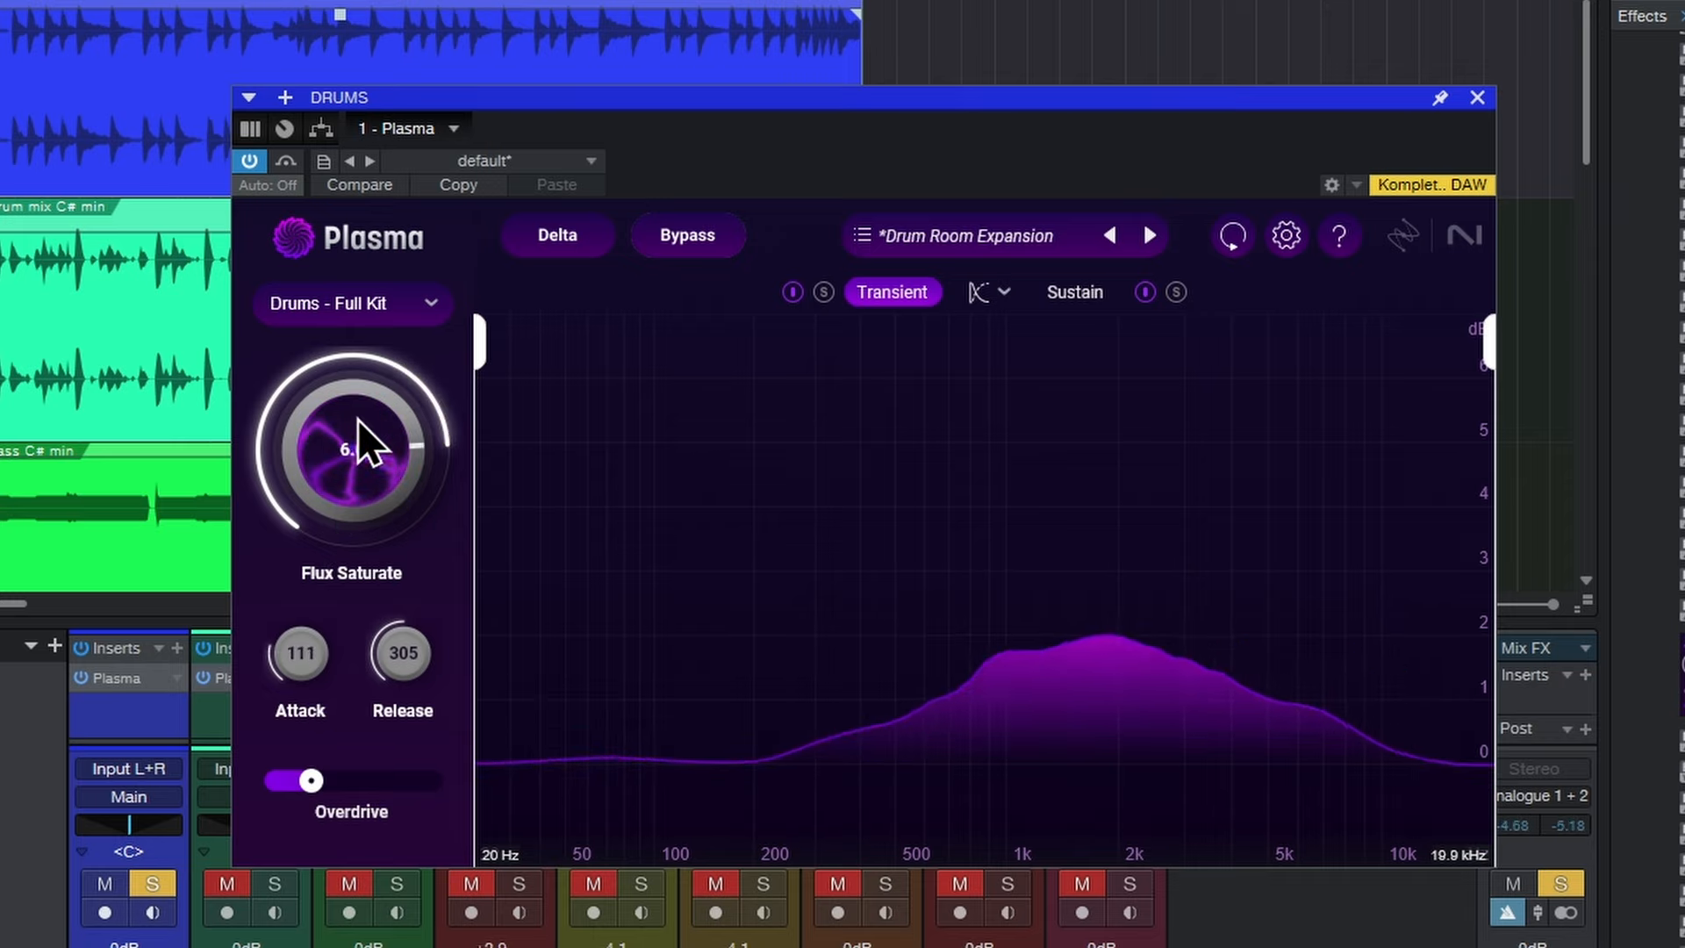
left_click_drag(357, 452, 383, 403)
Set both Flux Saturate and Overdrive to 10.0 for the sustain part.
left_click(1073, 293)
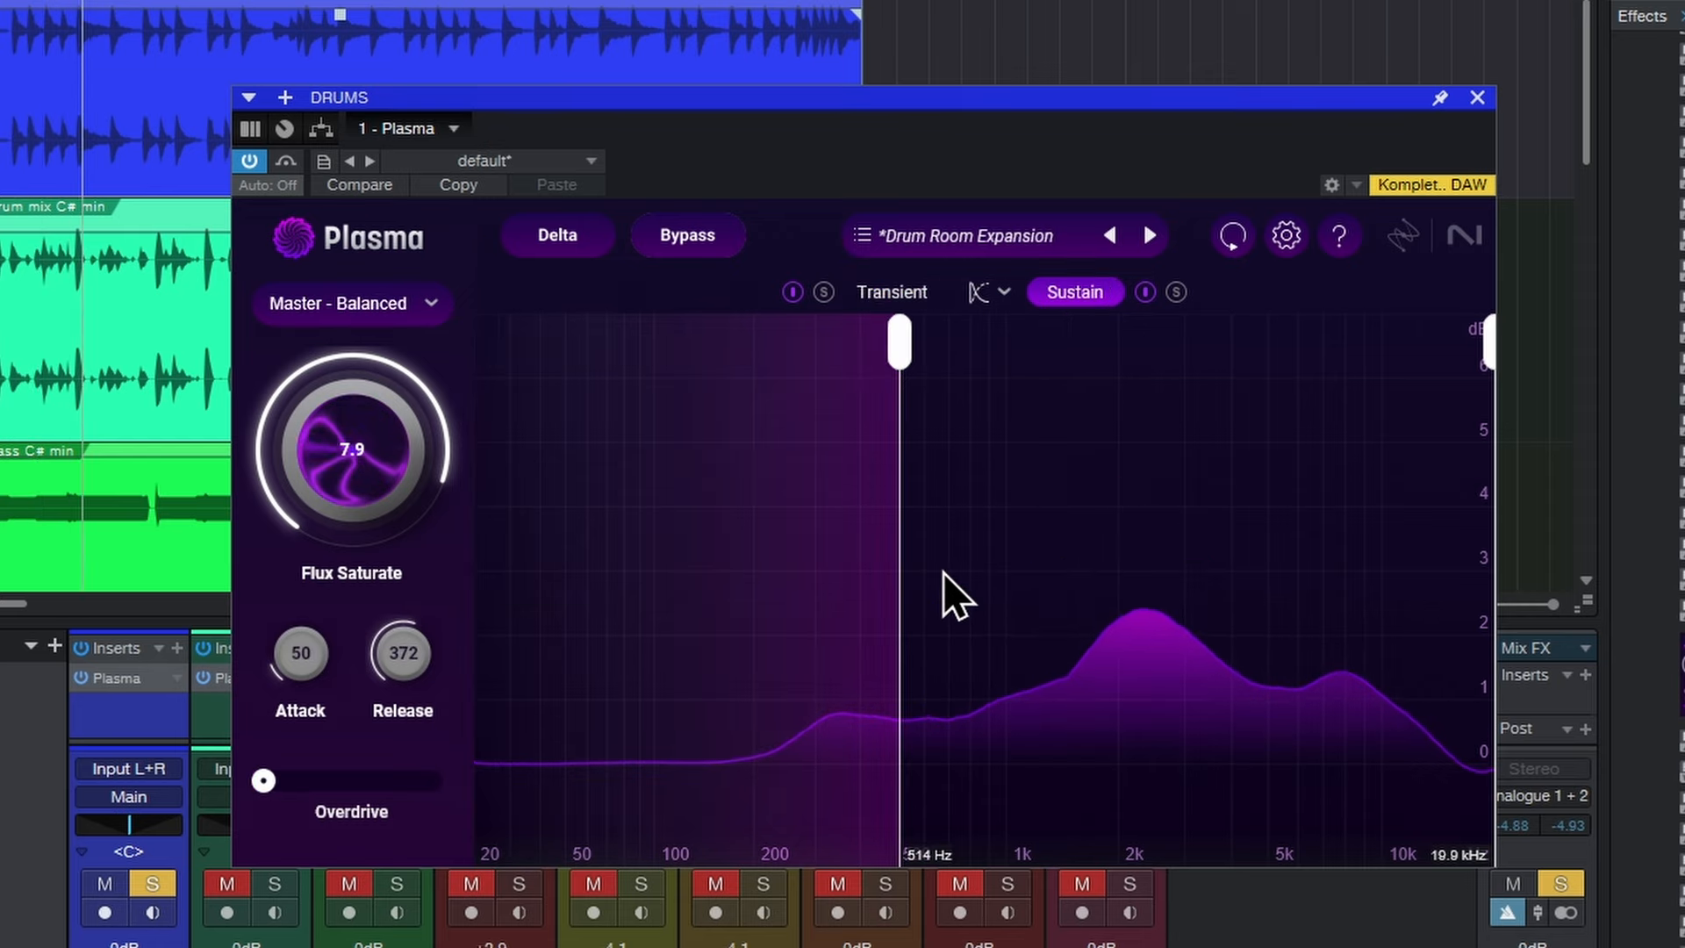
left_click_drag(451, 515, 436, 298)
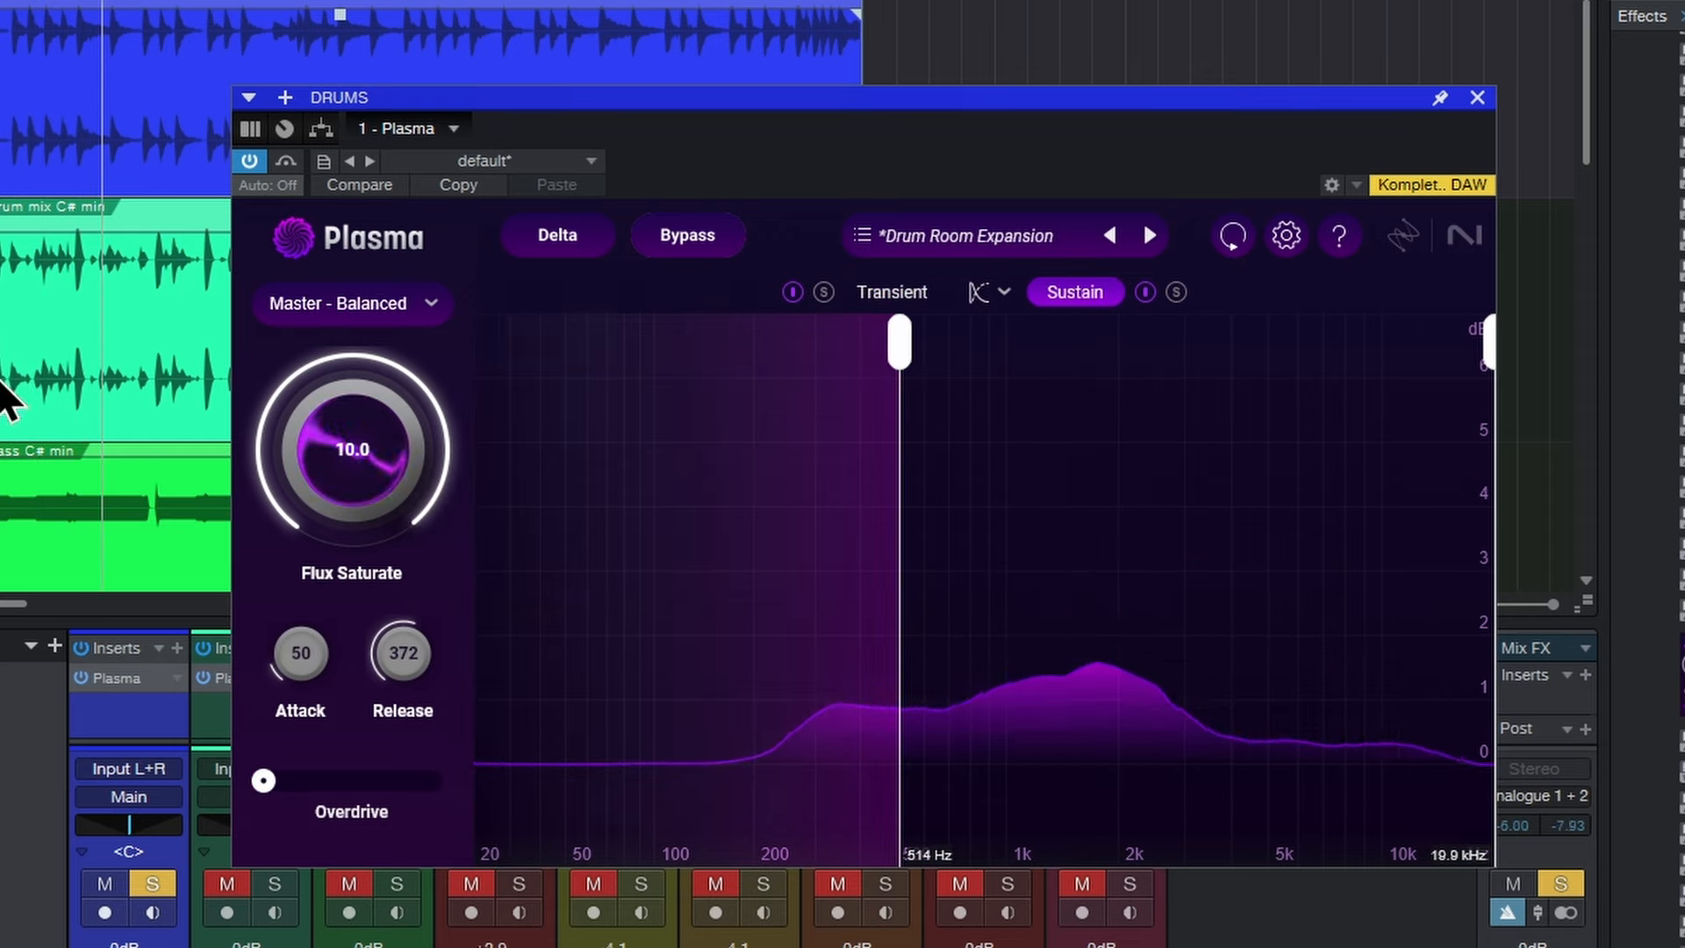
left_click_drag(264, 780, 459, 763)
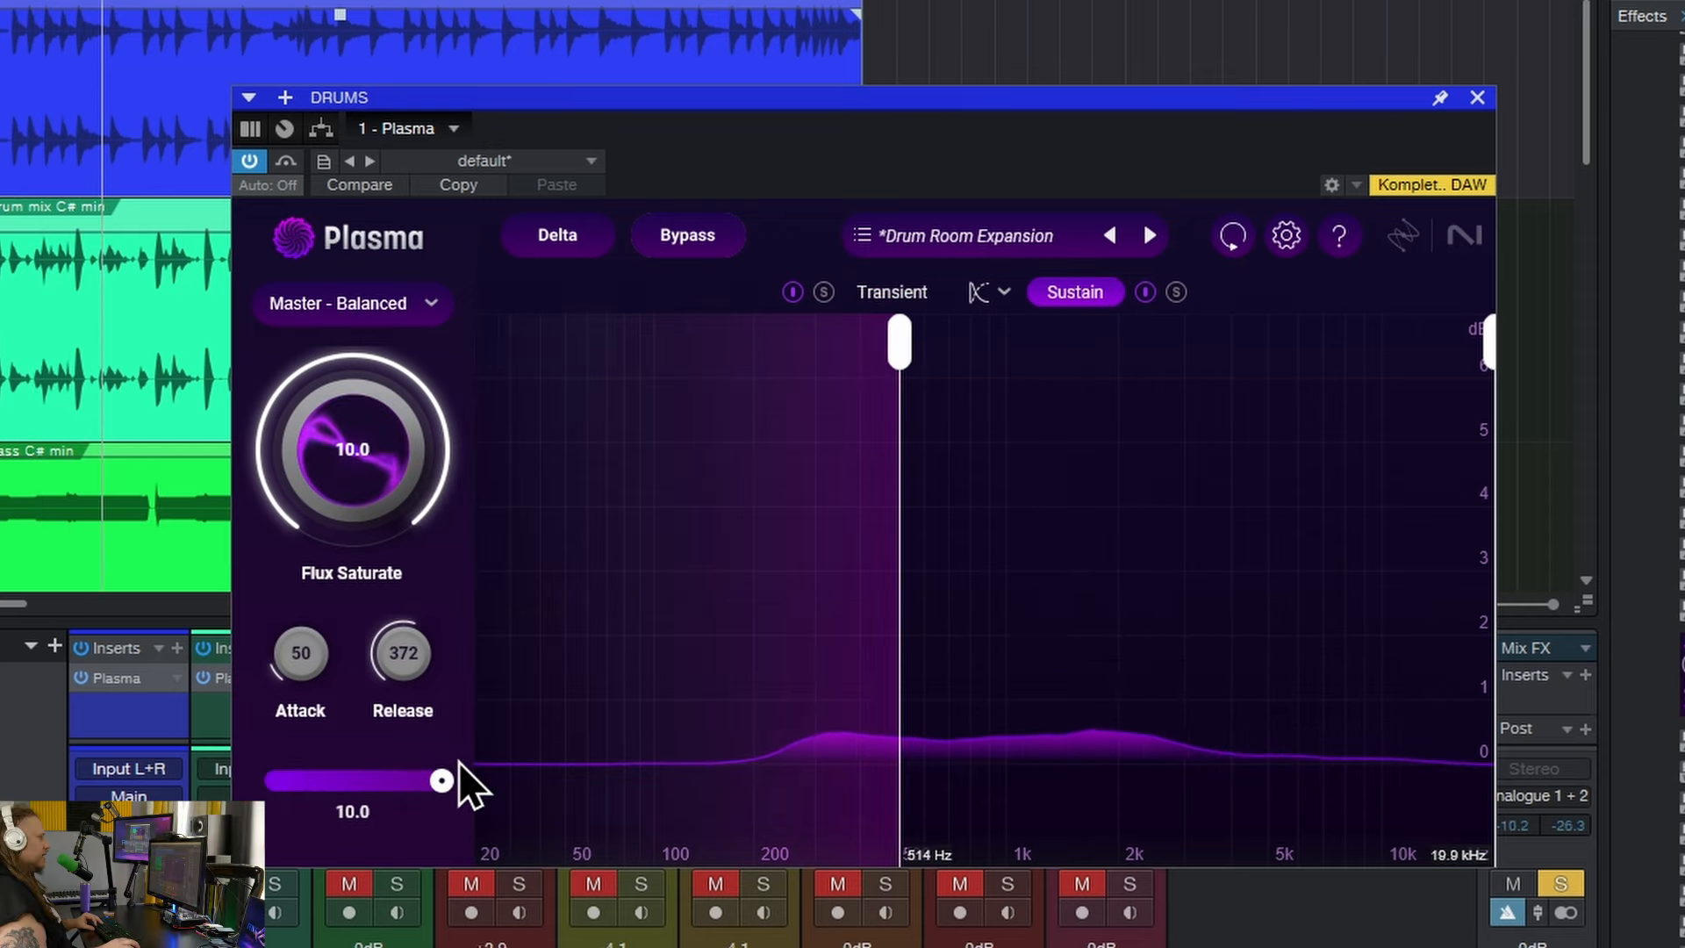
Check the transient settings, return to the sustain part, and set its Release to 1000 and Attack to 0.
left_click(908, 293)
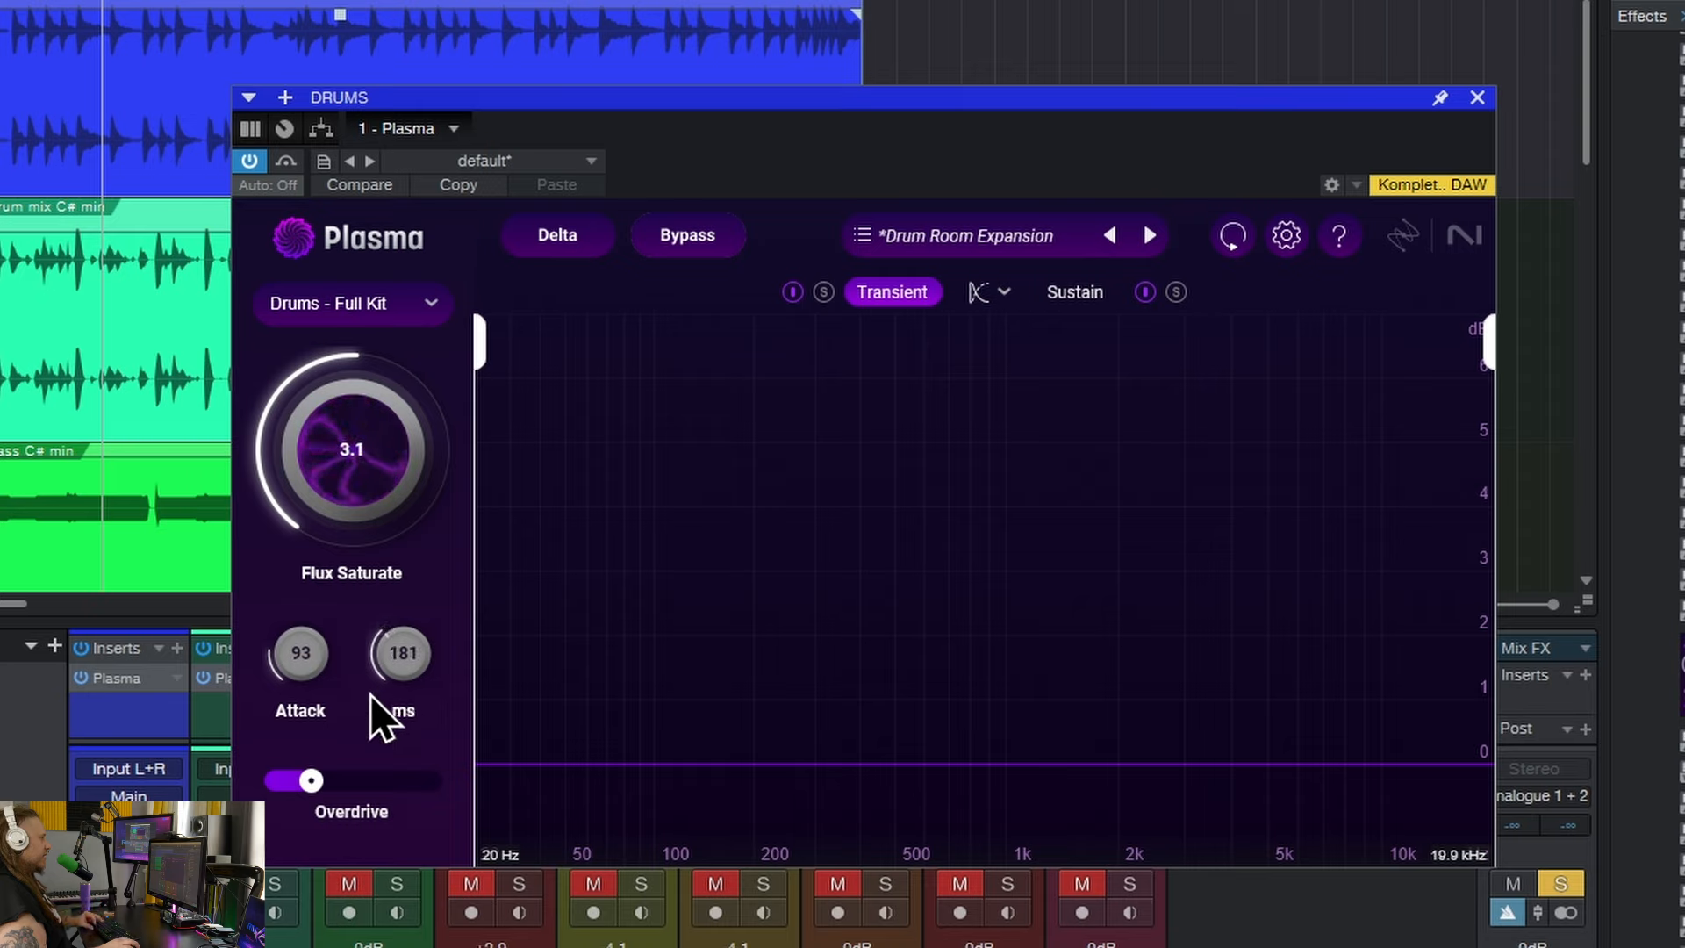
left_click(1074, 292)
left_click_drag(412, 554, 446, 428)
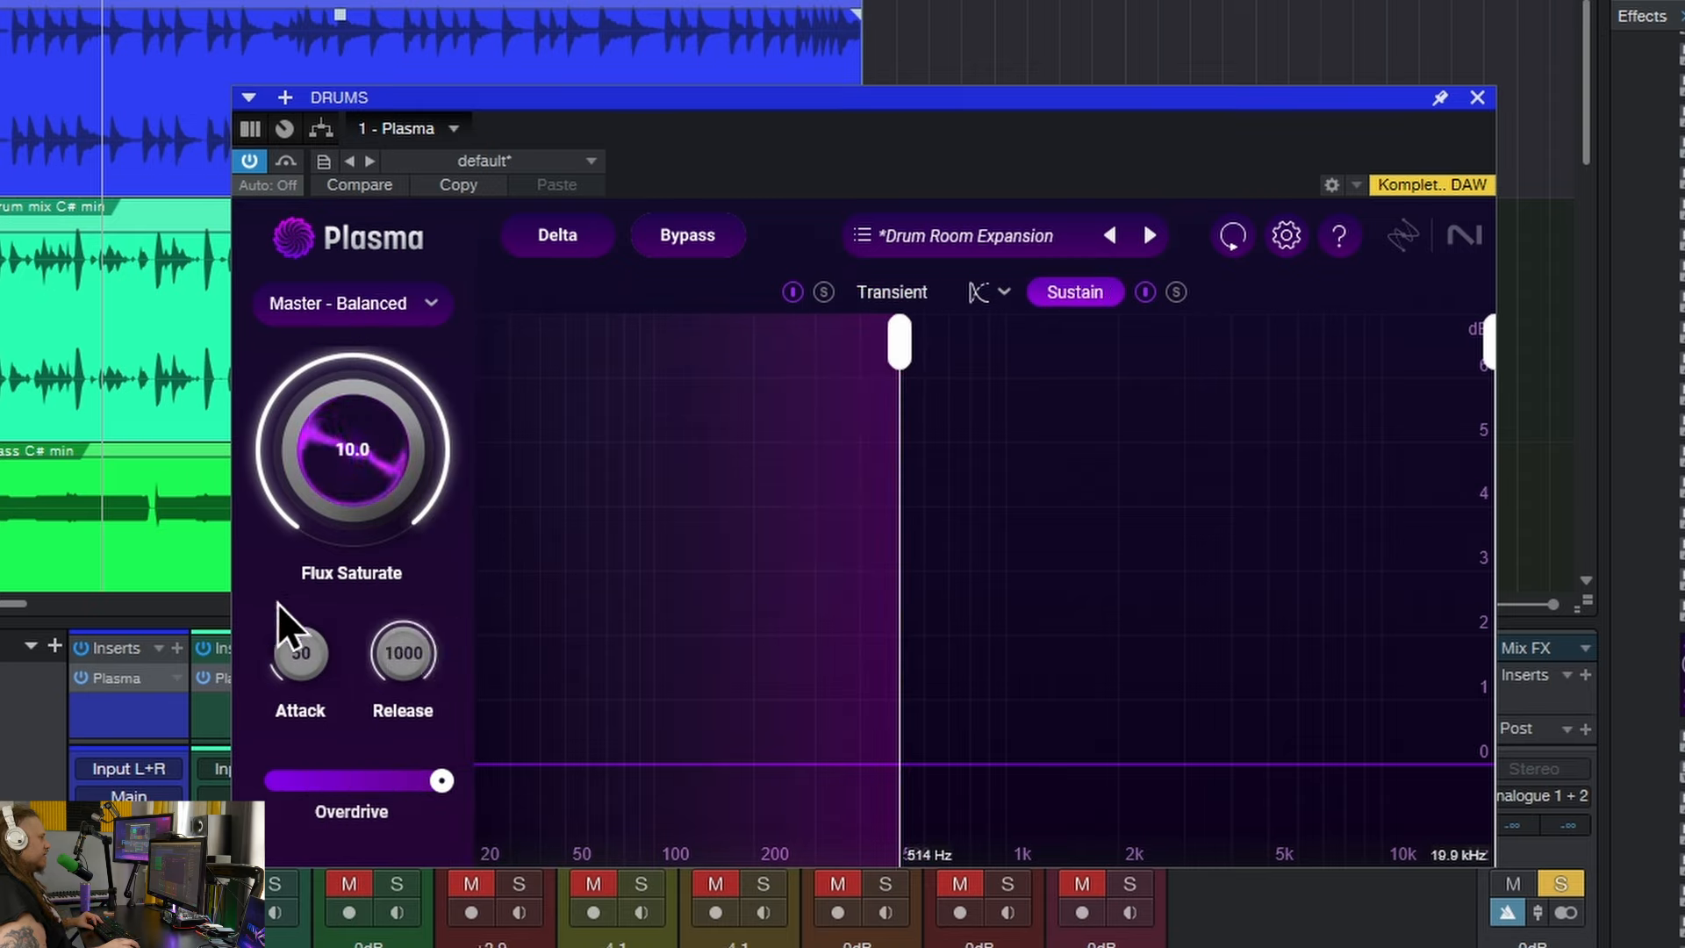
key("space")
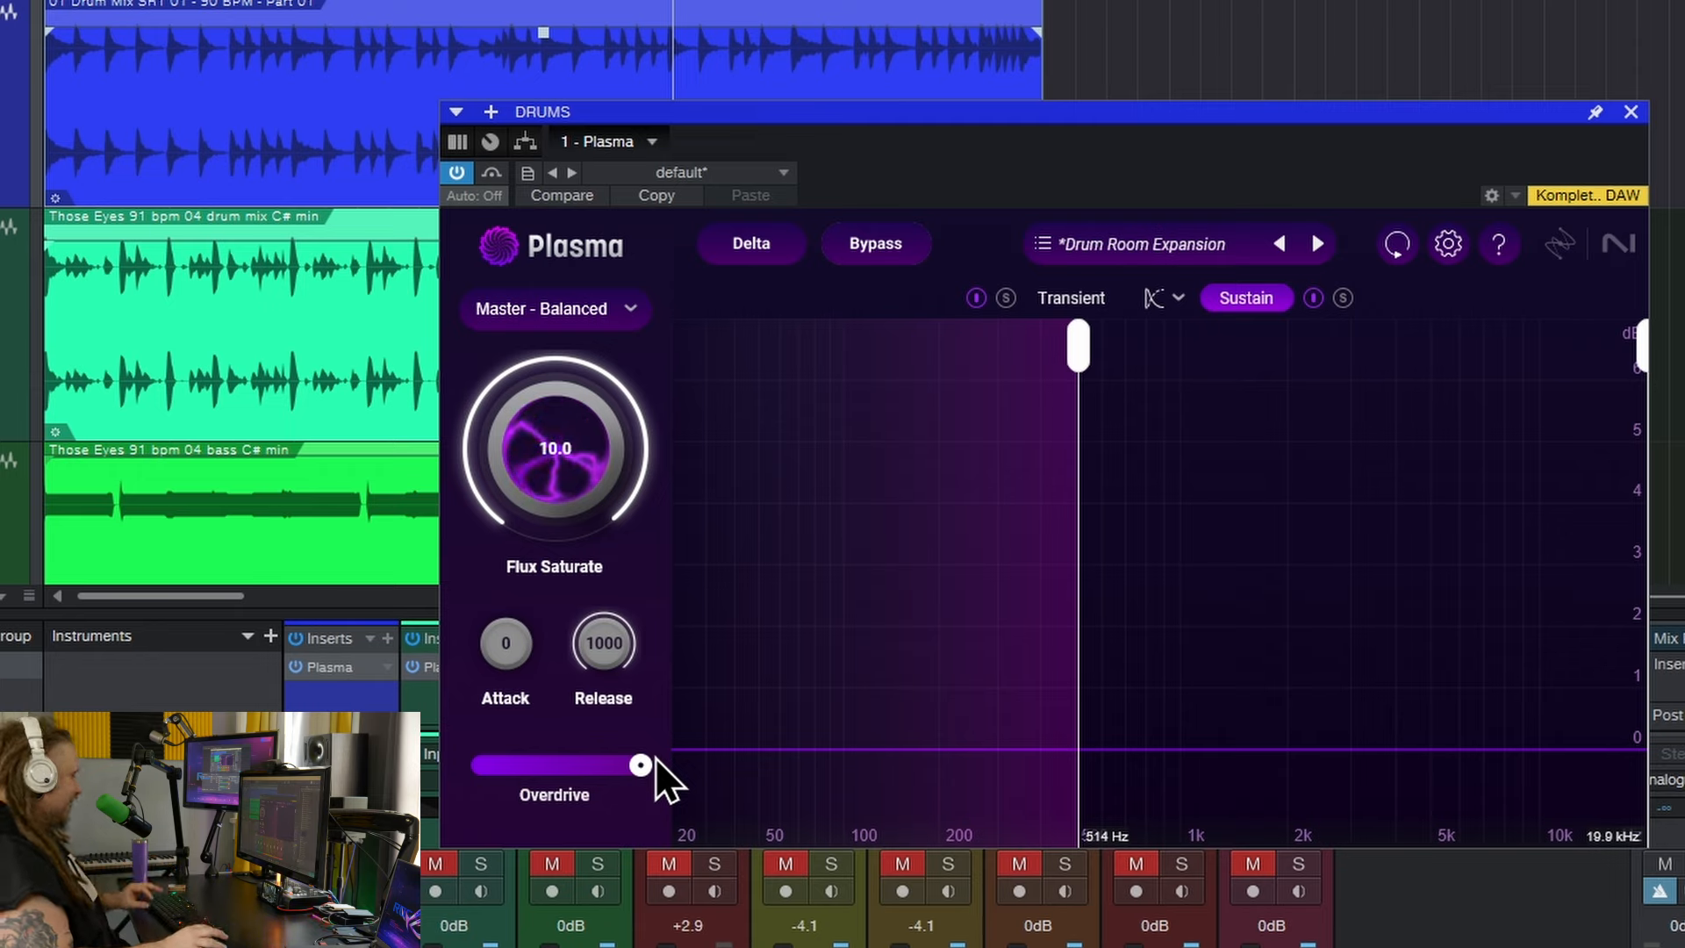
Play back the drums and lower the sustain part's Flux Saturate to 2.8.
key("space")
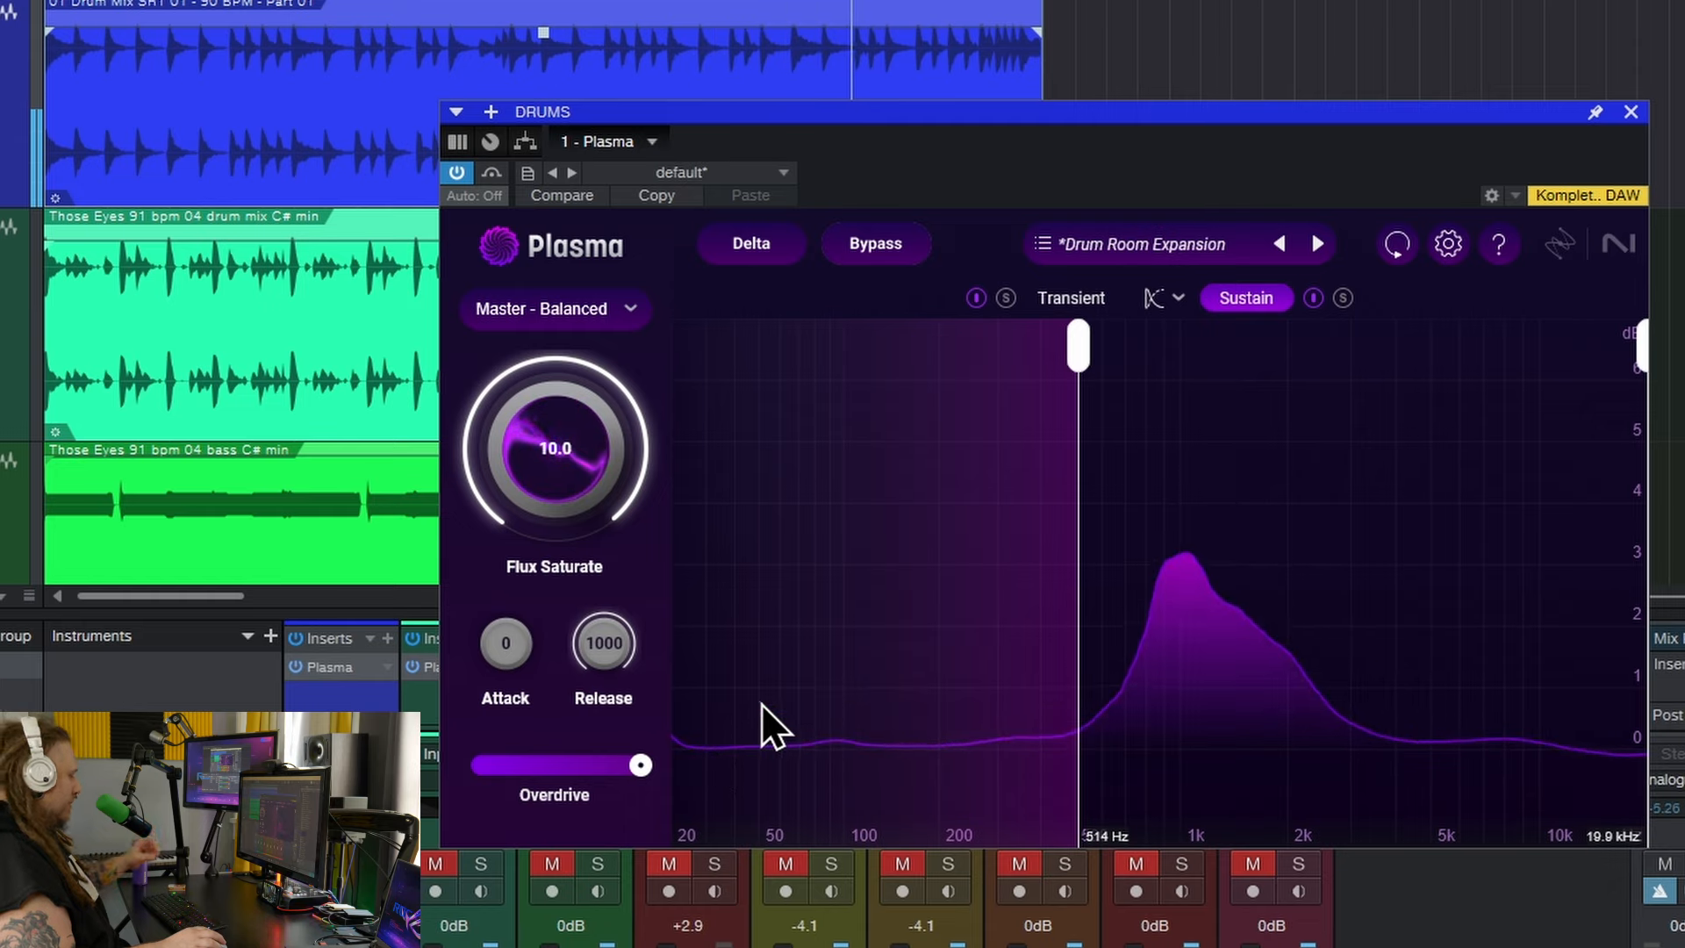
left_click_drag(669, 459, 554, 632)
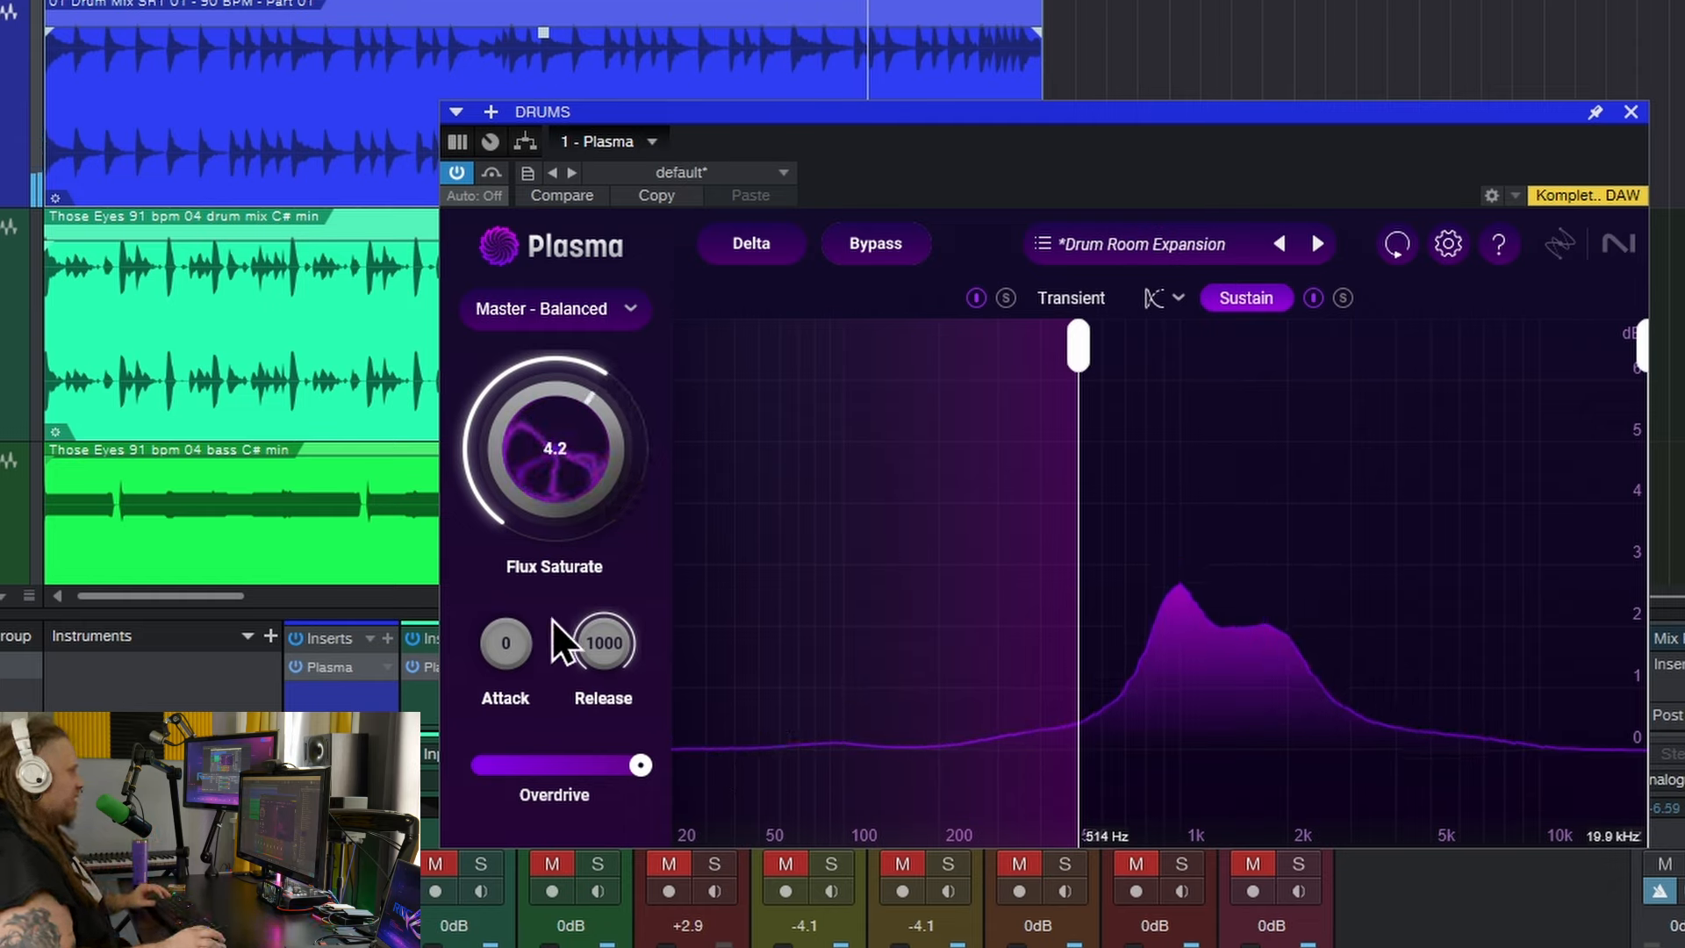
left_click_drag(557, 448, 556, 476)
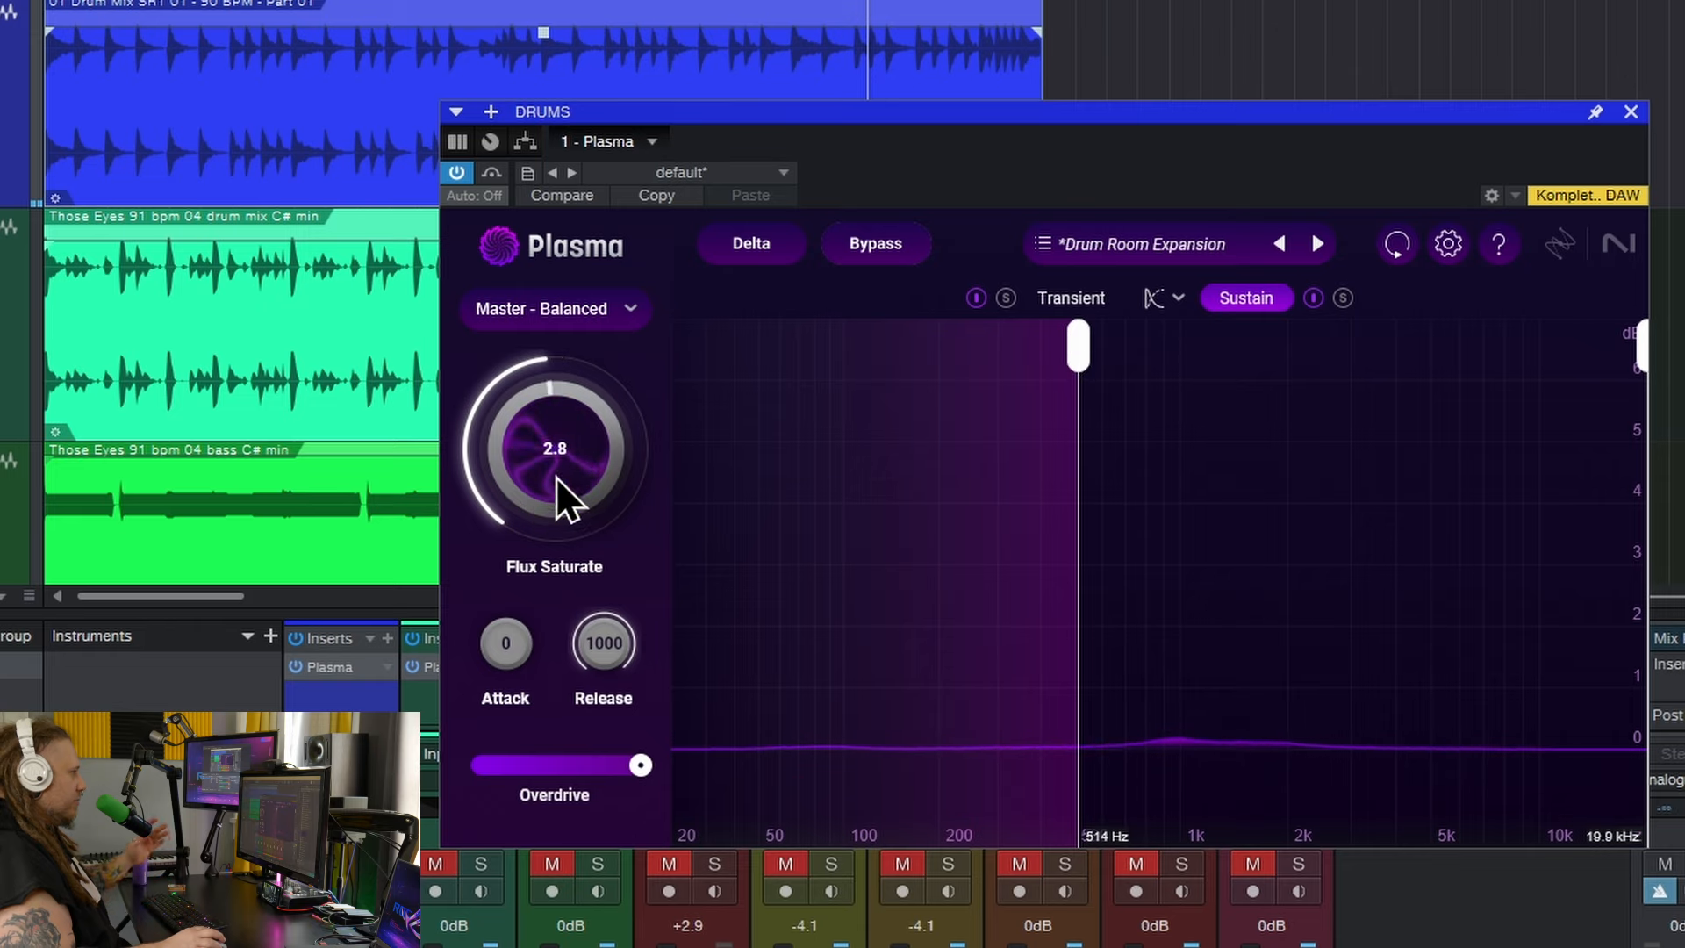
Change the channel mode to Stereo and on to Mid/Side, and extend the Side's lower frequency limit to 20 Hz.
left_click(1173, 299)
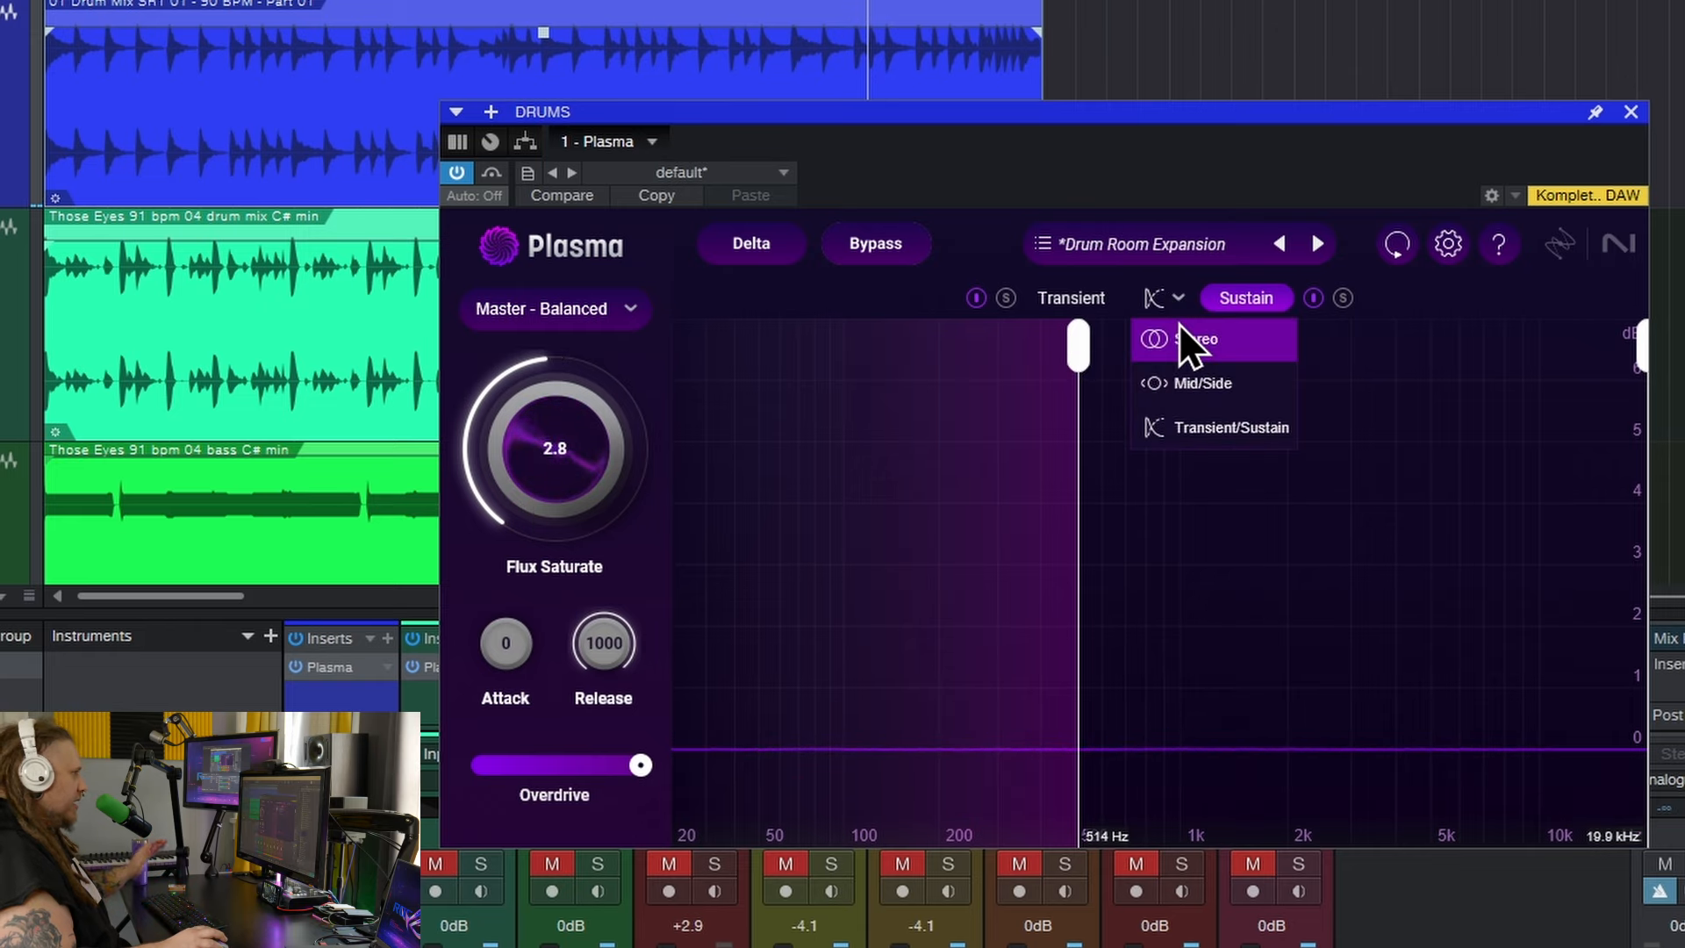
left_click(1177, 329)
left_click(1176, 300)
left_click(1184, 377)
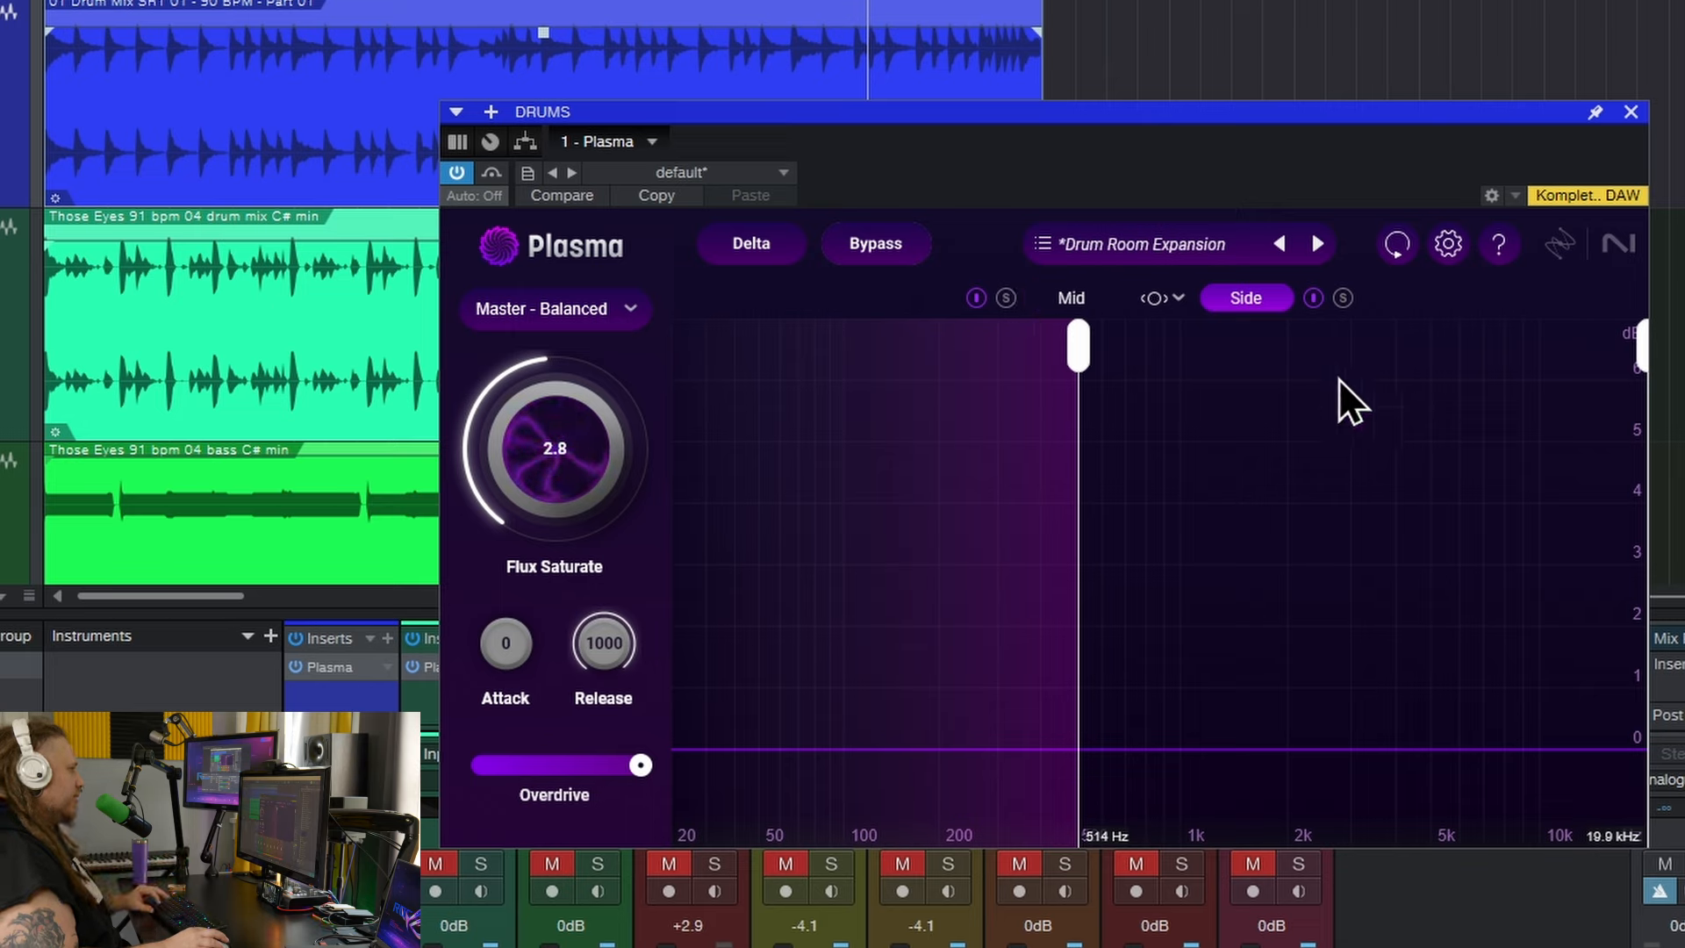
mouse_move(1080, 349)
left_mouse_down()
mouse_move(886, 368)
mouse_move(678, 351)
left_mouse_up()
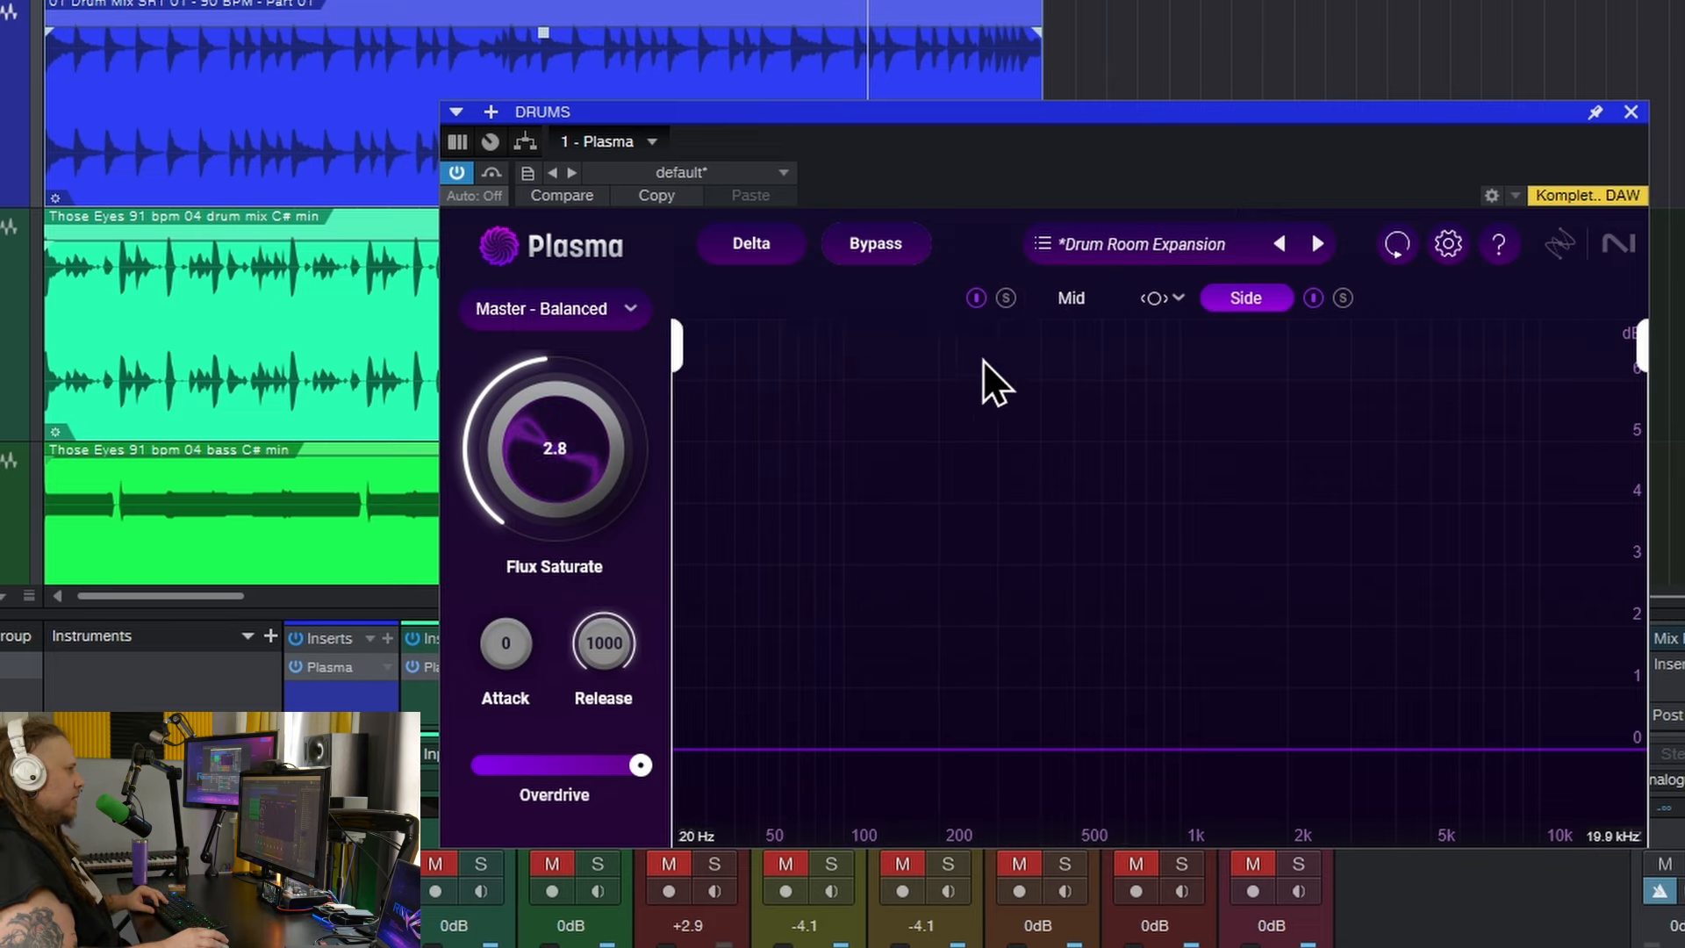
Return the channel mode to Stereo and push the upper frequency limit outward.
left_click(1168, 297)
left_click(1220, 342)
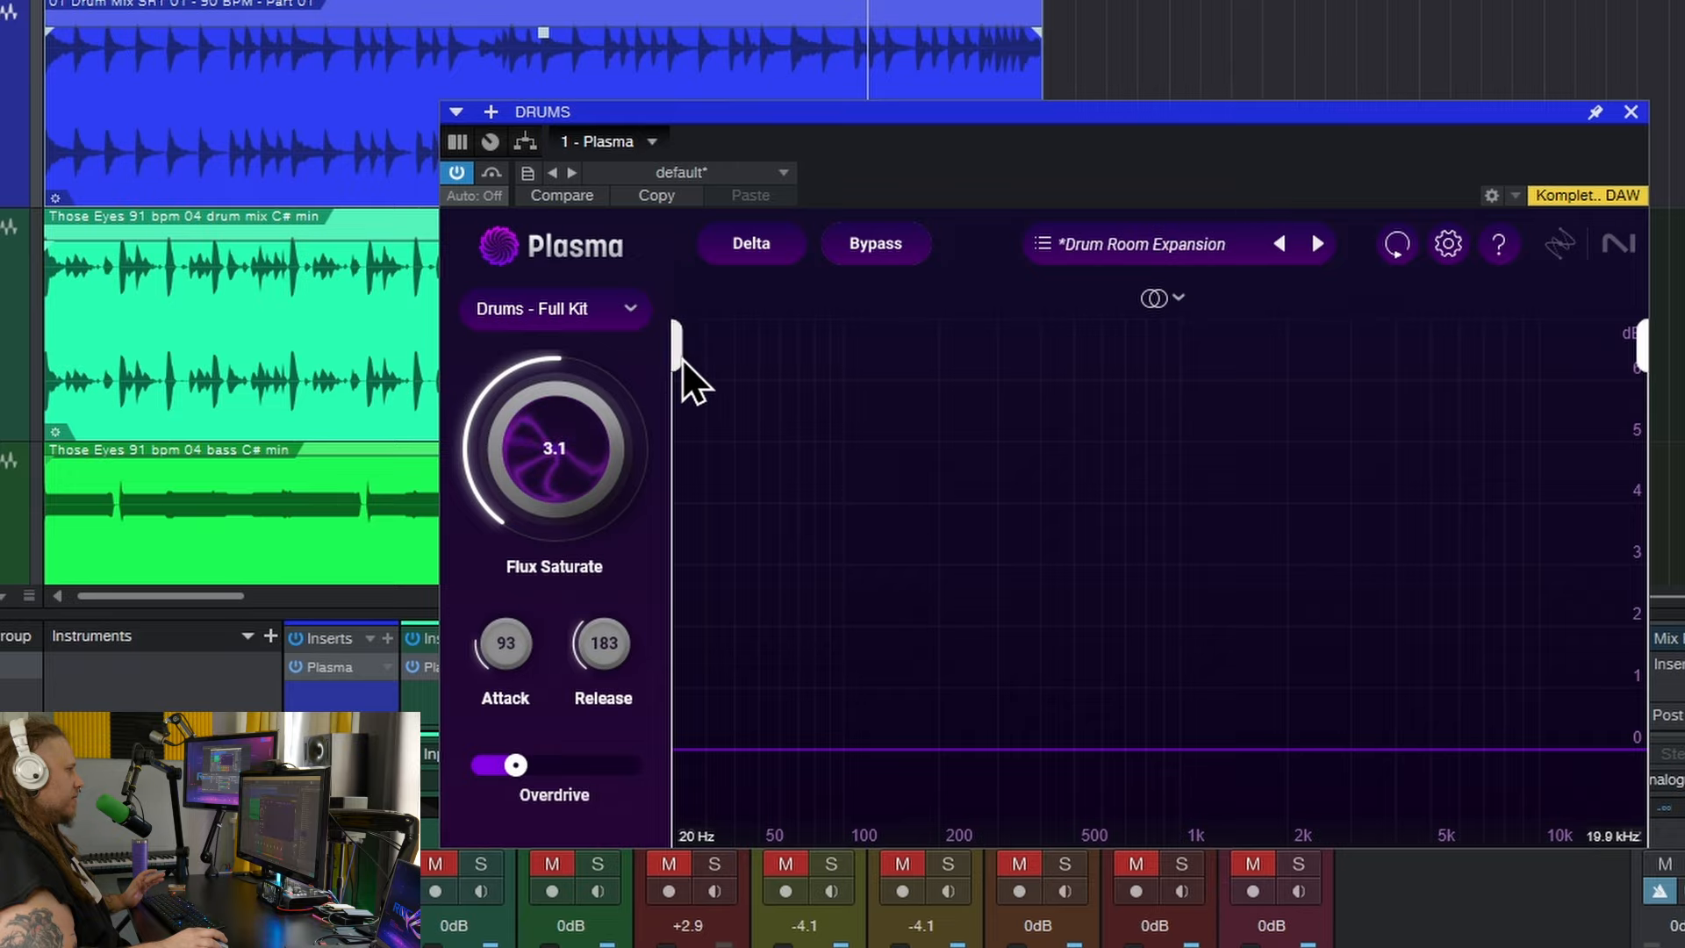
left_click_drag(1644, 354, 1669, 406)
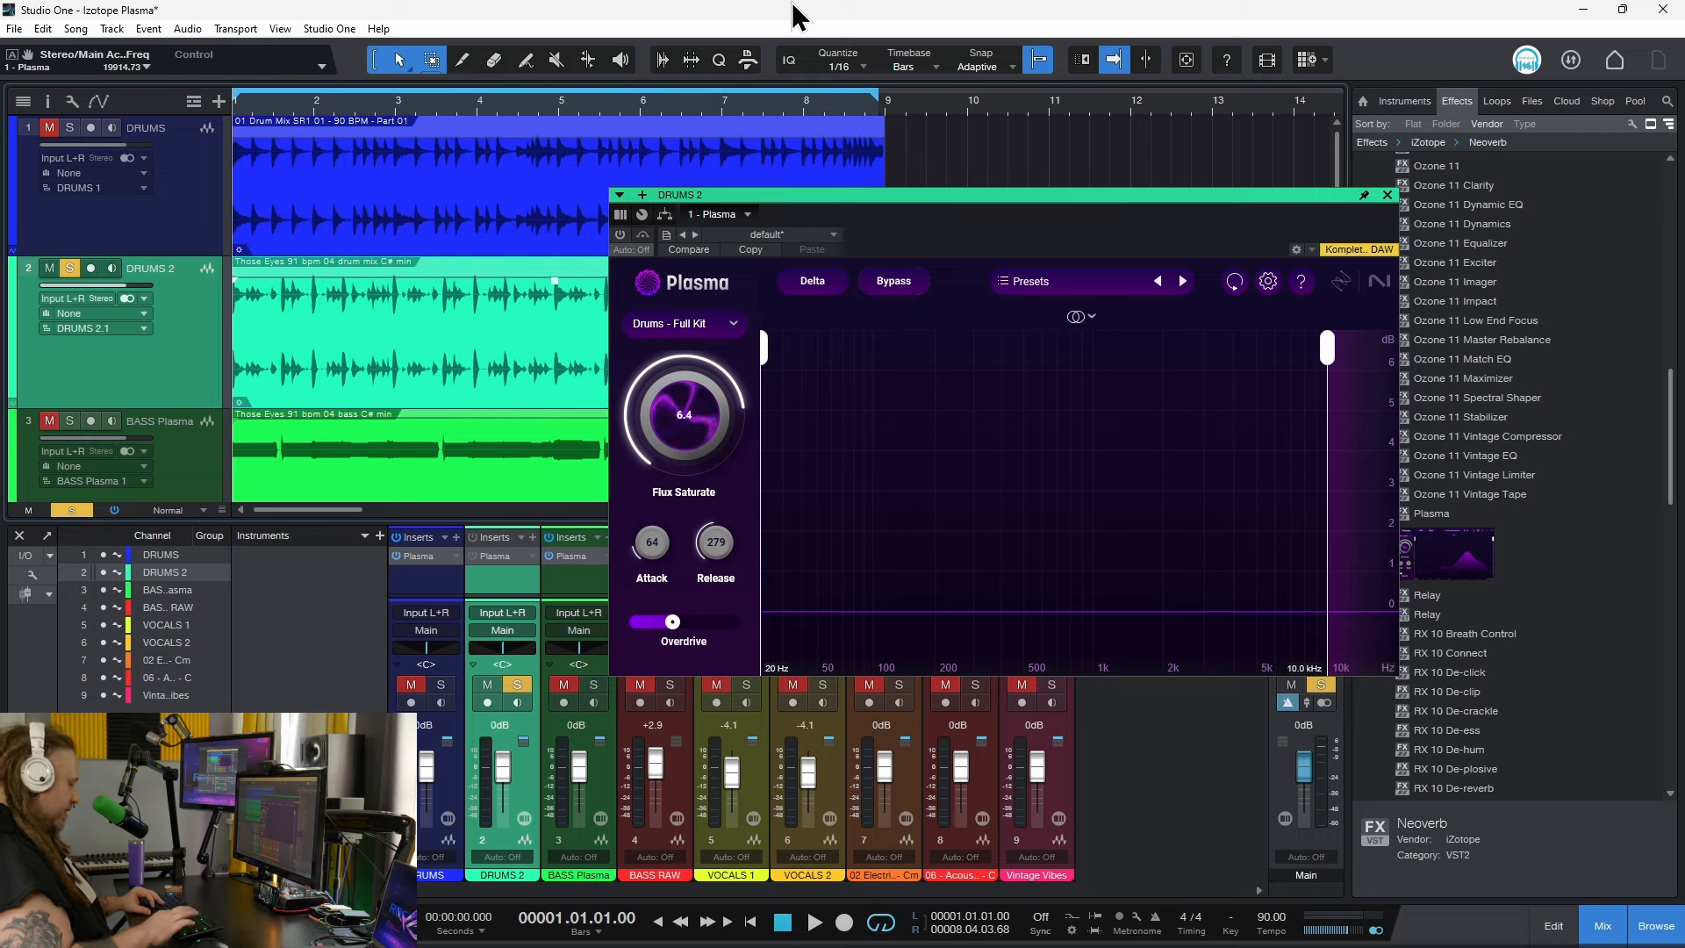
Play the DRUMS 2 track unprocessed, look through the instrument profiles, and switch on its Plasma effect.
key("space")
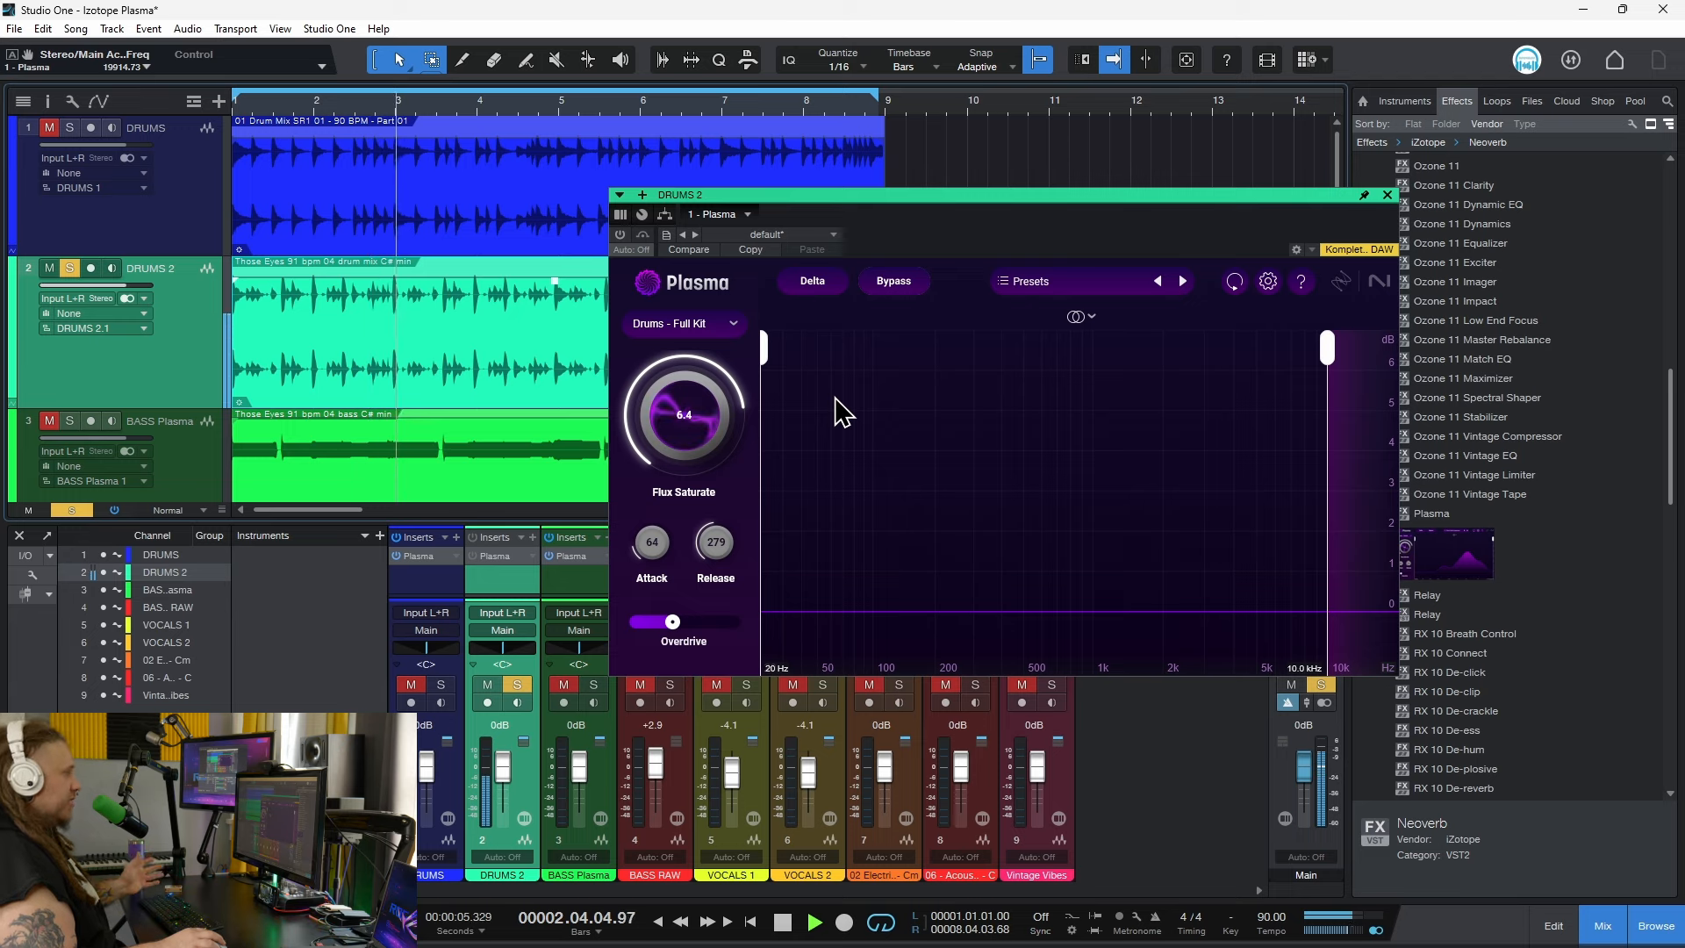
left_click(733, 324)
left_click(913, 480)
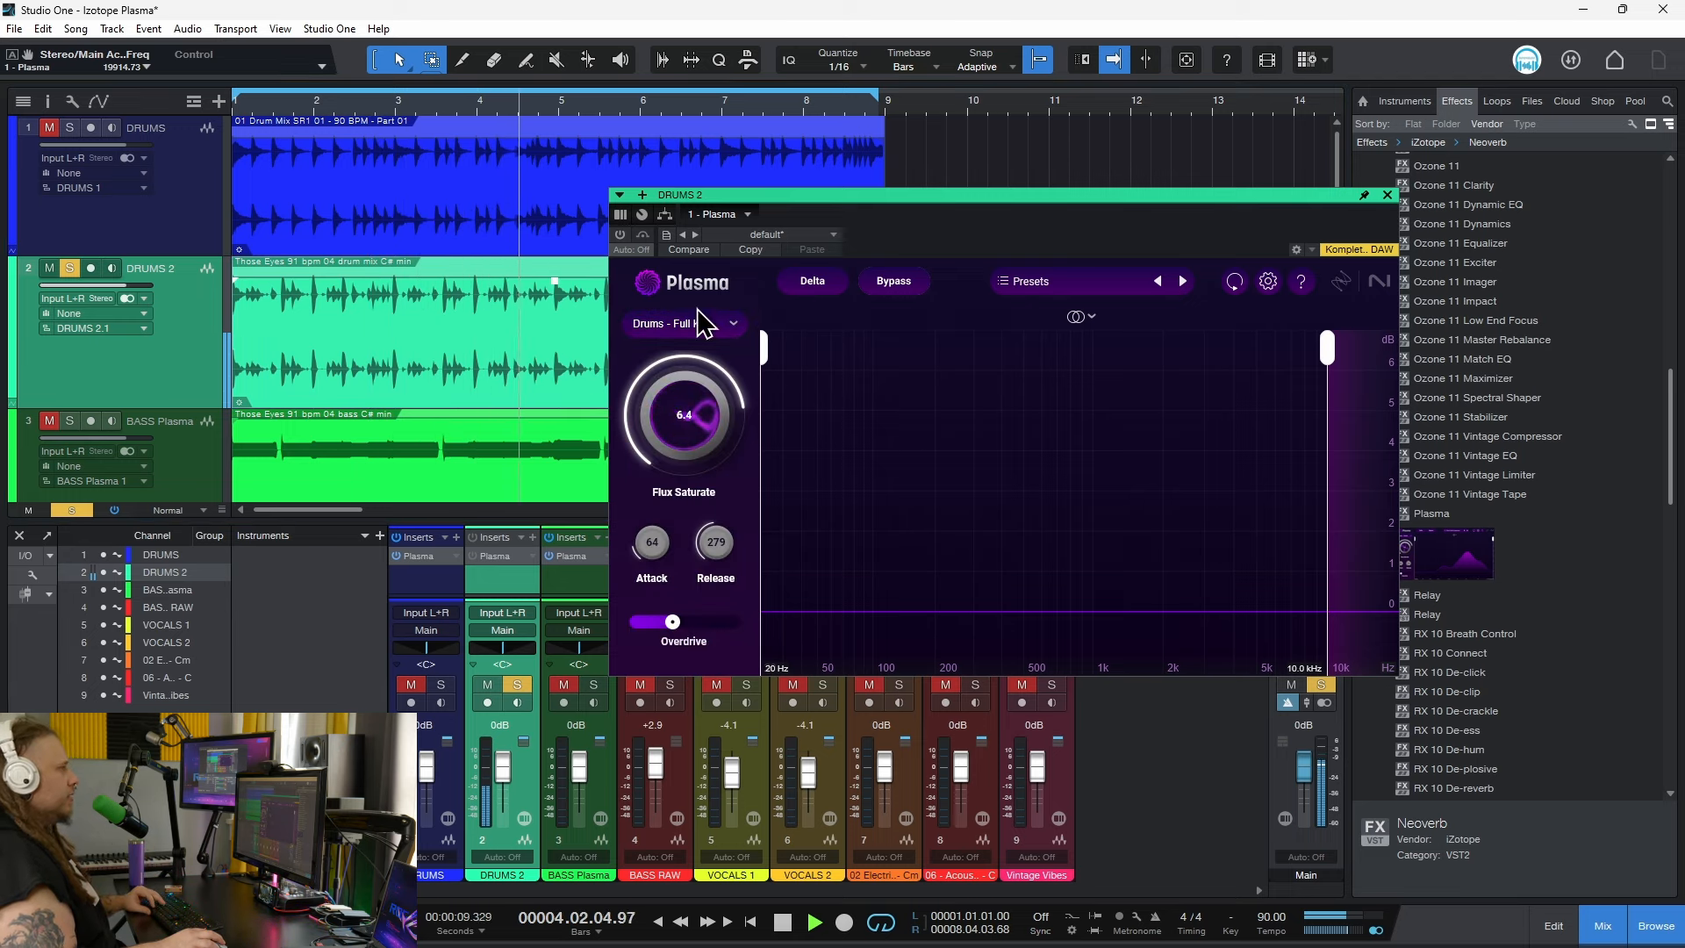
left_click(619, 235)
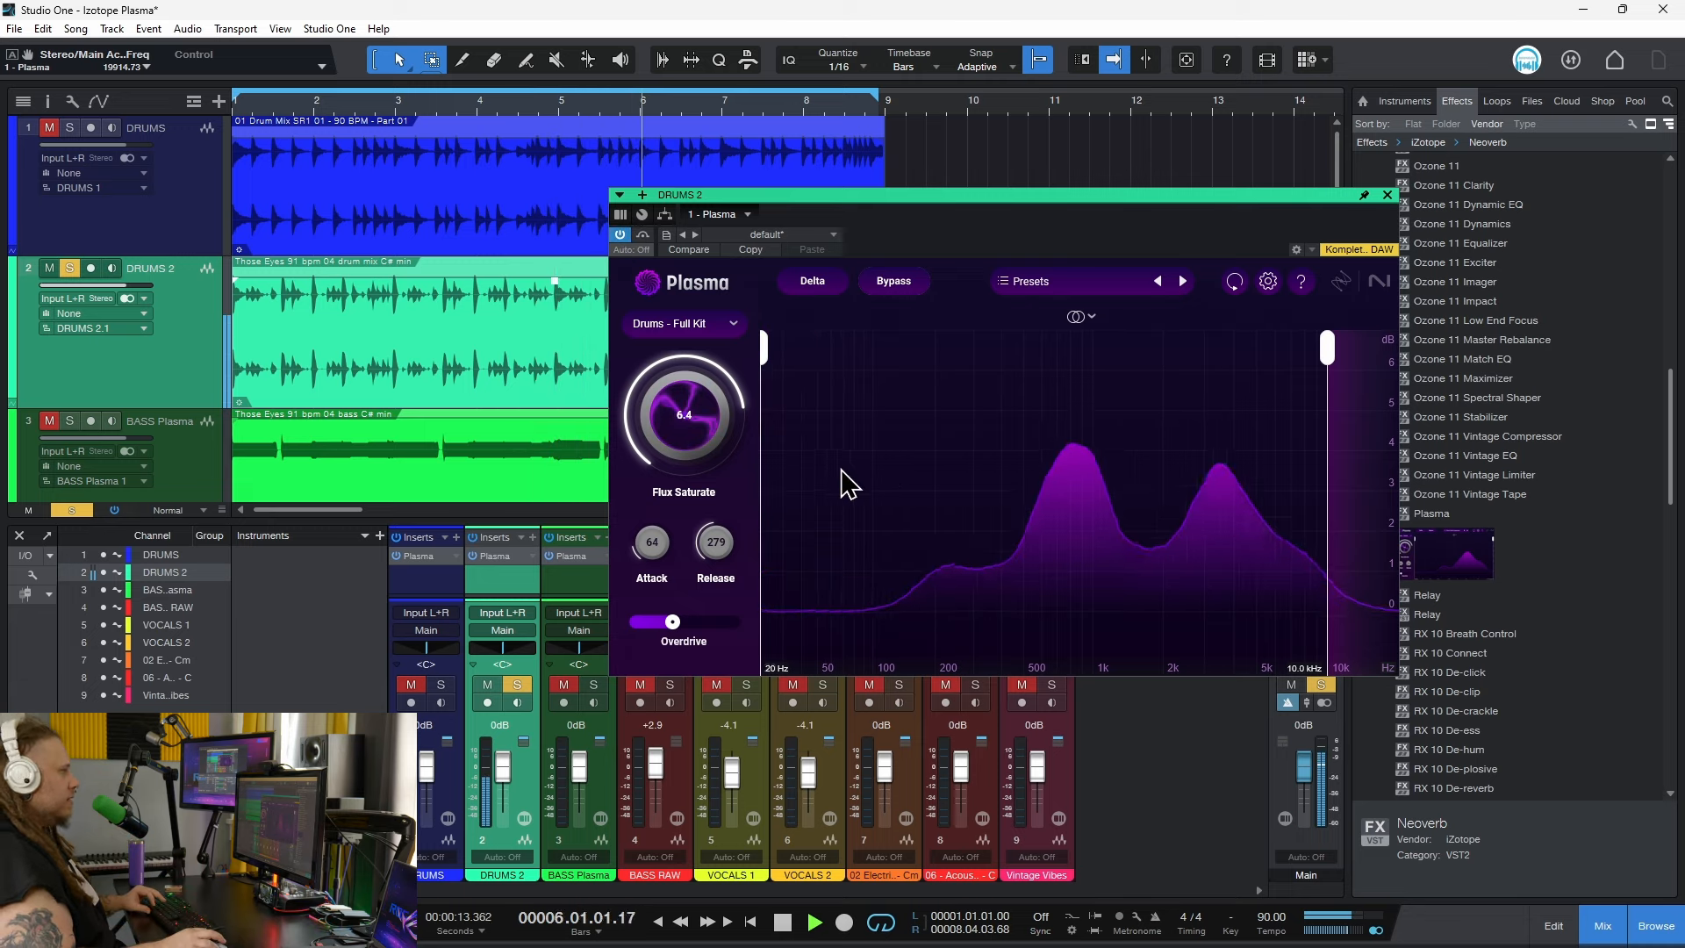
Set Flux Saturate to 6.1 and Overdrive to 1.88 on DRUMS 2, and stop playback.
left_click_drag(686, 419, 687, 430)
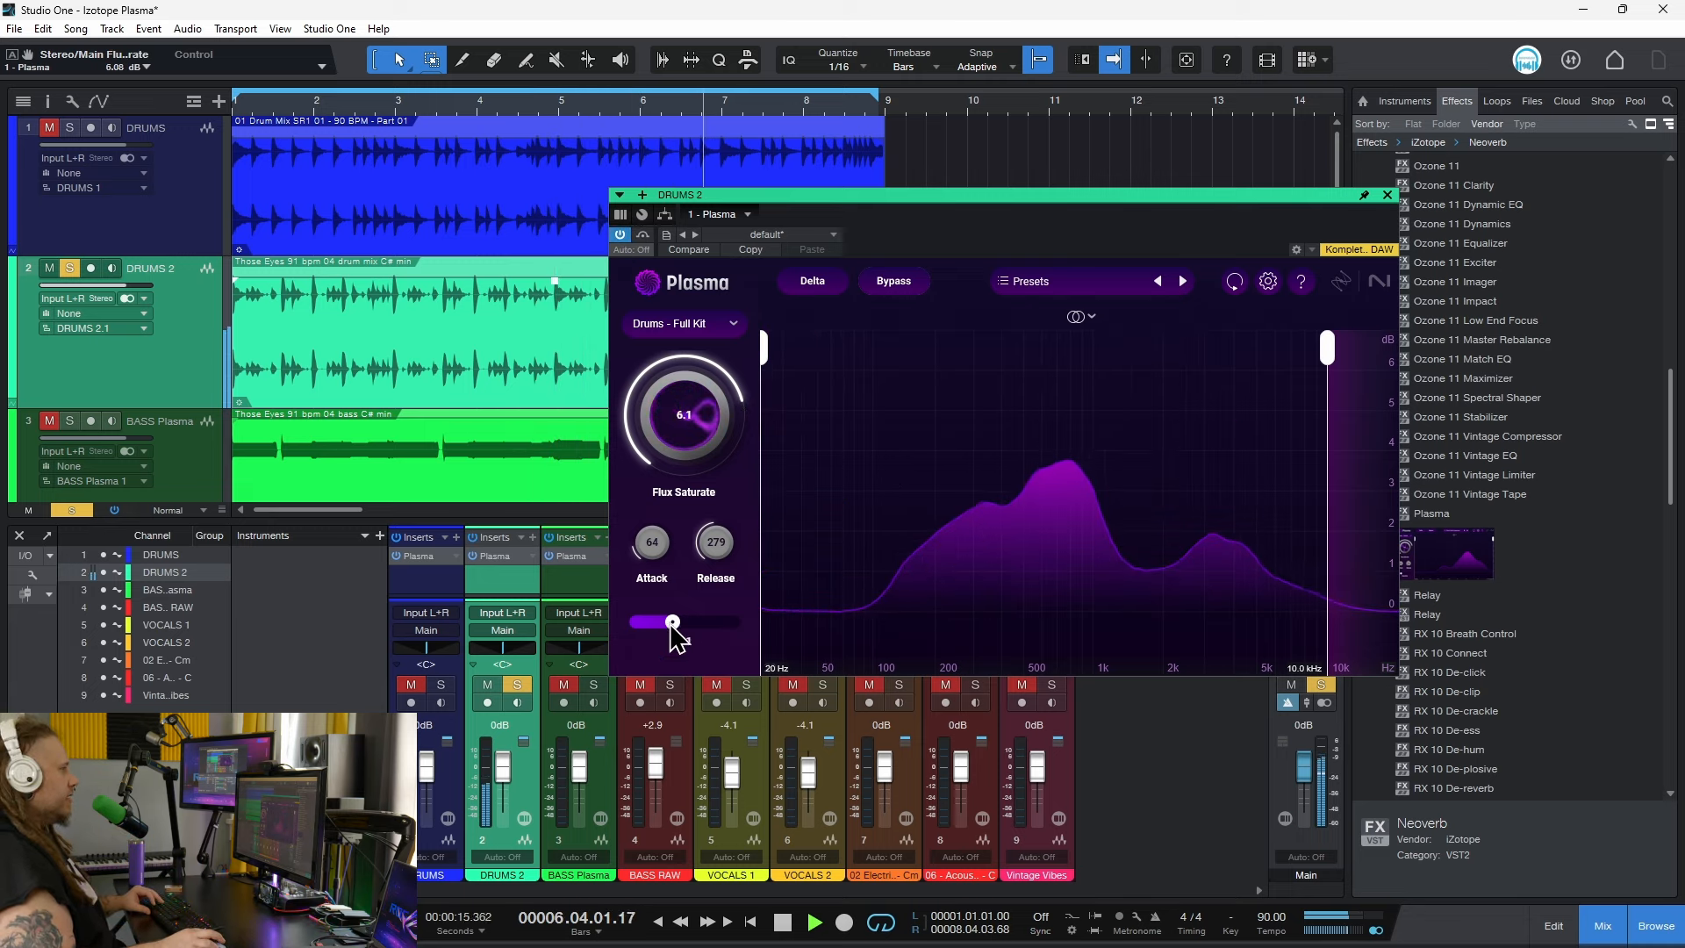
left_click_drag(672, 624, 669, 624)
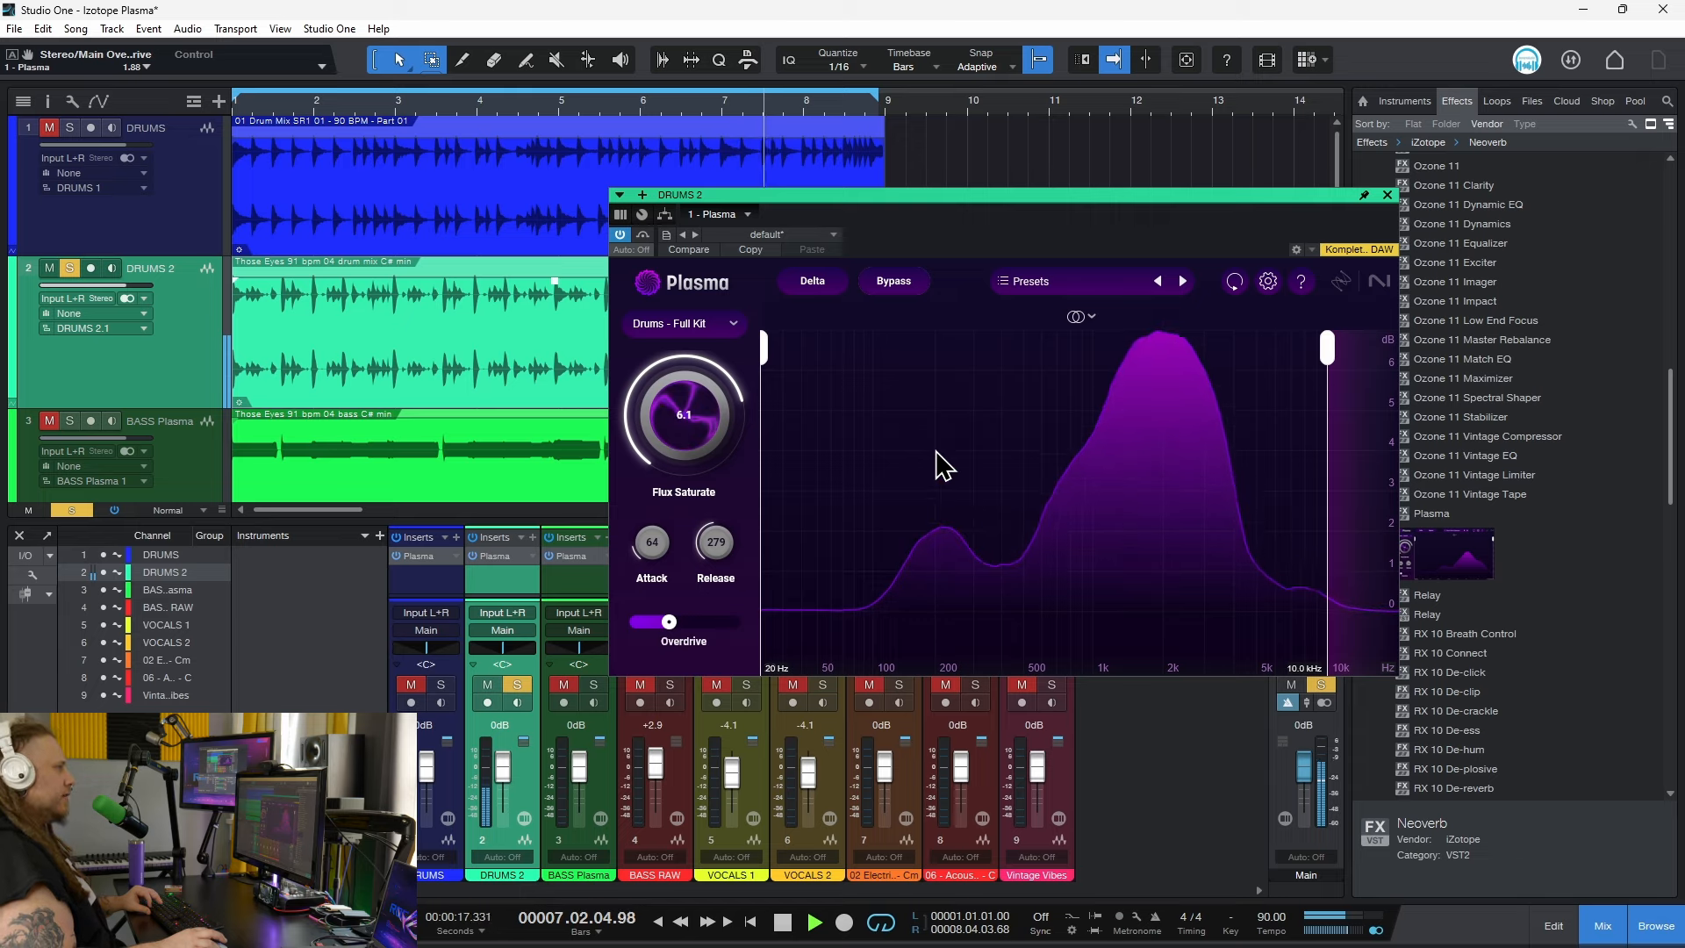
key("space")
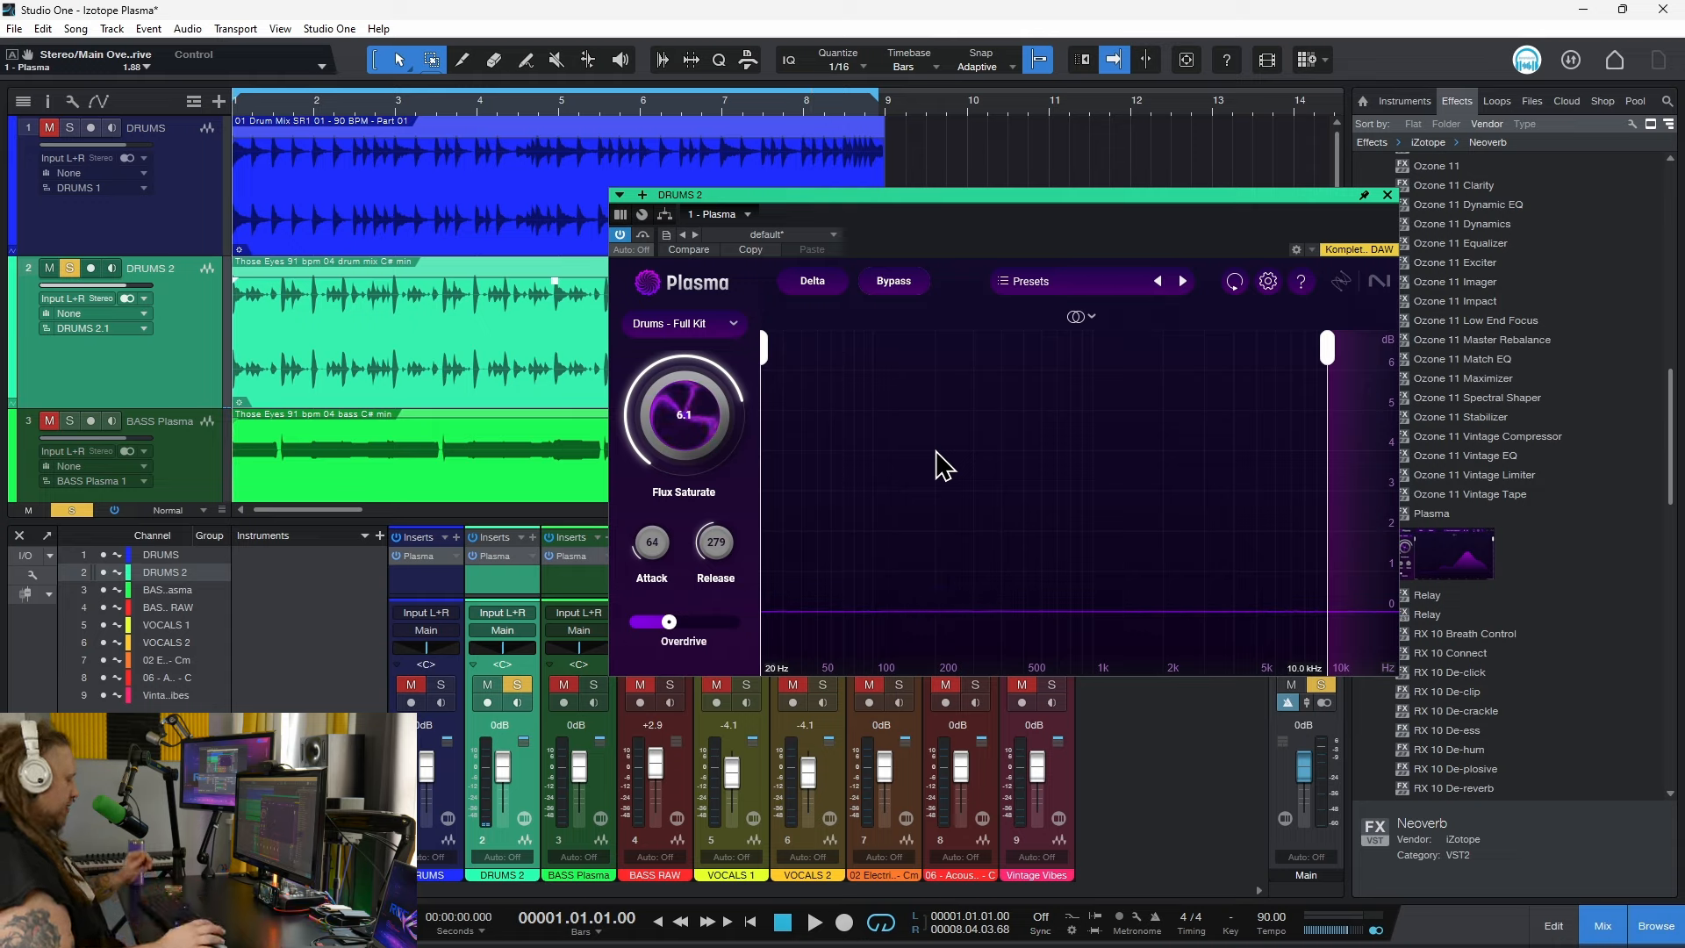
Play DRUMS 2 and compare its sound with Plasma bypassed and active.
key("space")
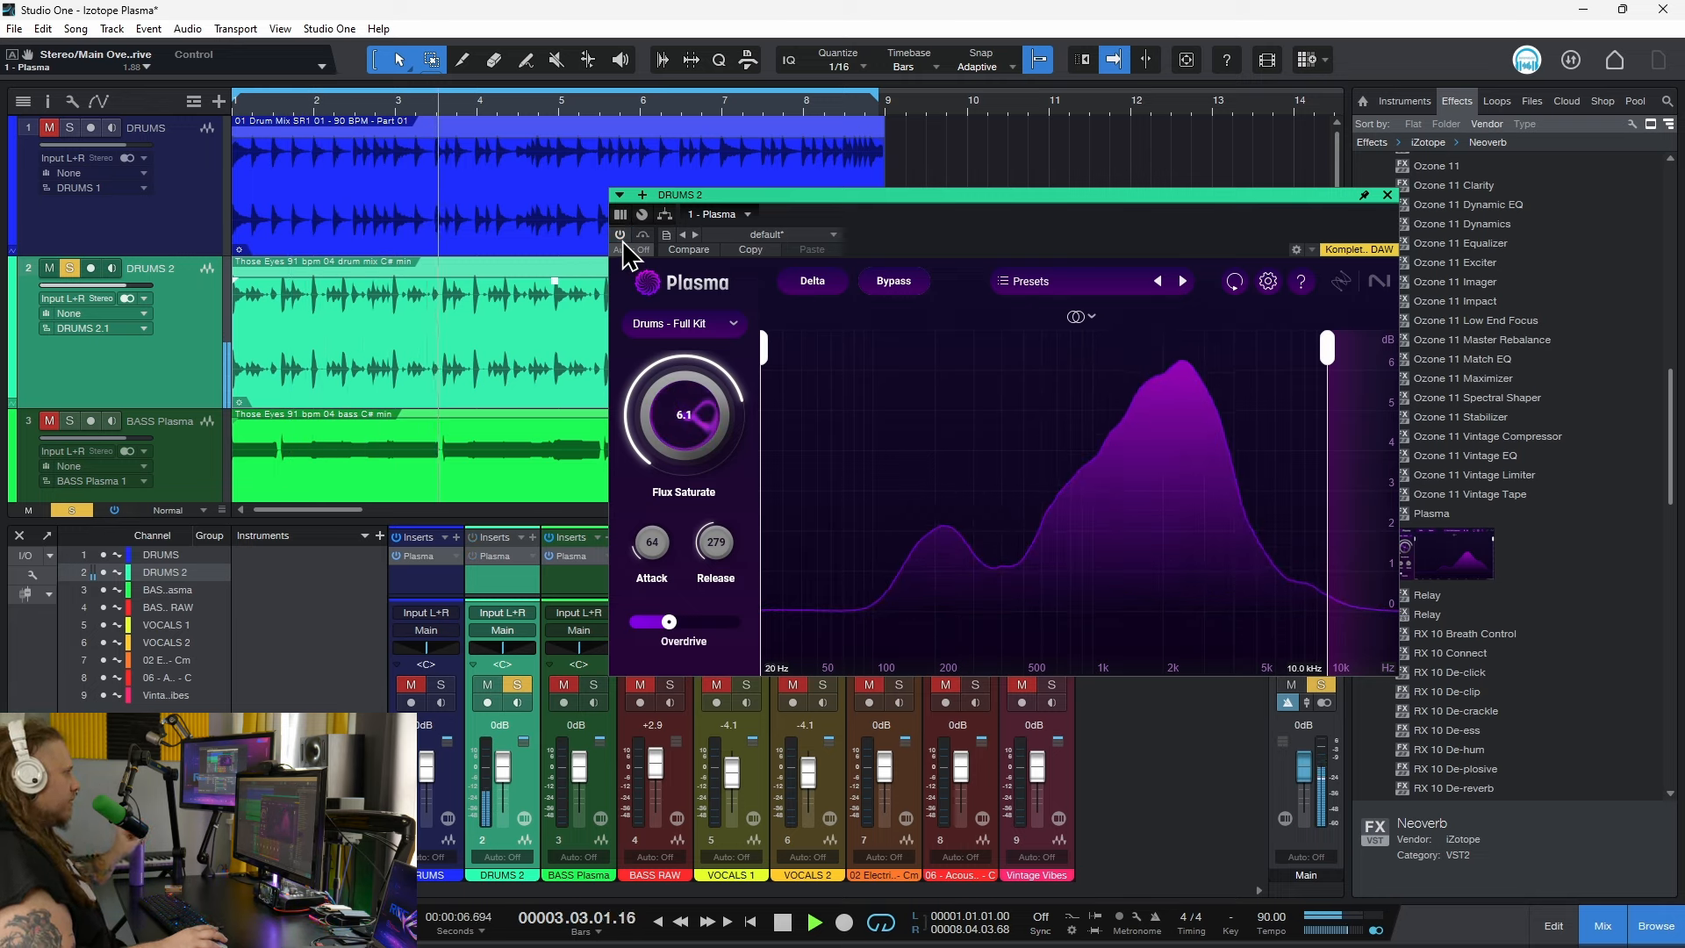
left_click(893, 280)
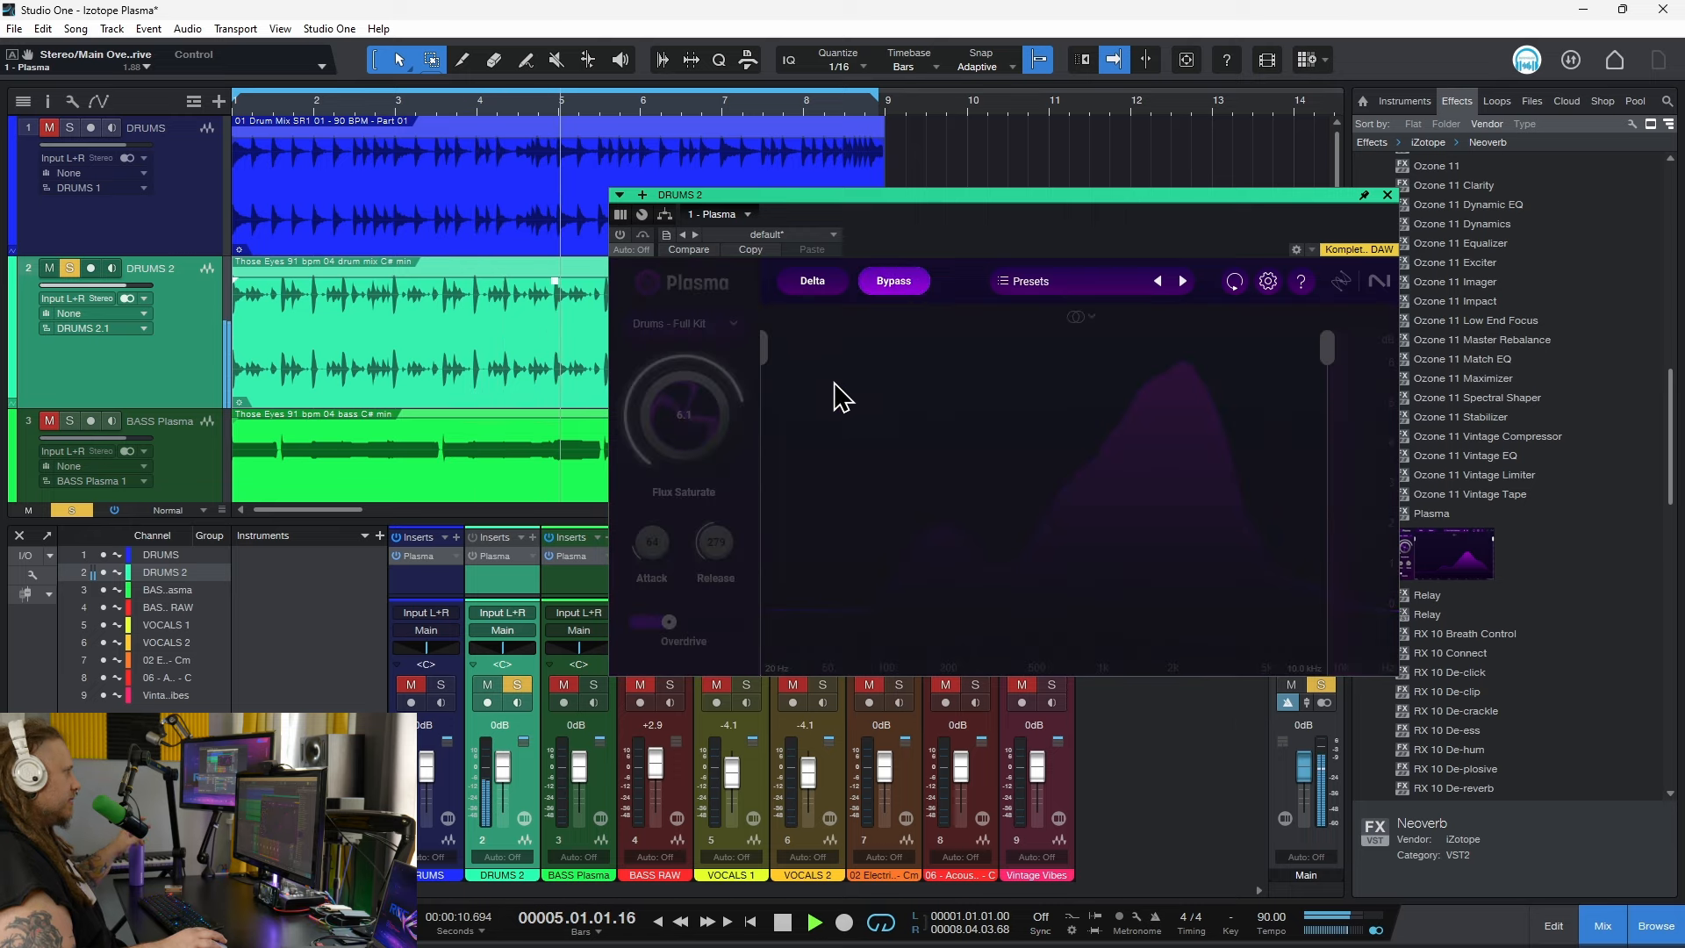
left_click(893, 280)
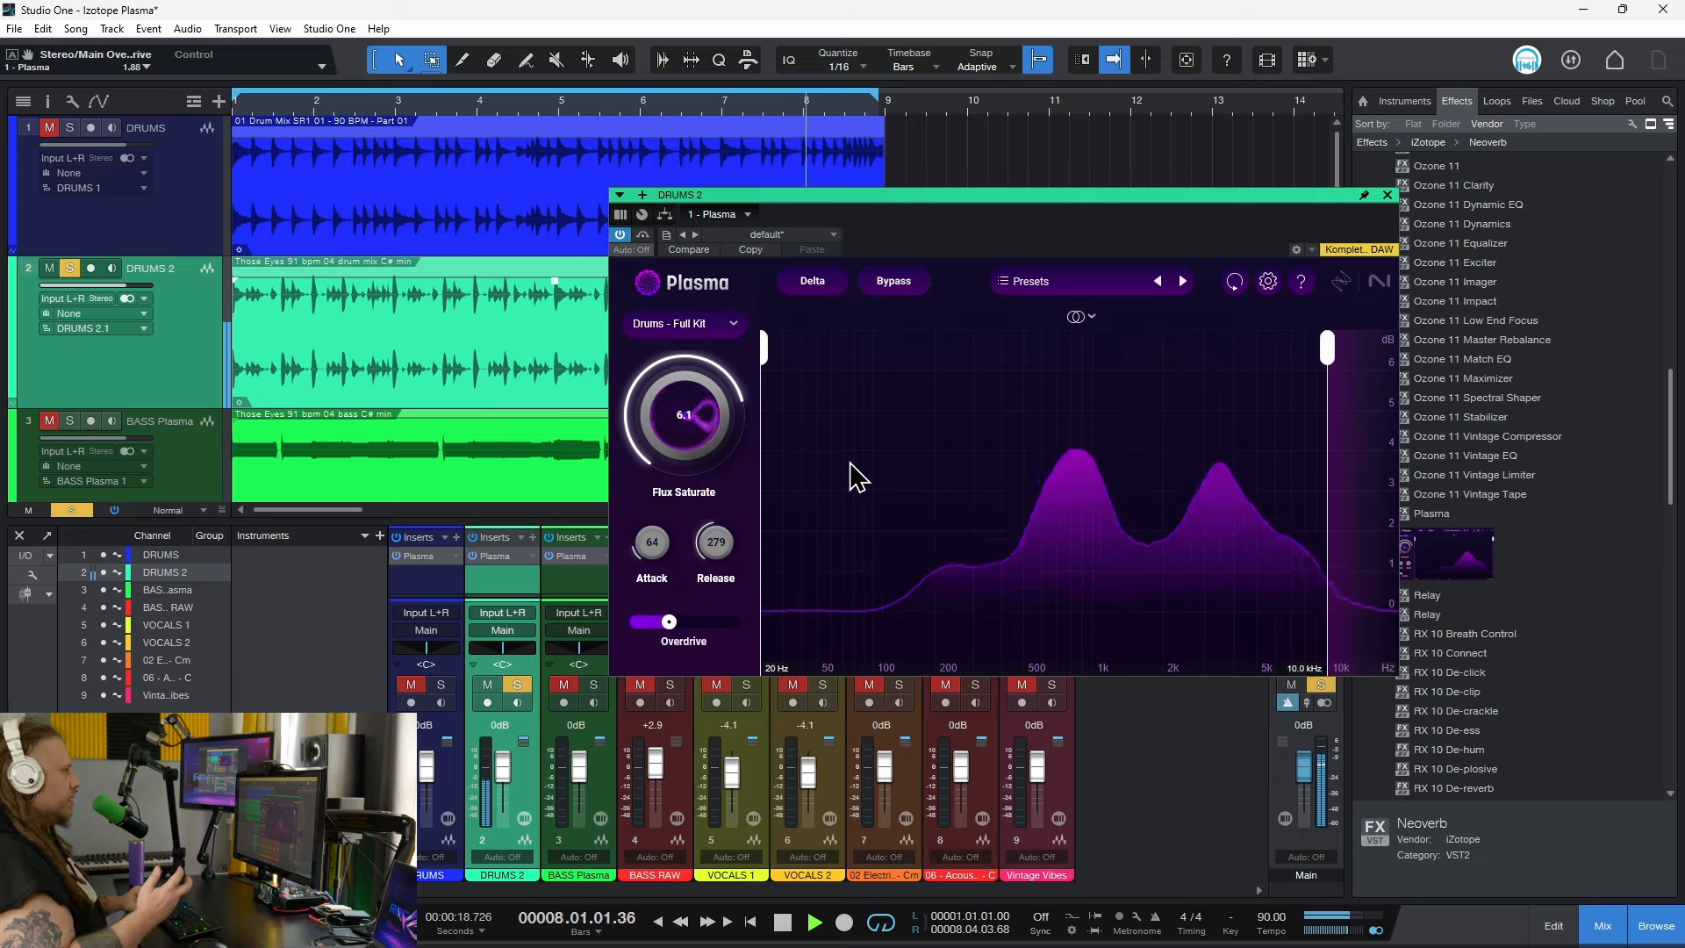
key("space")
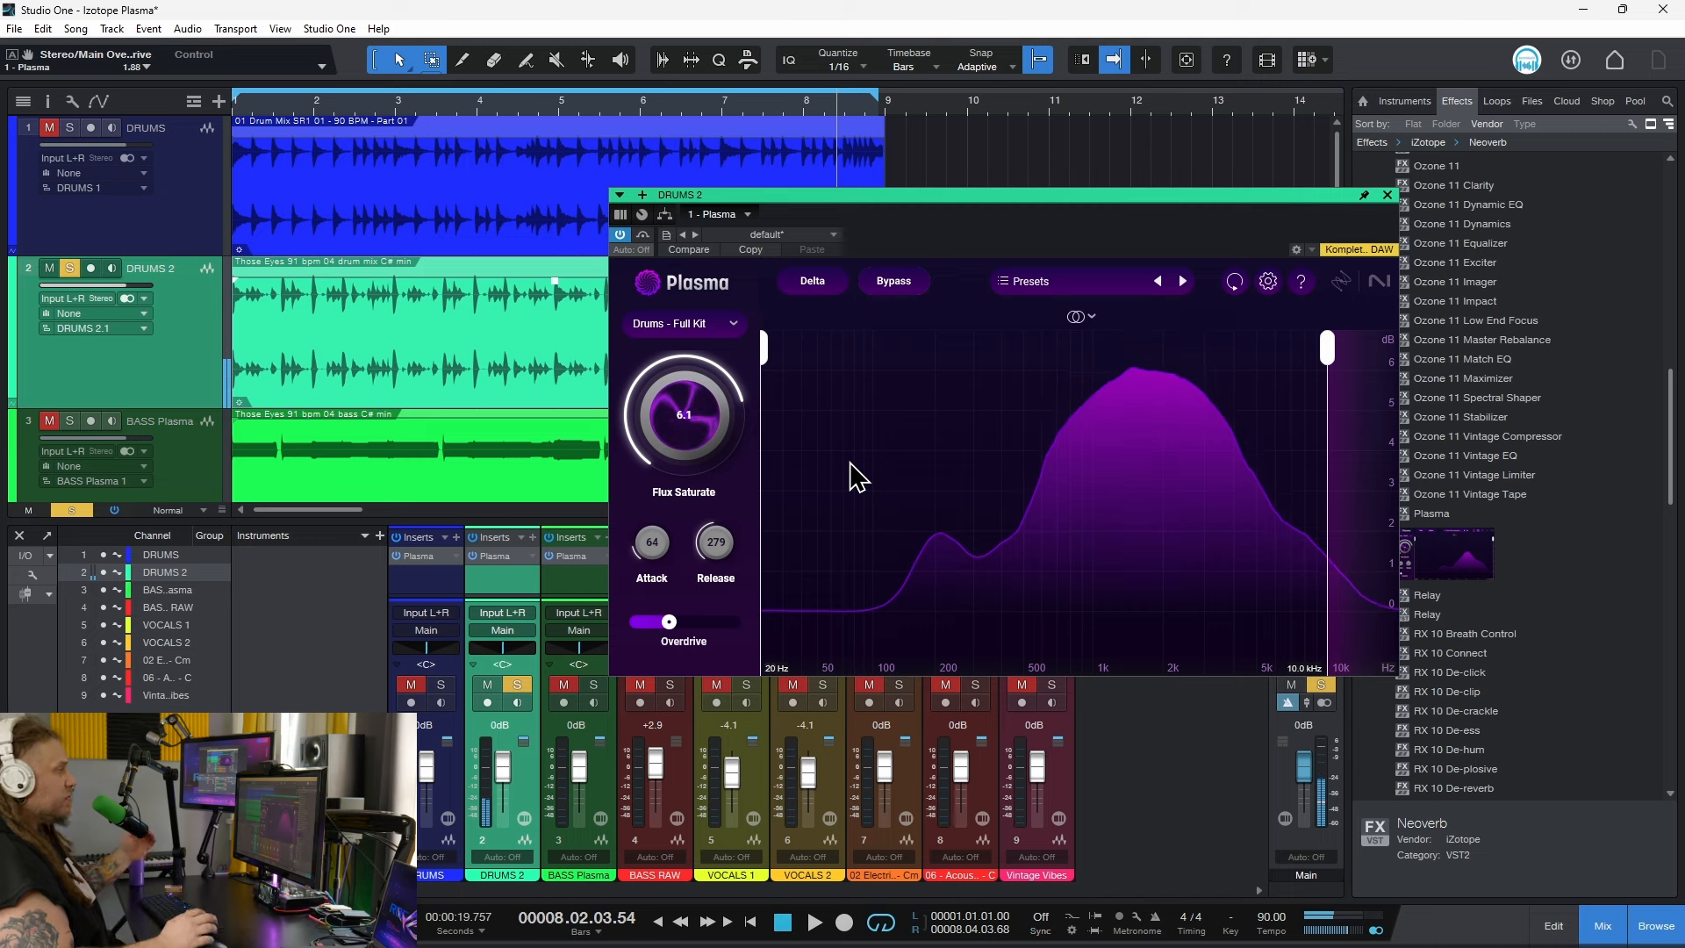
Solo the BASS Plasma track and bring up its Plasma effect, repositioning the plug-in window.
scroll(184, 413, "down", 1)
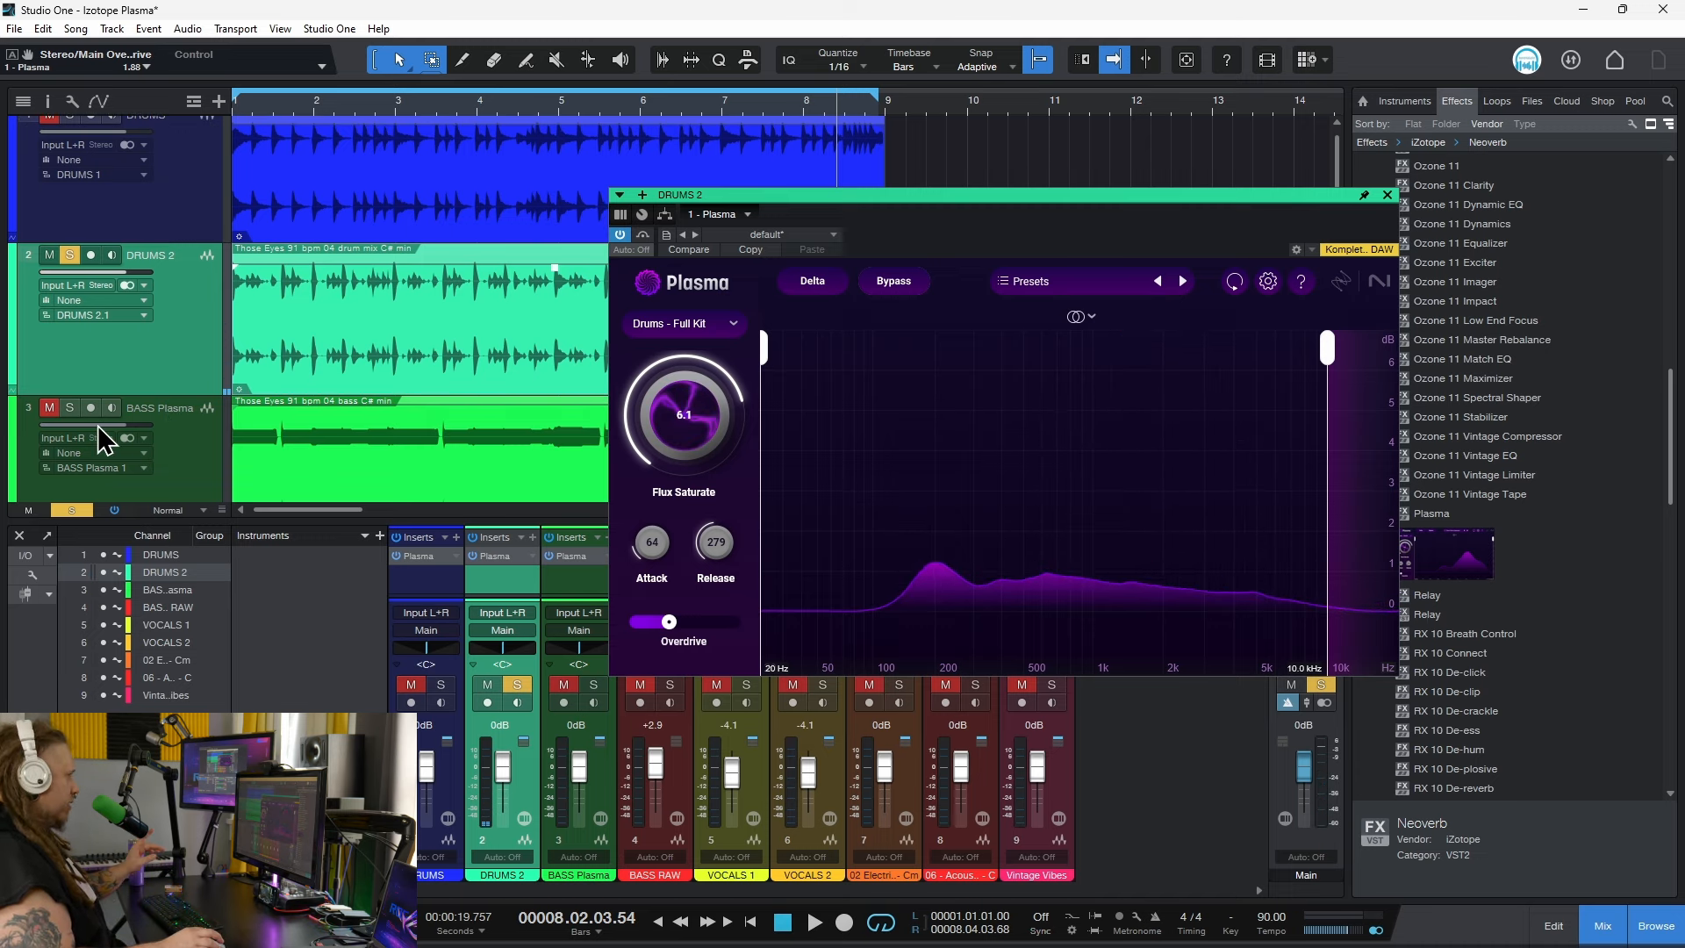
left_click(172, 442)
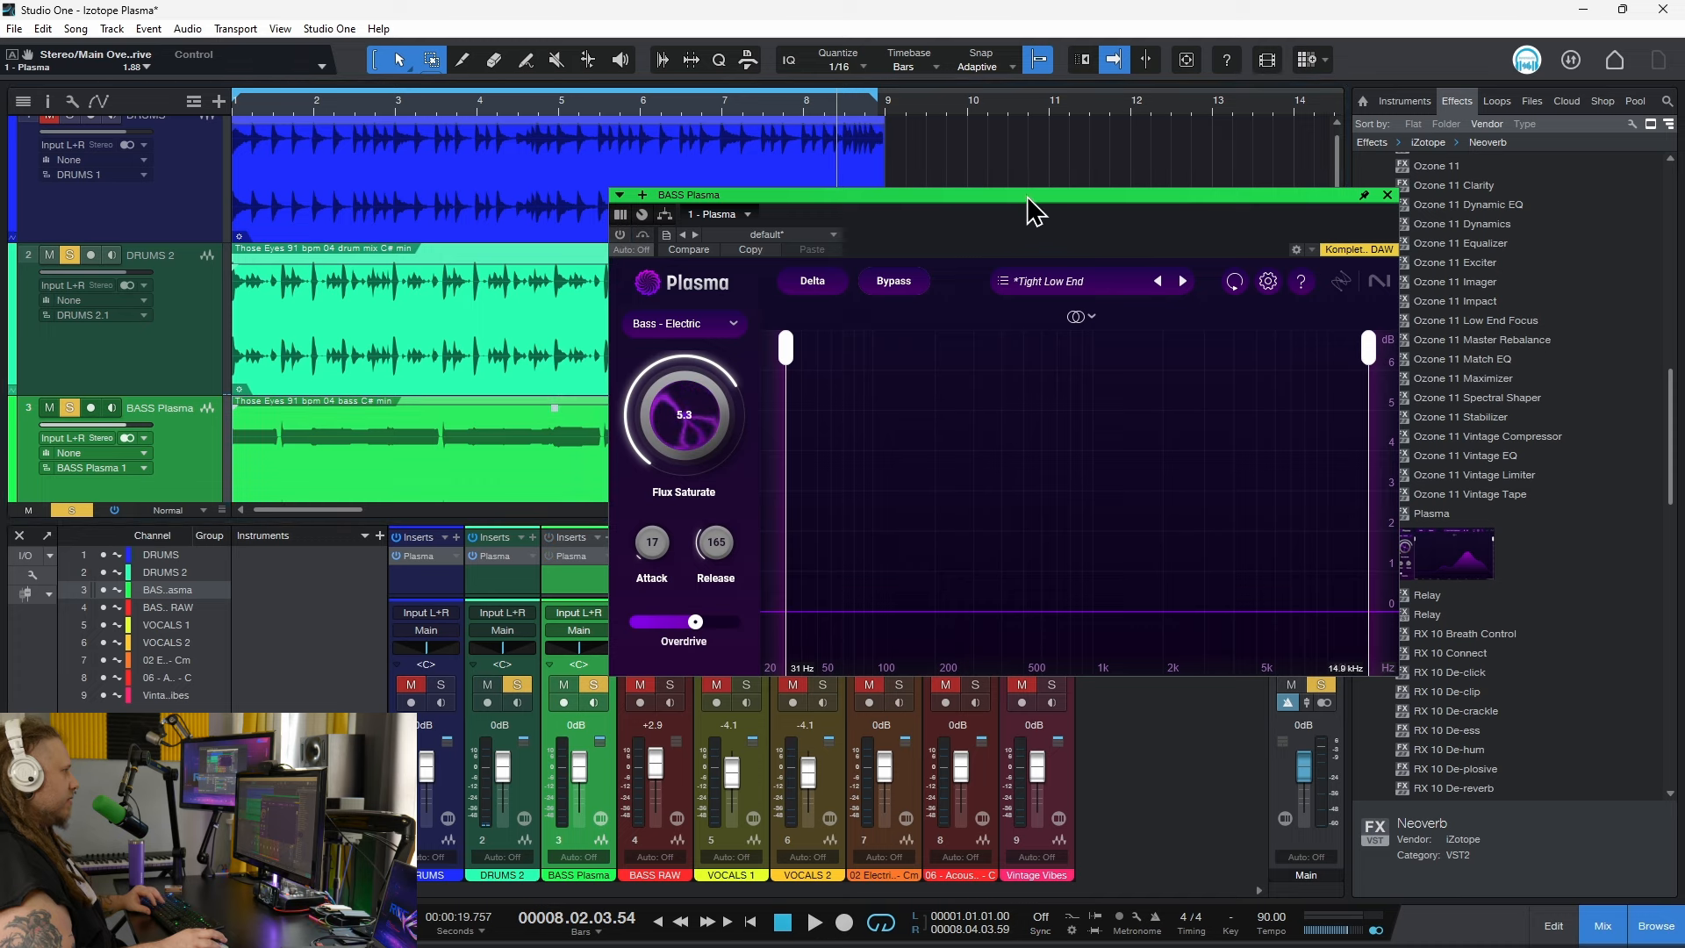
left_click_drag(1025, 196, 993, 222)
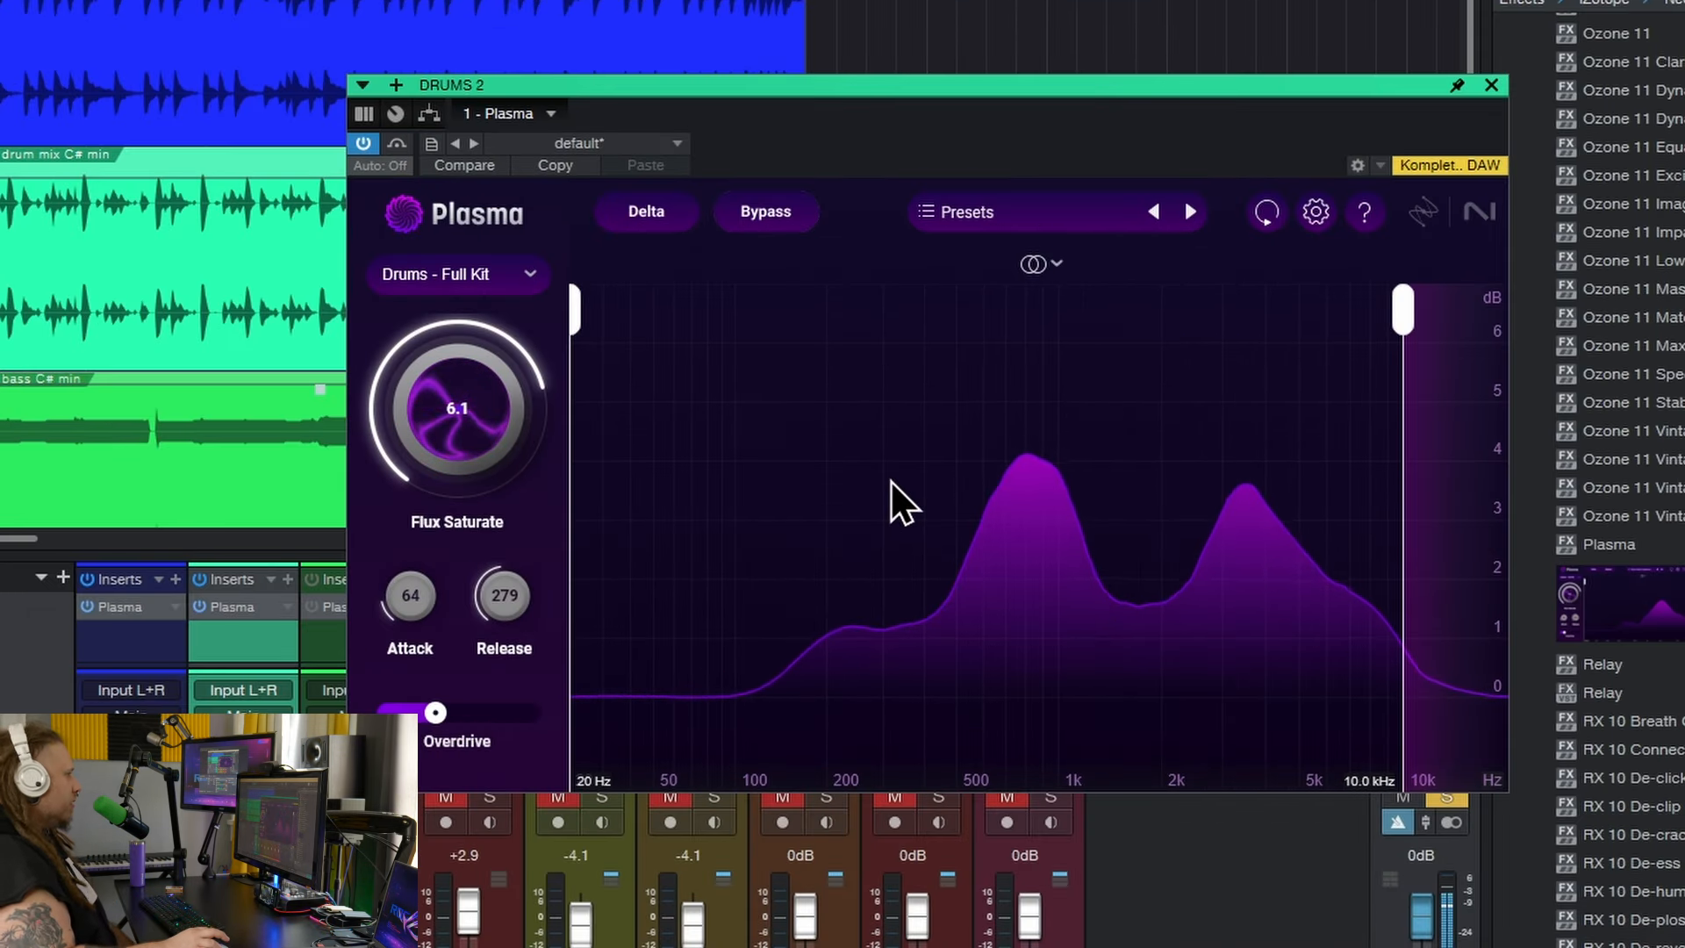
Bypass Plasma on DRUMS 2 during playback and reactivate it to hear the difference.
left_click(778, 214)
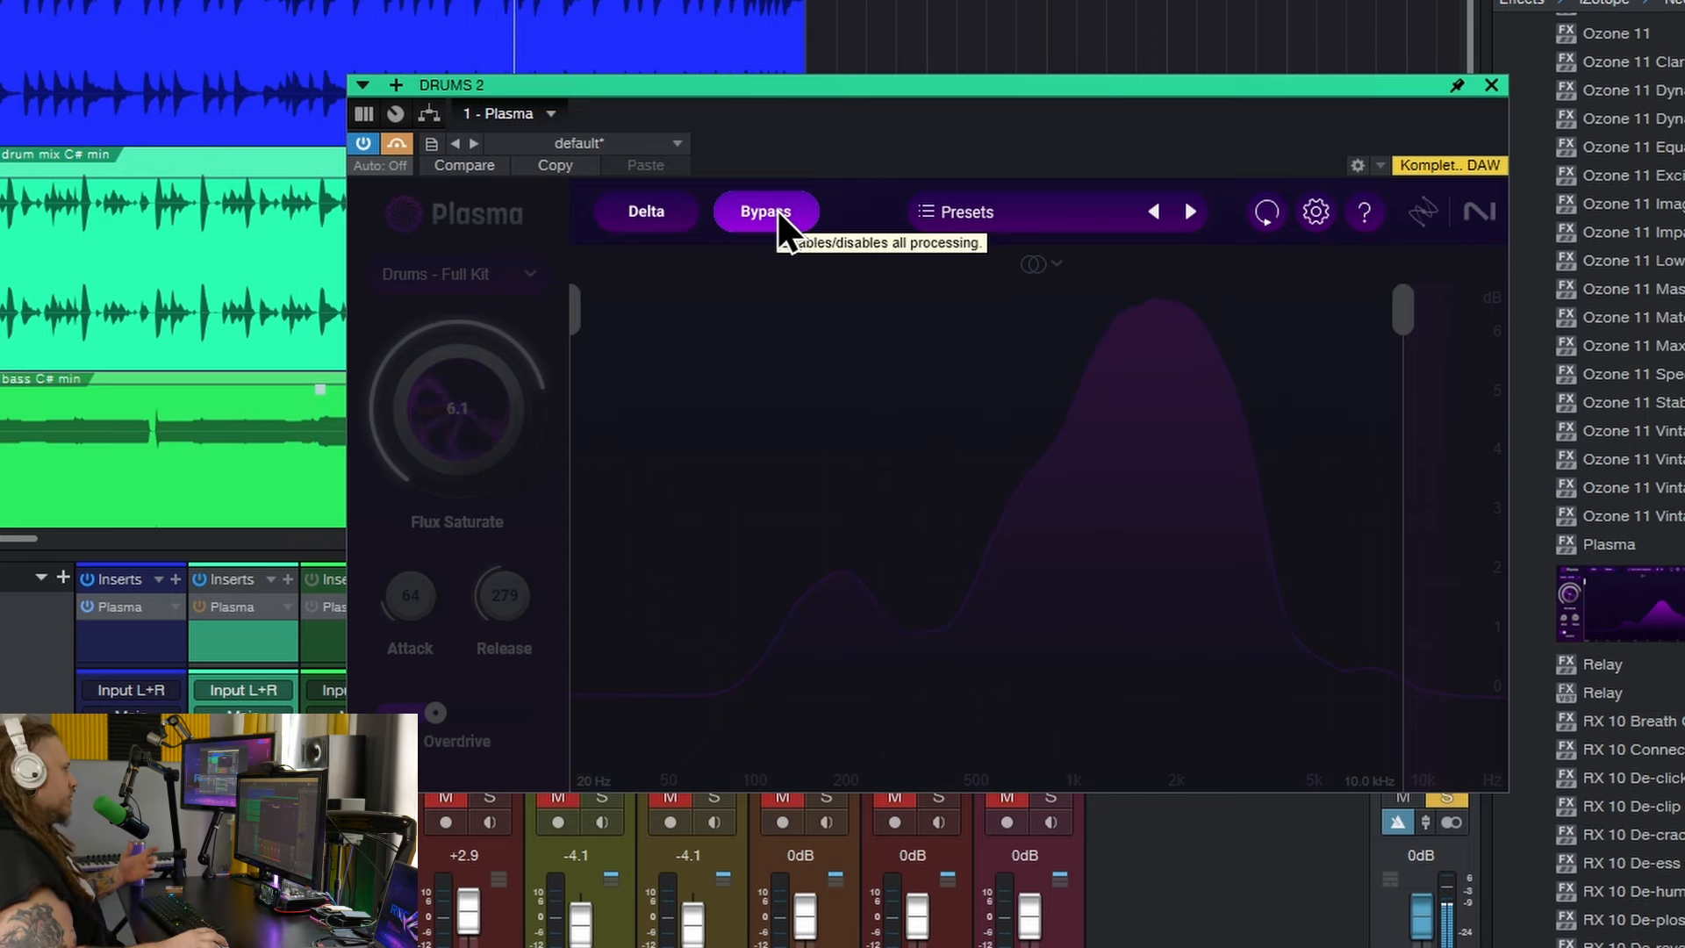
left_click(777, 214)
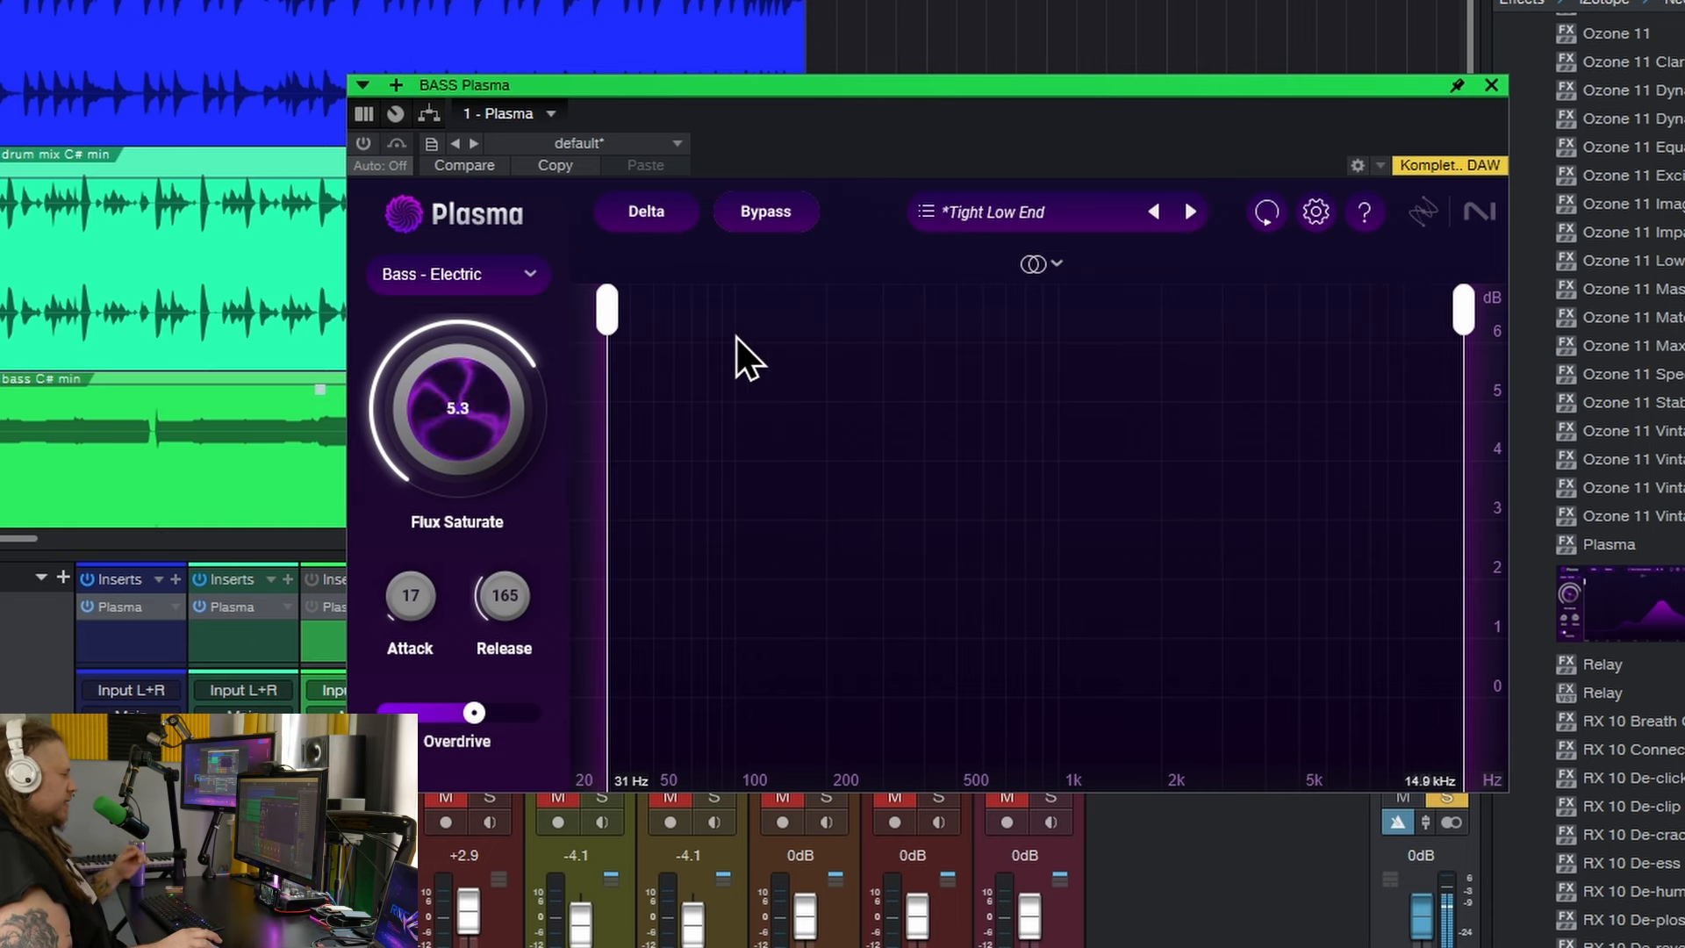
Hide the mixer and switch on the BASS Plasma track's Plasma effect during playback.
scroll(67, 406, "down", 2)
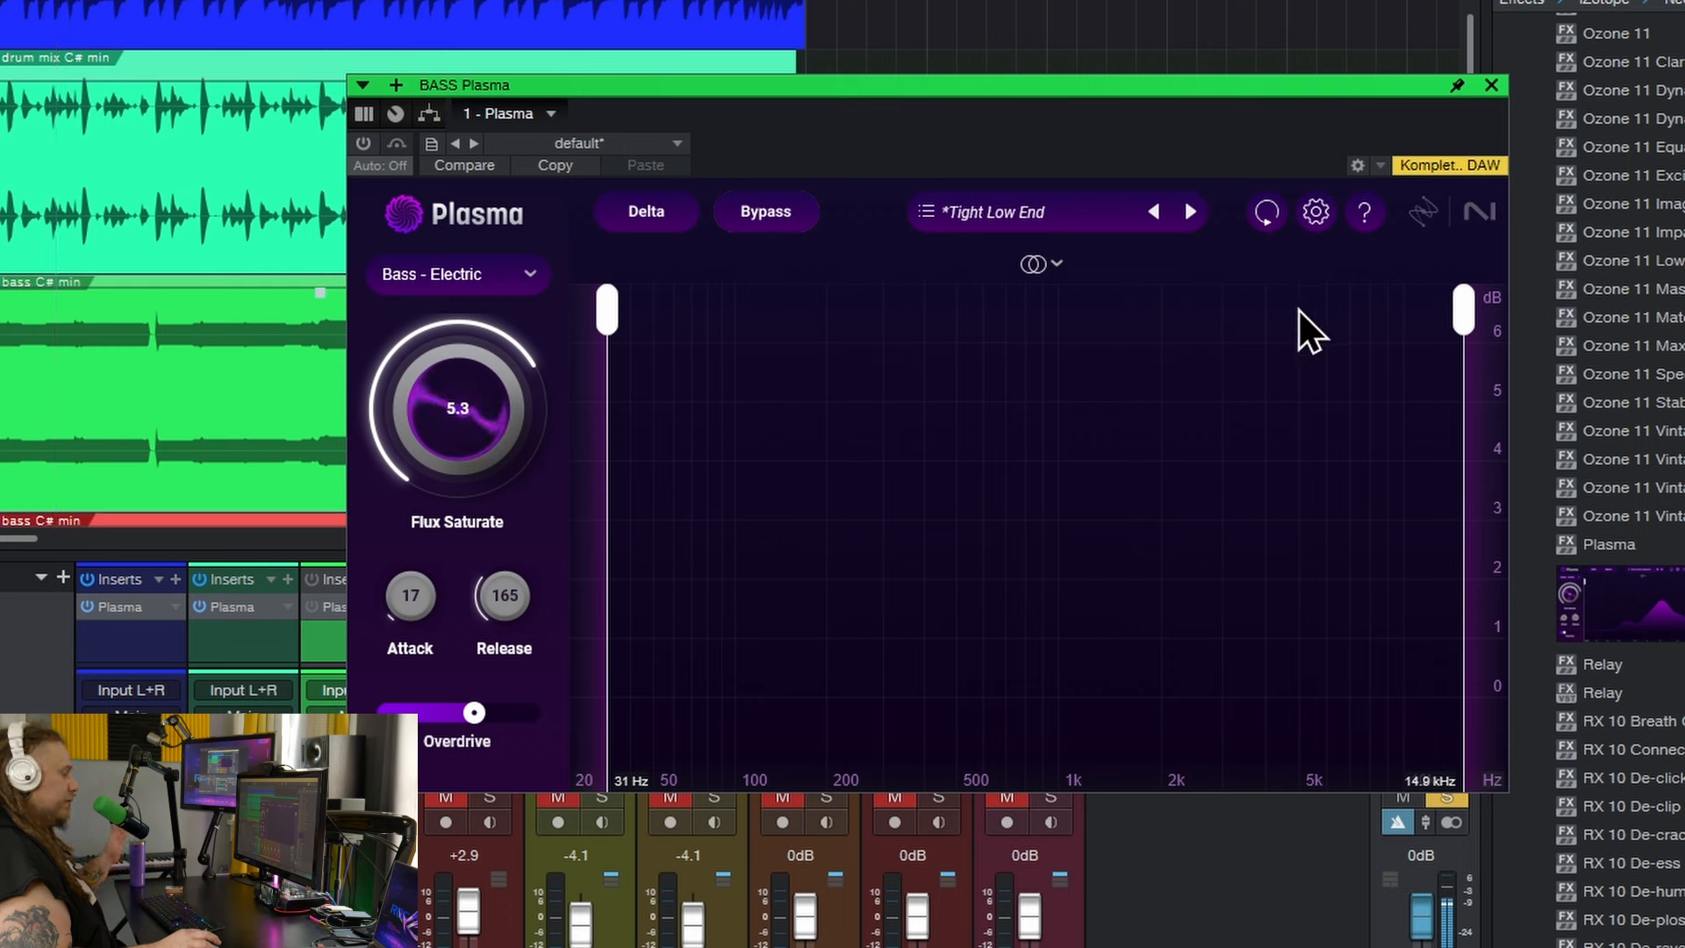
key("F3")
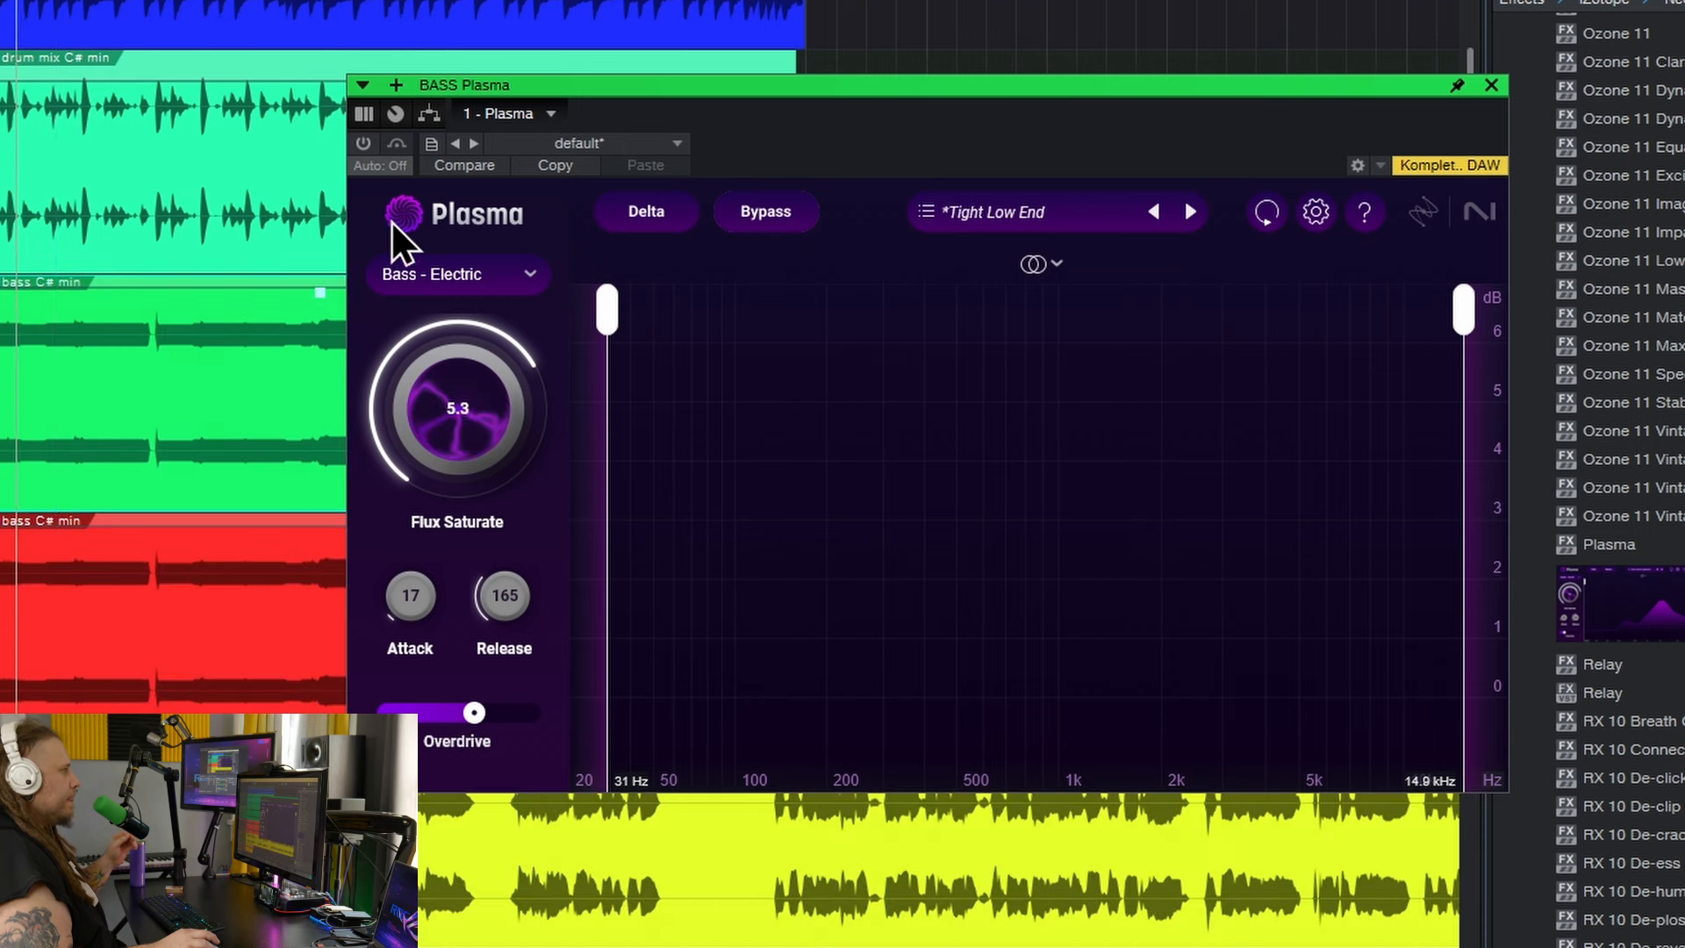
left_click(358, 145)
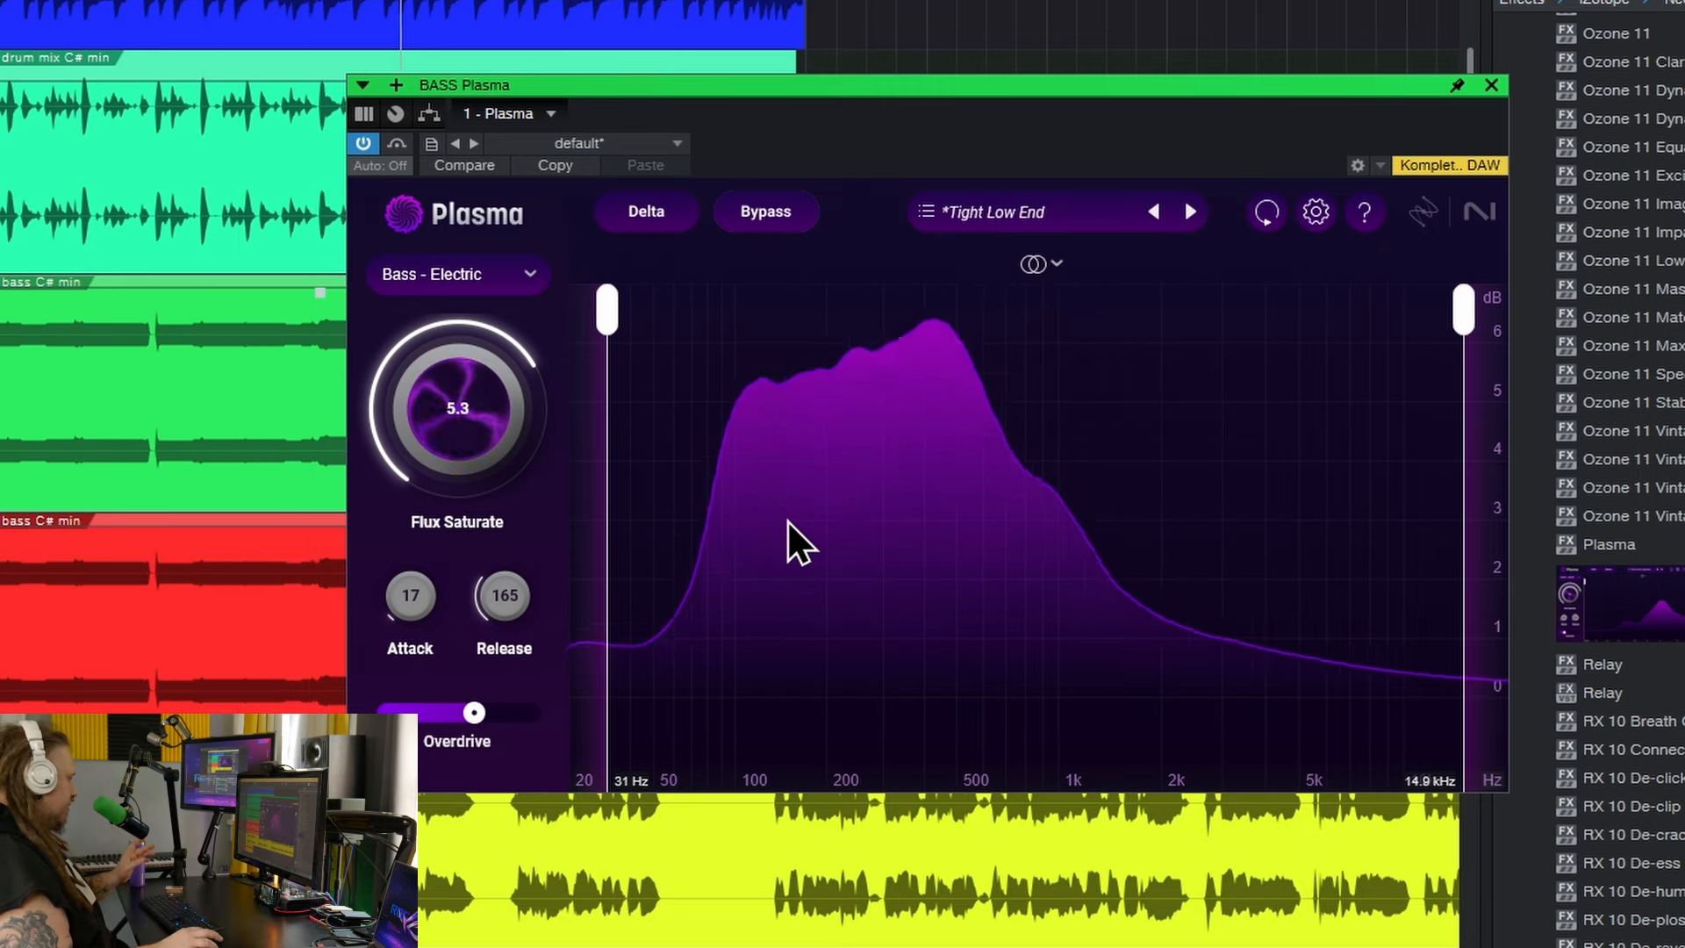
Compare the bass with Plasma bypassed and active, shifting the plug-in window aside.
left_click(782, 219)
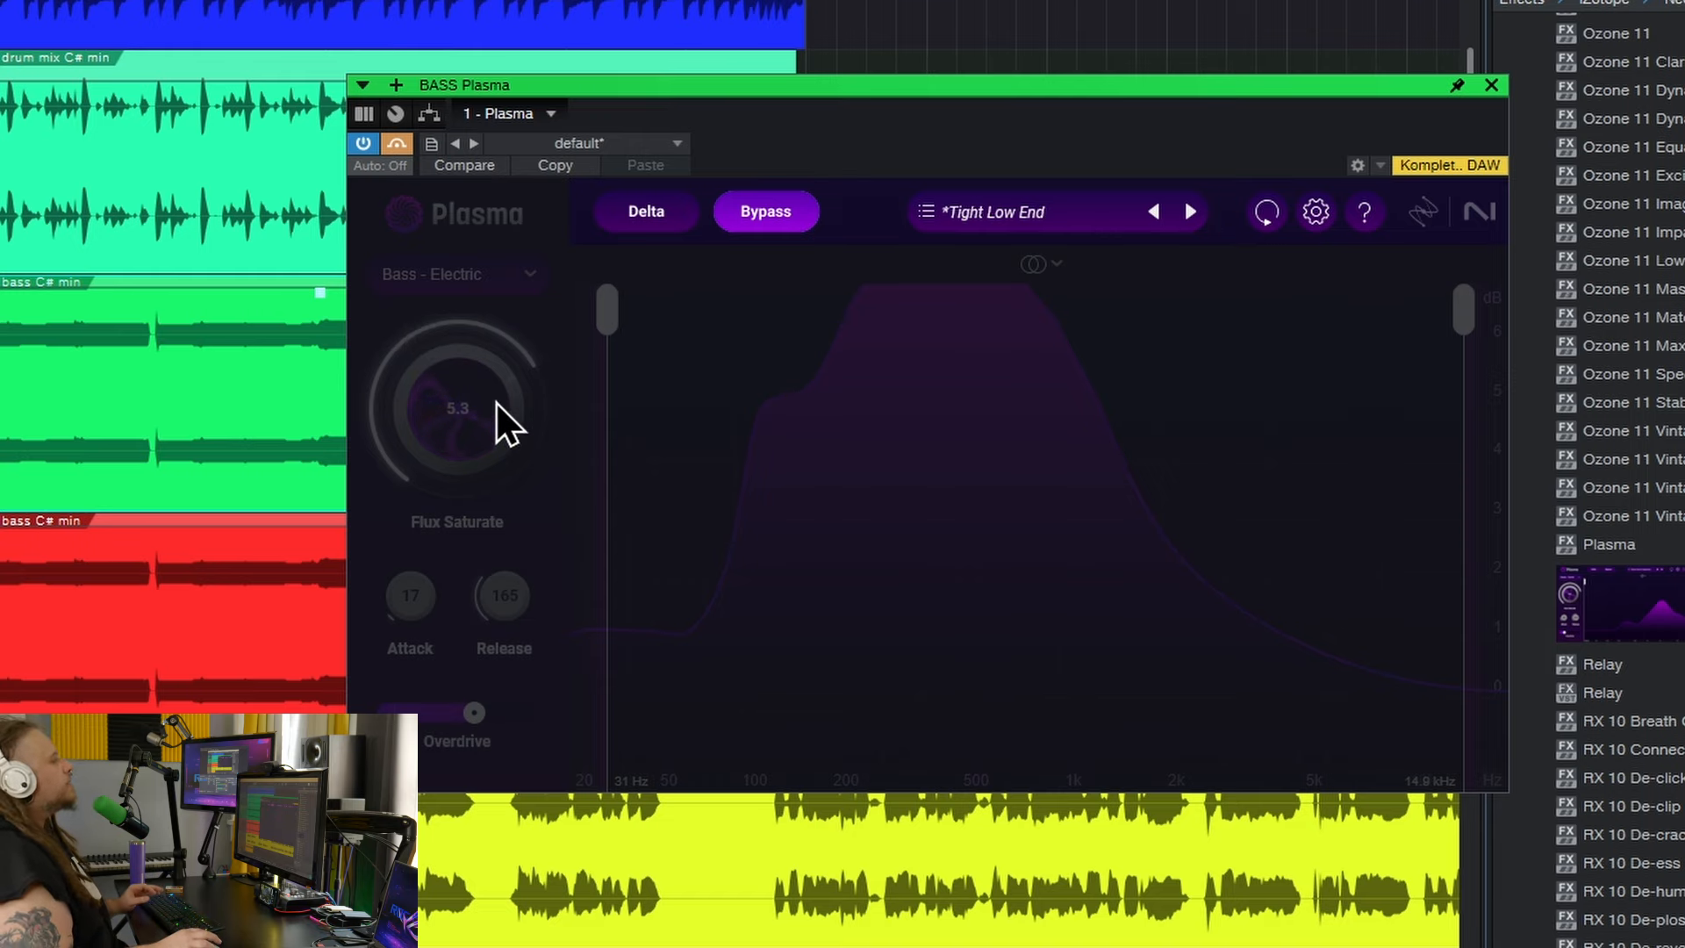
left_click_drag(1329, 88, 1179, 62)
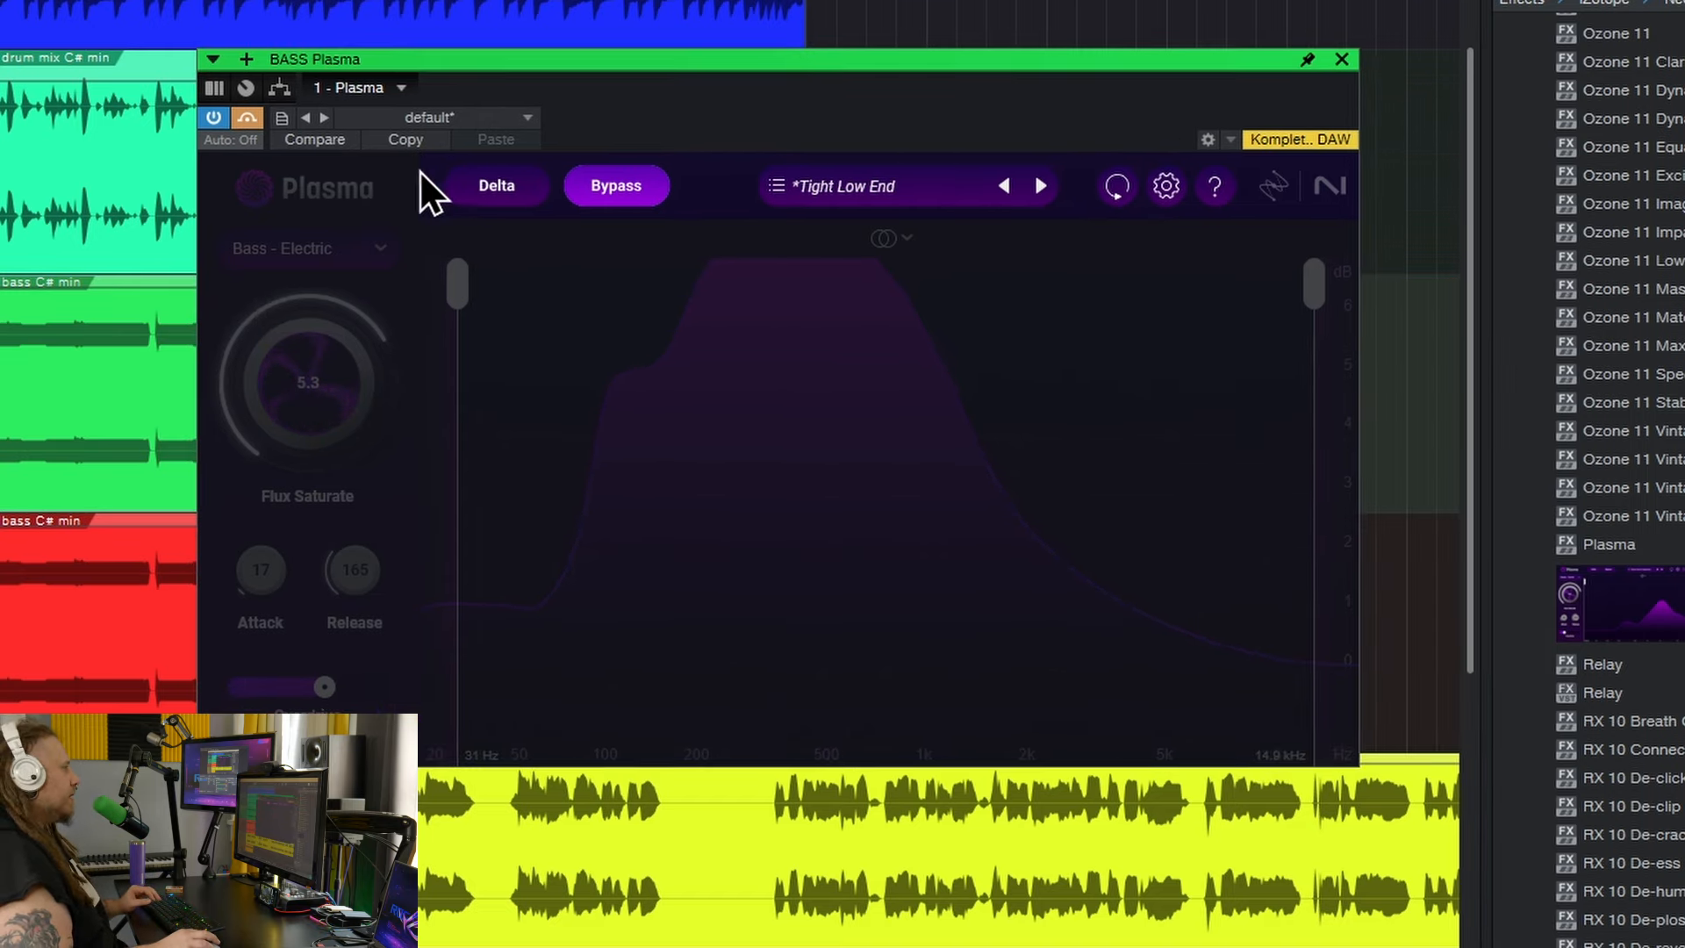
left_click(619, 187)
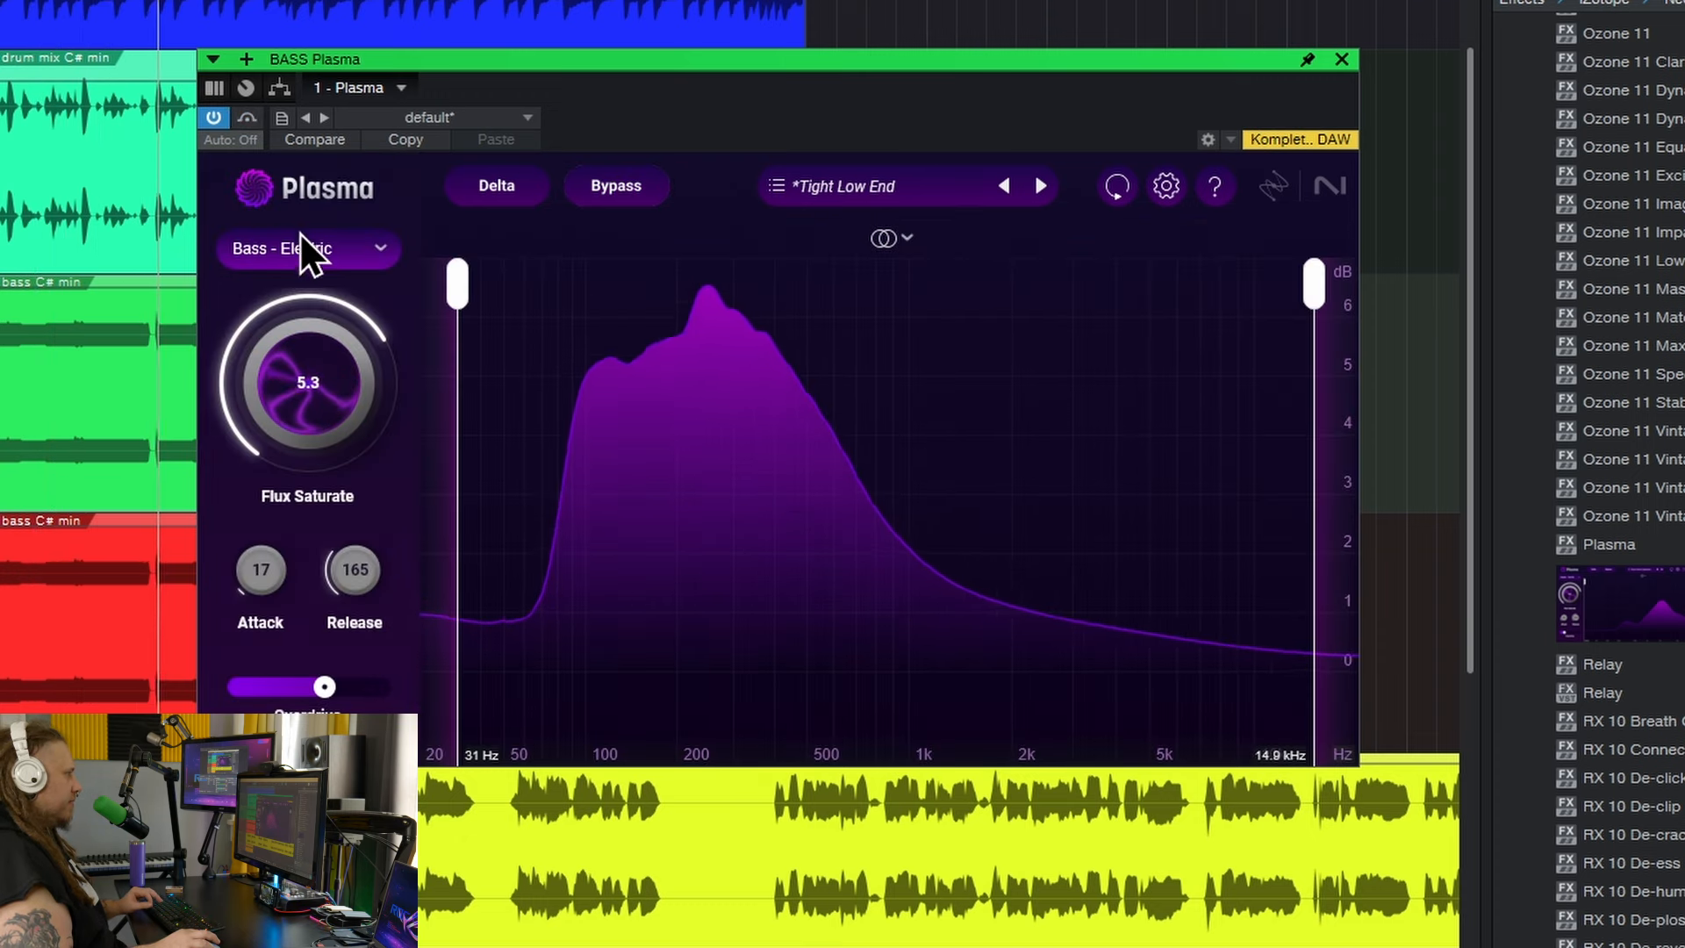
Browse the instrument profiles keeping Bass - Electric, set the bass Attack to 21, and lower Overdrive slightly.
left_click(359, 250)
left_click(387, 250)
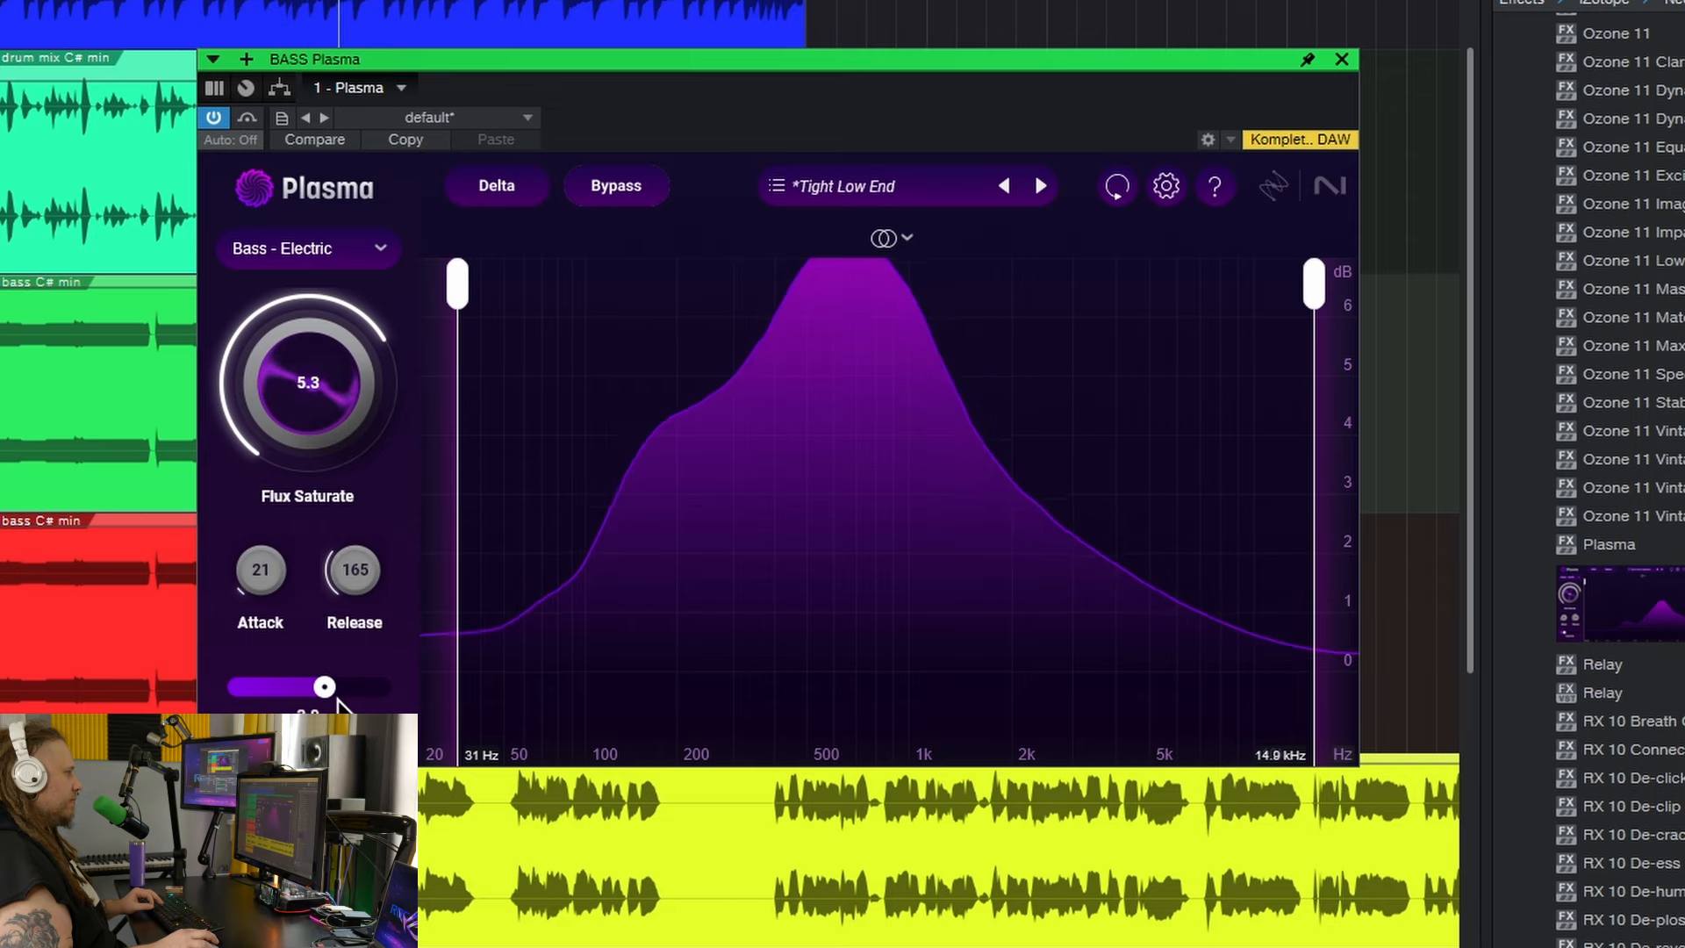
left_click_drag(323, 694, 323, 695)
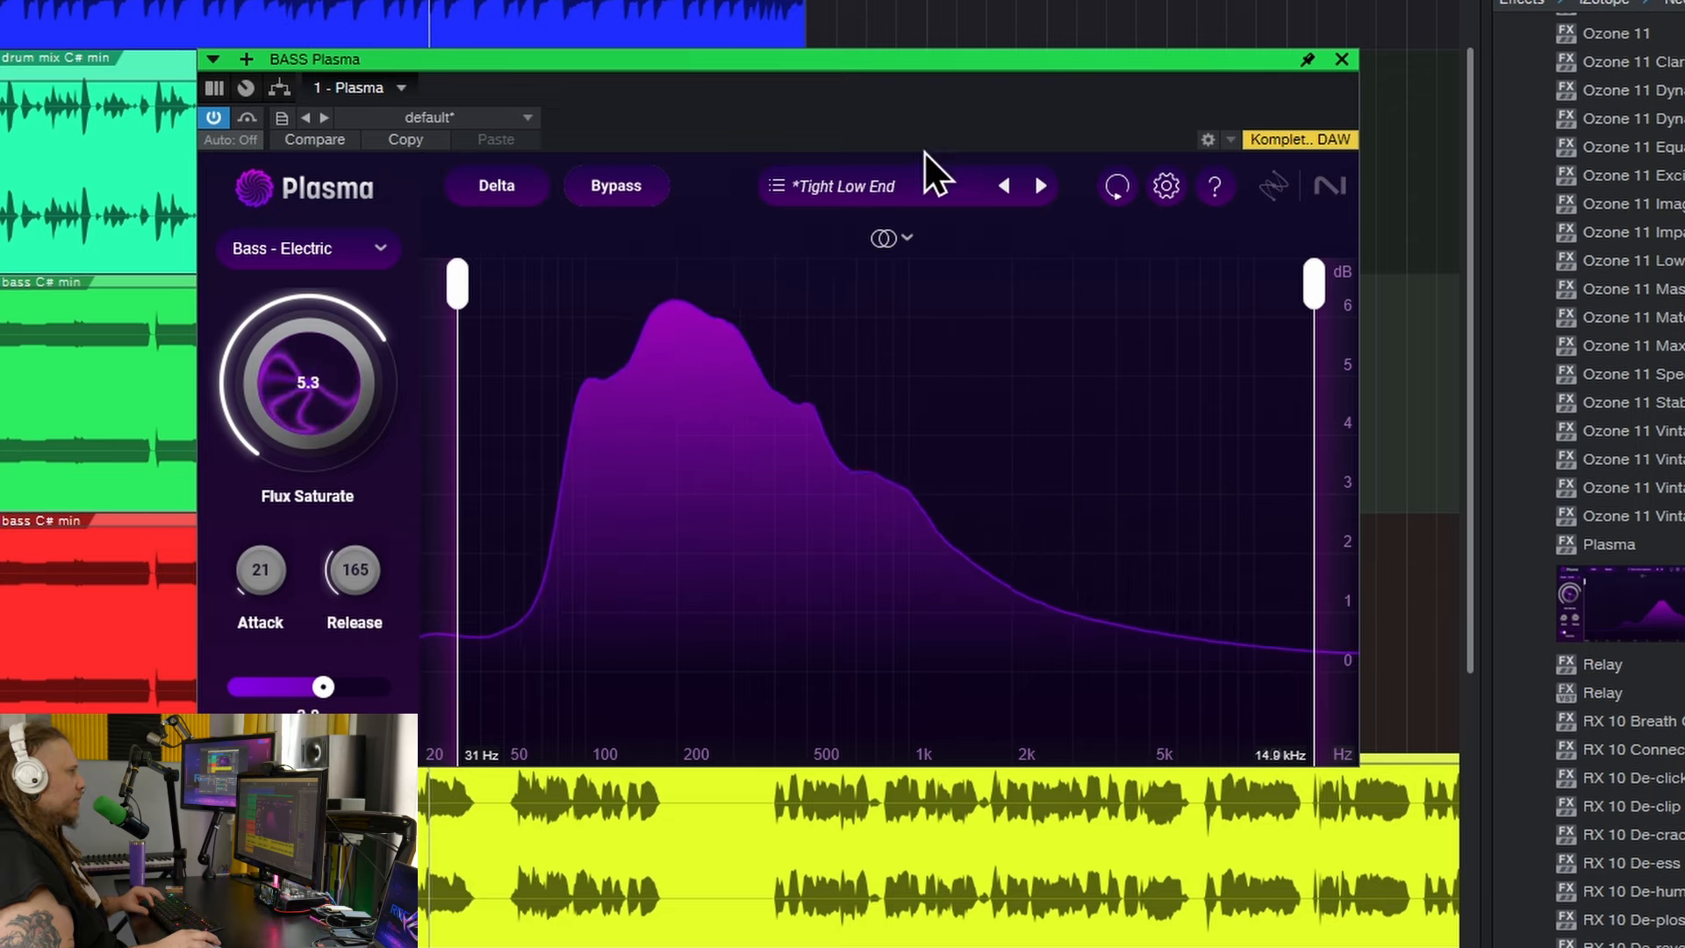
left_click_drag(1033, 61, 1055, 44)
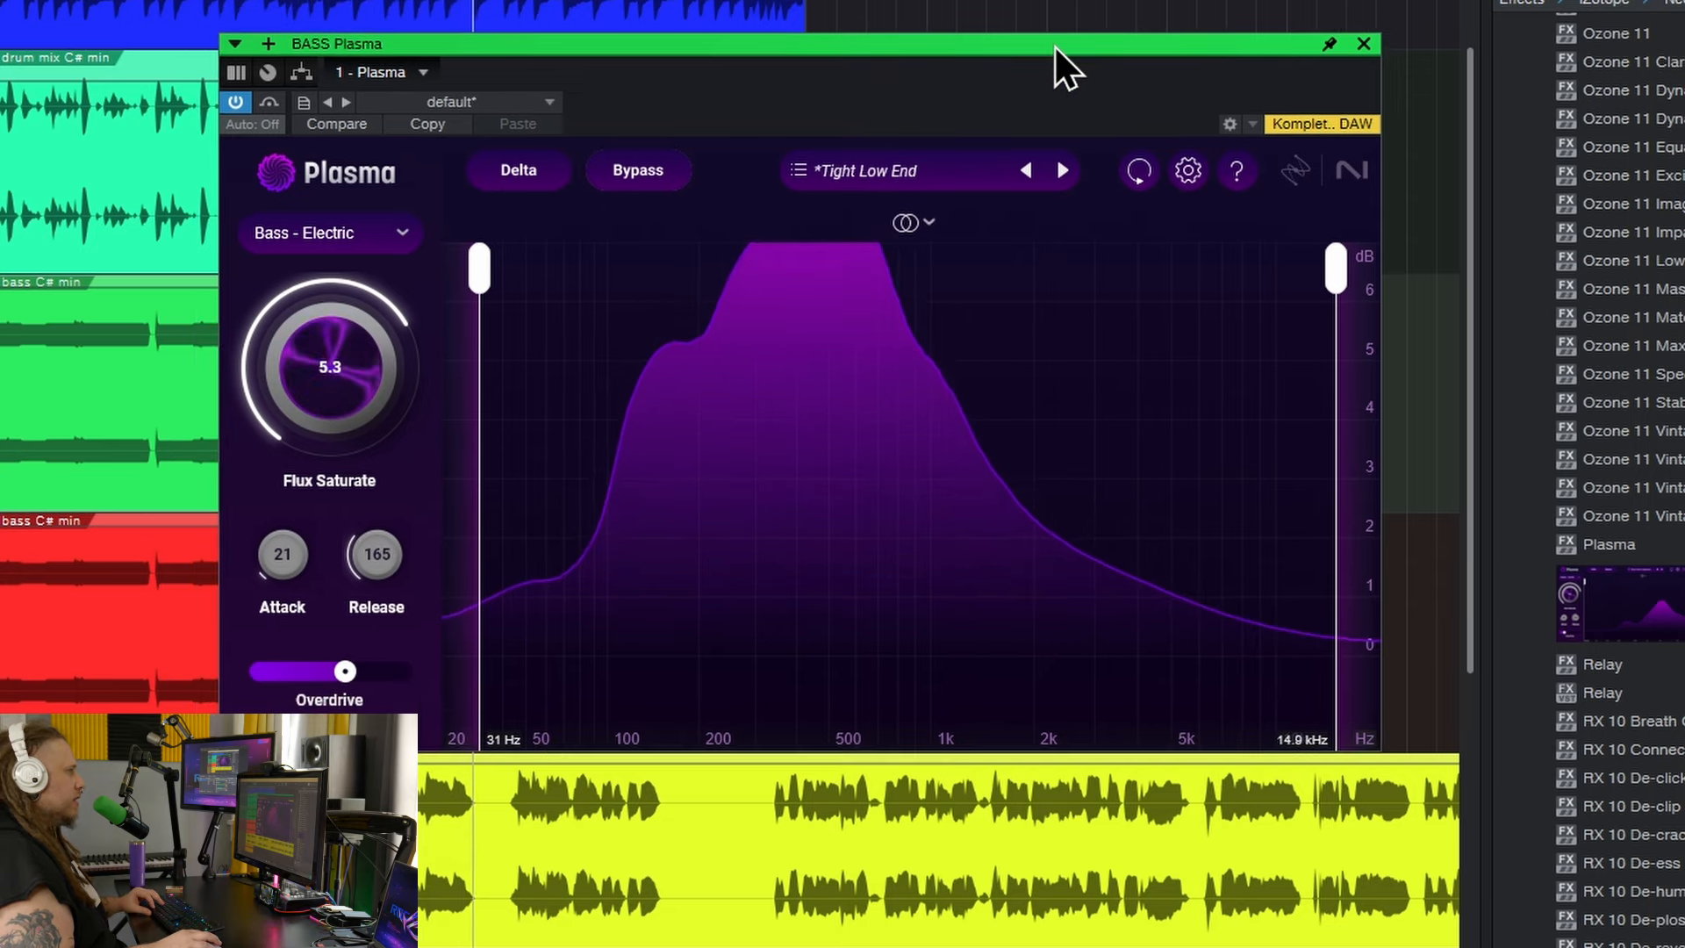
Toggle Plasma's bypass on the bass twice during playback, showing the mixer between the comparisons and leaving the effect active.
left_click(616, 174)
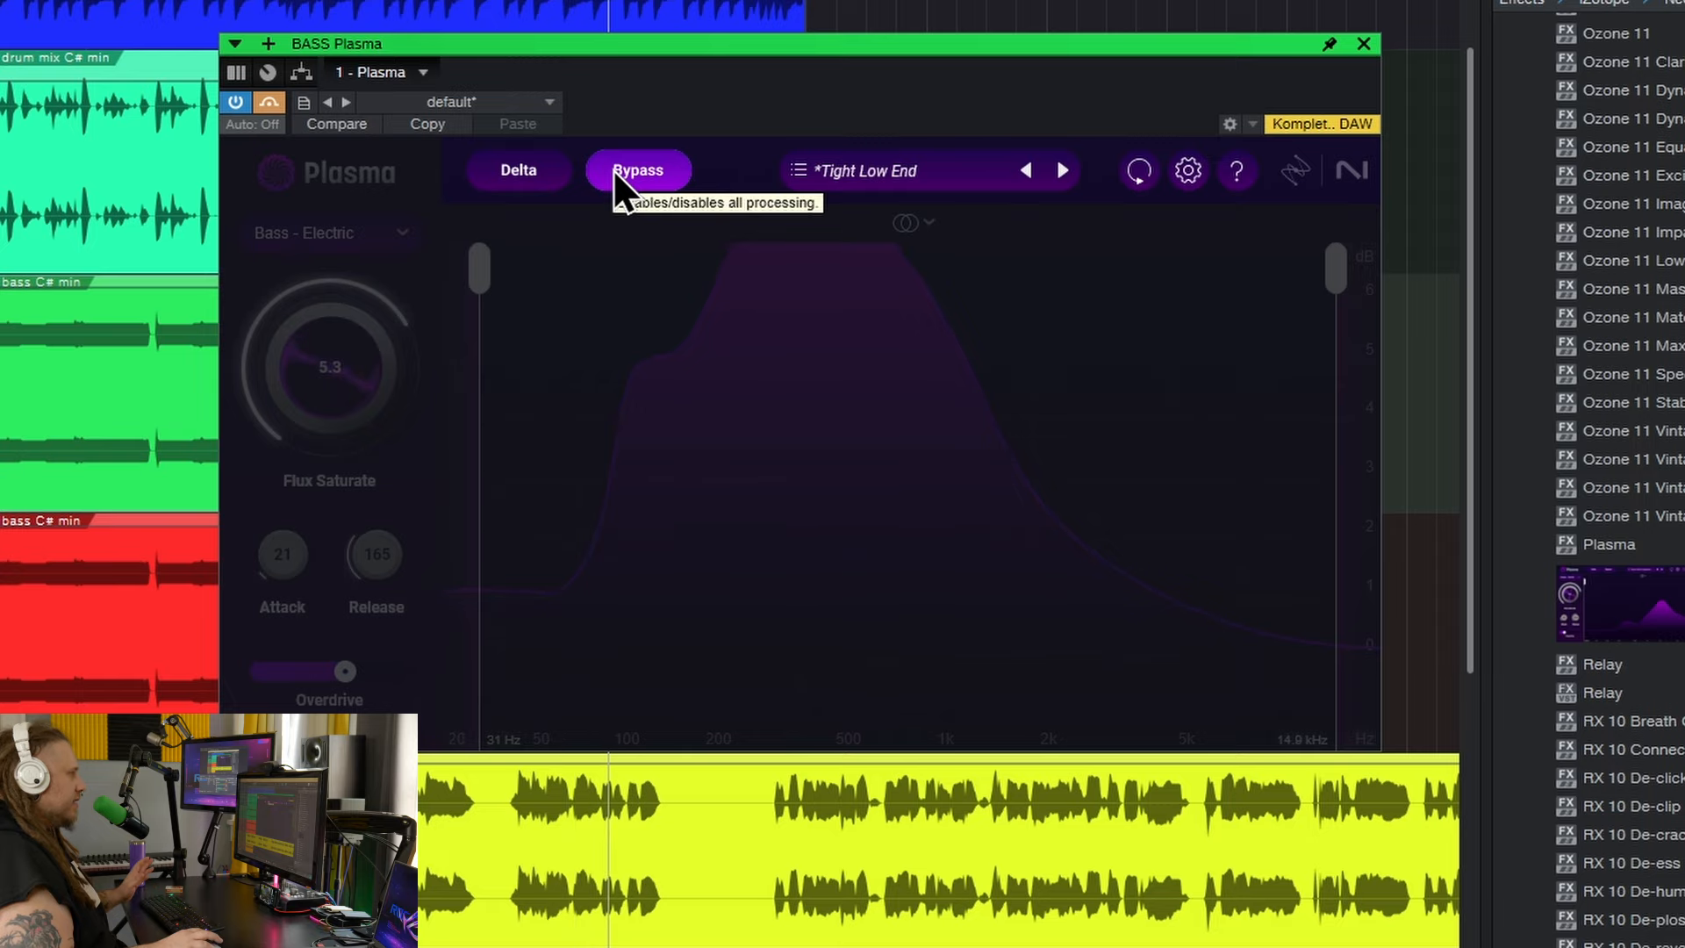
left_click(617, 173)
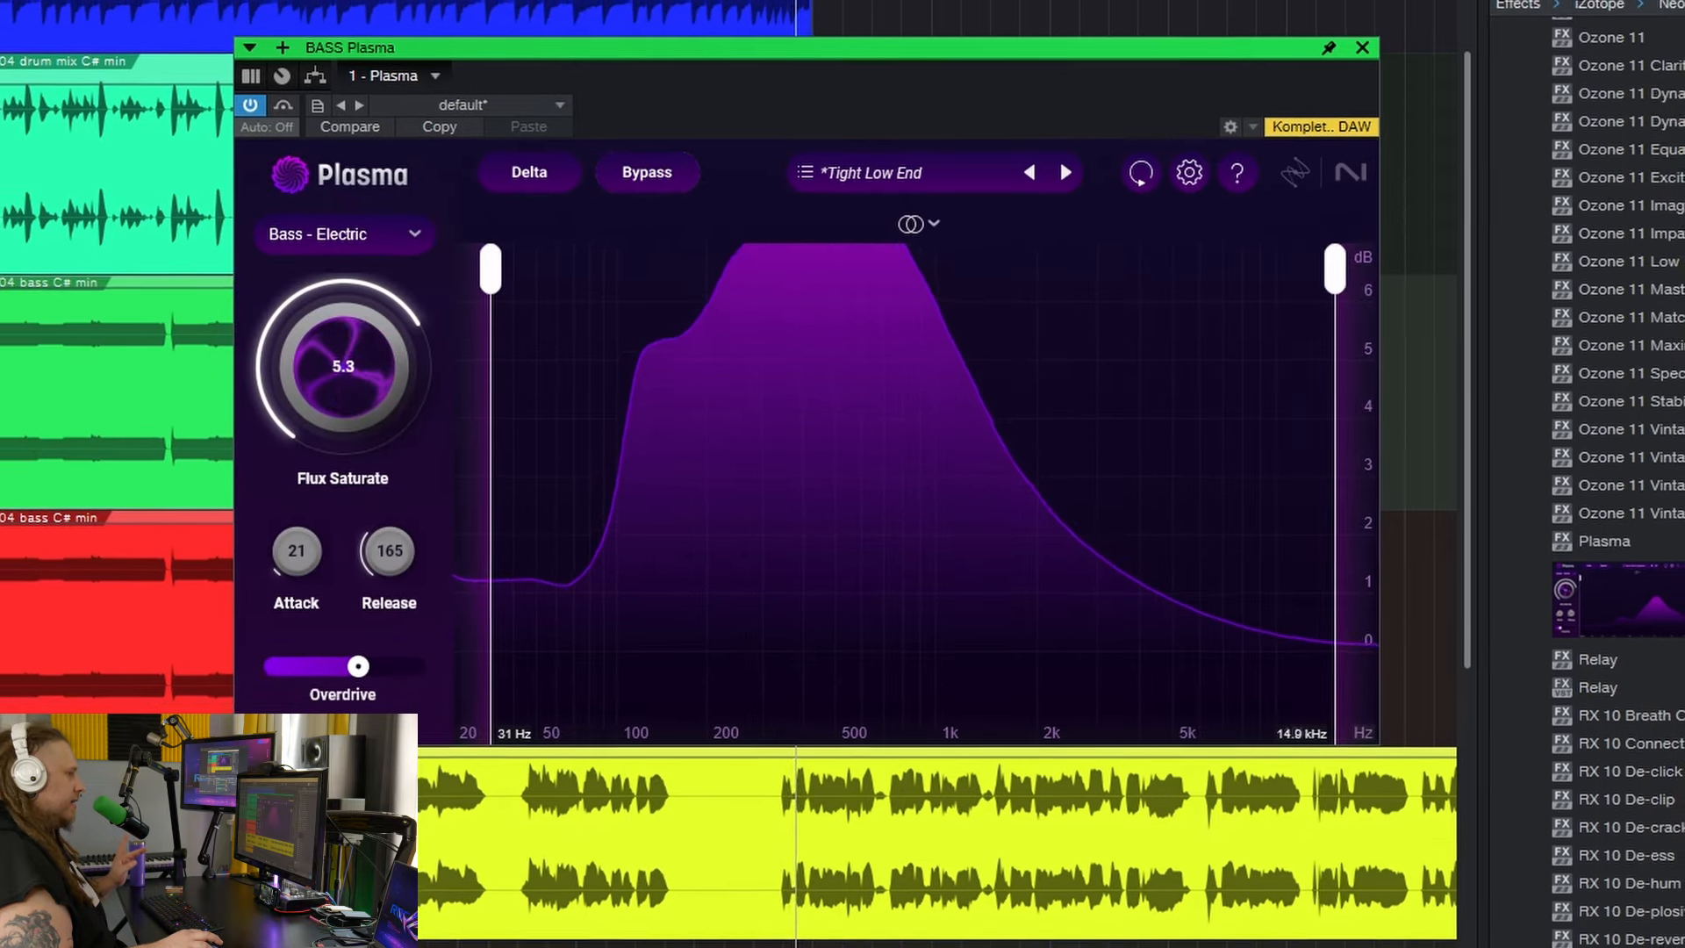
key("F3")
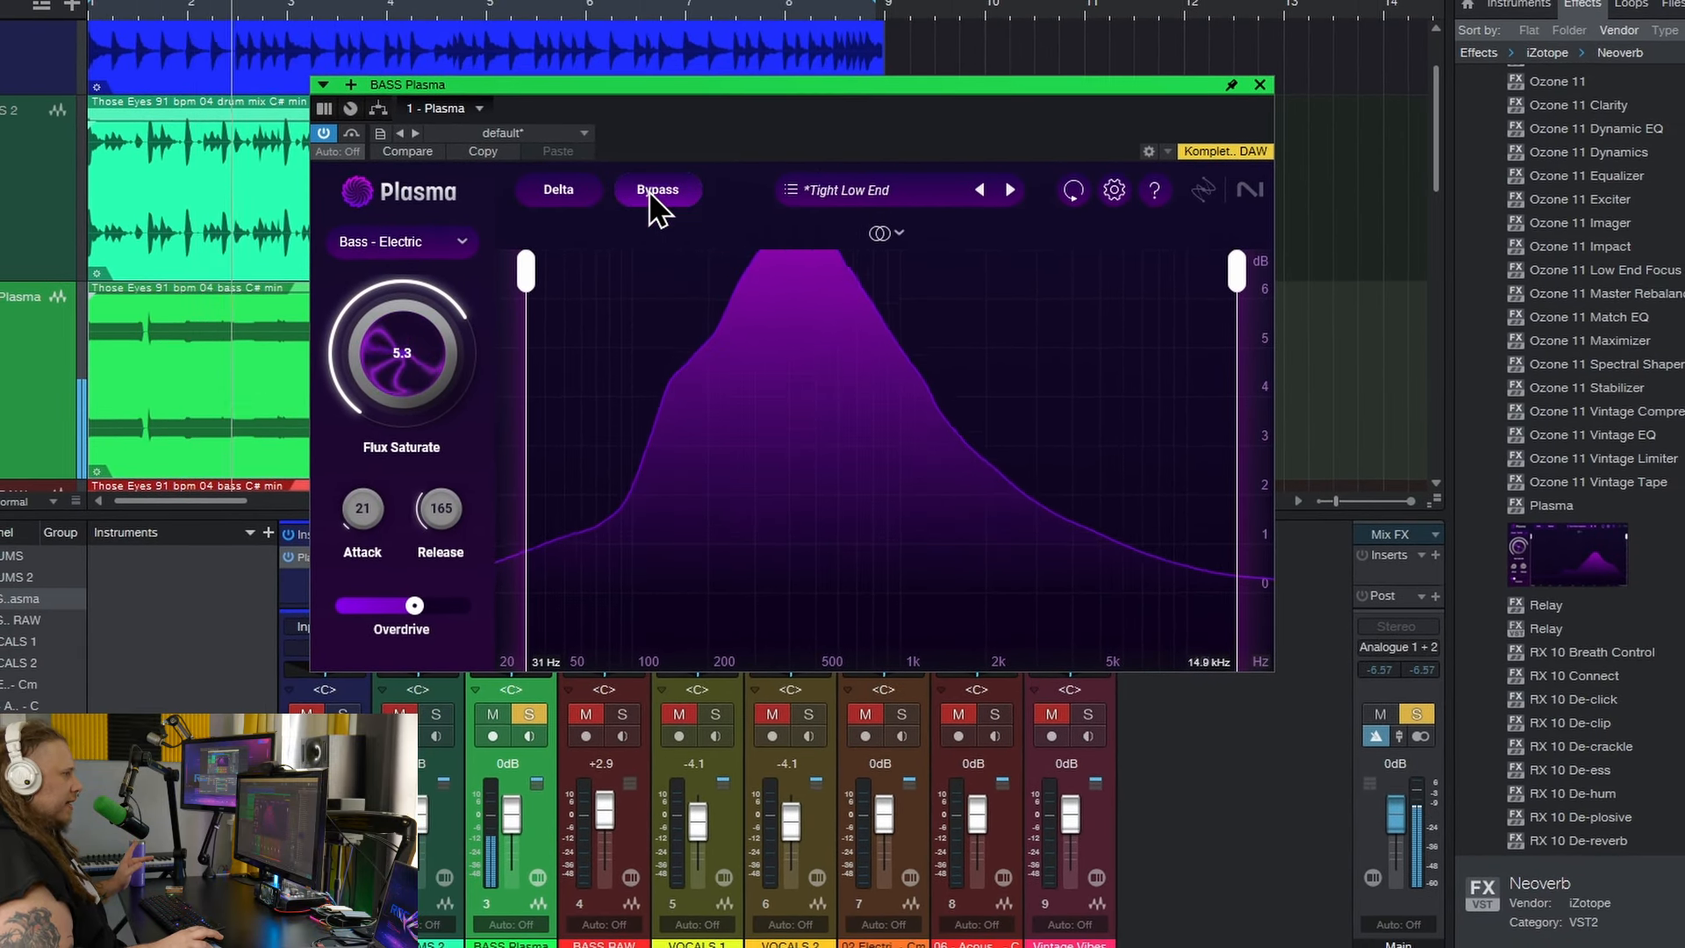
left_click(649, 191)
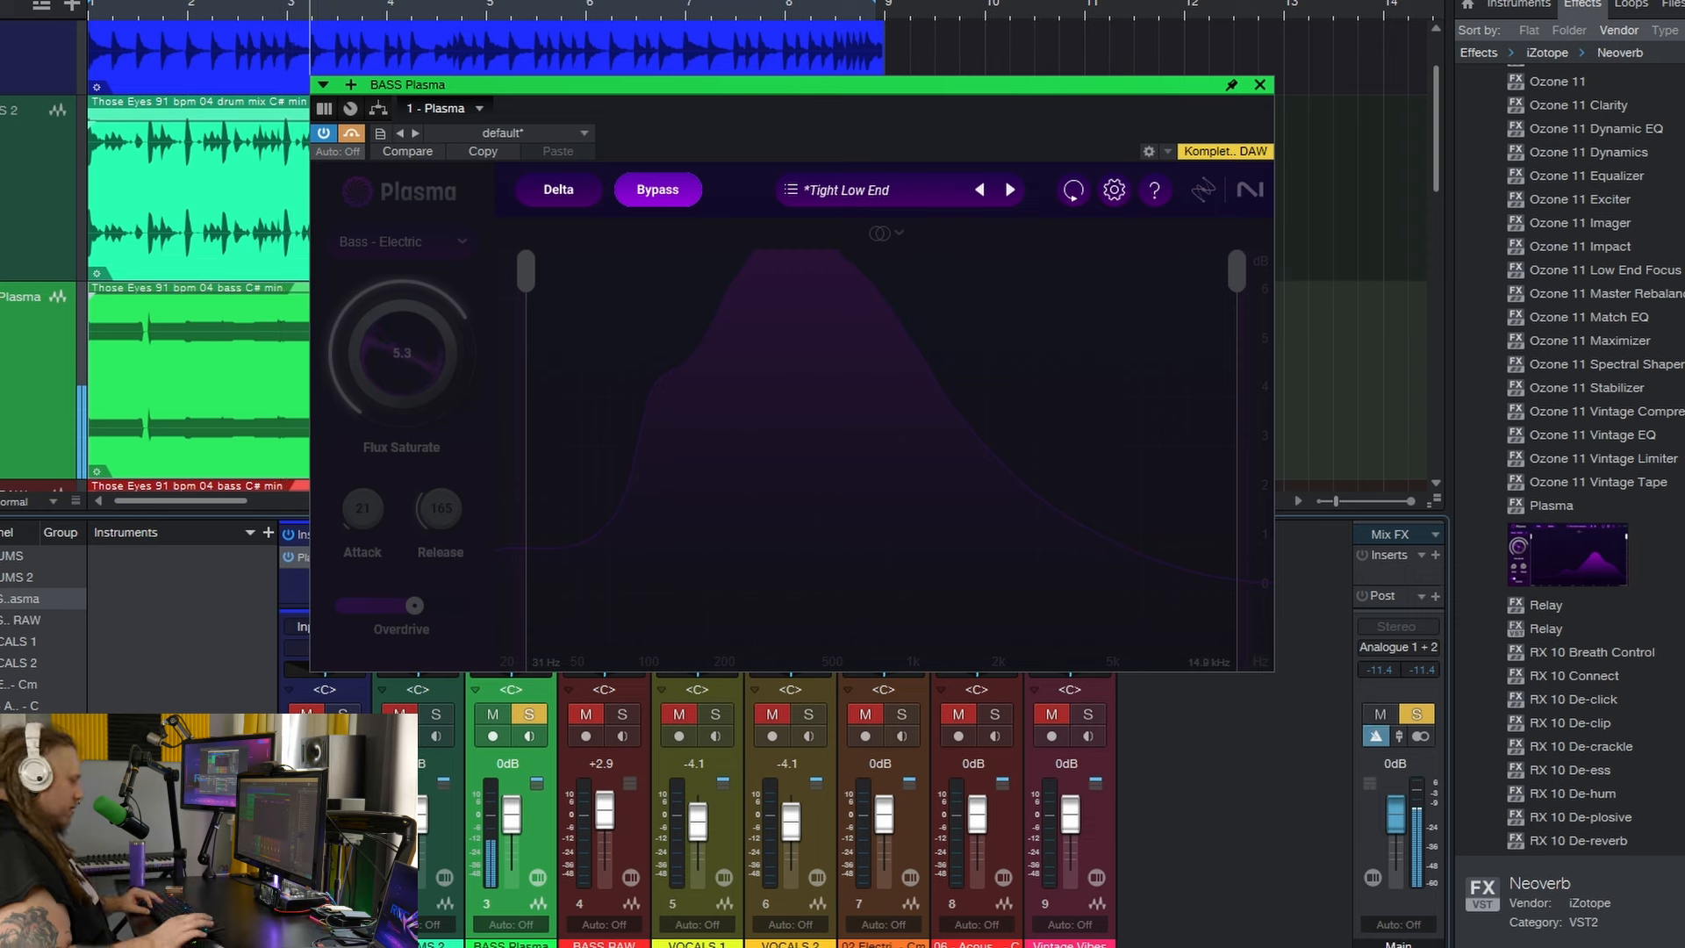
left_click(689, 190)
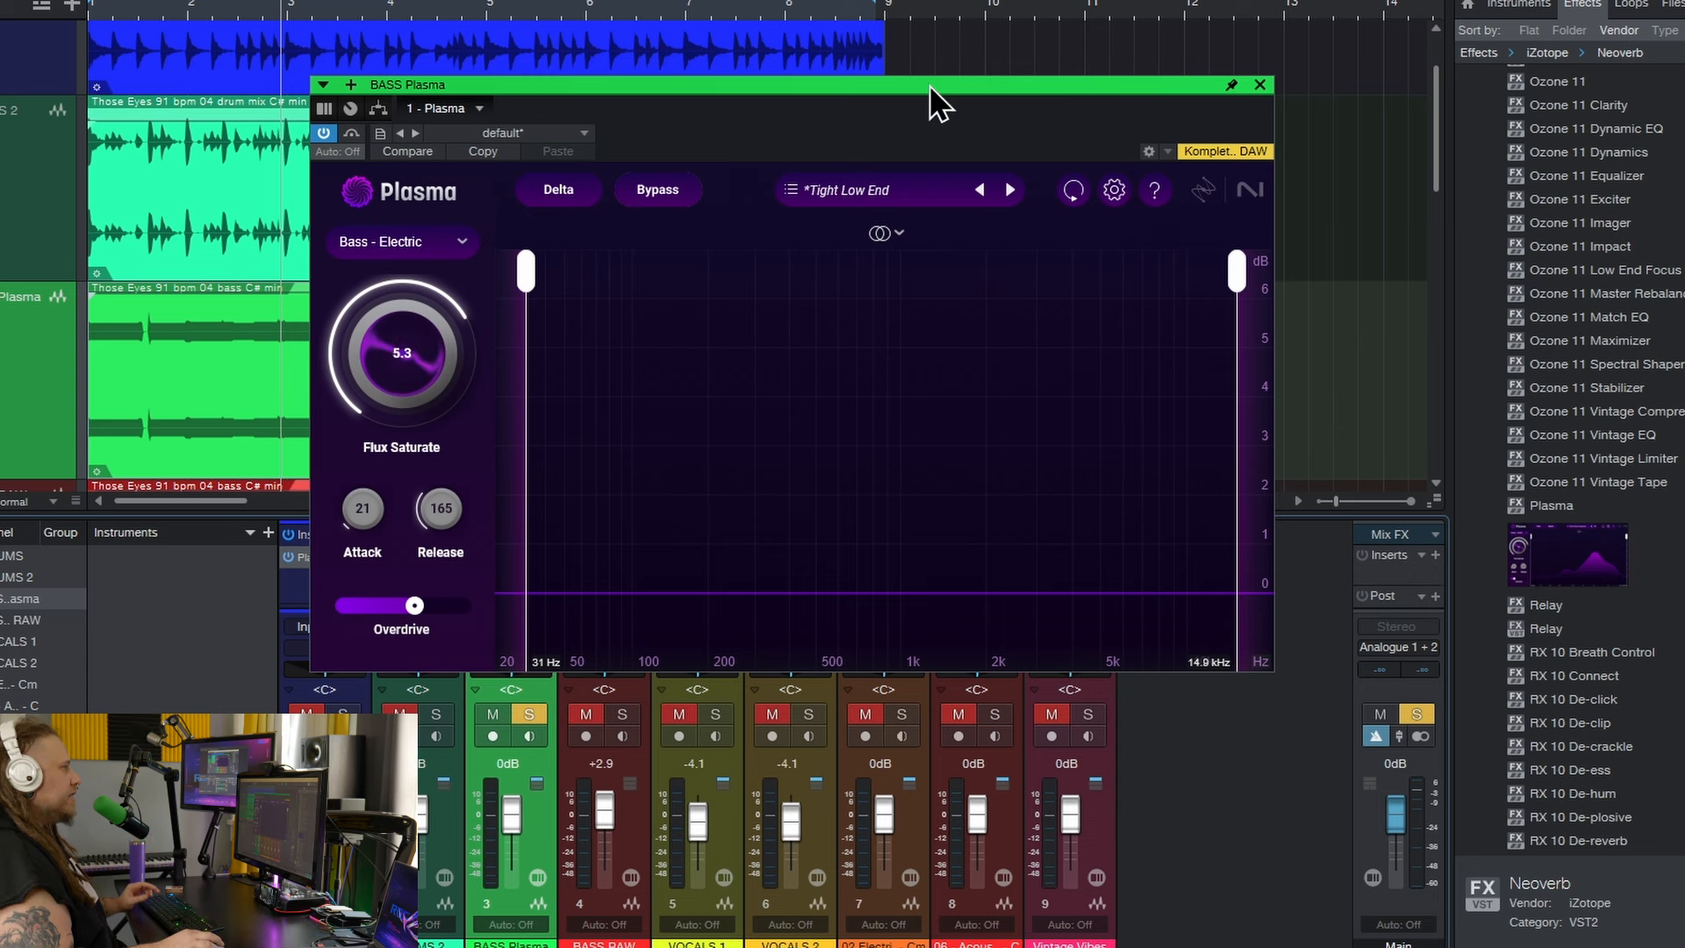
Move and close the BASS Plasma plug-in window, and select the BASS RAW clip, keeping its channel volume at +2.9 dB.
left_click_drag(929, 86, 1072, 76)
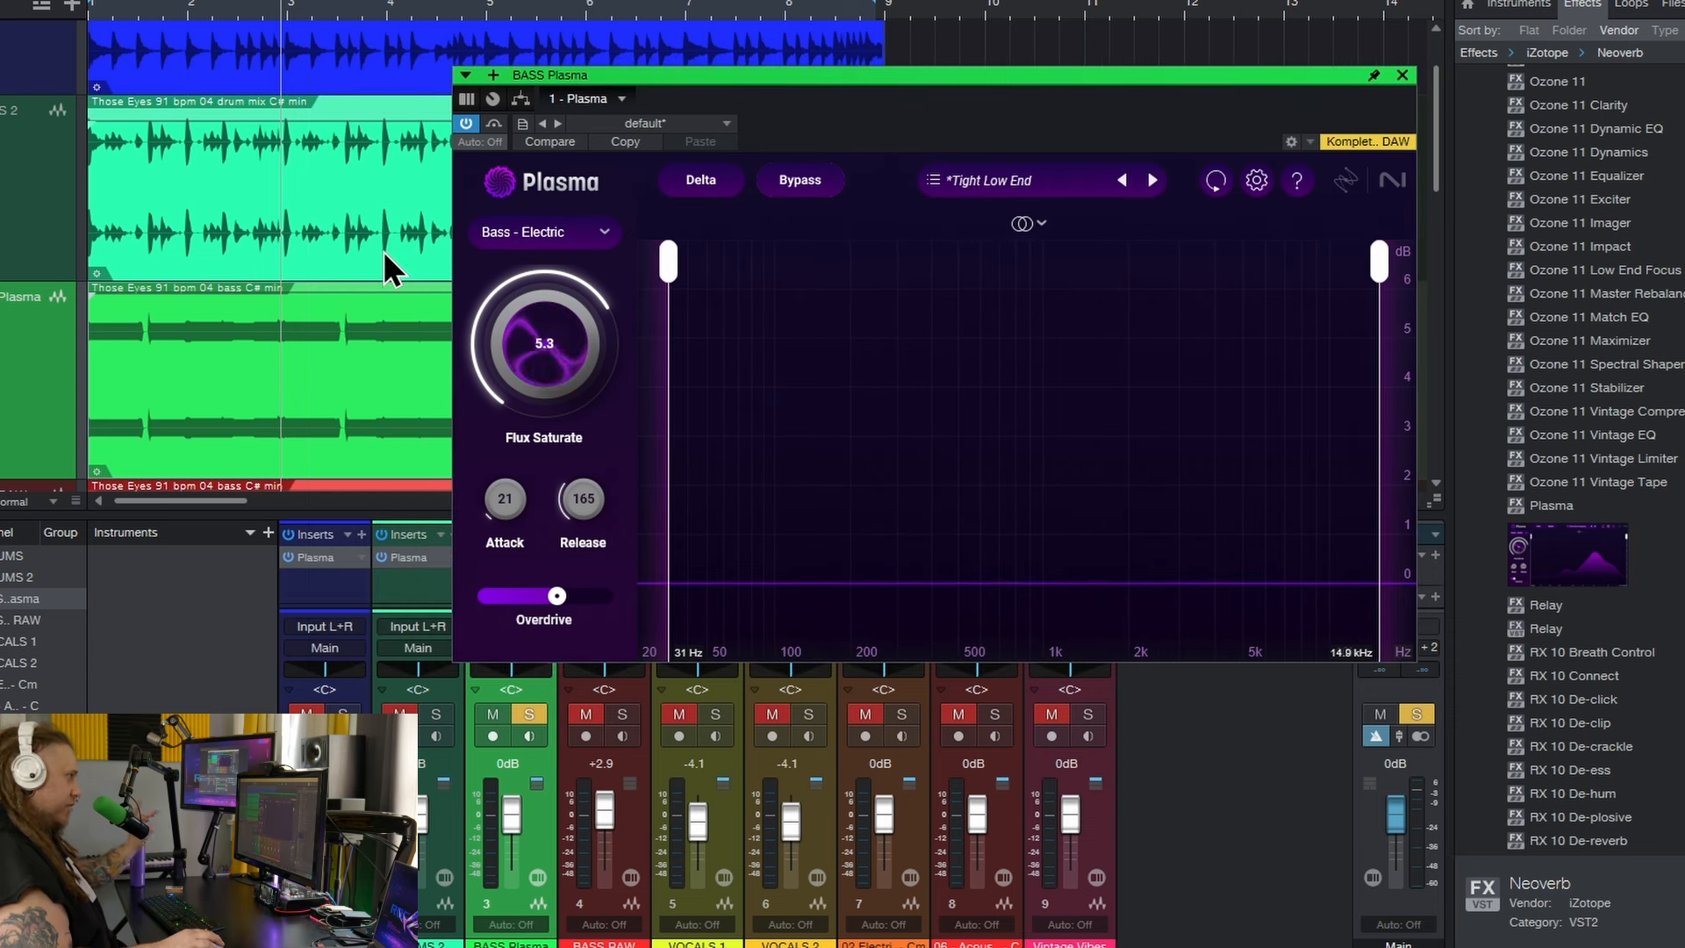
scroll(382, 251, "down", 2)
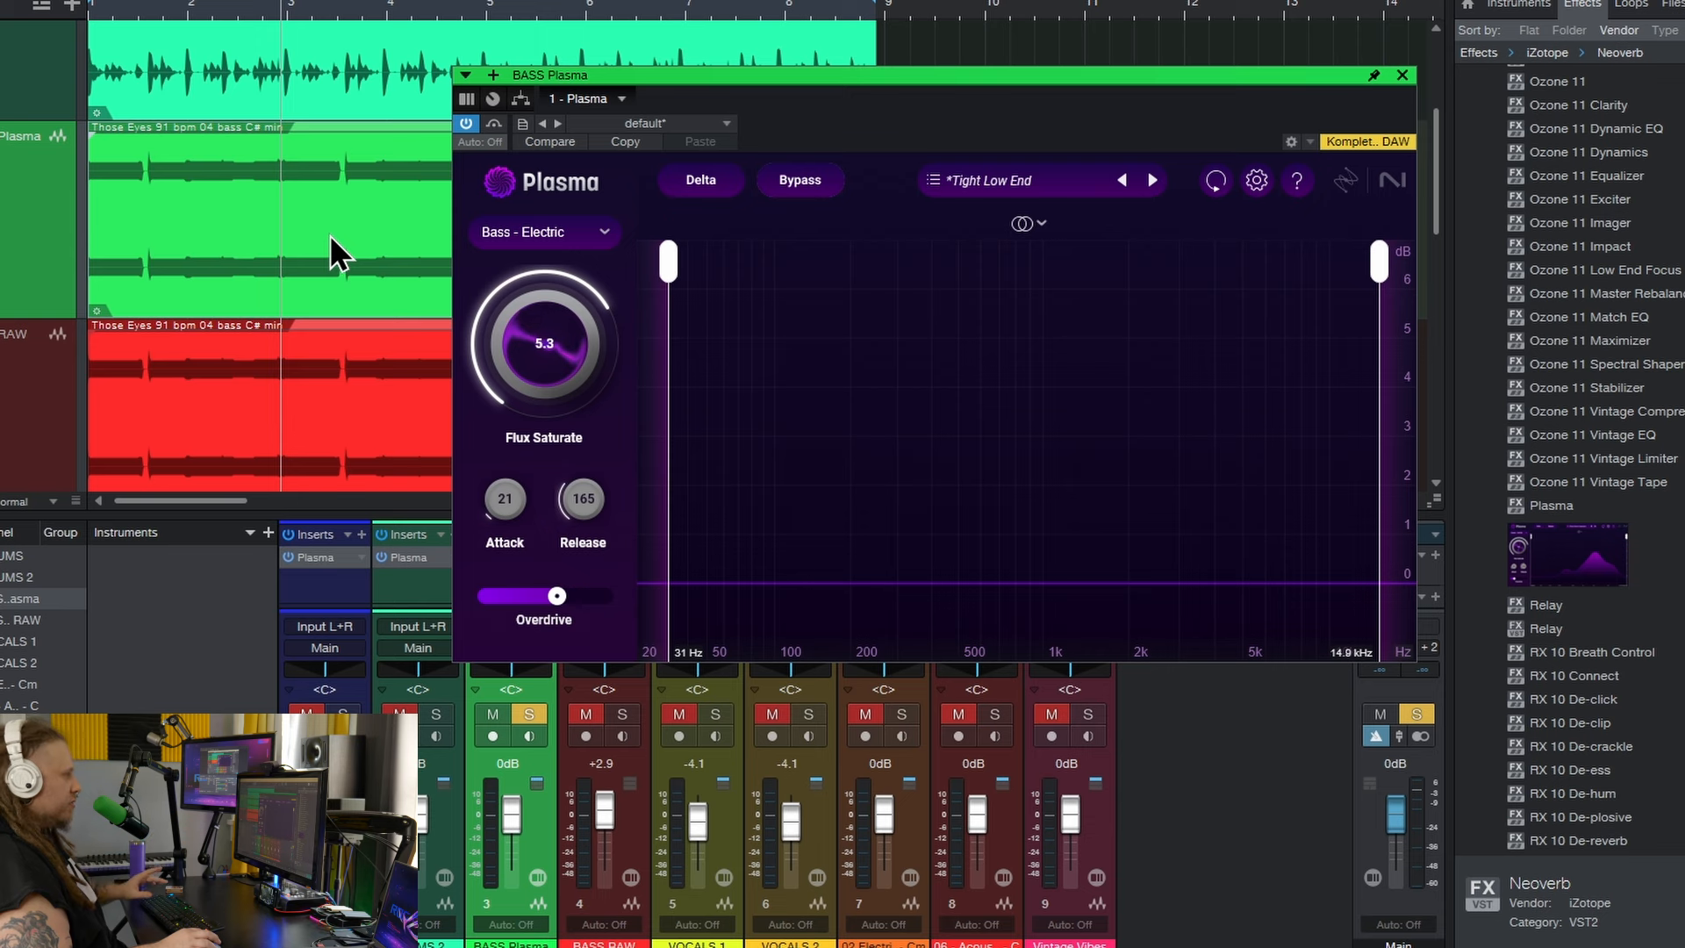
left_click(1403, 75)
left_click(325, 465)
scroll(325, 465, "down", 2)
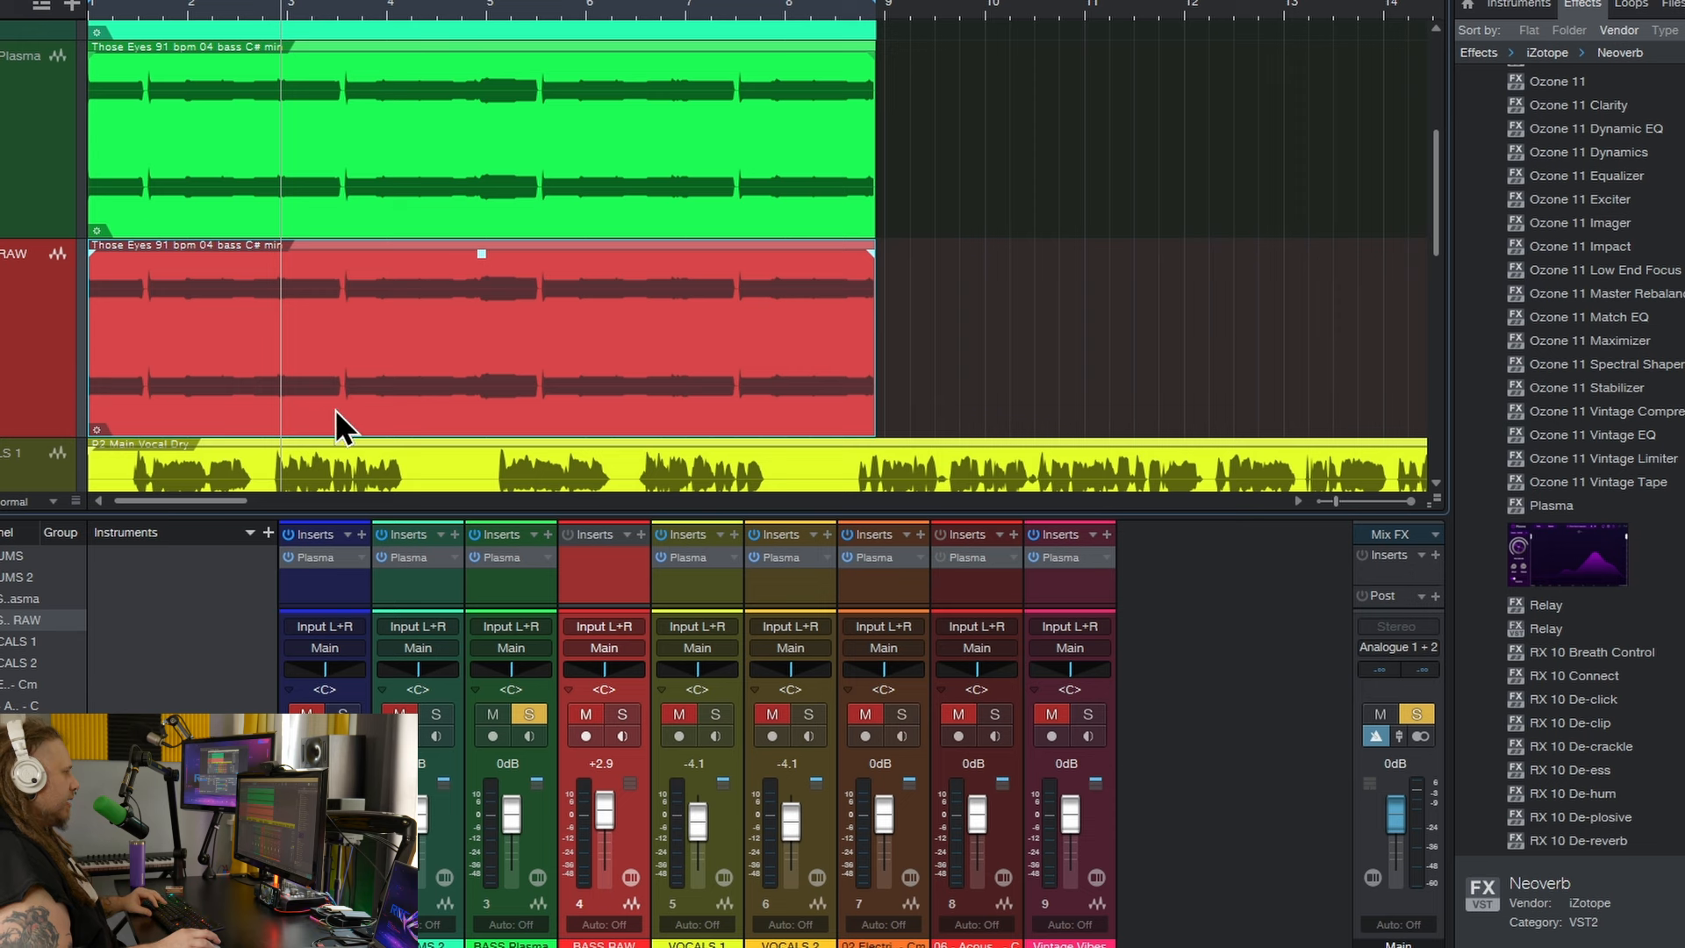
left_click_drag(601, 823, 602, 813)
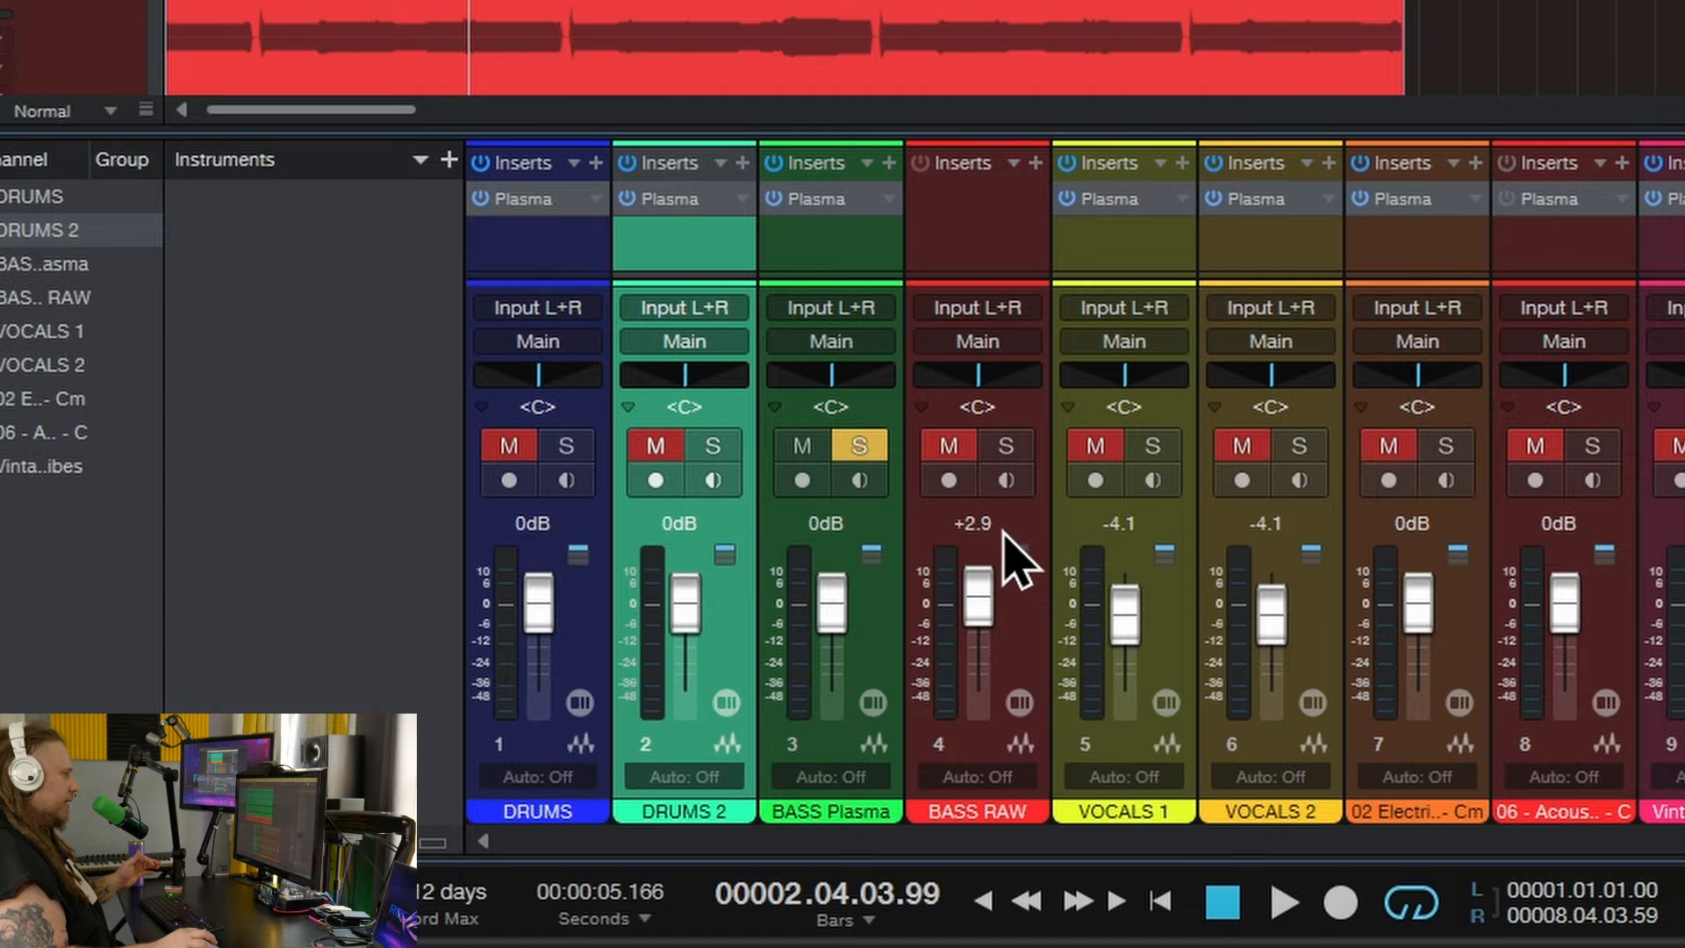
Solo BASS RAW in place of BASS Plasma and play the unprocessed bass twice from the song start.
key("comma")
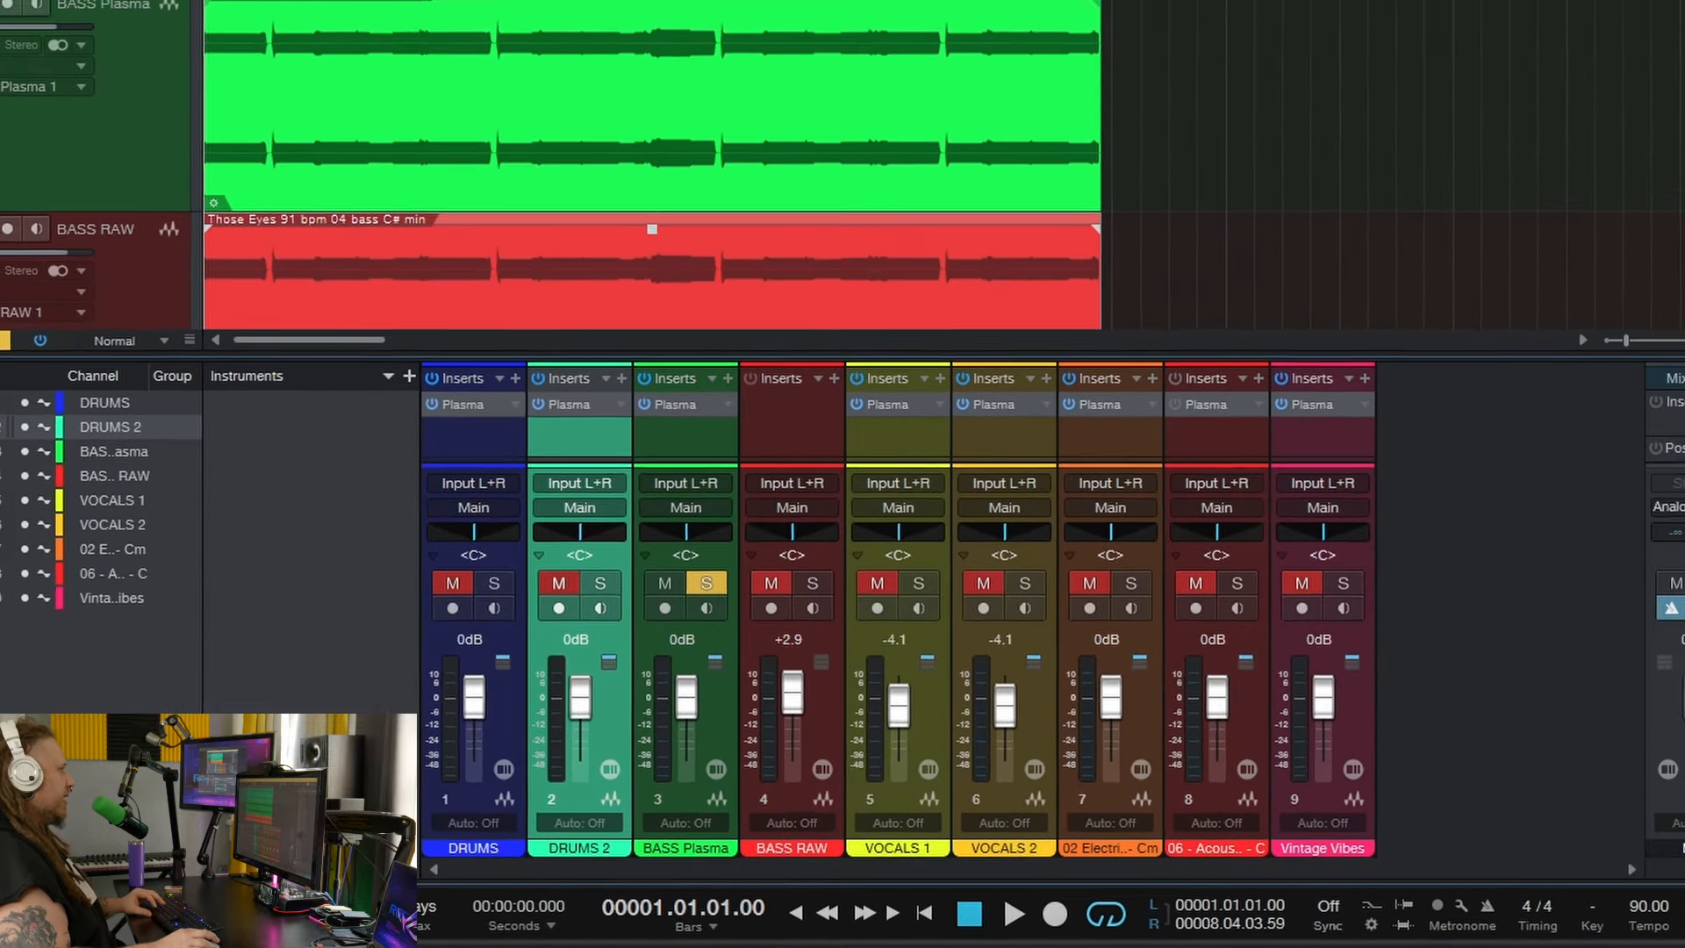
scroll(337, 298, "down", 2)
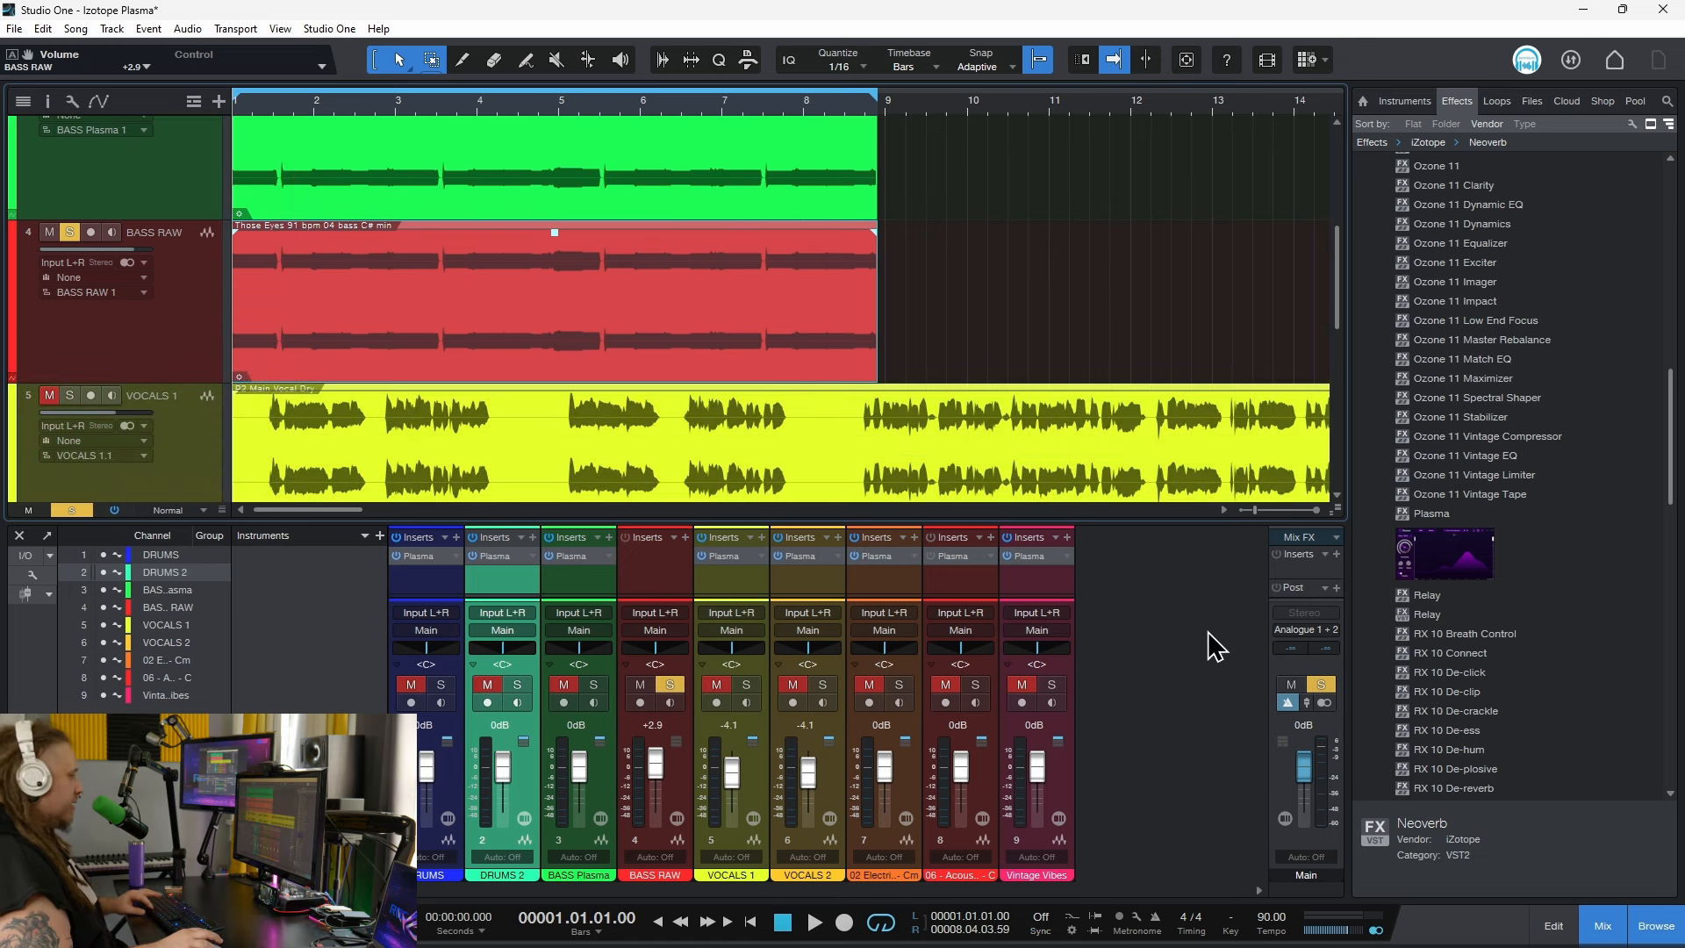
key("space")
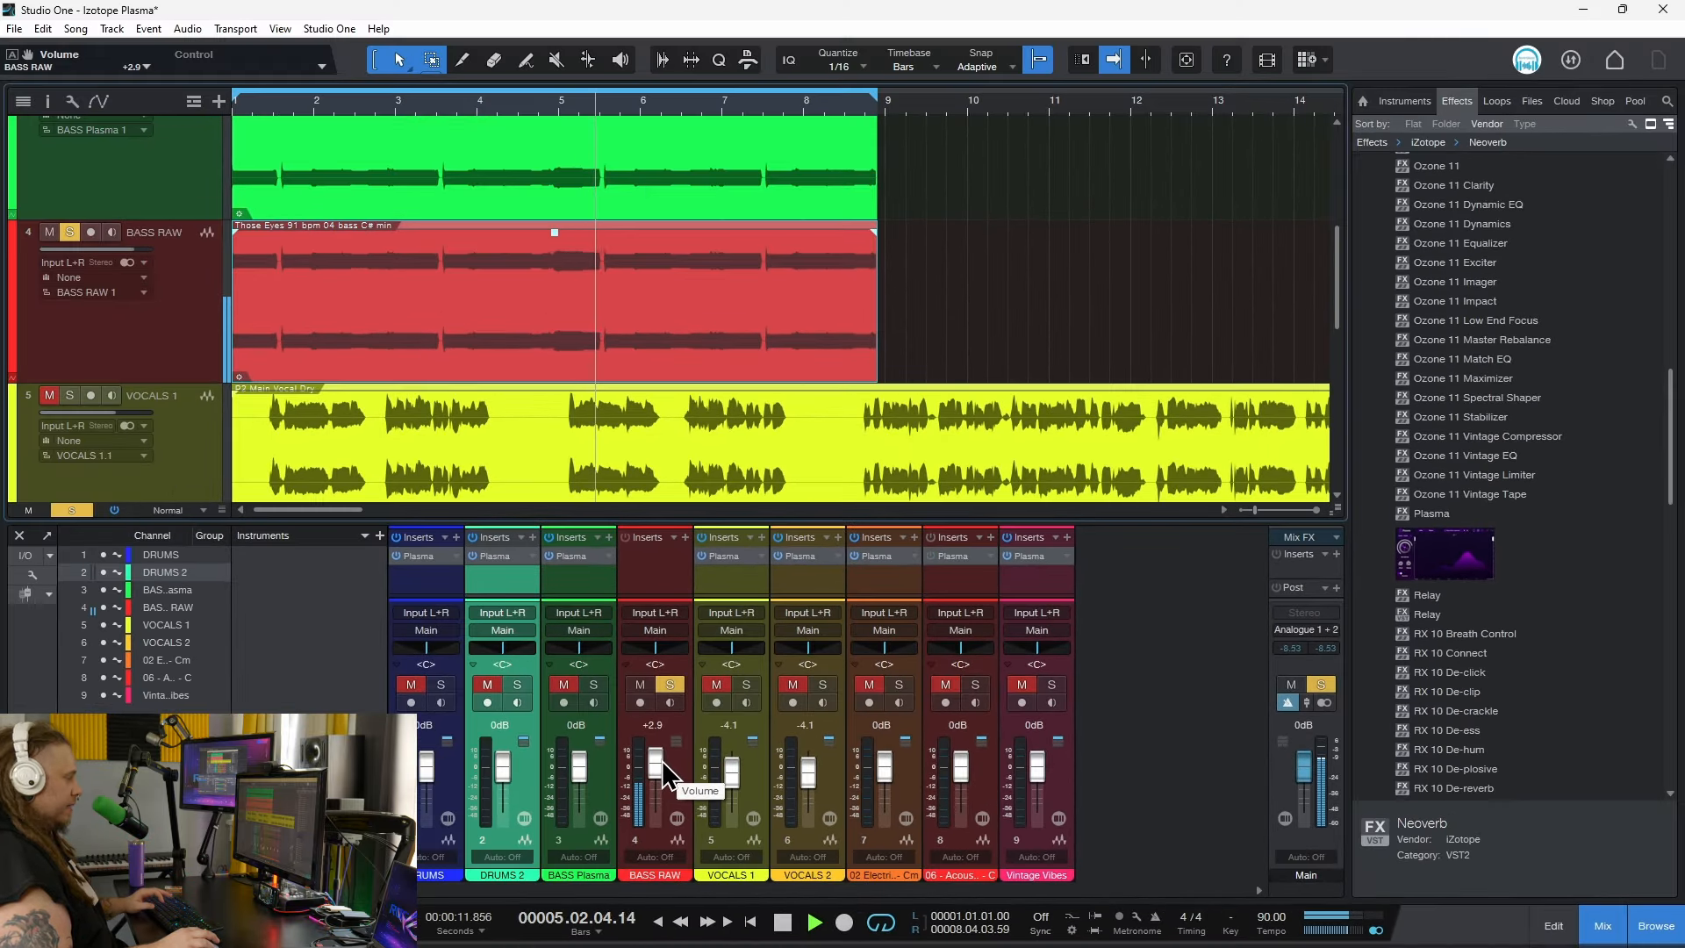
key("space")
scroll(377, 232, "up", 2)
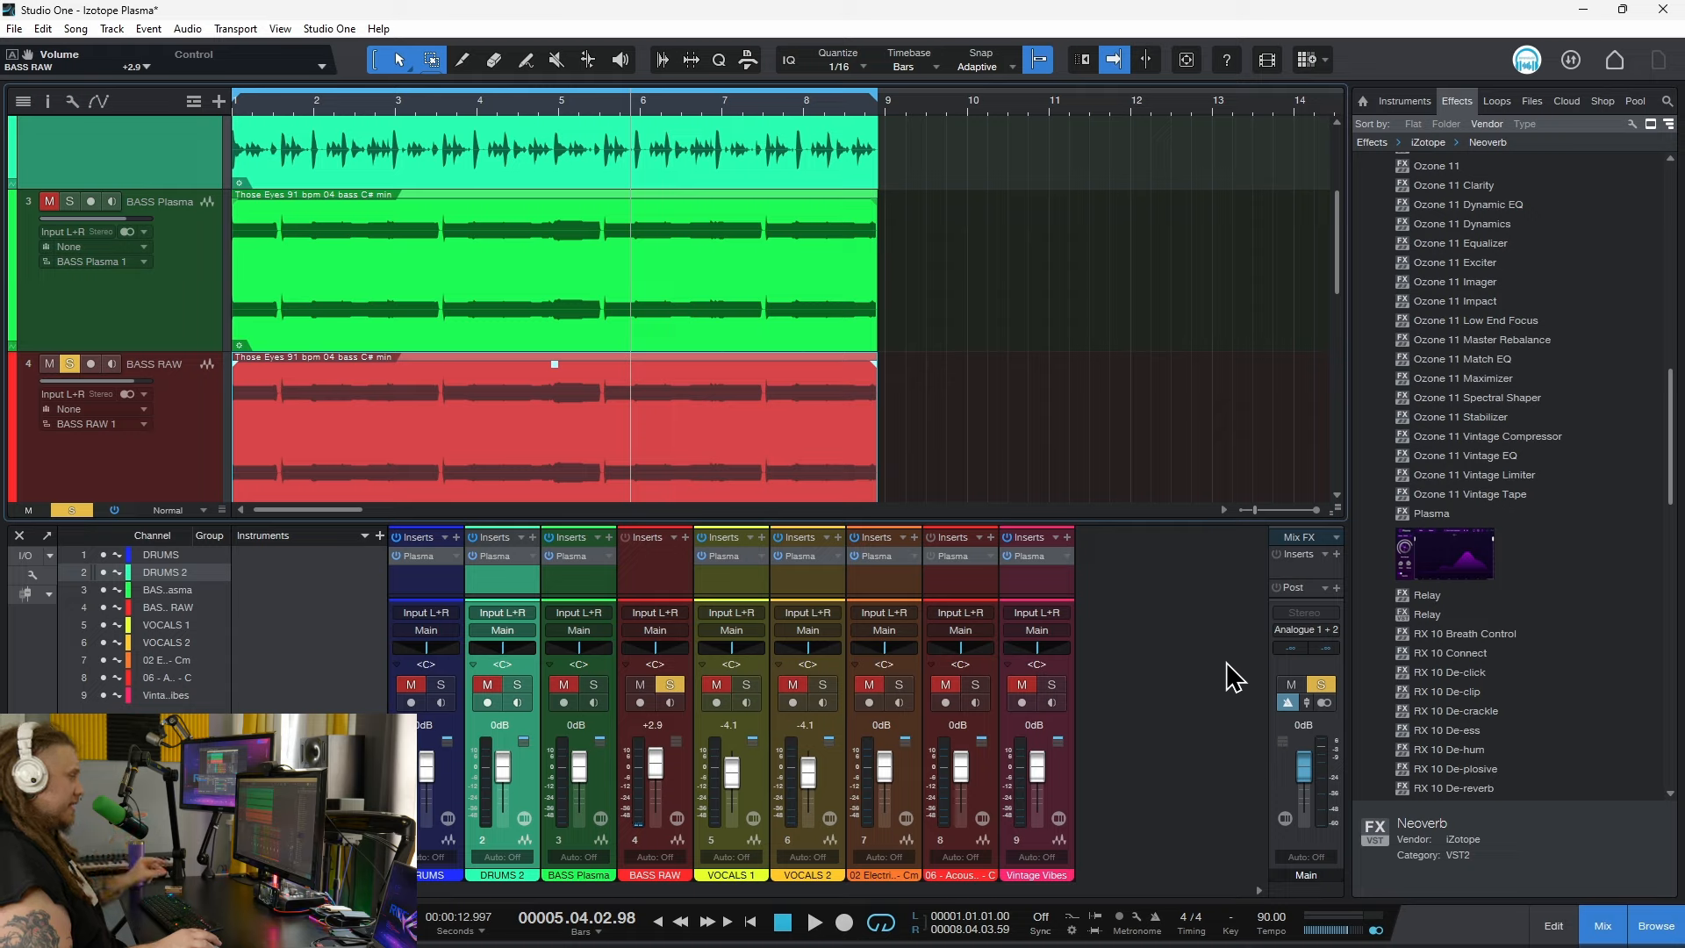
mouse_move(640, 755)
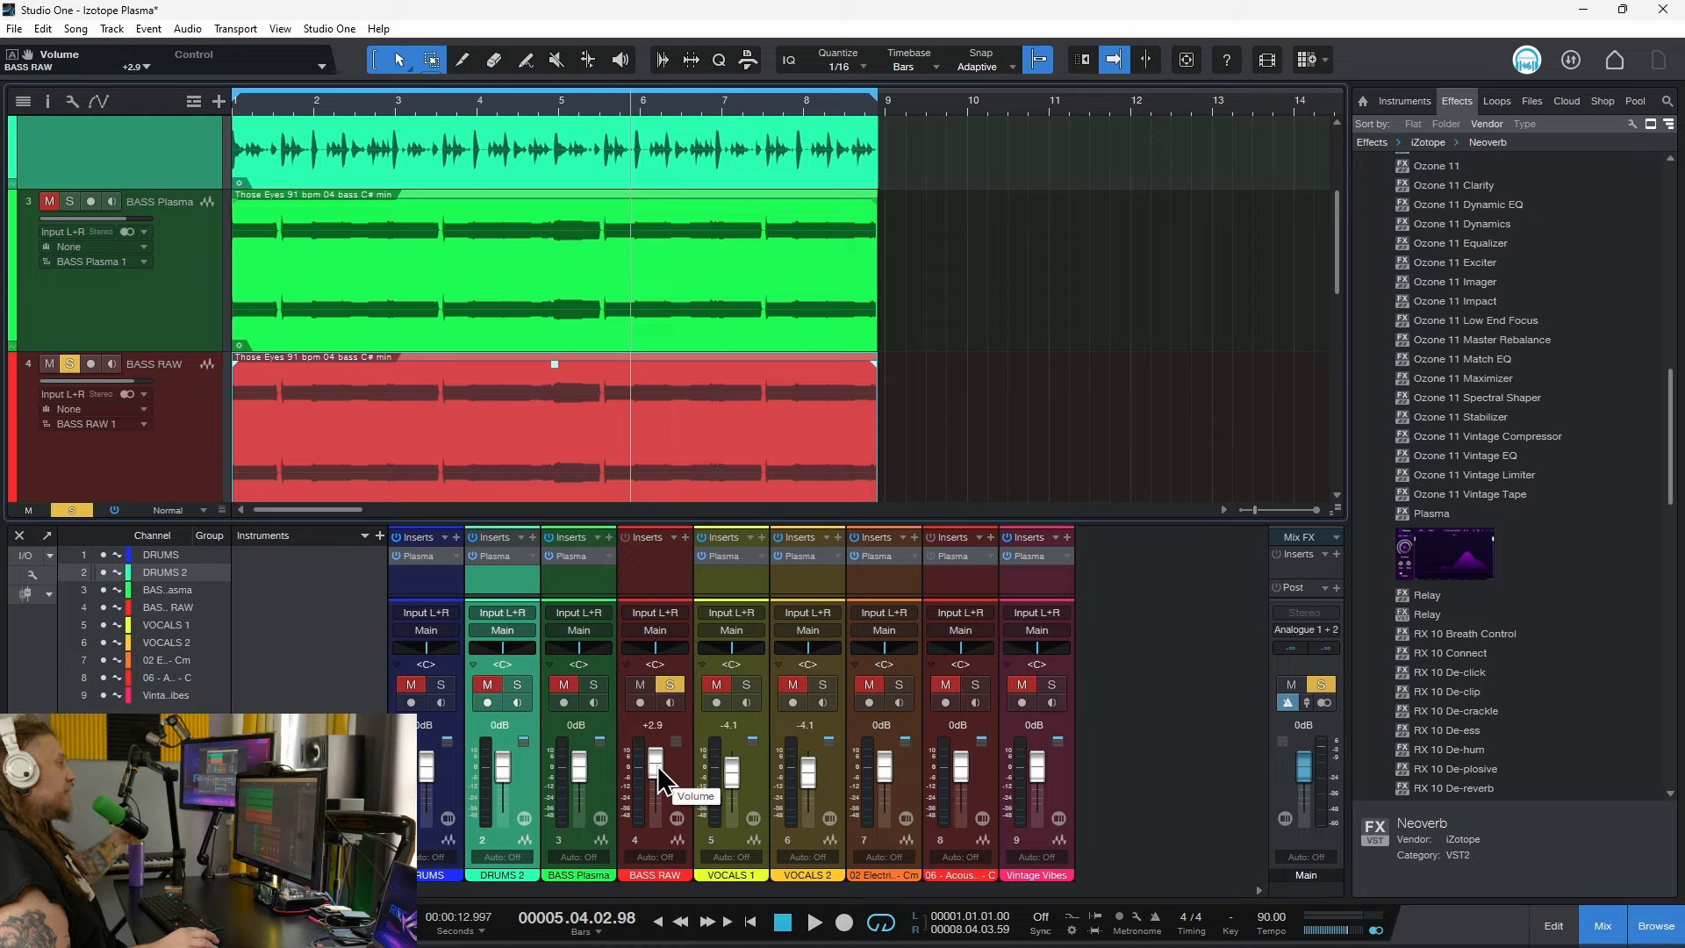
key("Home")
key("space")
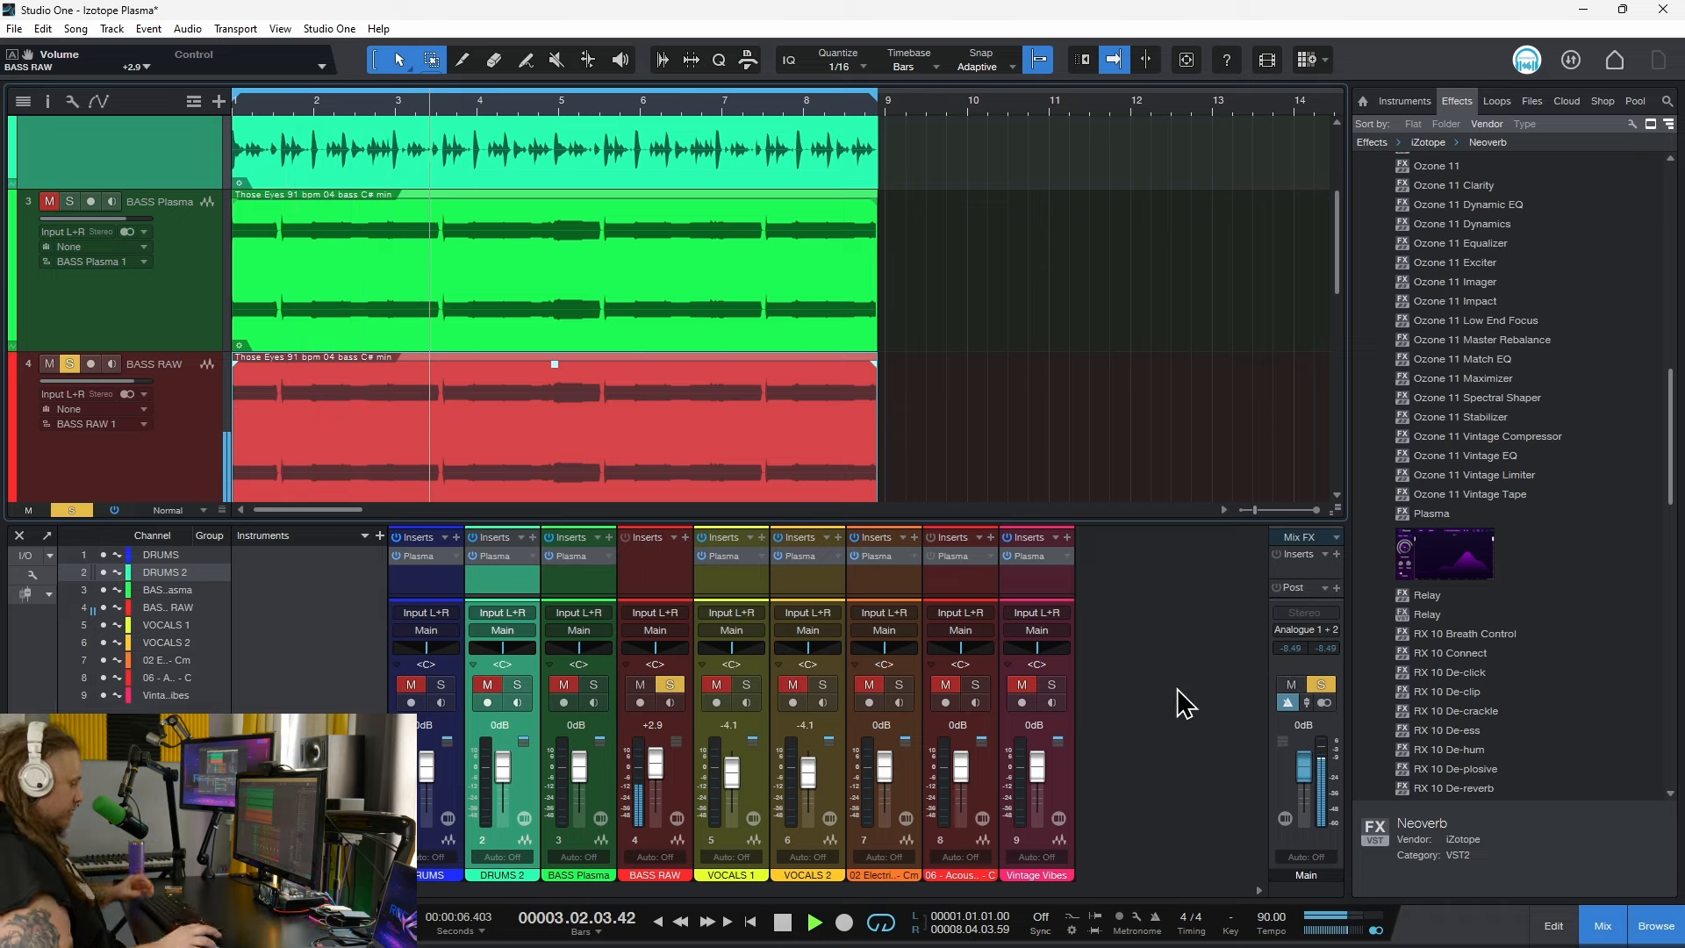
key("space")
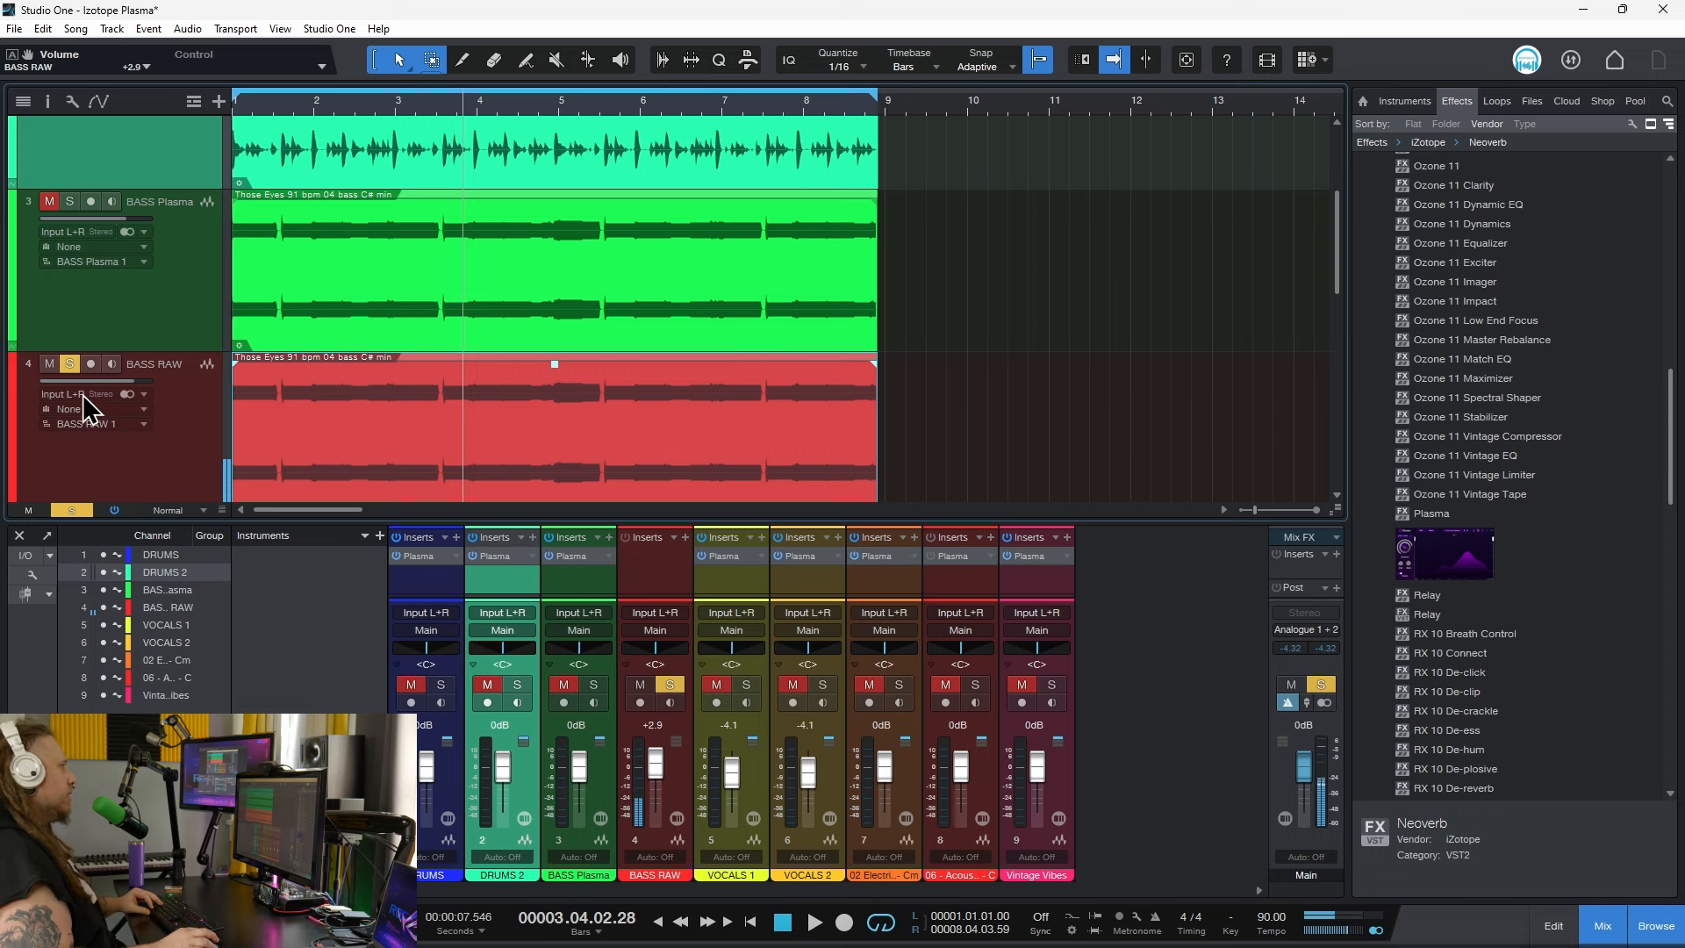
Switch the solo from BASS RAW to BASS Plasma with its Plasma effect active, and play from the song start.
left_click(69, 366)
left_click(70, 204)
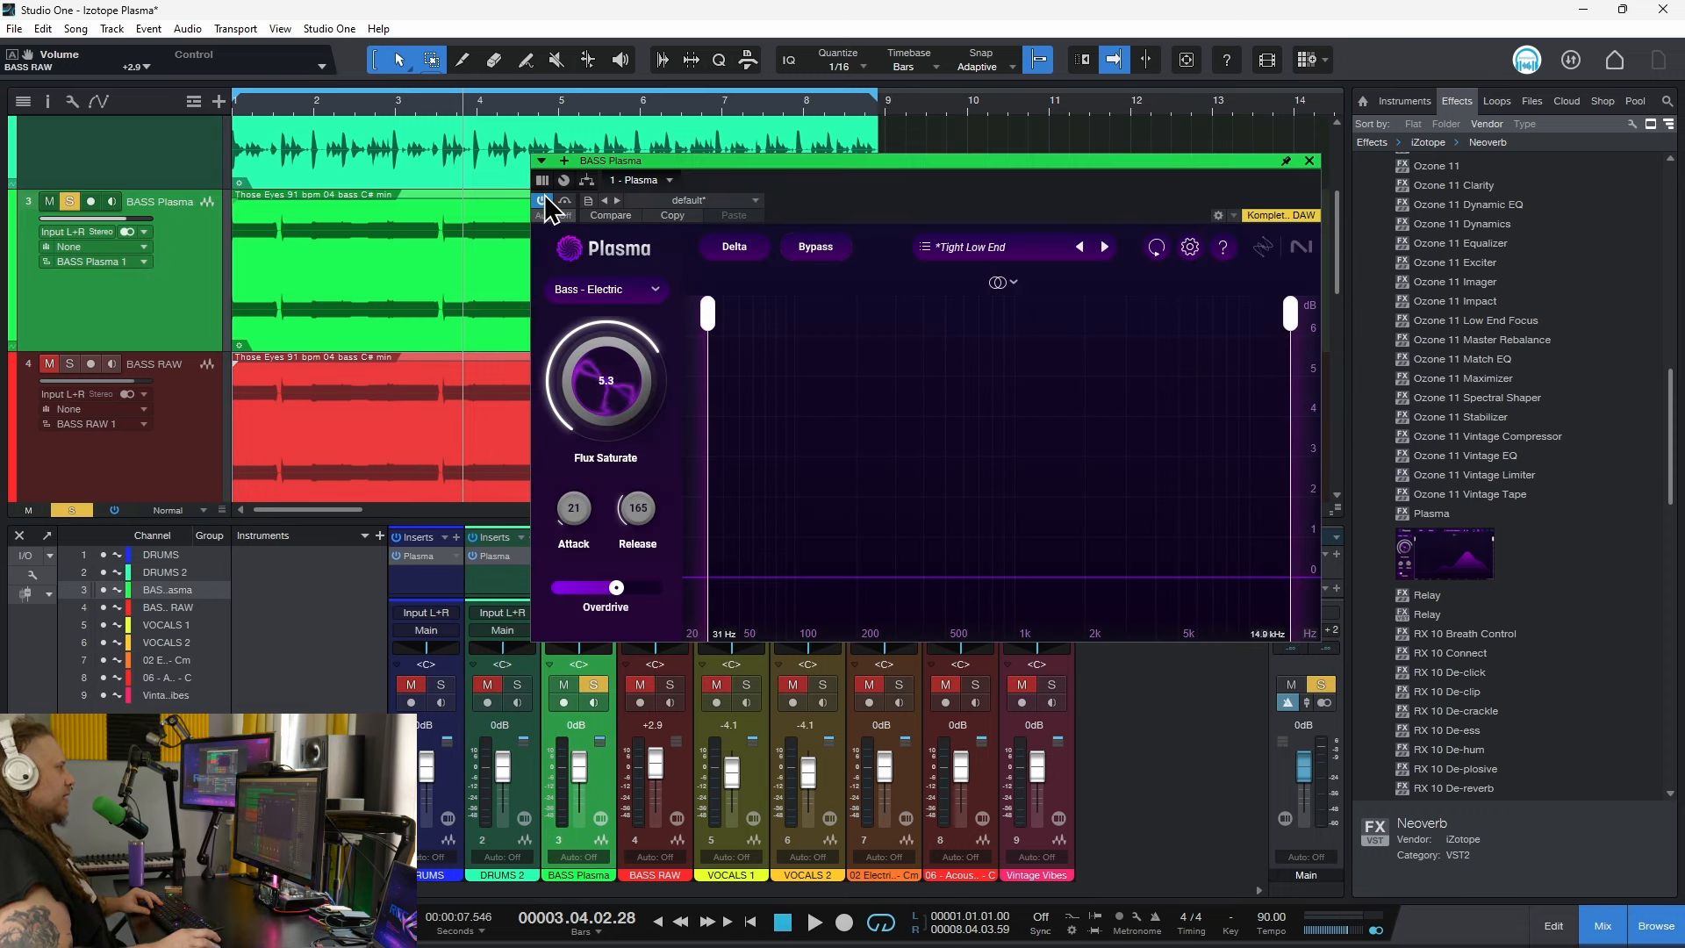
left_click(545, 202)
left_click_drag(843, 161, 884, 161)
key("comma")
key("space")
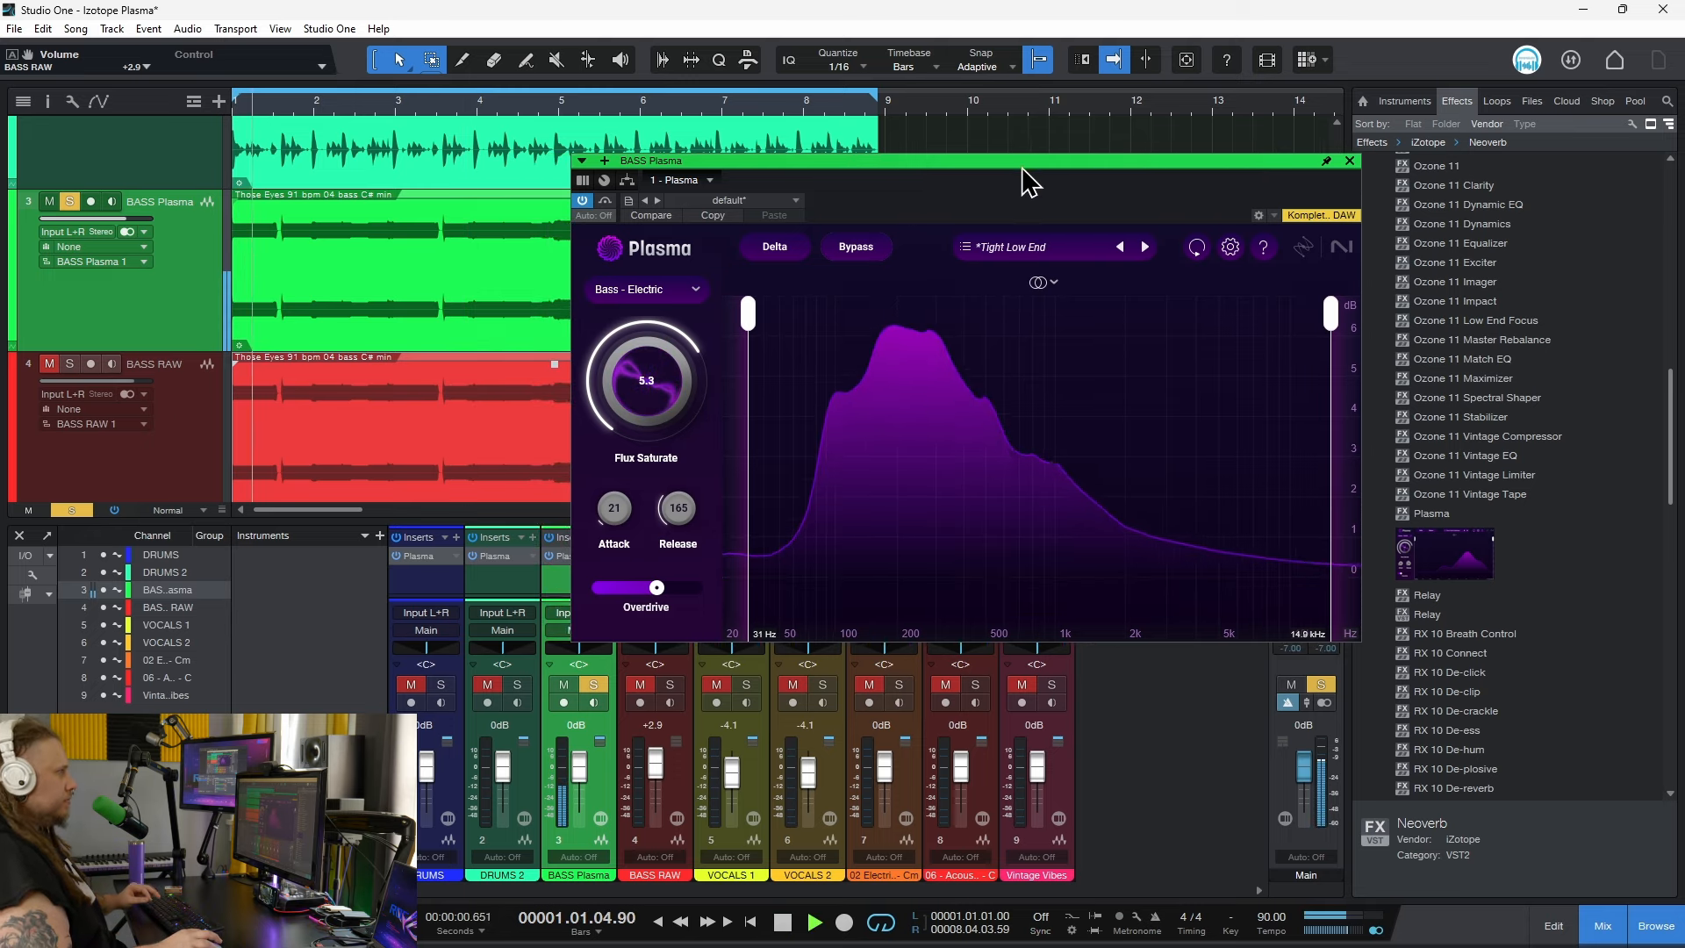
Reposition the plug-in window during playback, switch the solo back to BASS RAW, and close the plug-in window.
left_click_drag(1023, 172, 913, 114)
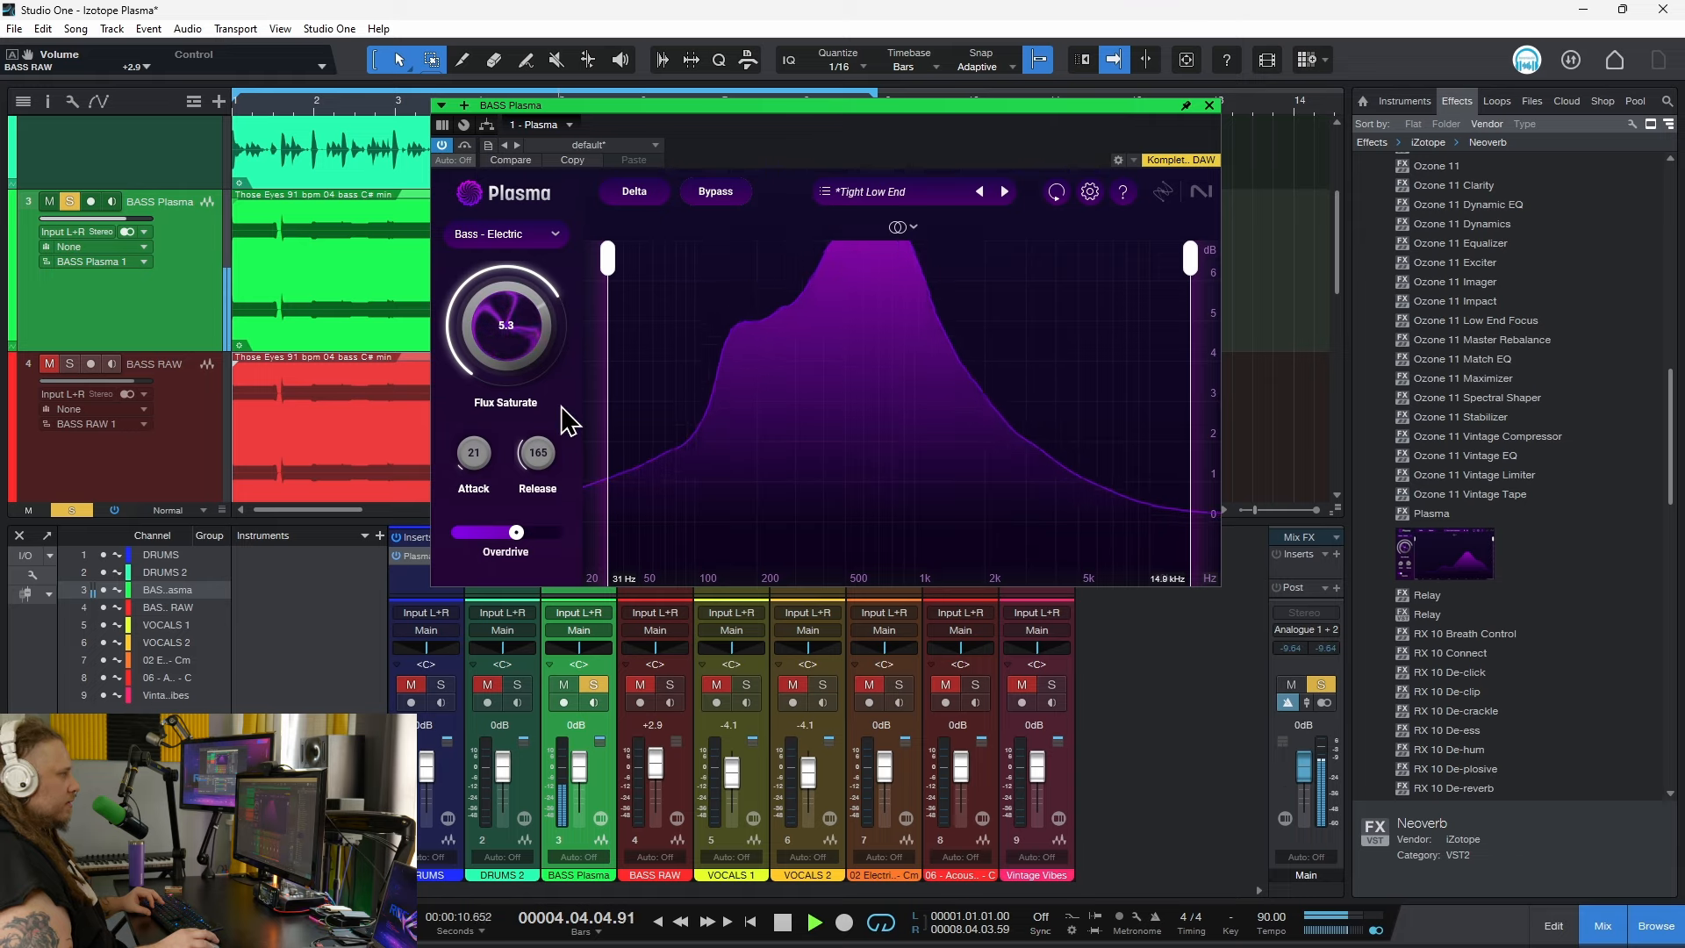
left_click(70, 200)
left_click(69, 363)
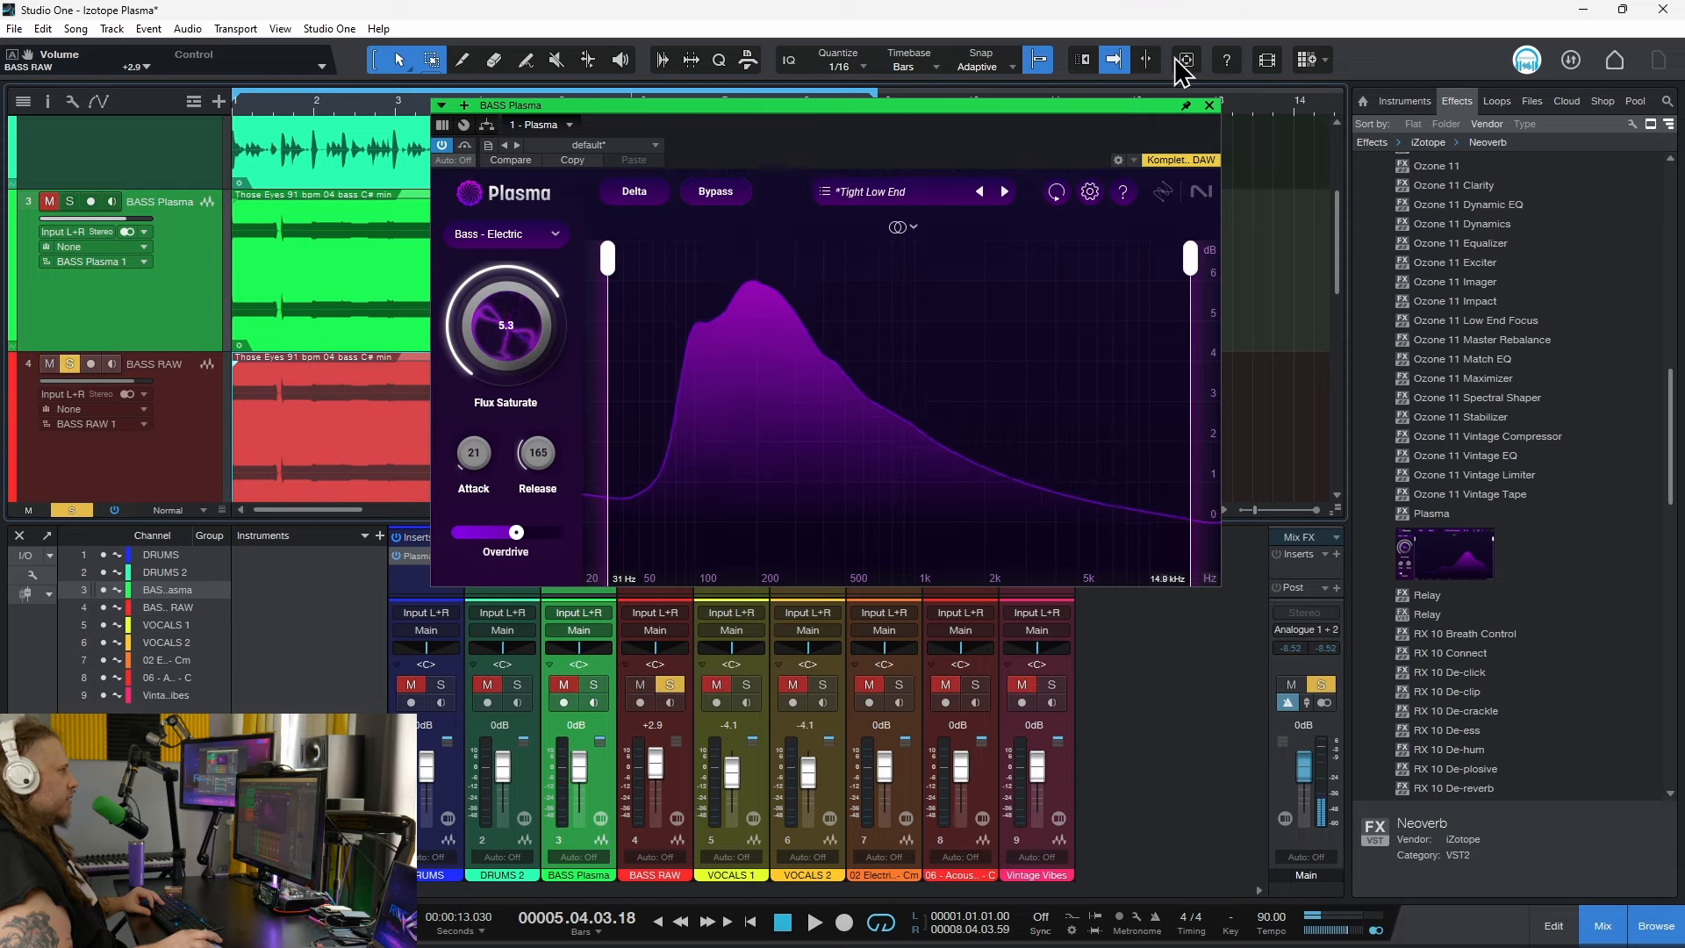
left_click(1209, 106)
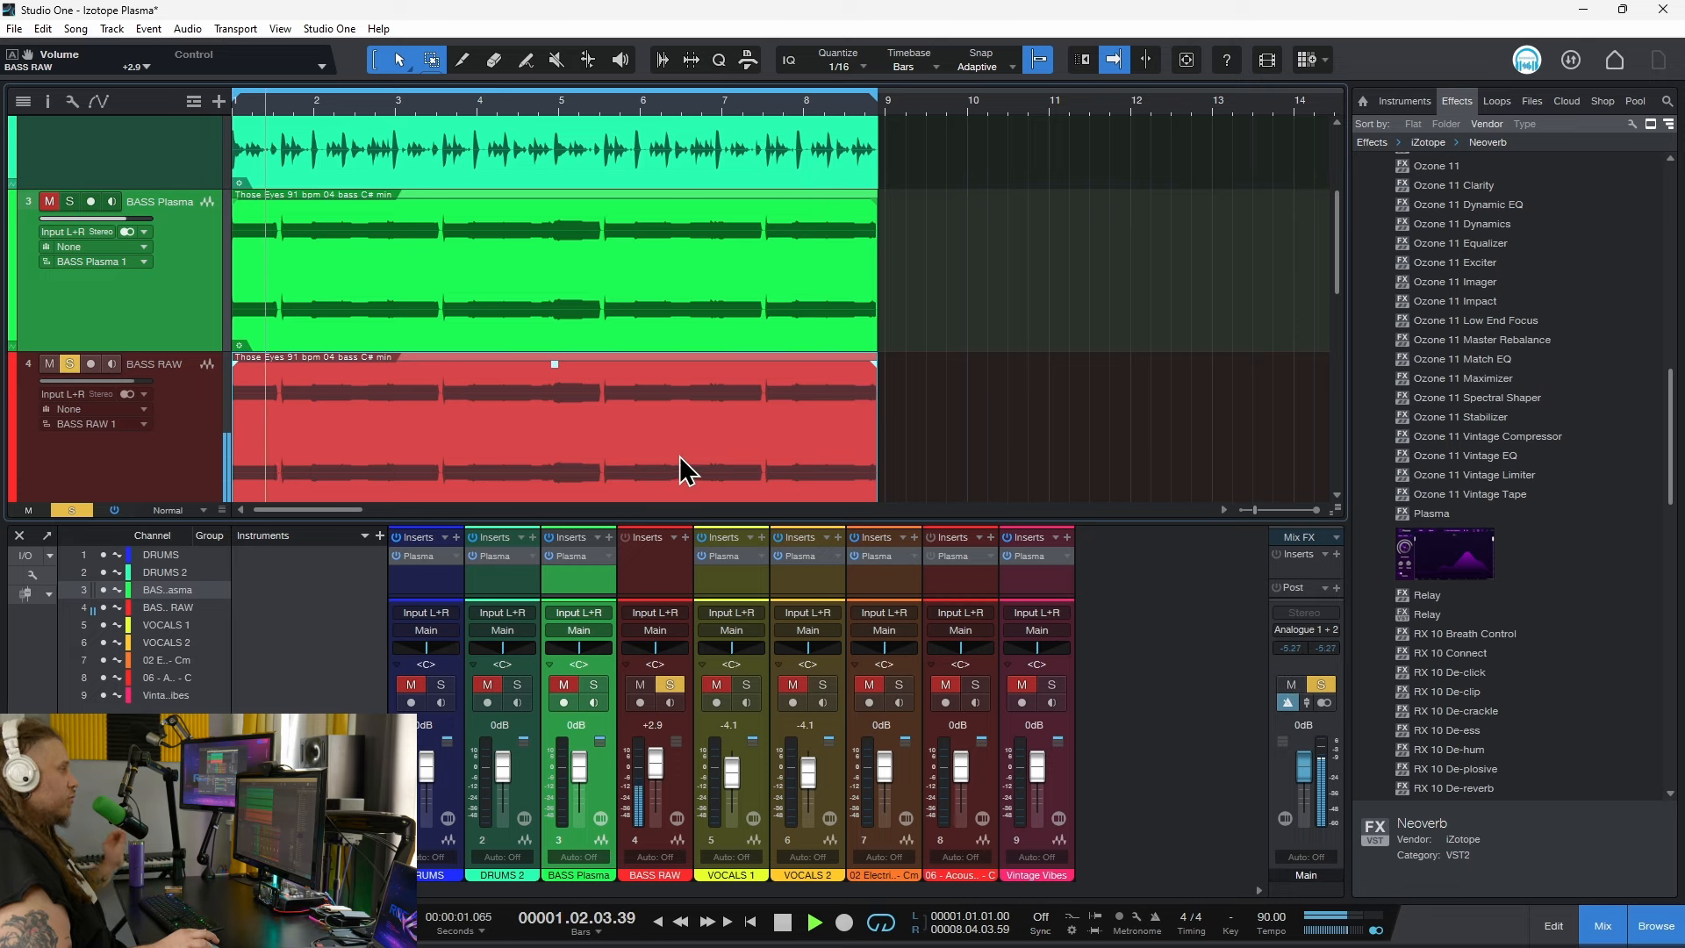
Listen to BASS RAW, solo BASS Plasma in its place, and play the processed bass for comparison before stopping.
scroll(624, 435, "down", 1)
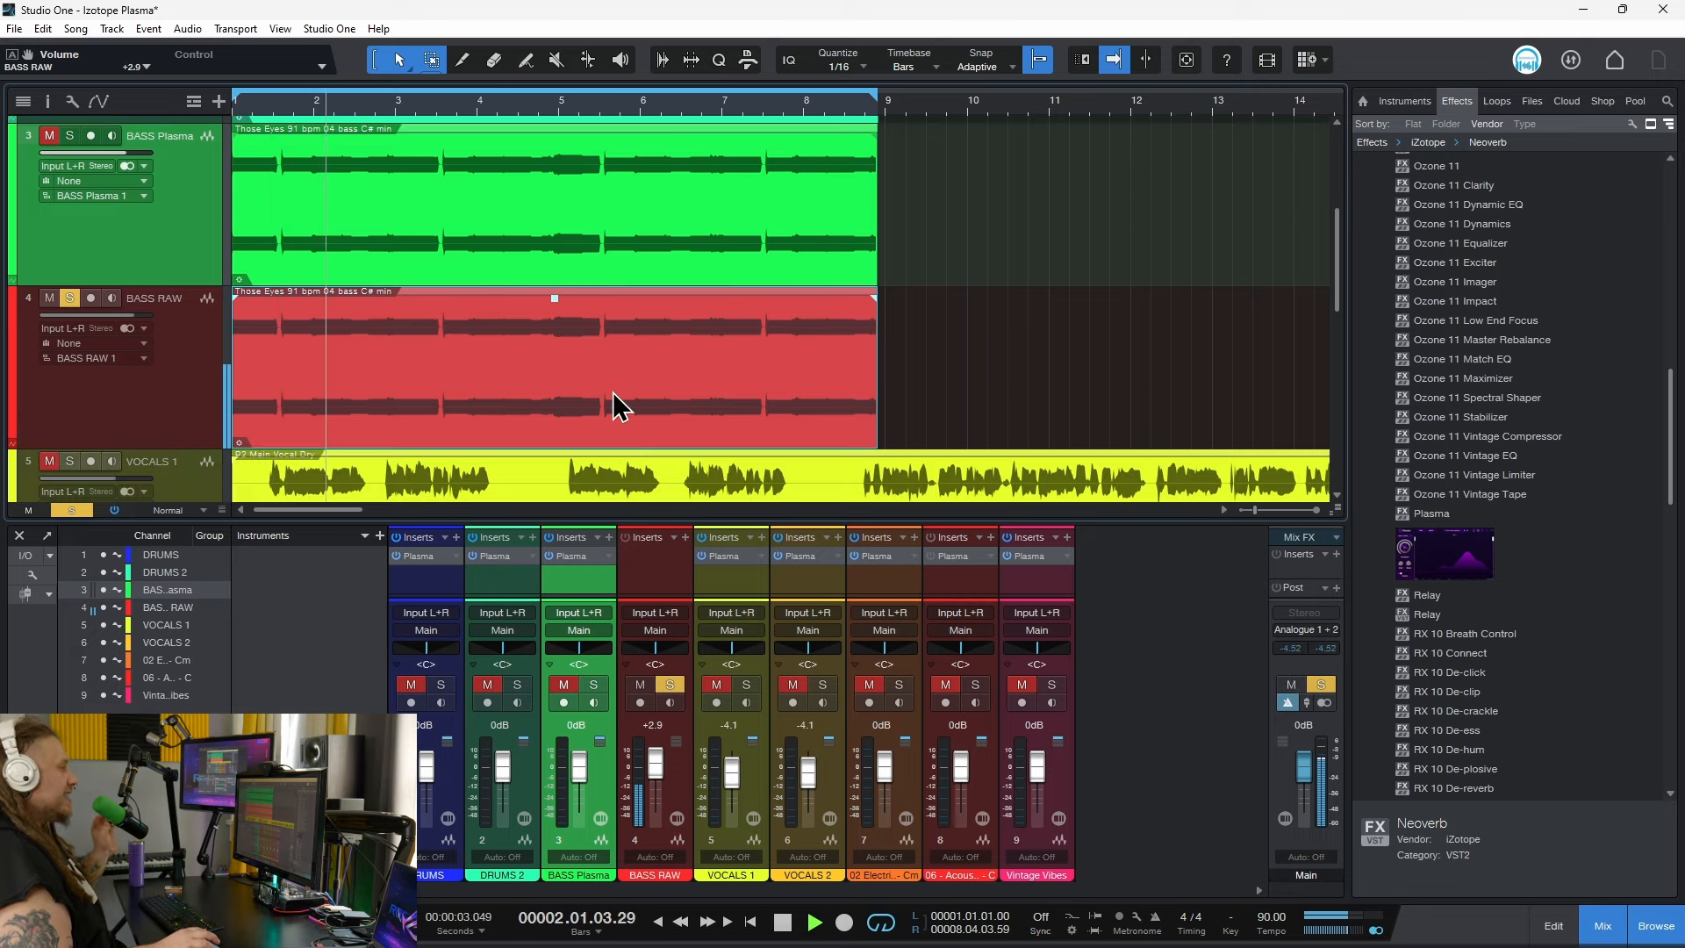
scroll(612, 393, "up", 1)
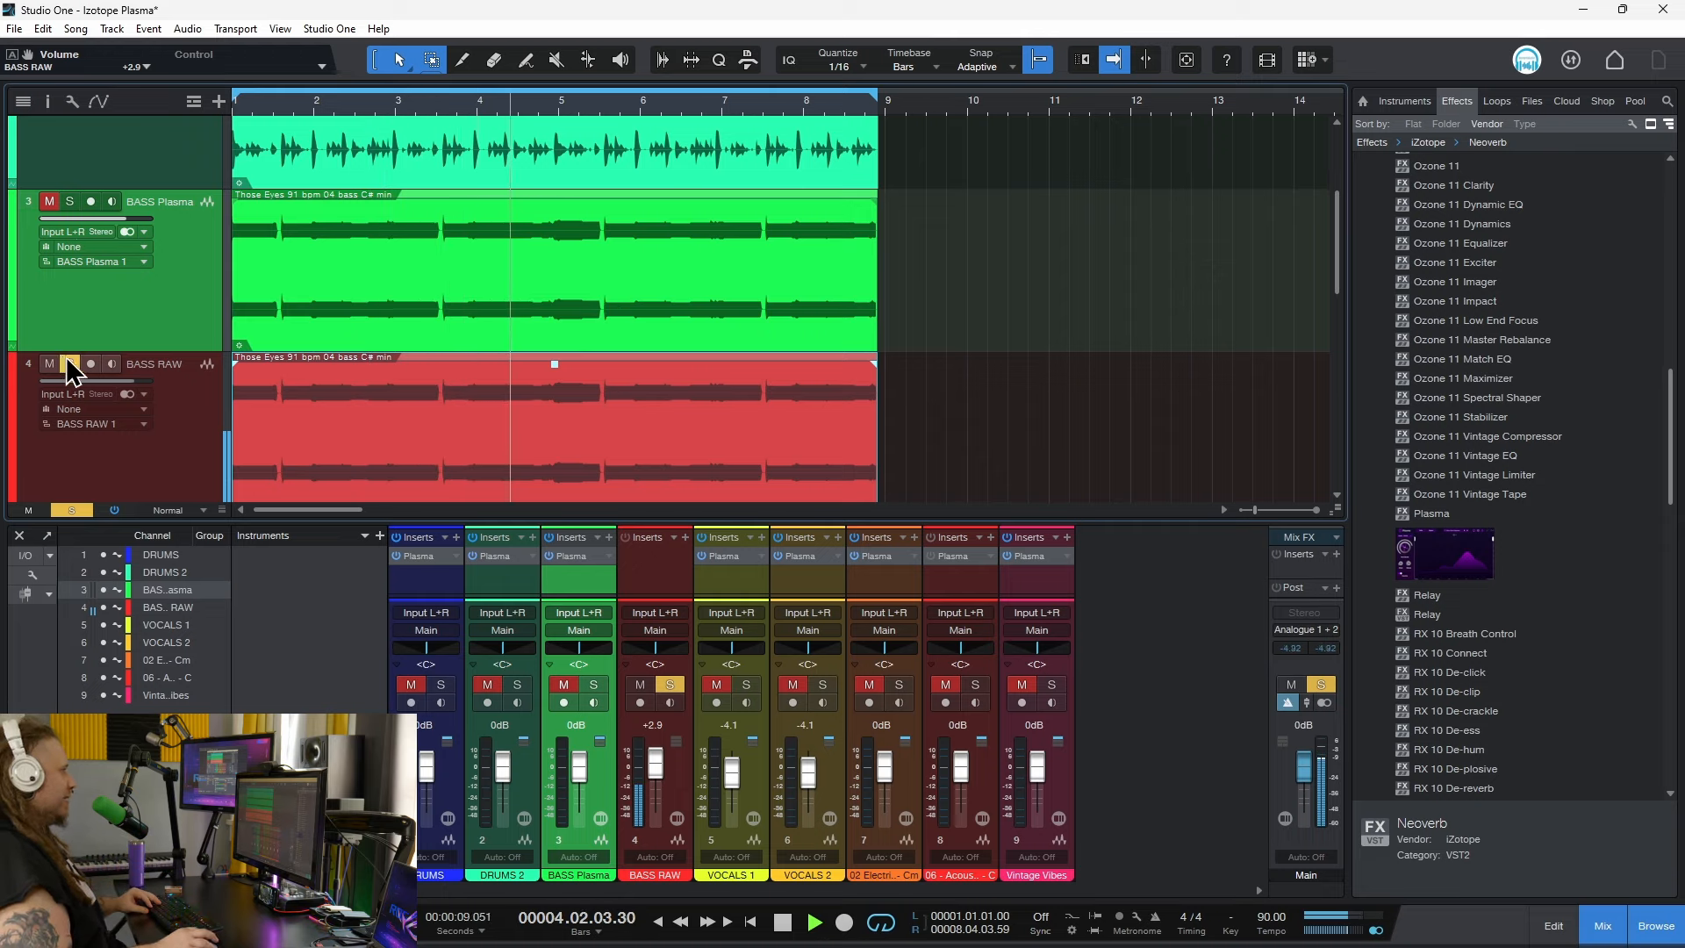
left_click(66, 201)
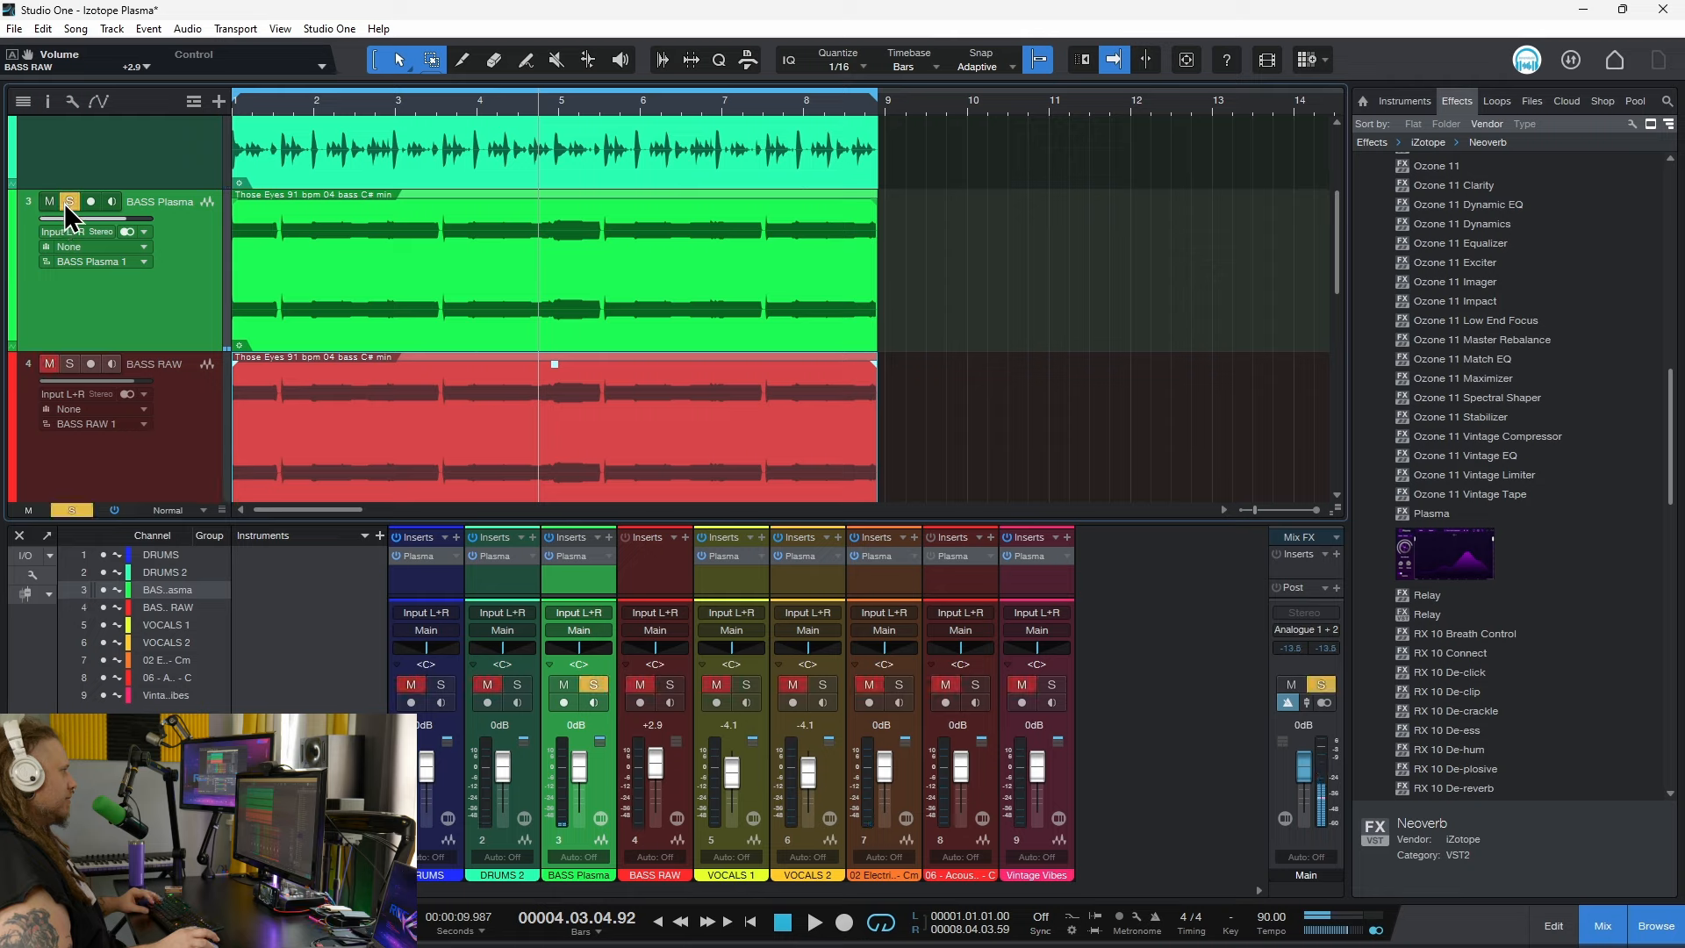
key("space")
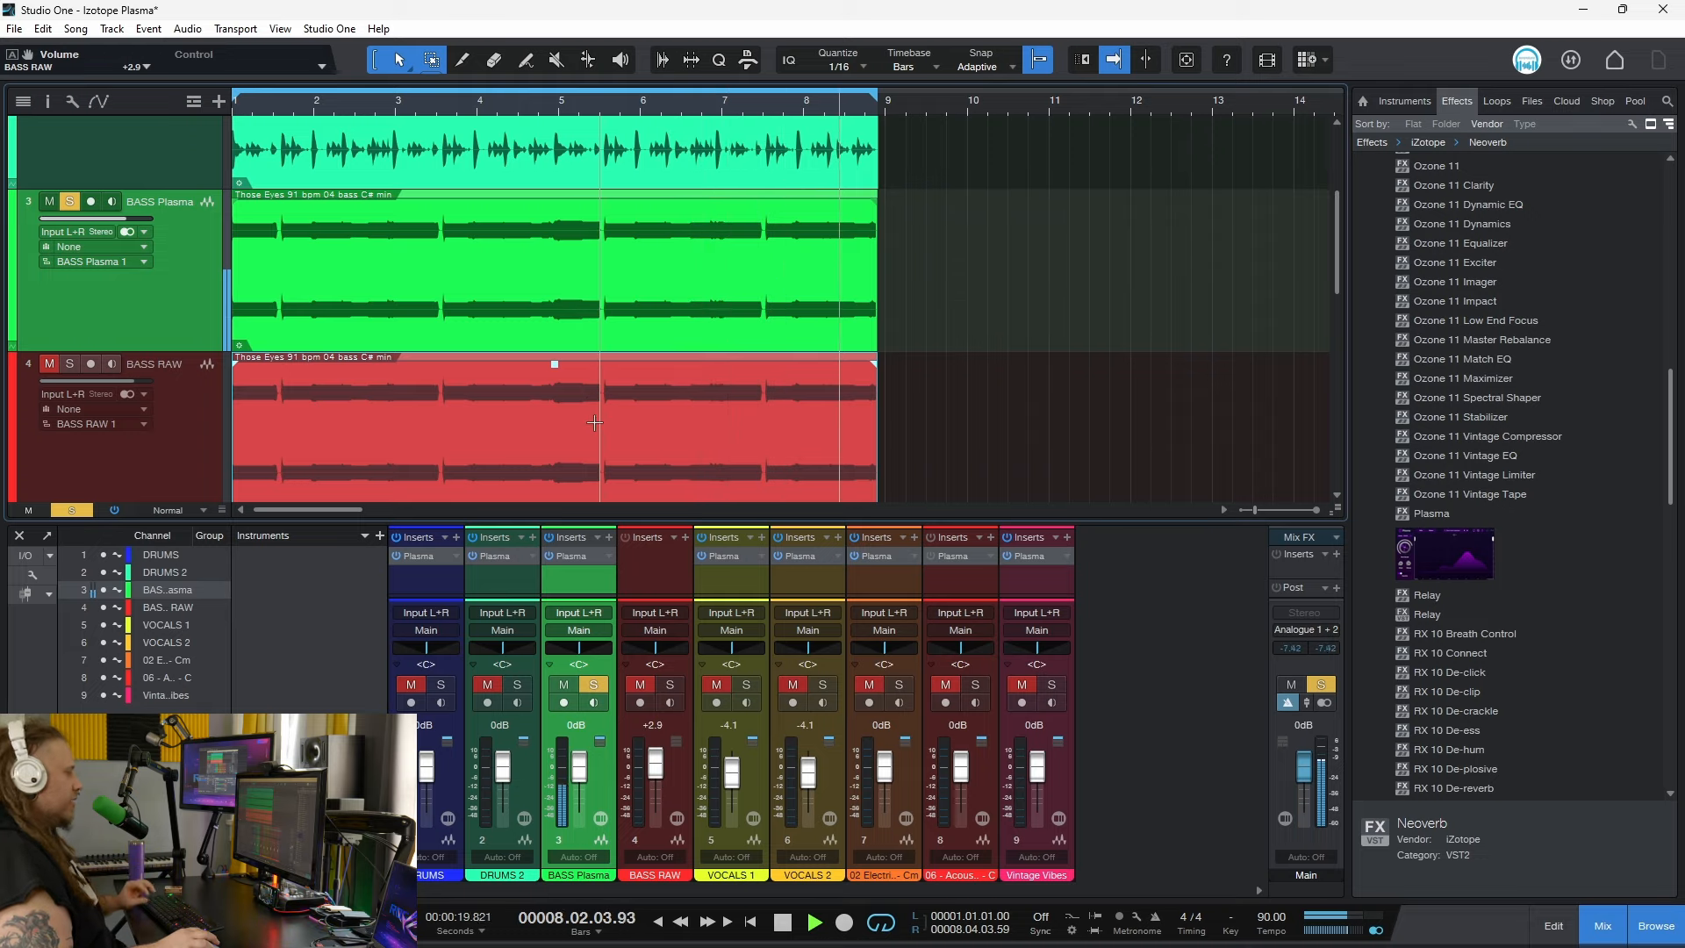
key("space")
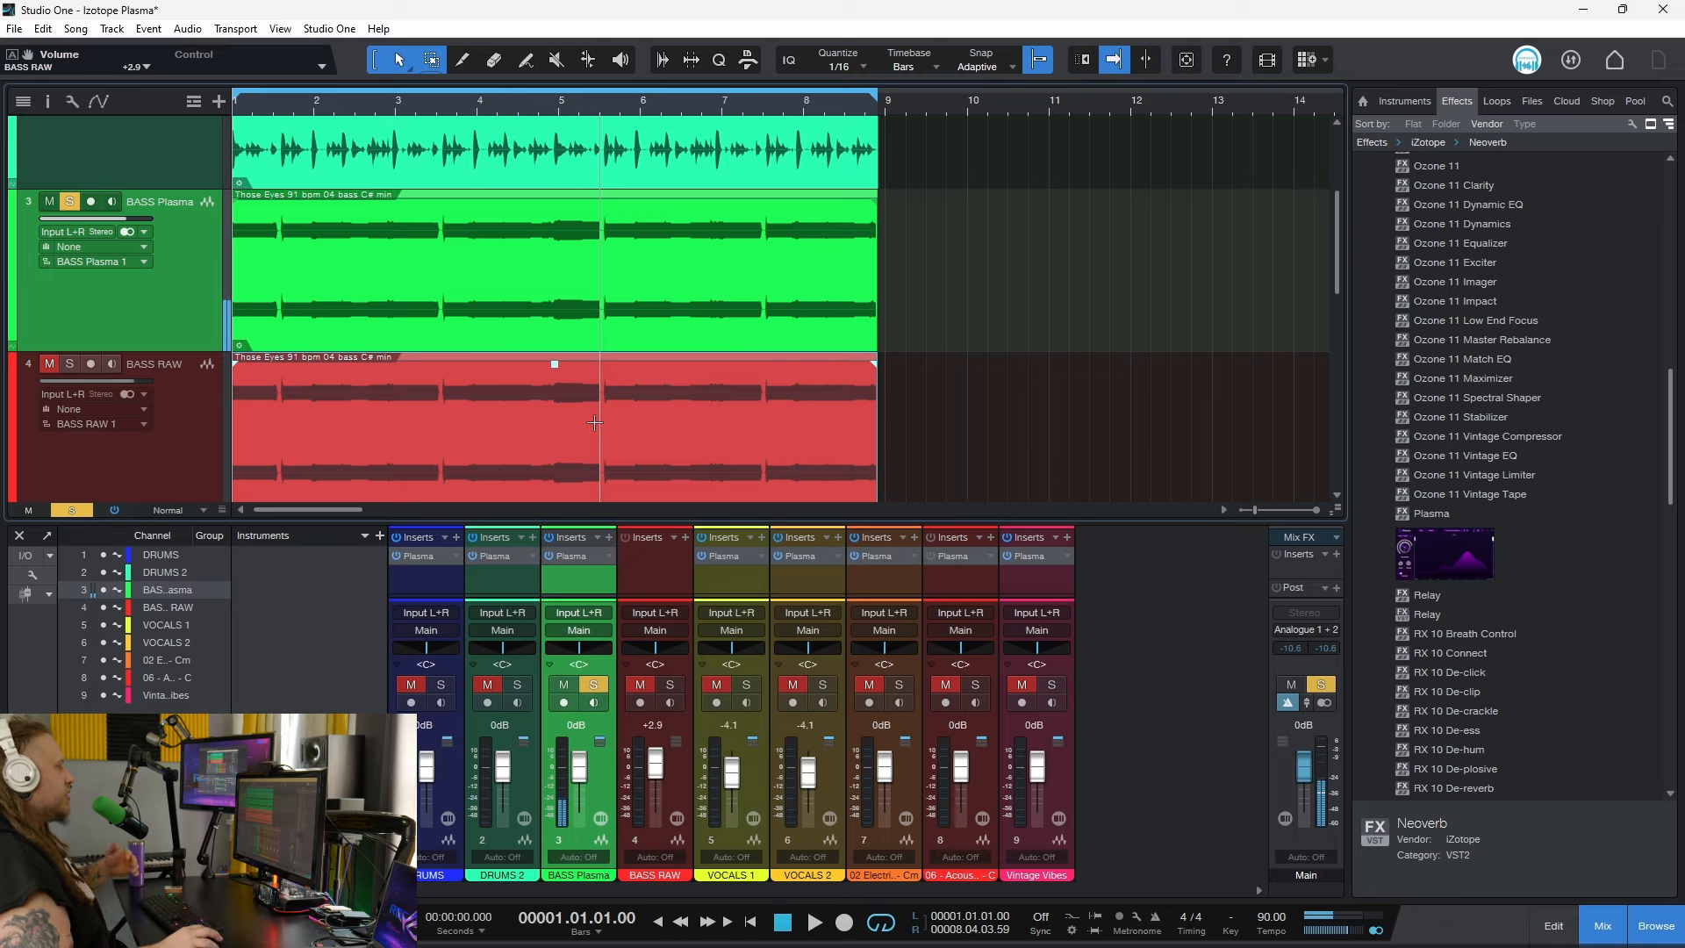
Solo DRUMS 2 together with BASS RAW, unsolo BASS Plasma, and play the drums with the unprocessed bass.
scroll(551, 337, "up", 2)
scroll(550, 335, "up", 2)
scroll(550, 336, "down", 4)
scroll(550, 335, "up", 3)
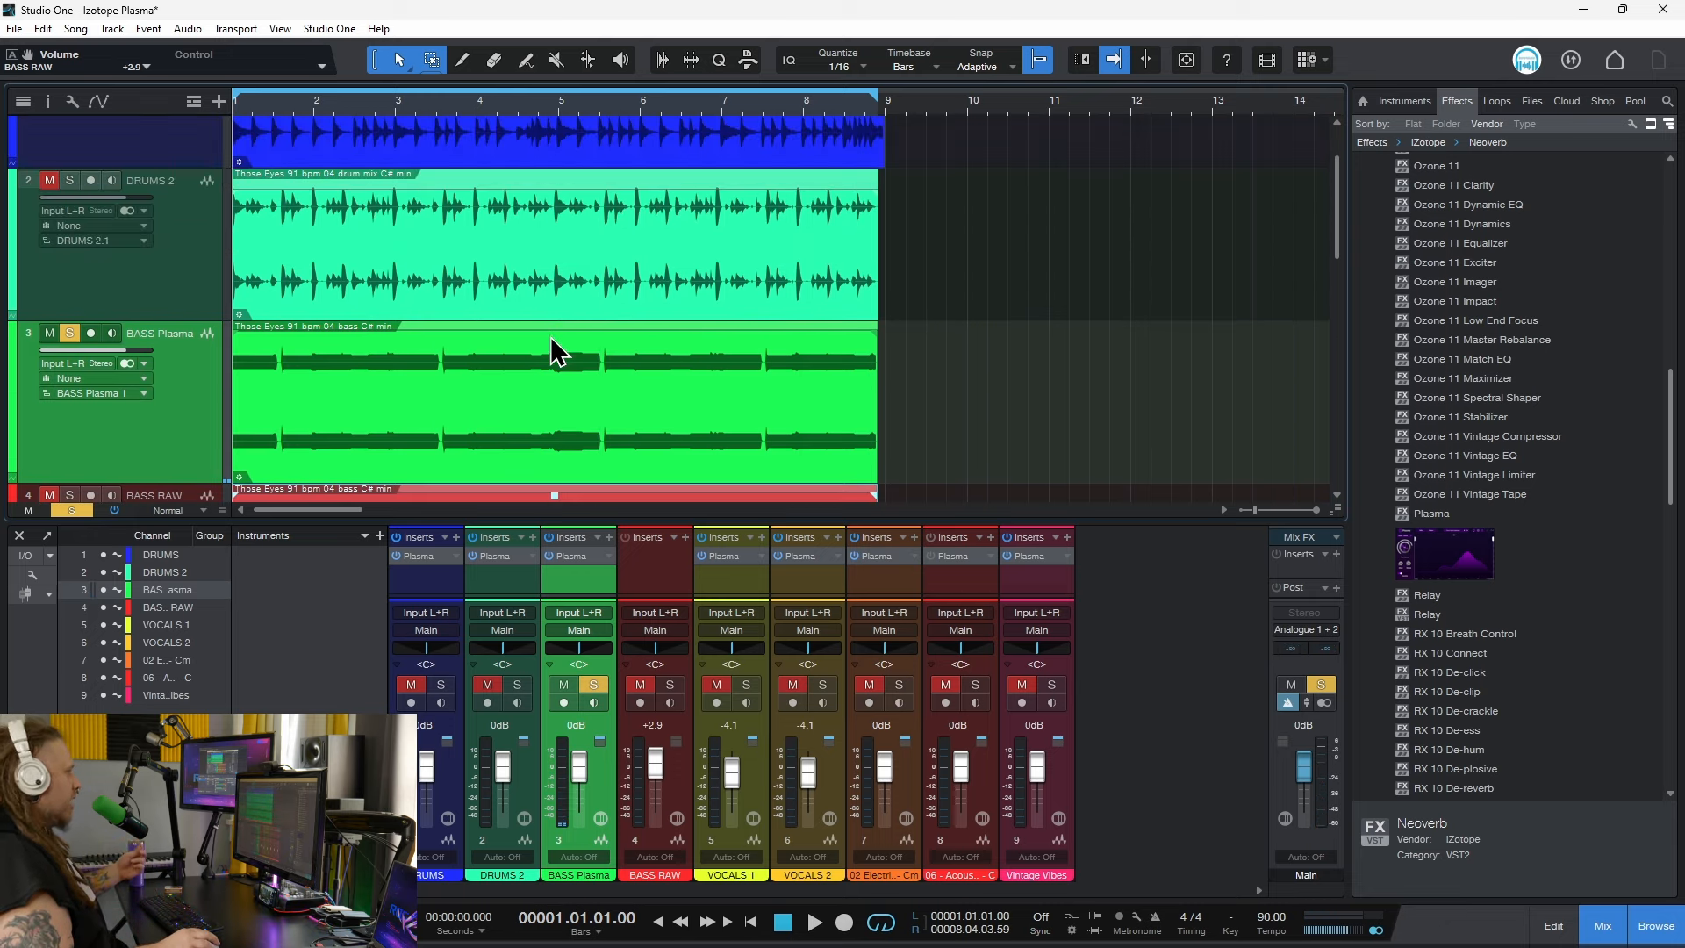
left_click(70, 179)
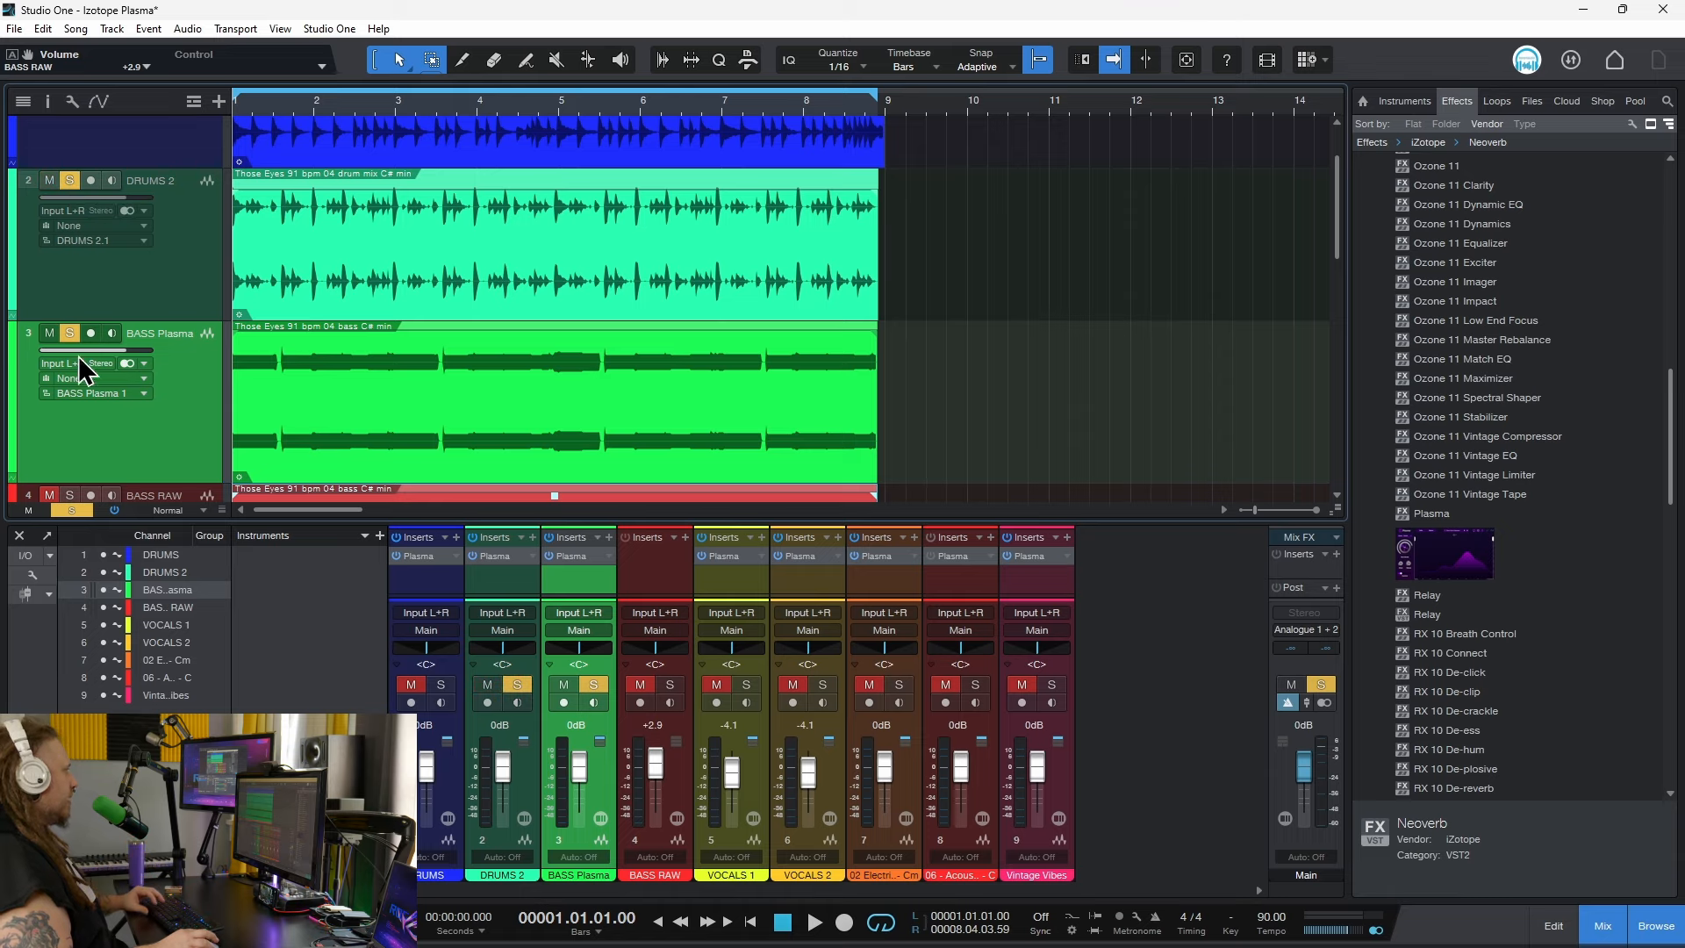
left_click(70, 334)
scroll(163, 385, "down", 1)
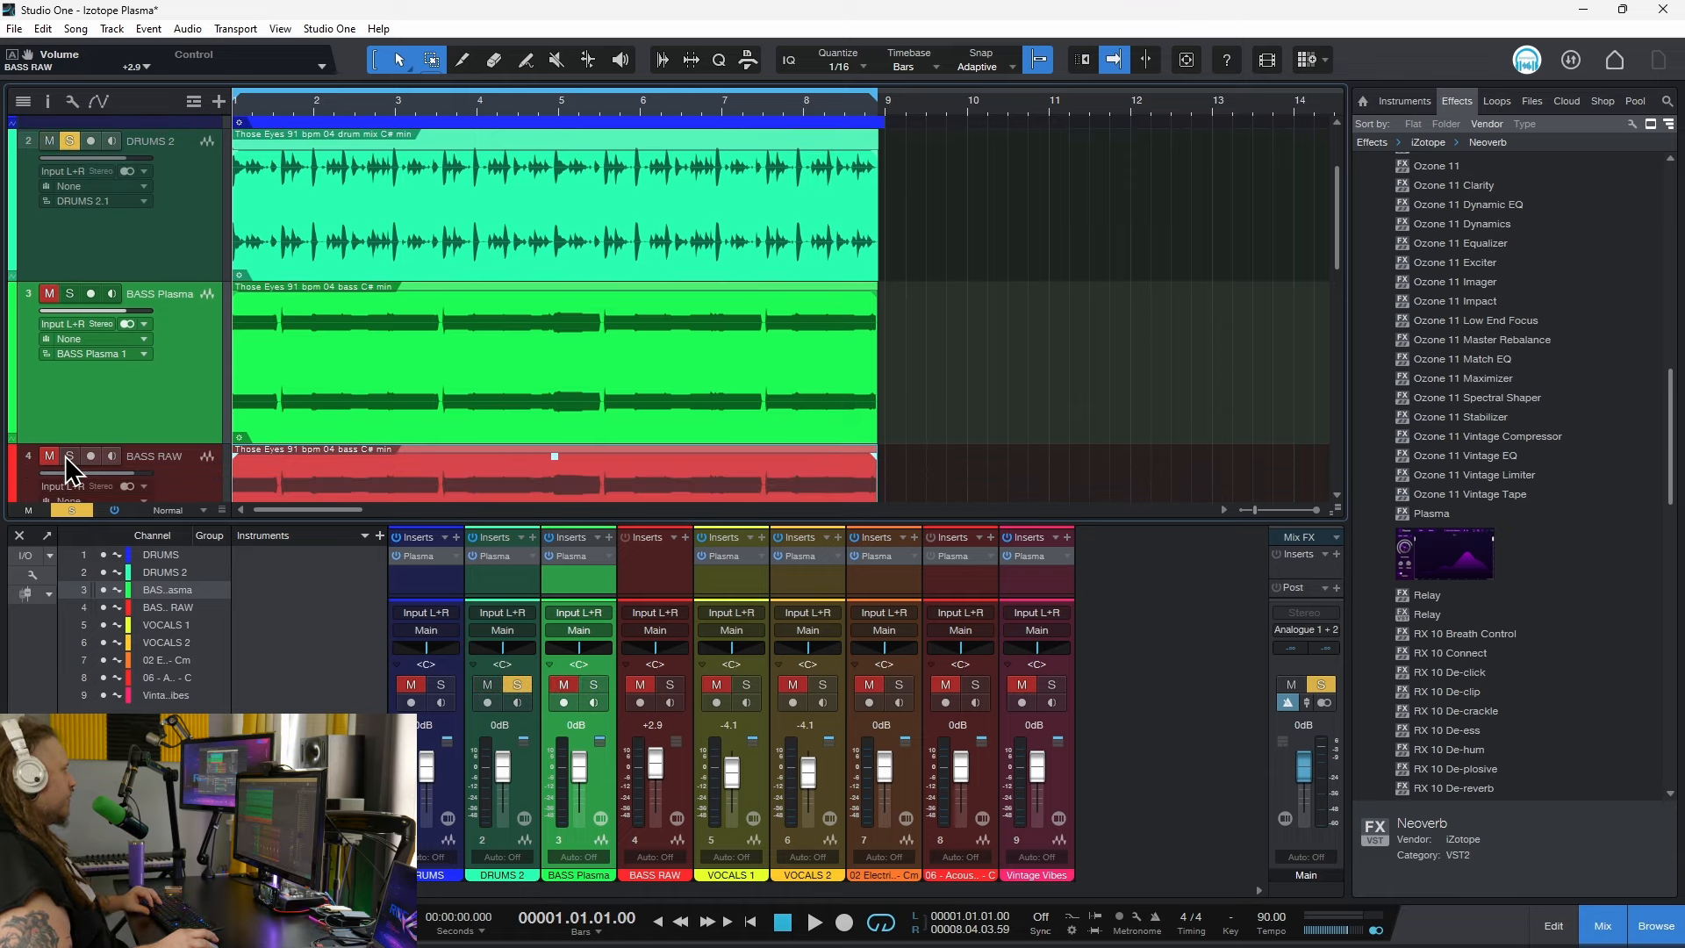
left_click(69, 457)
scroll(264, 474, "down", 1)
scroll(355, 486, "up", 1)
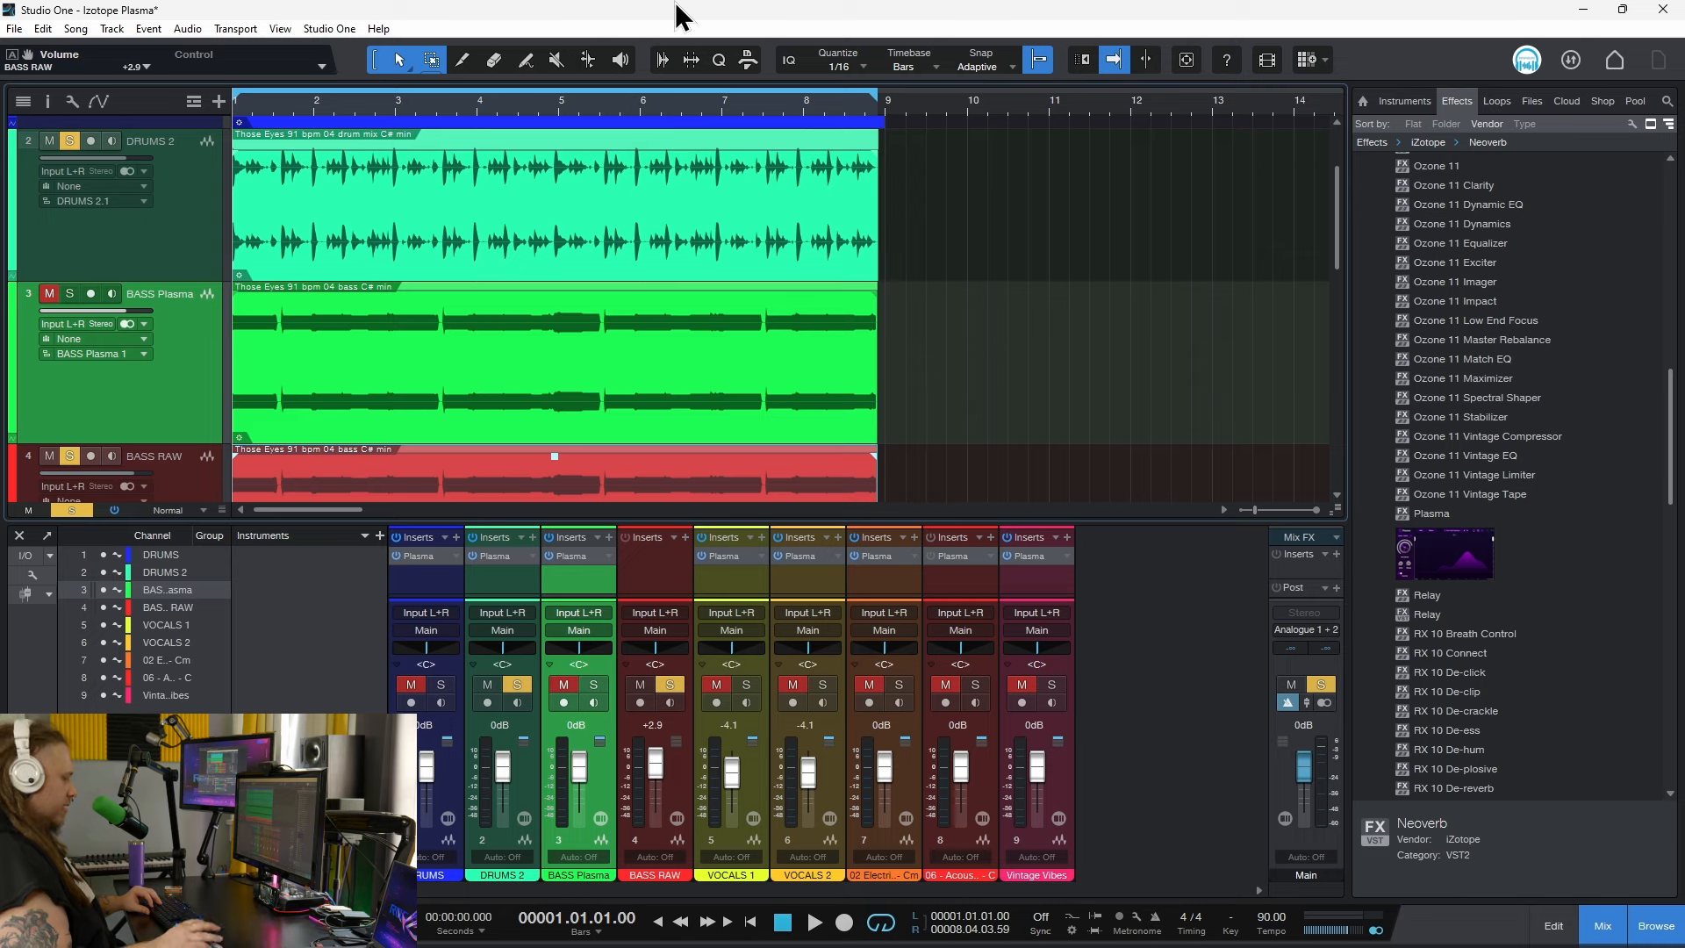
key("space")
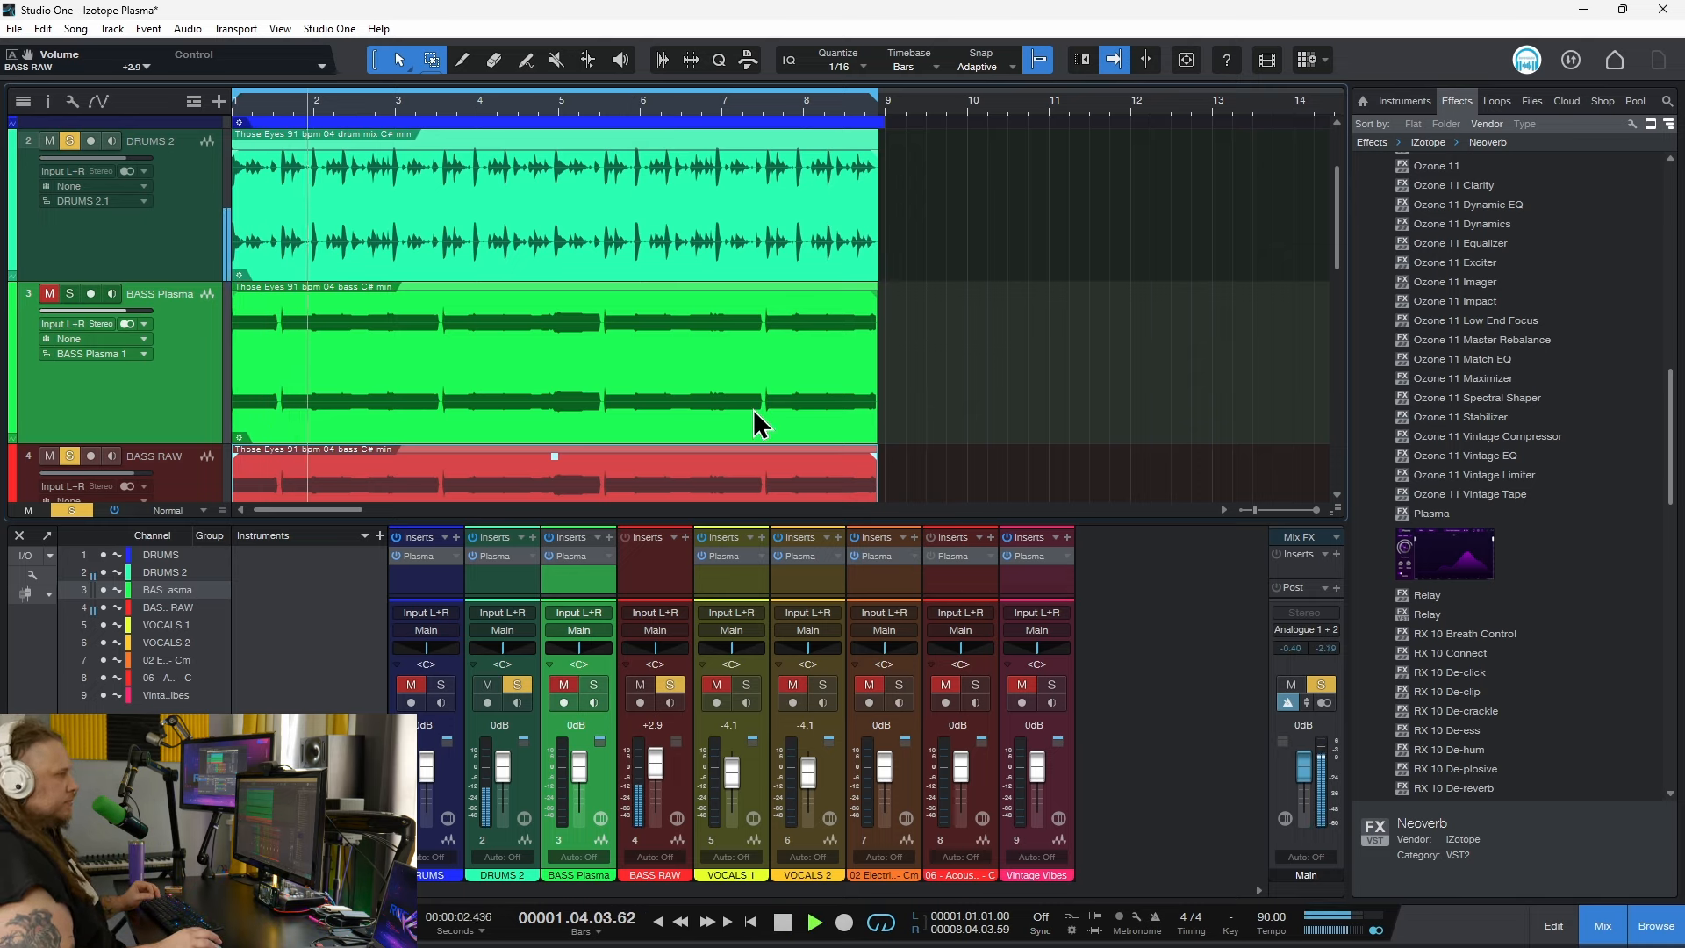
Replace BASS RAW with soloed BASS Plasma alongside DRUMS 2, and lower the BASS Plasma volume to -3.3 dB during playback.
scroll(1060, 292, "down", 1)
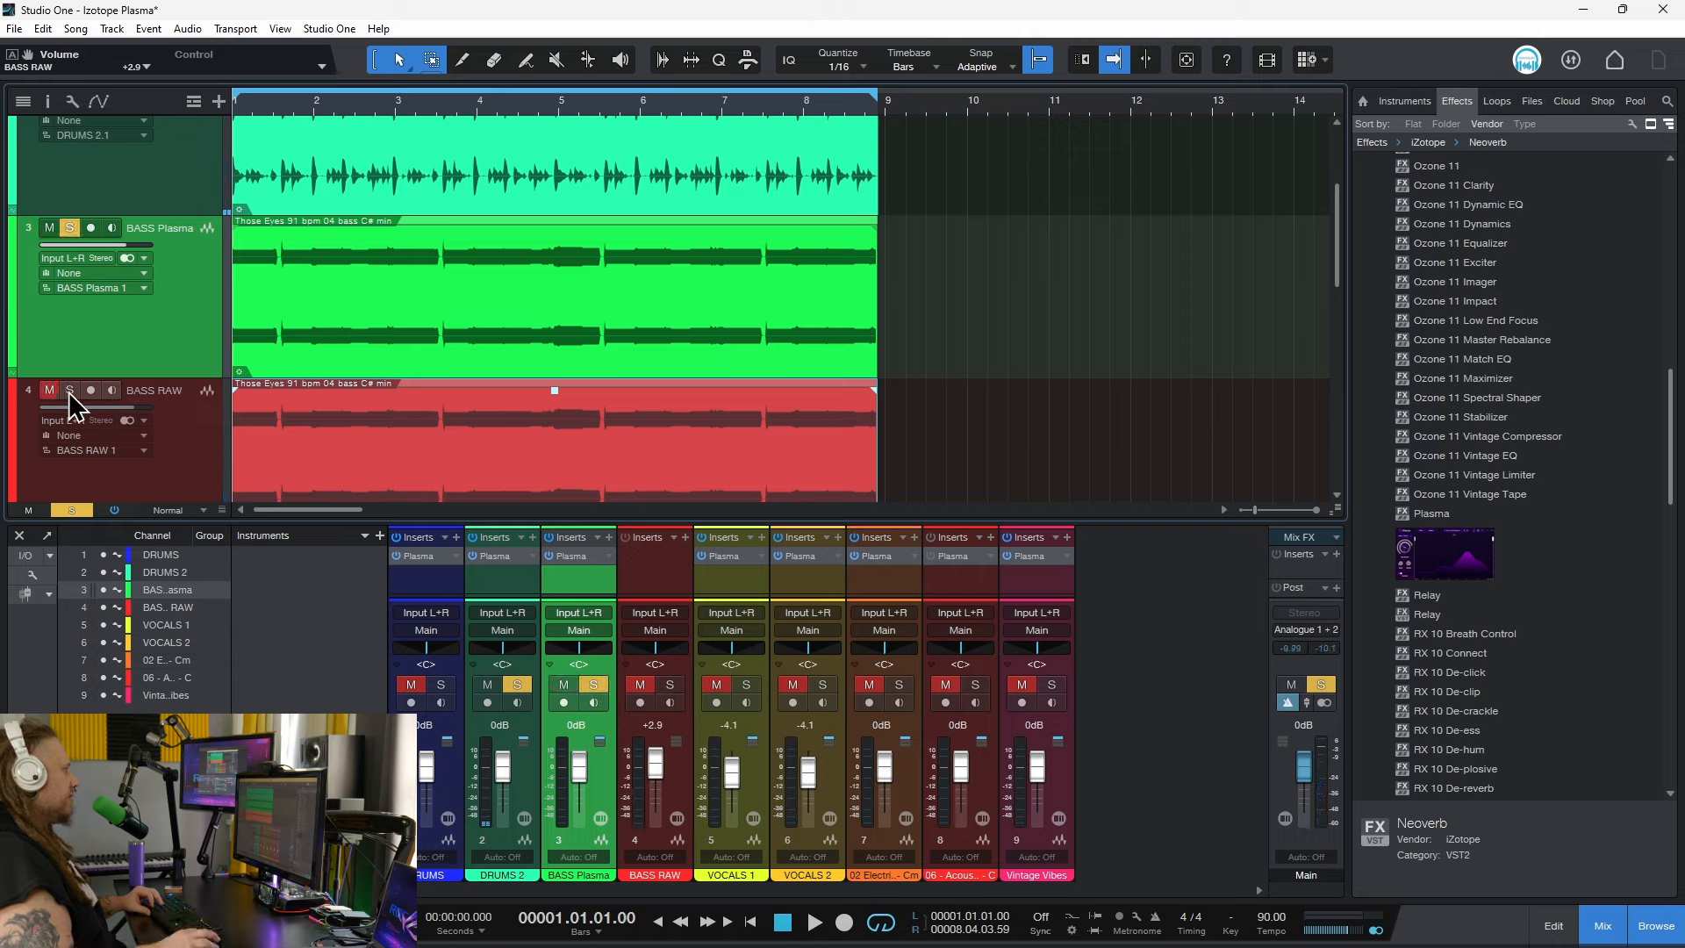
key("space")
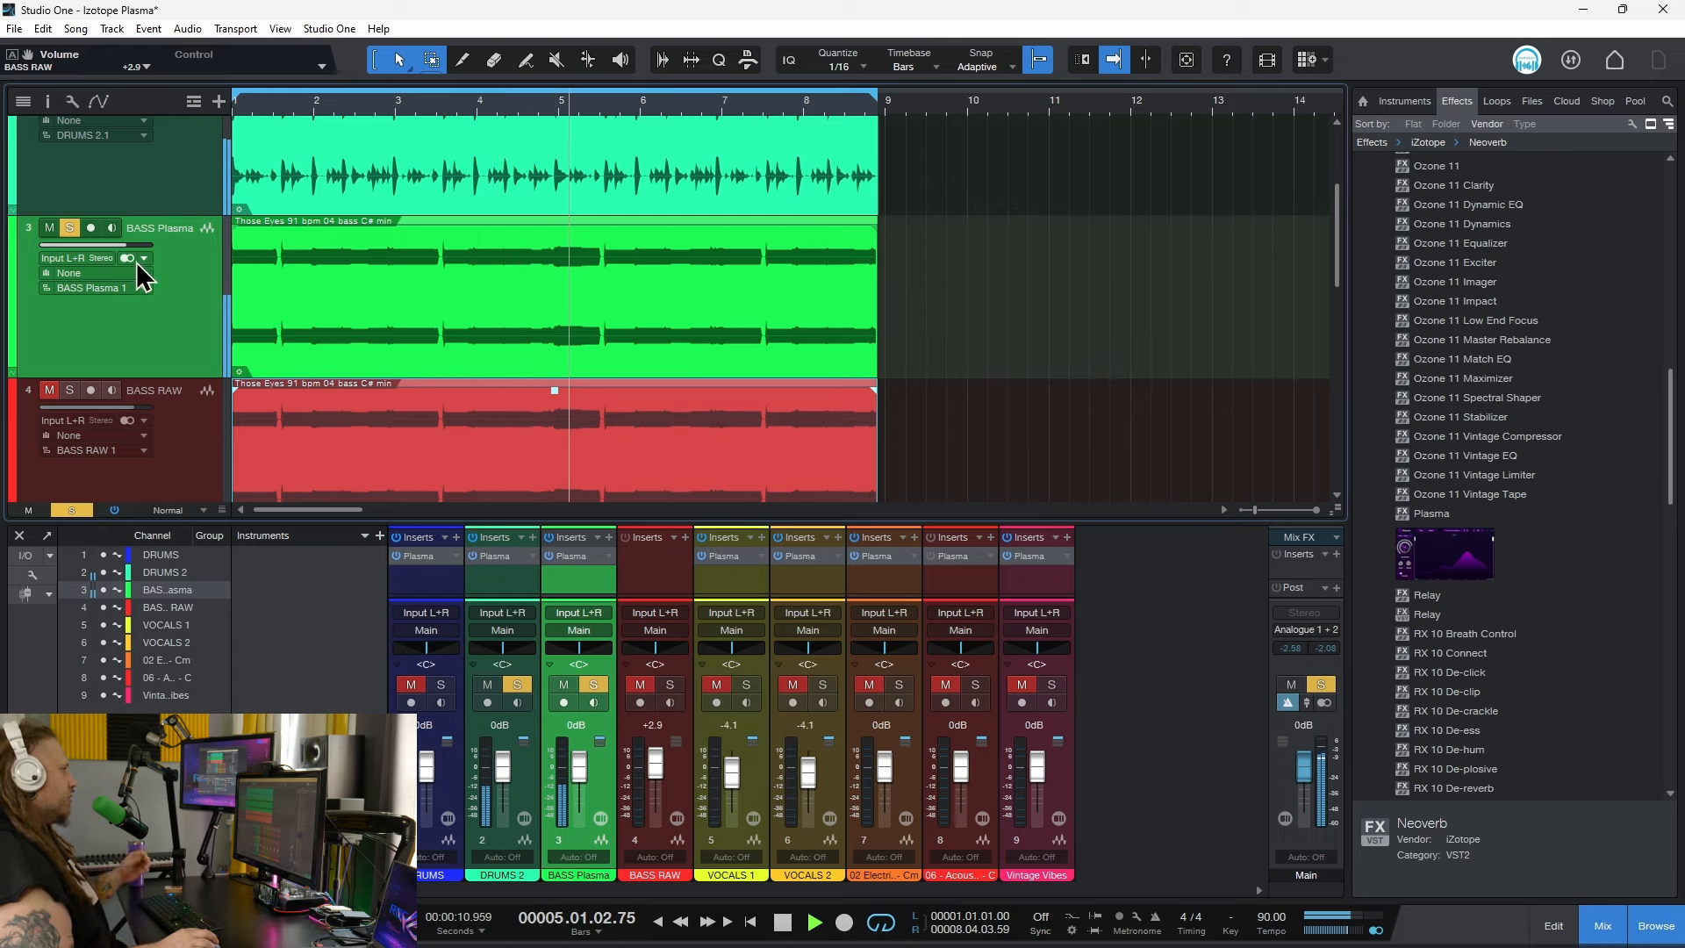
left_click_drag(119, 245, 117, 249)
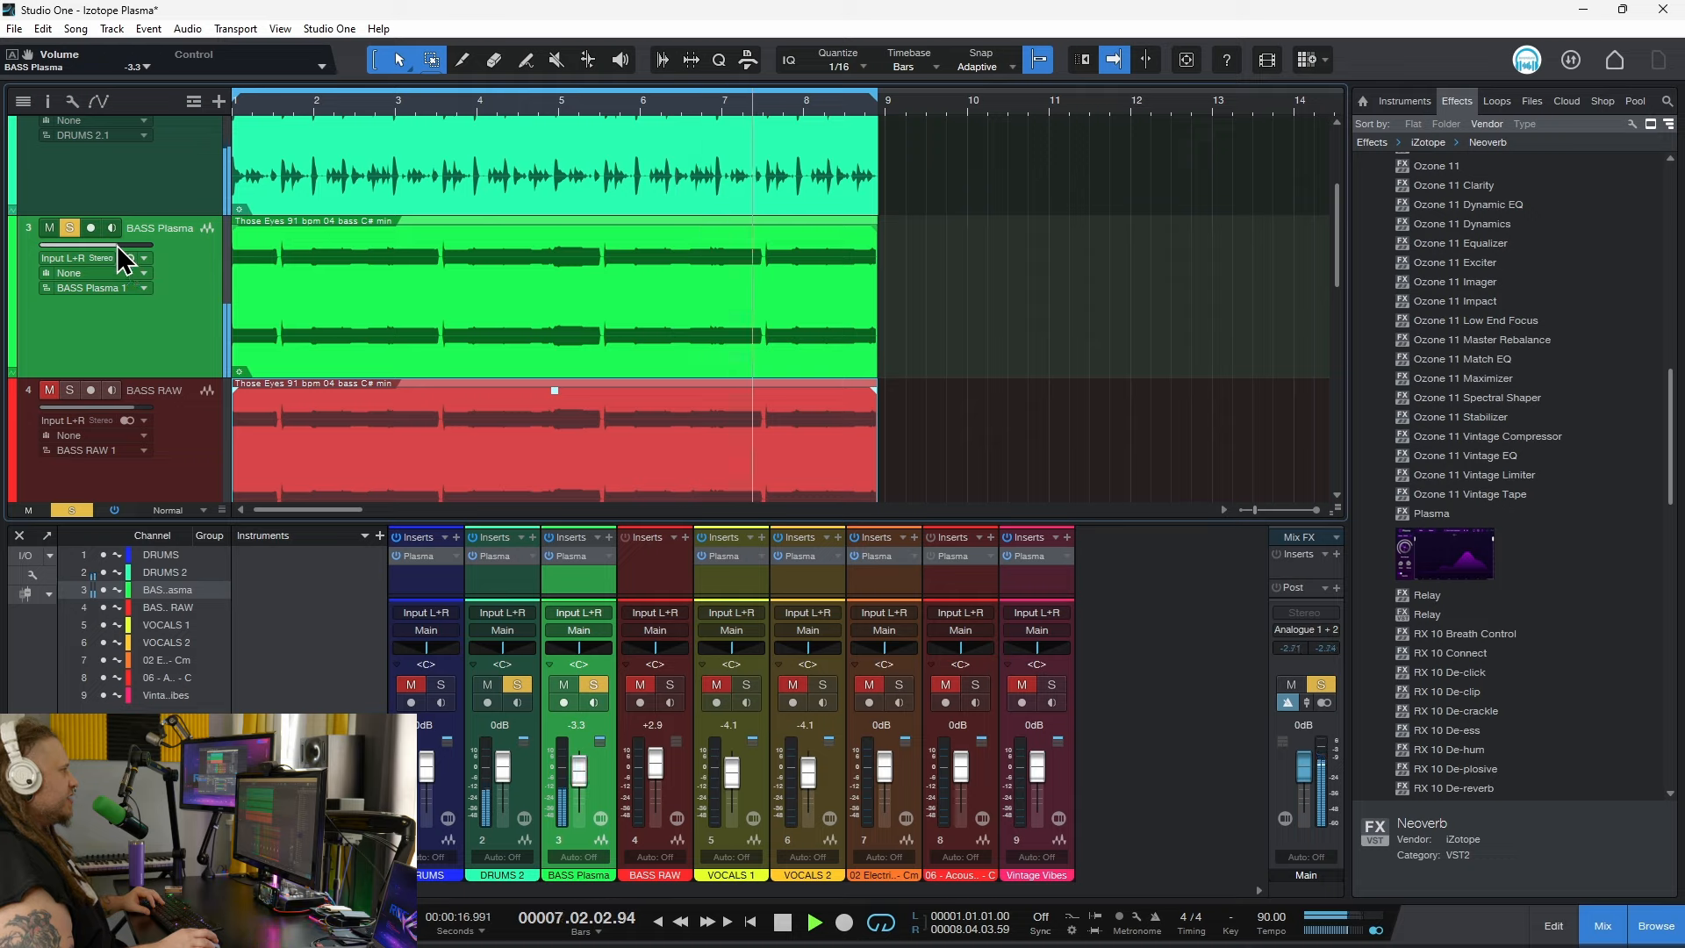
key("space")
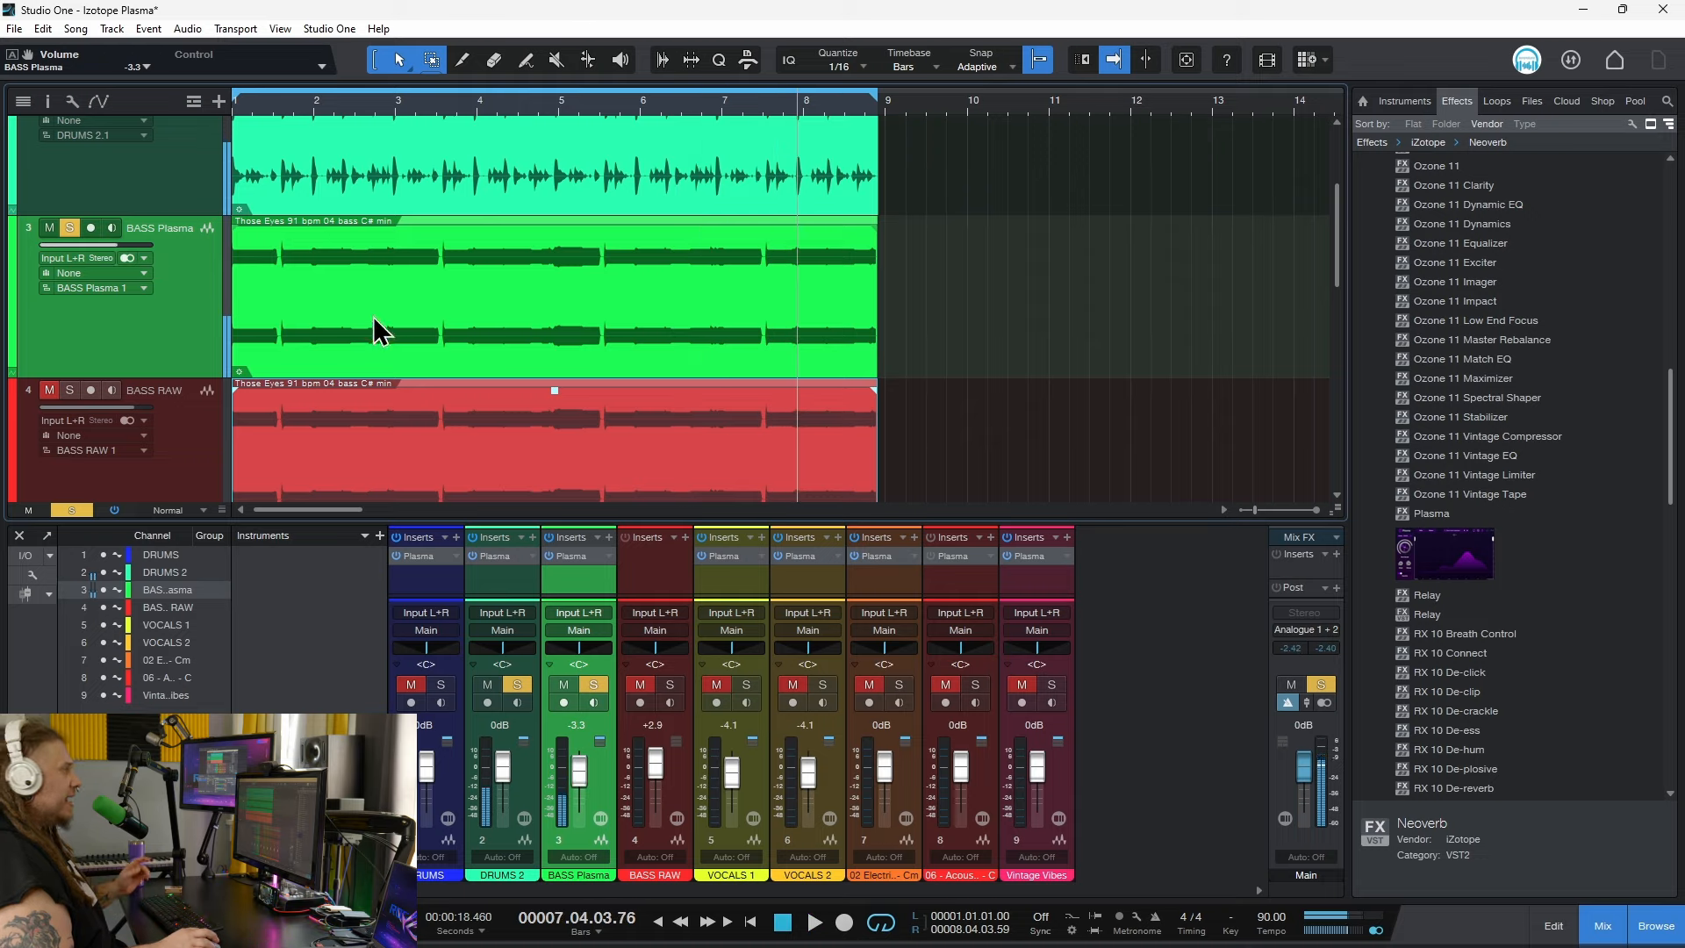
Play DRUMS 2 with BASS Plasma from the song start, and switch the solo to BASS RAW for comparison.
key("Home")
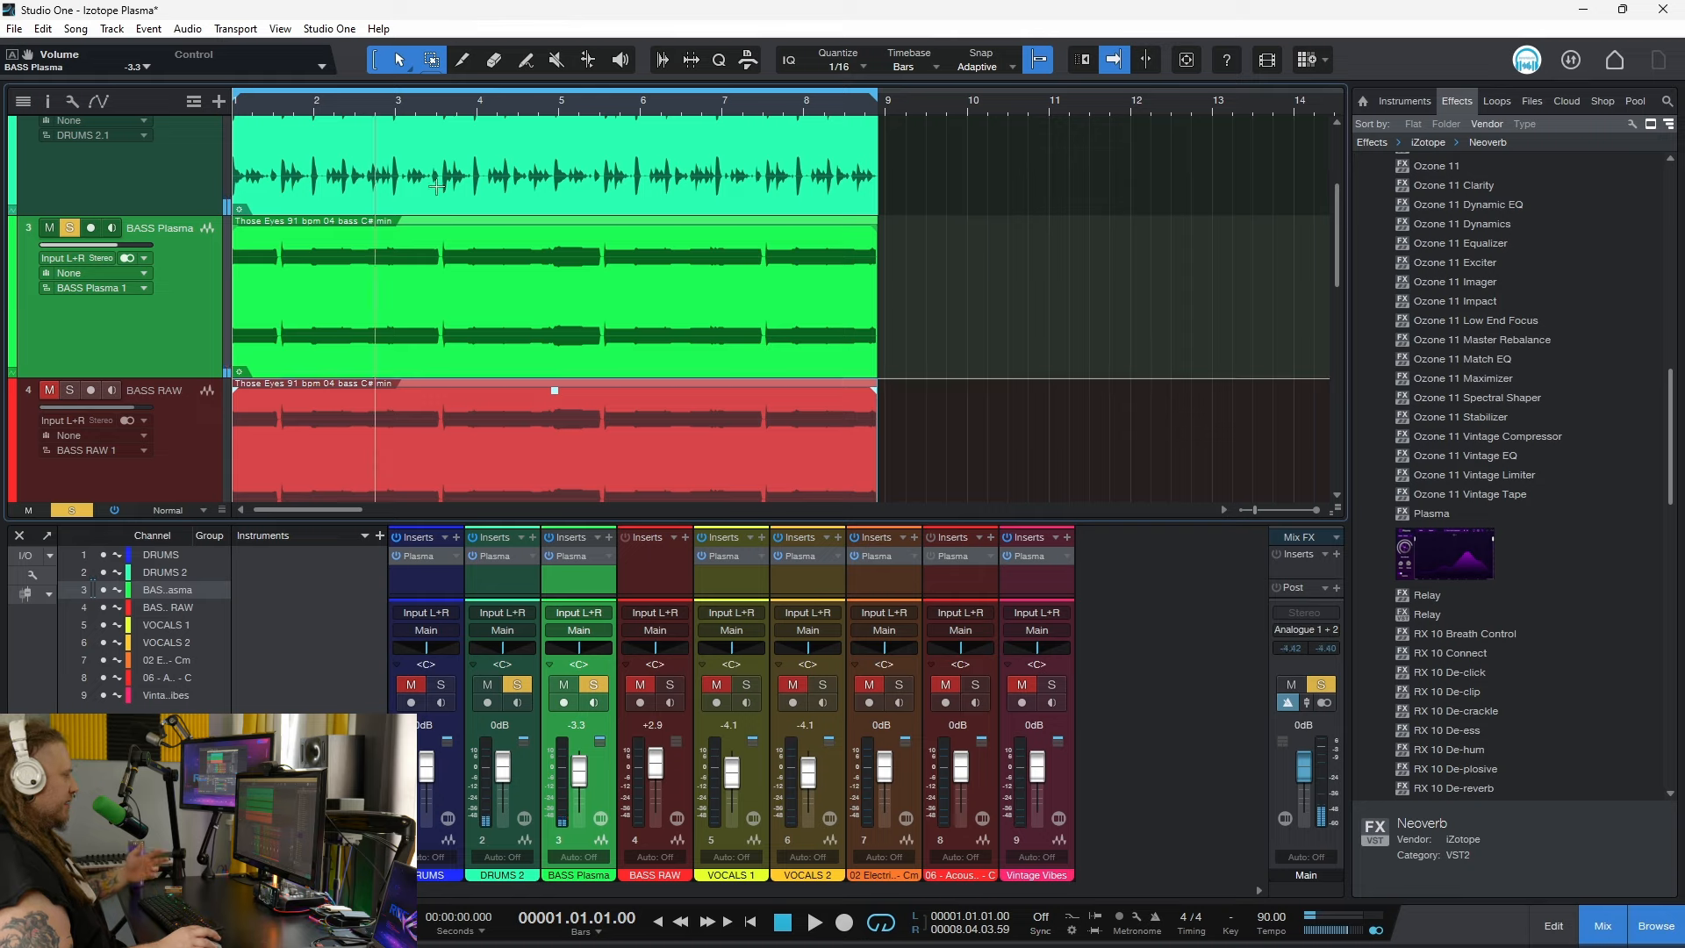
key("space")
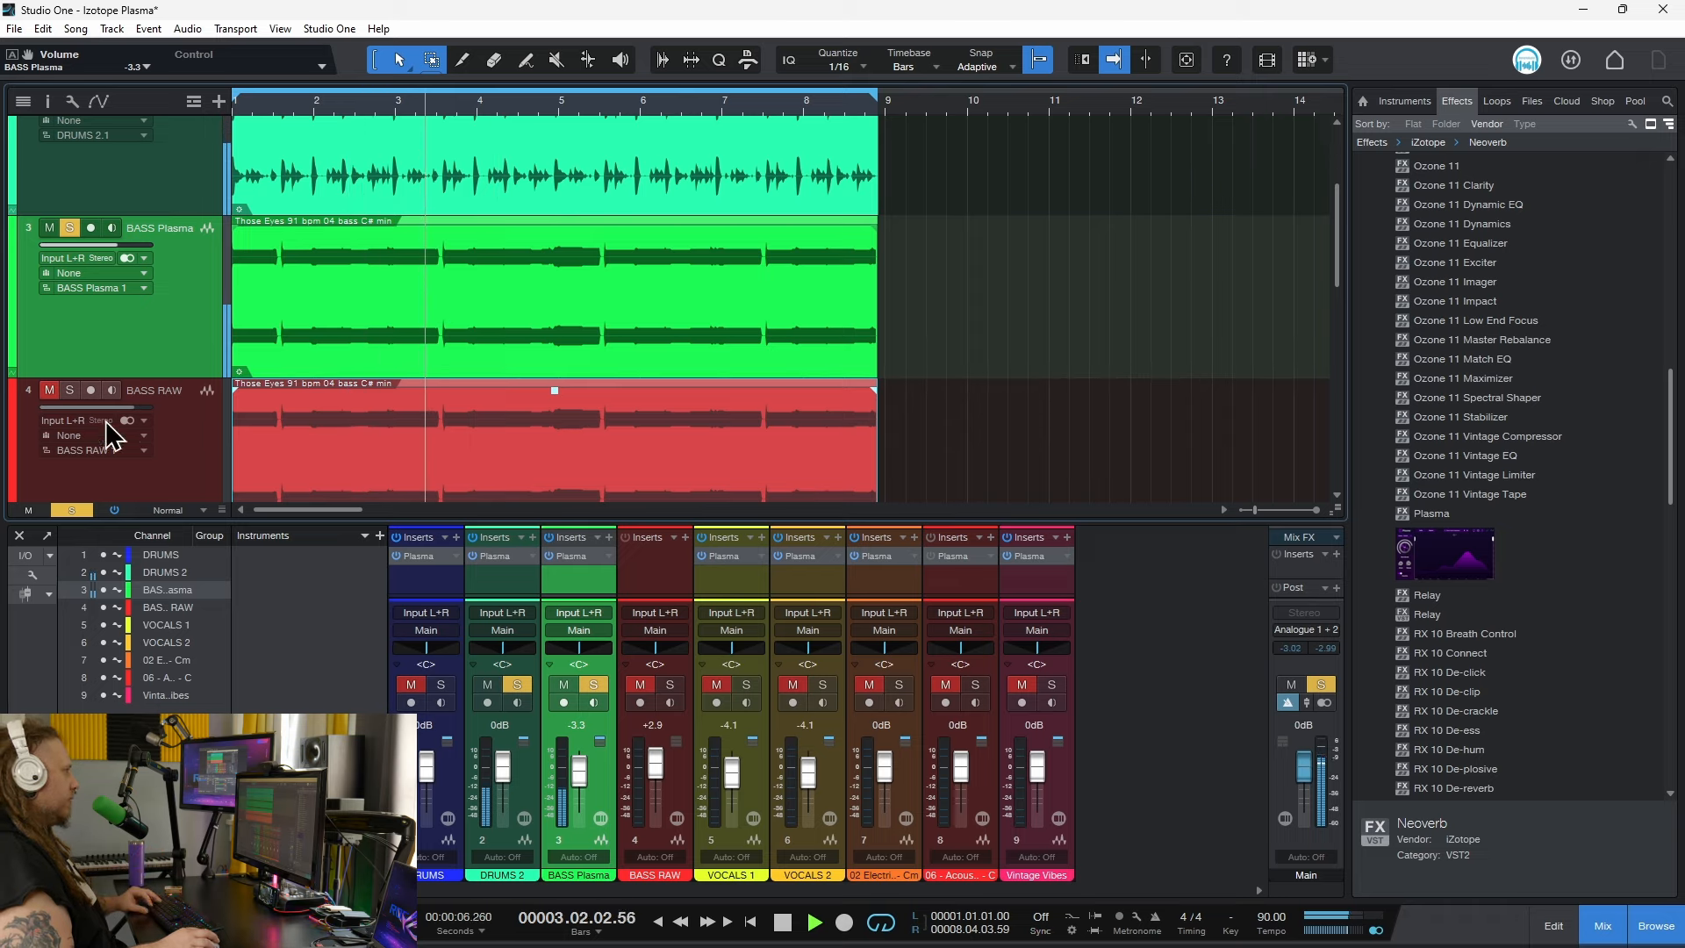
key("space")
left_click(68, 229)
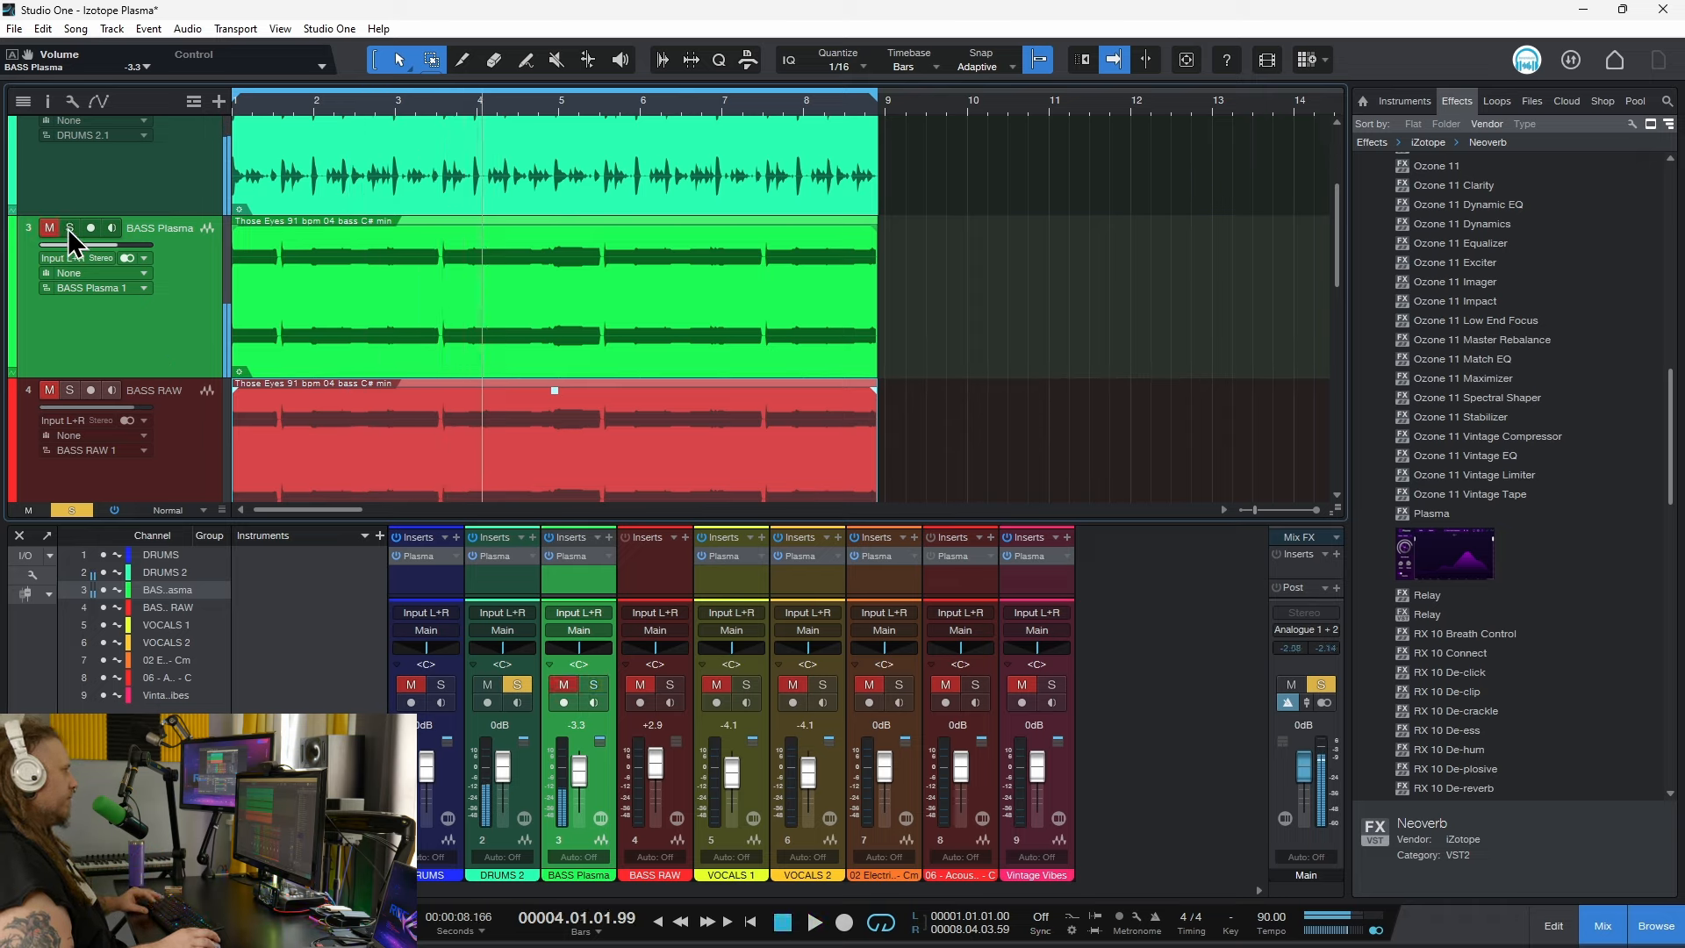
left_click(68, 391)
key("space")
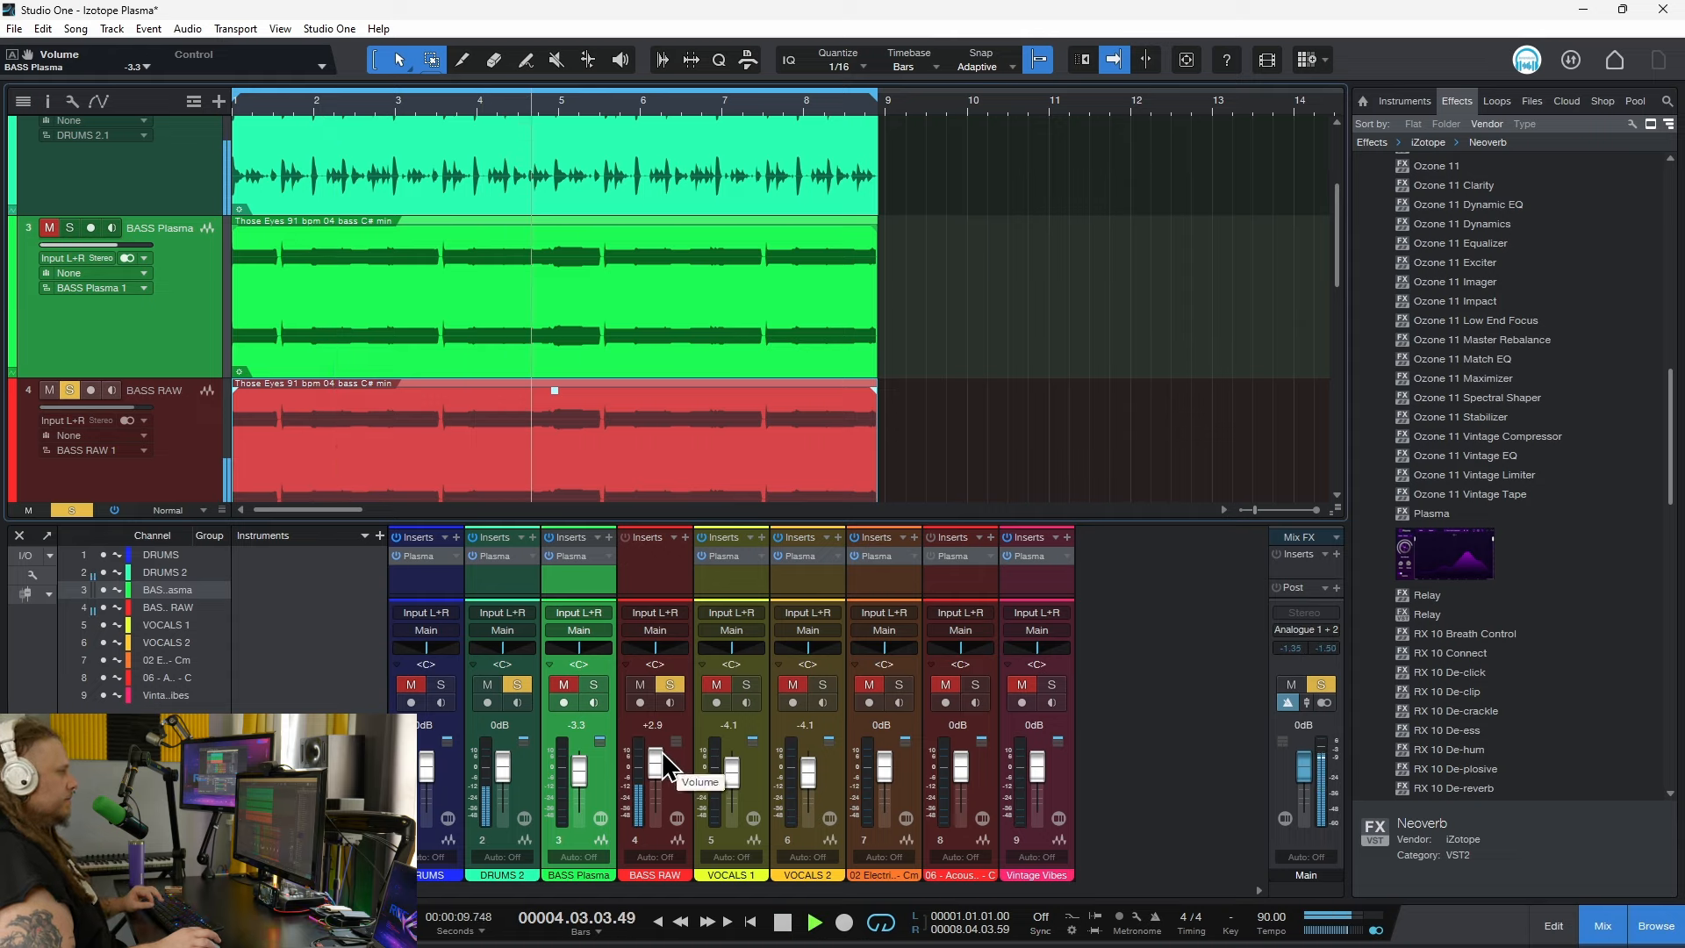
Switch the solo back to BASS Plasma, listen to it with the drums, and return playback to the song start.
left_click(69, 390)
left_click(68, 223)
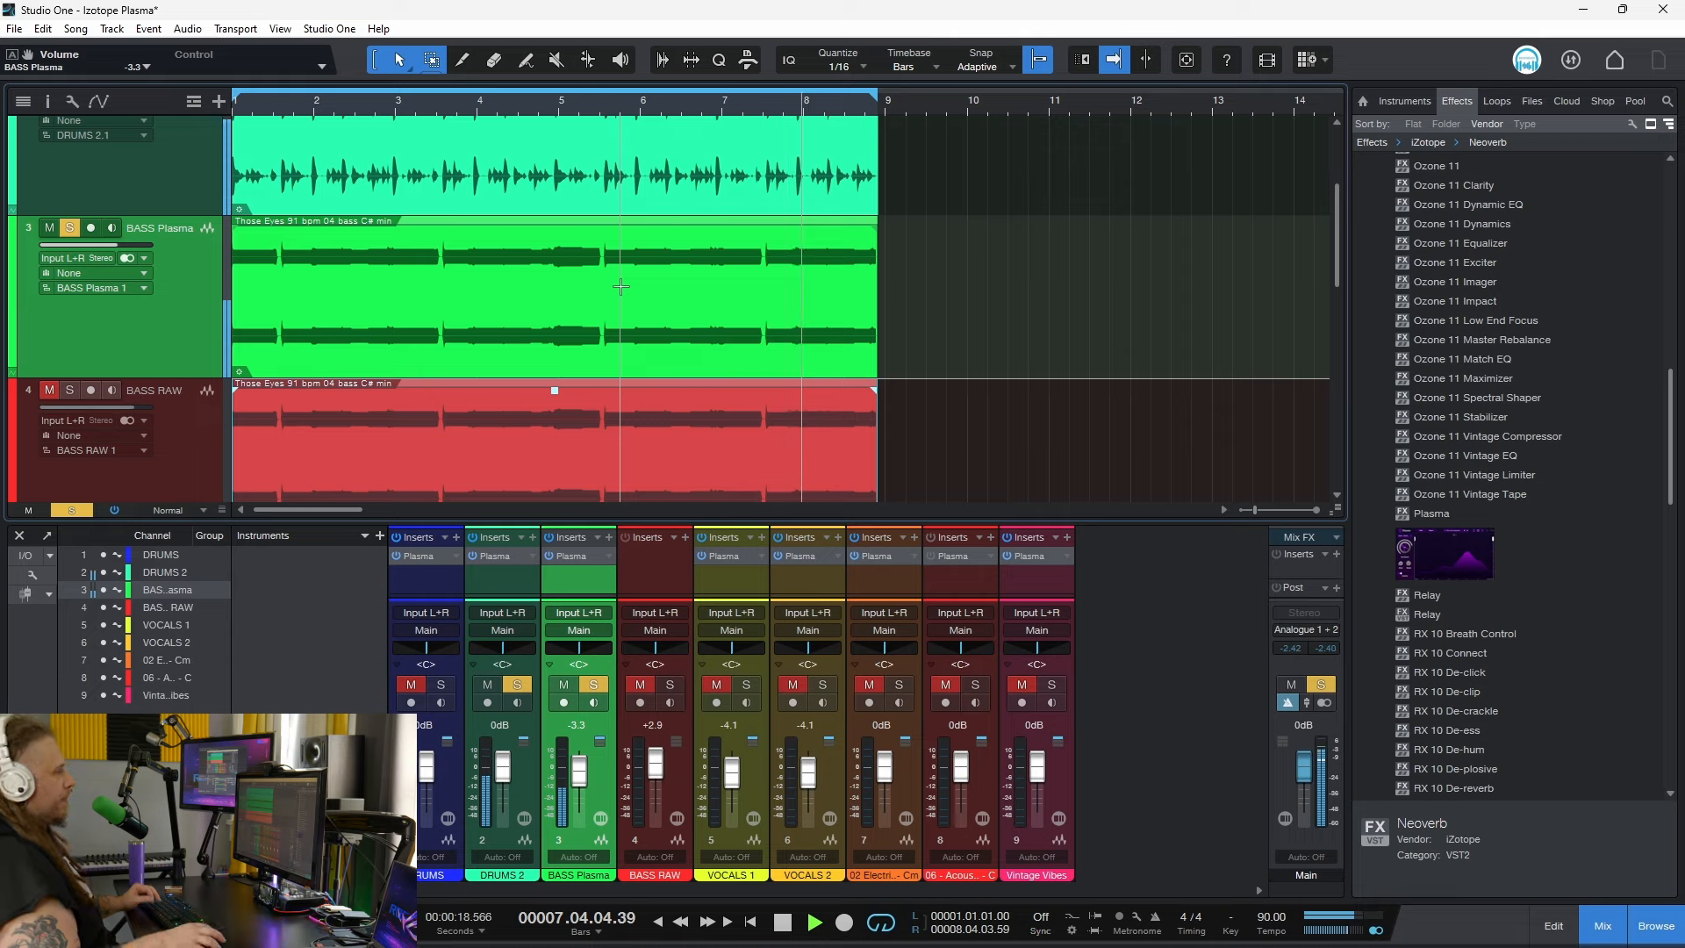
key("space")
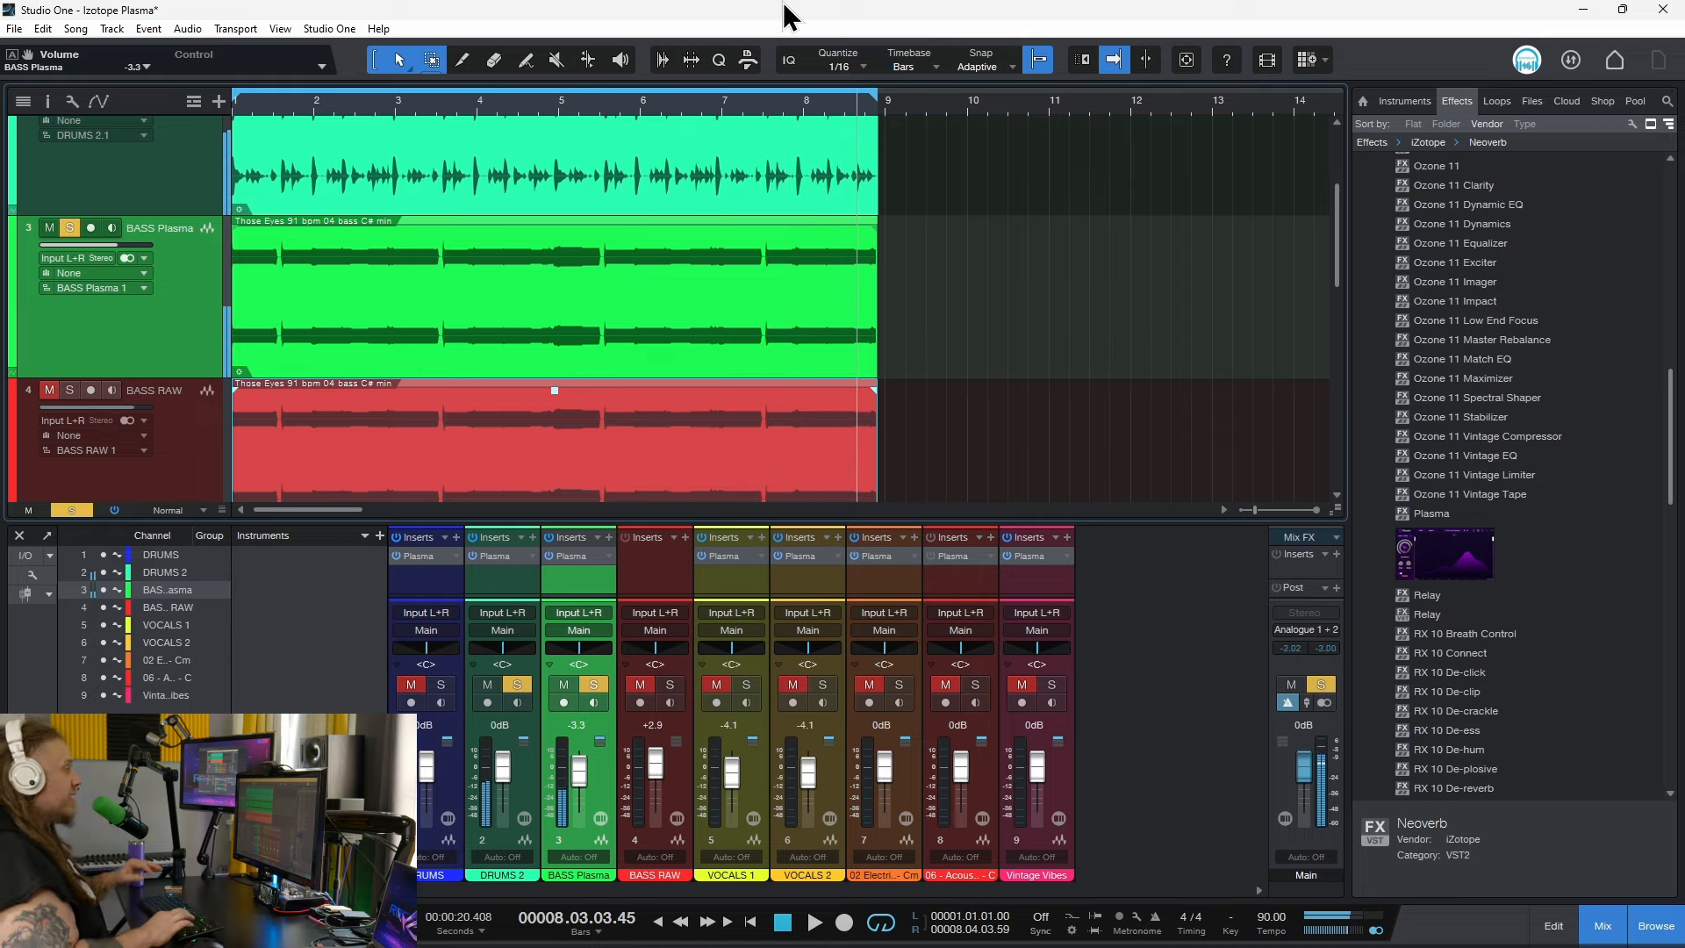
key("Home")
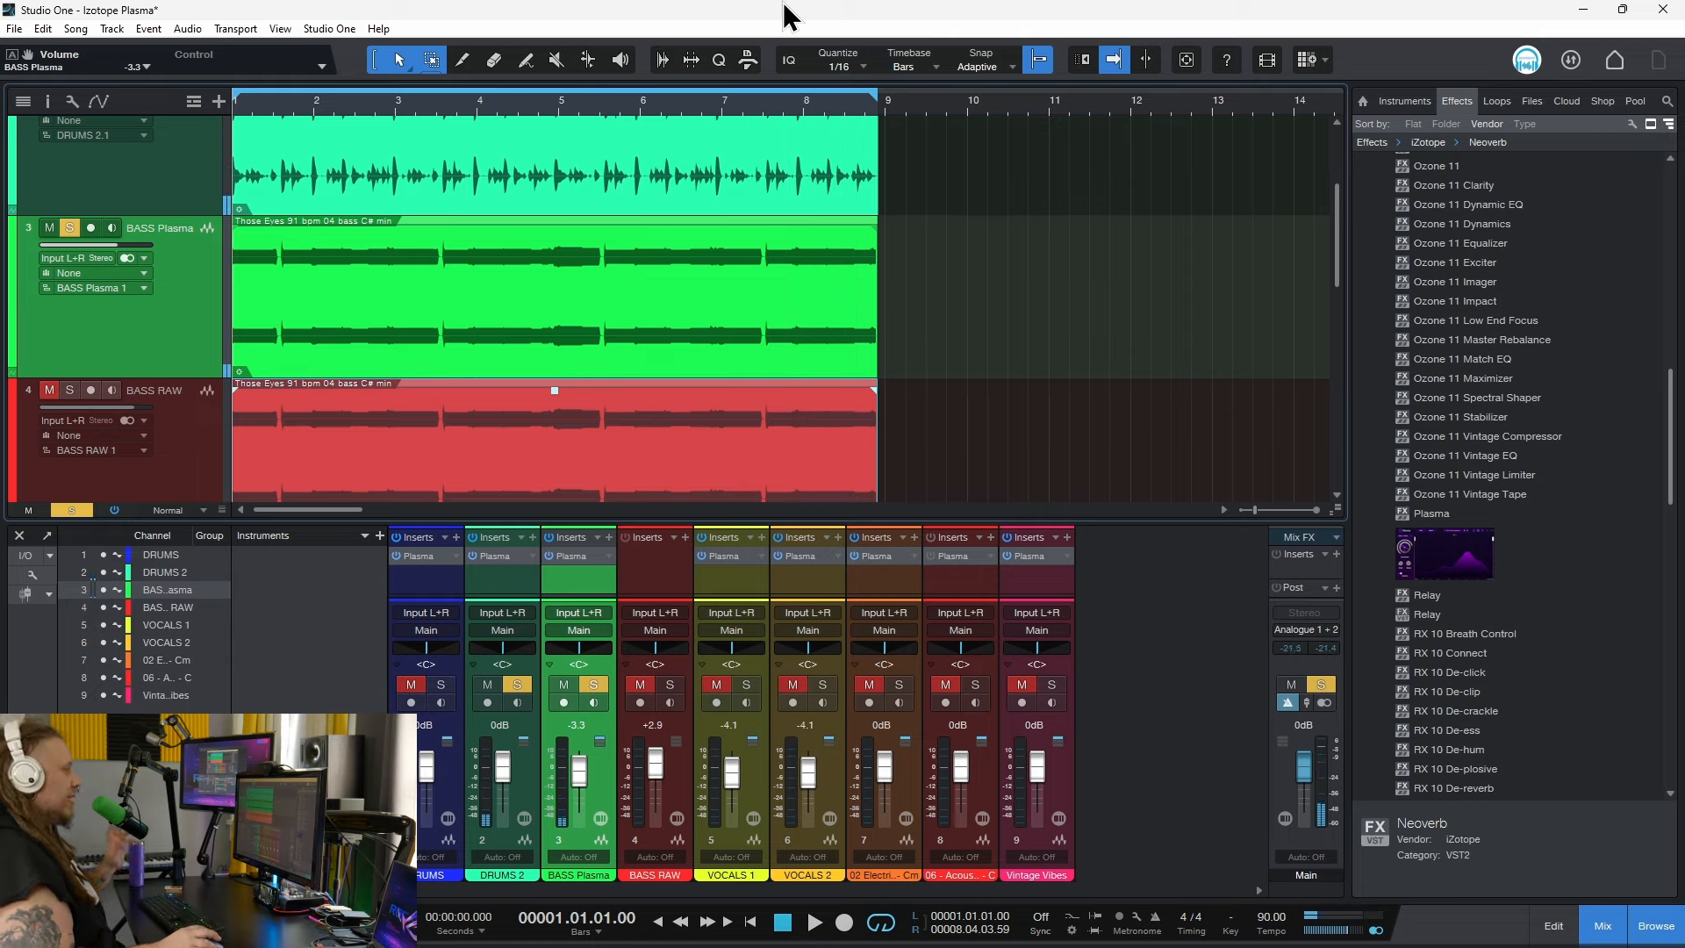
Hide the mixer and solo VOCALS 1 with the playback position set in bar 5.
left_click(1597, 934)
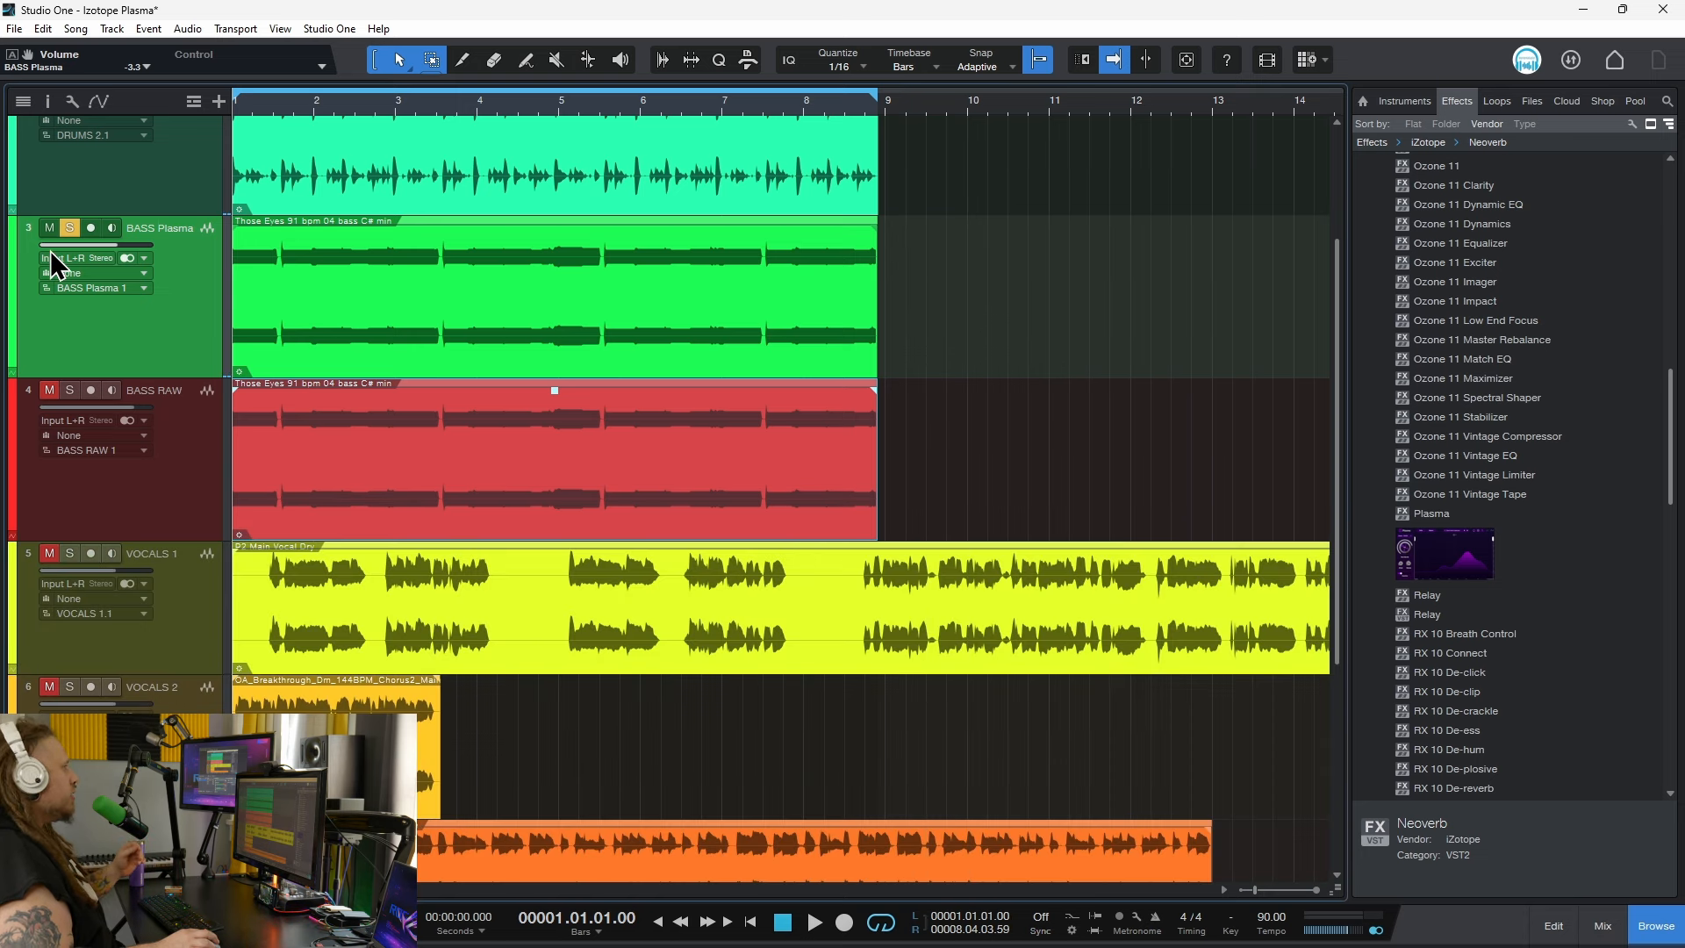
scroll(440, 323, "down", 3)
left_click(562, 448)
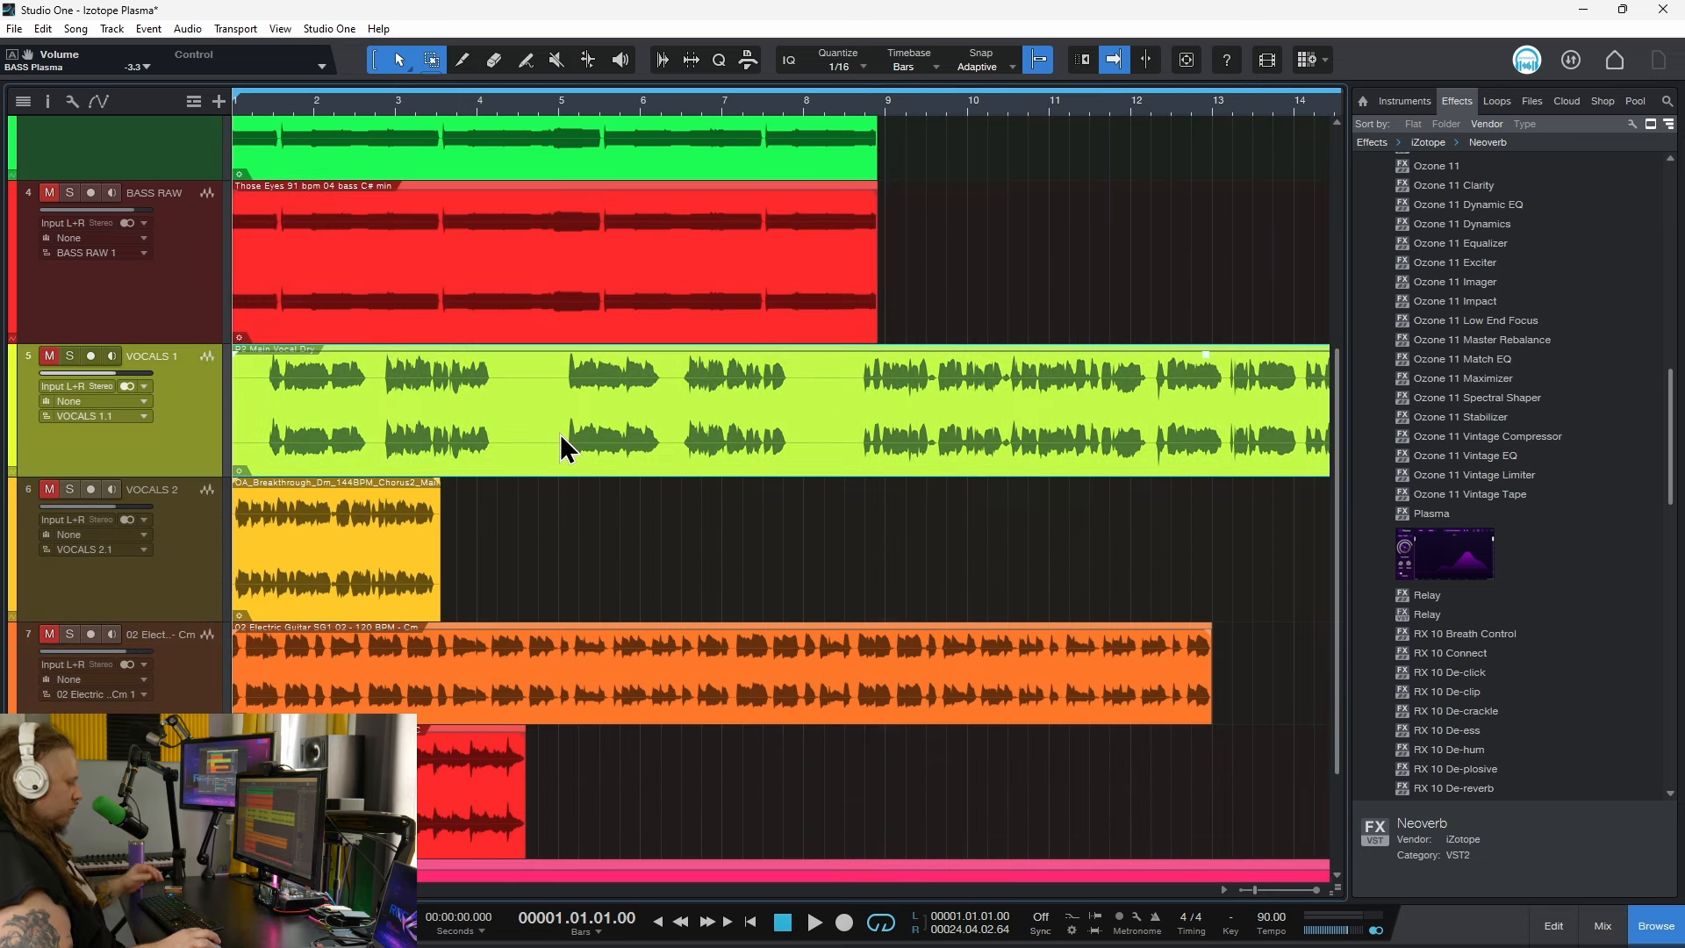
left_click(70, 356)
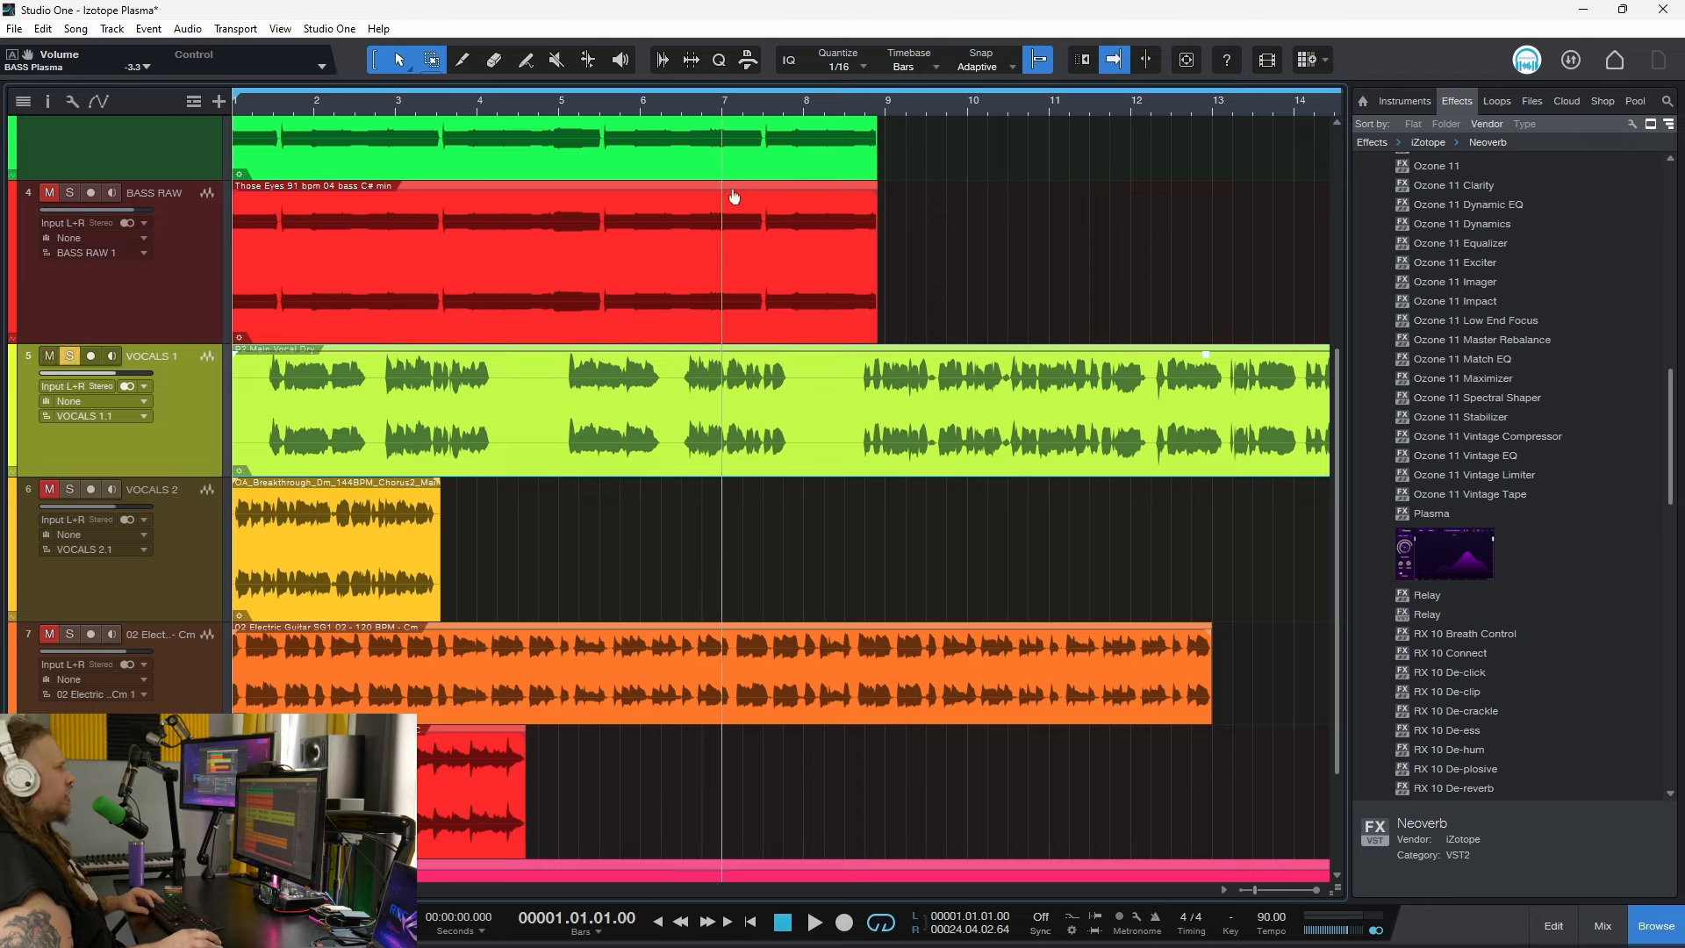
left_click(878, 107)
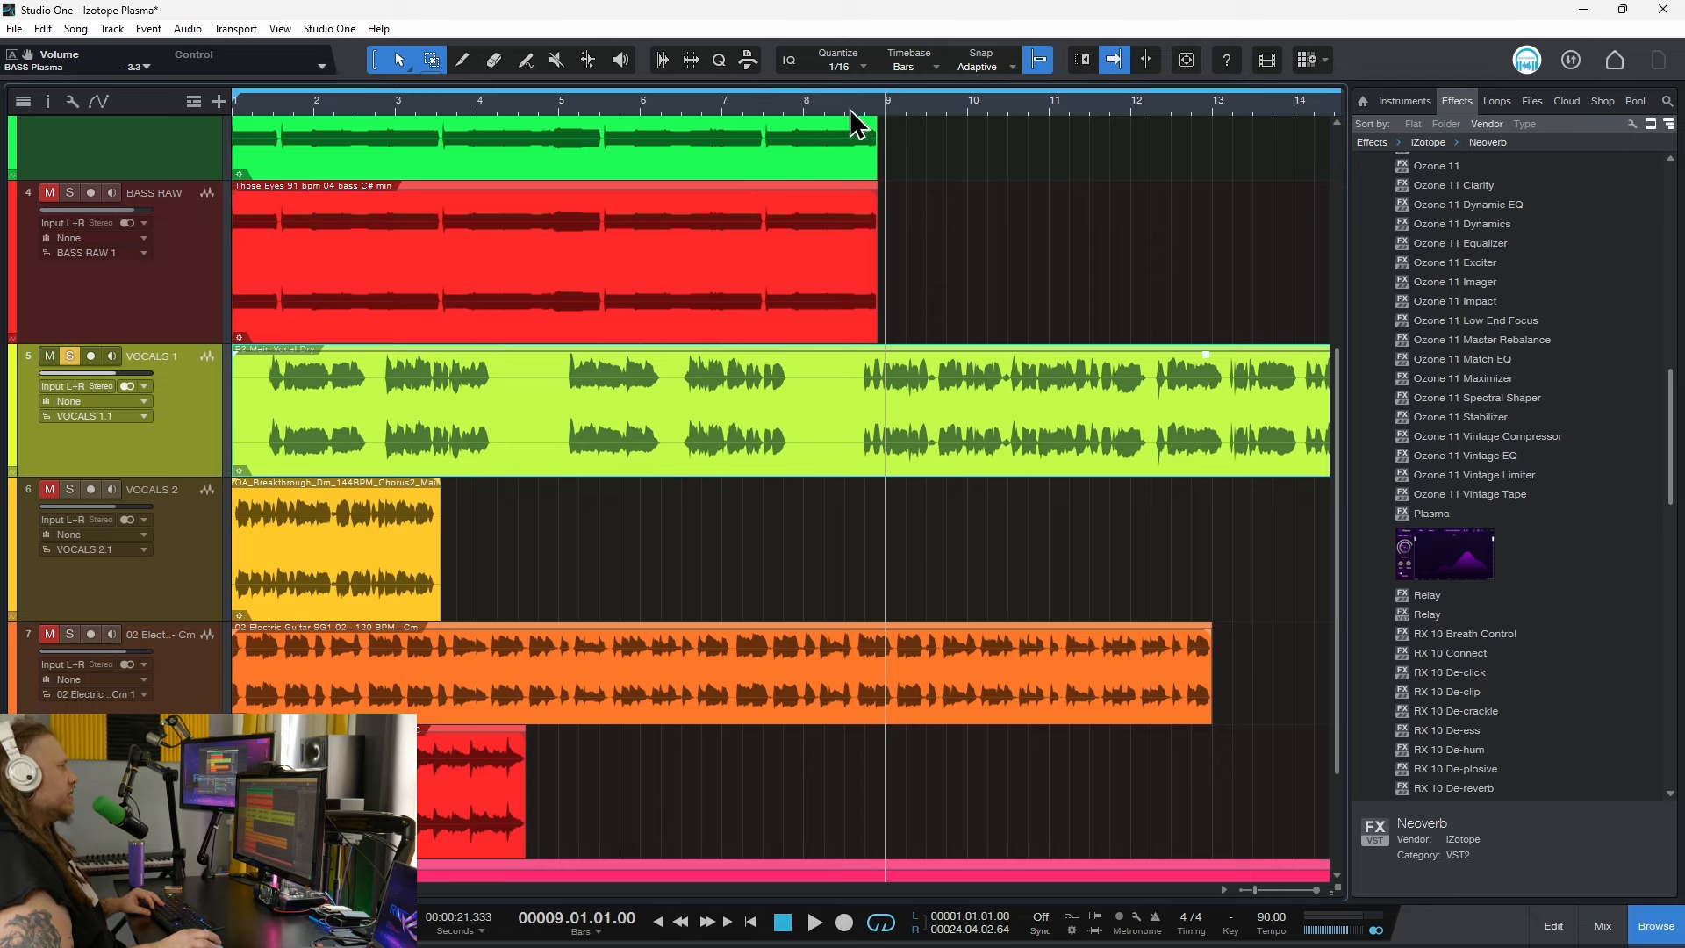
left_click(579, 102)
Open Plasma on VOCALS 1, reposition its window, and view the available saturation targets without changing Vocals - Balanced.
double_click(28, 358)
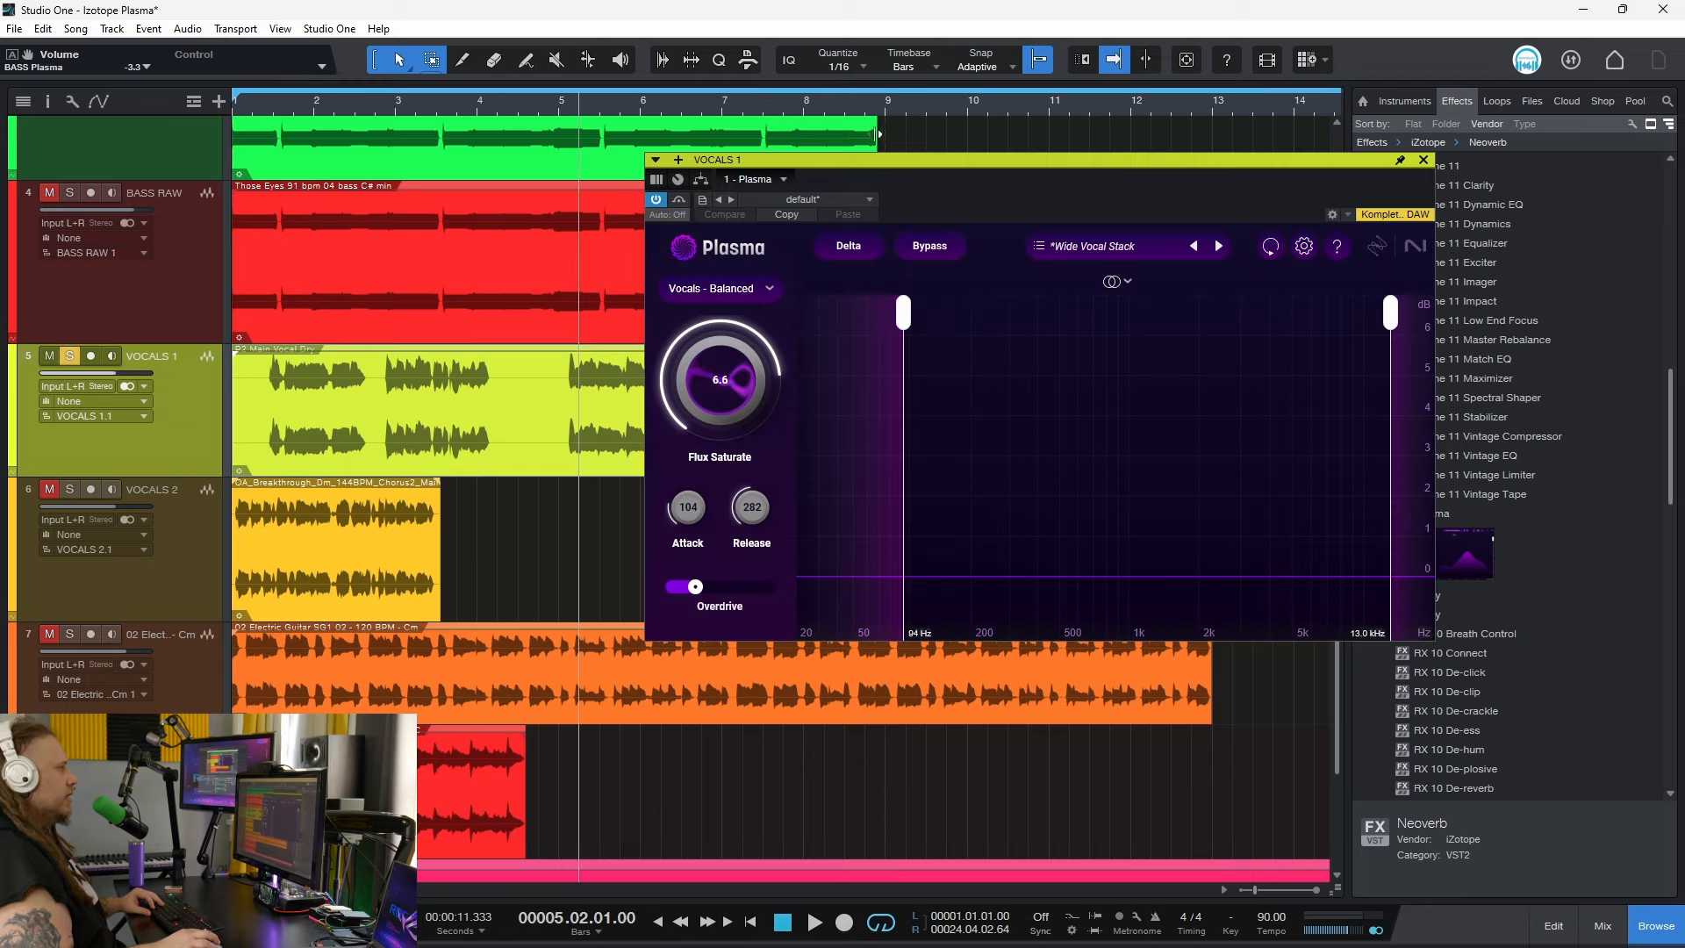
left_click_drag(885, 159, 850, 152)
left_click(693, 277)
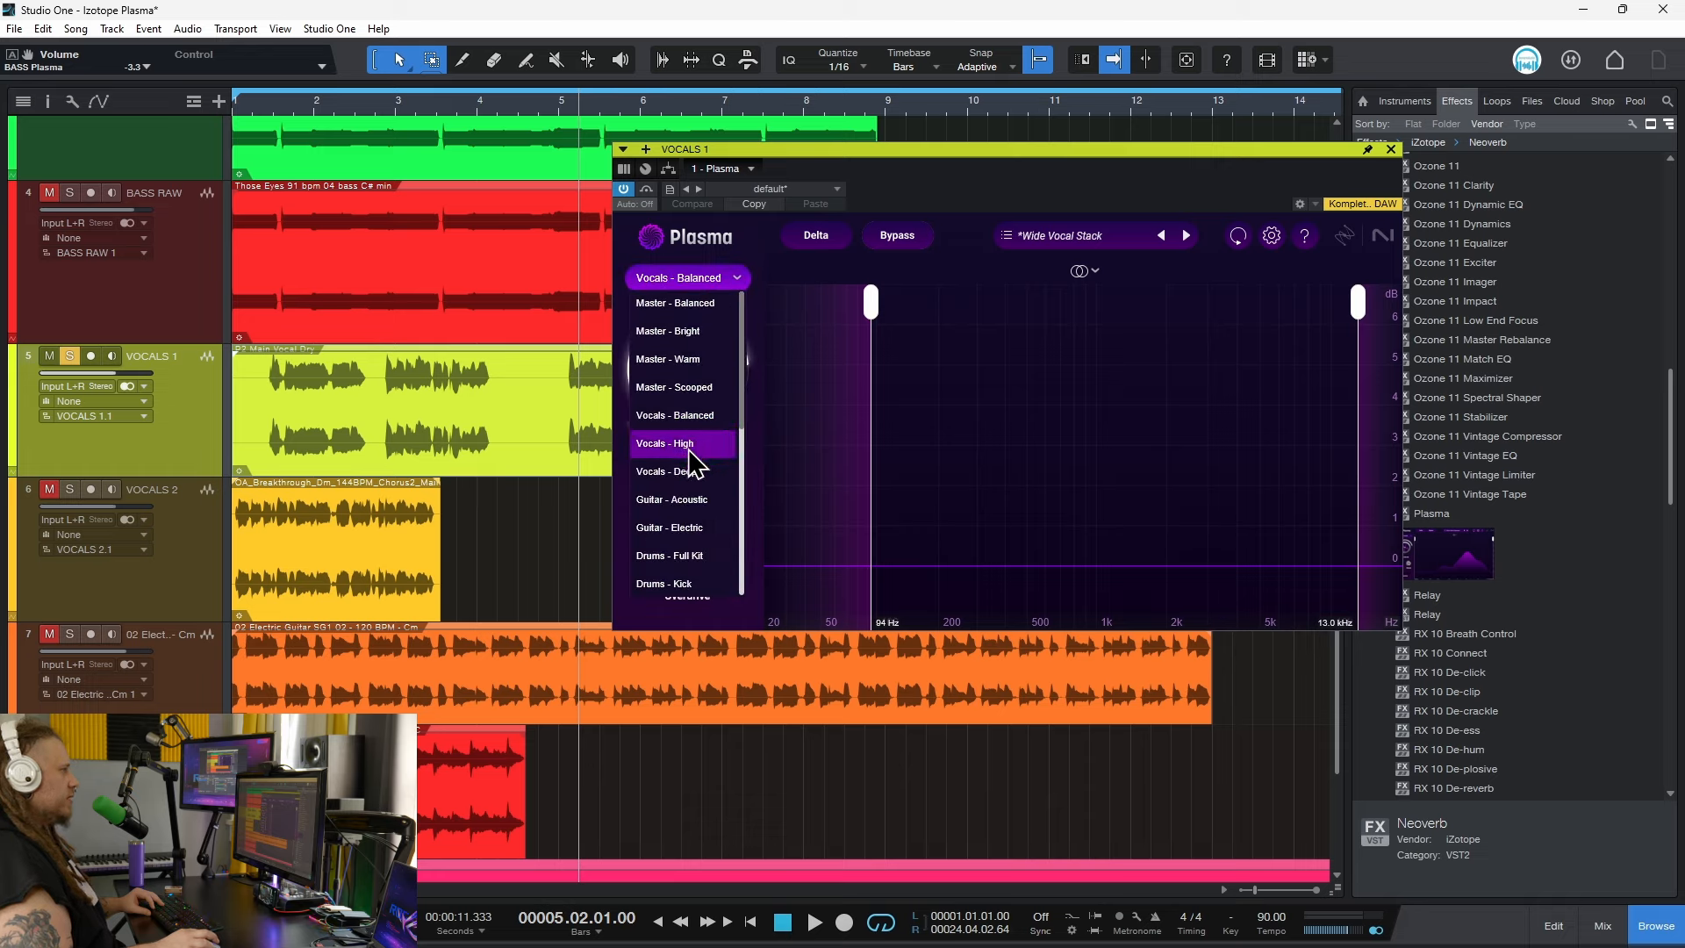
left_click(1029, 16)
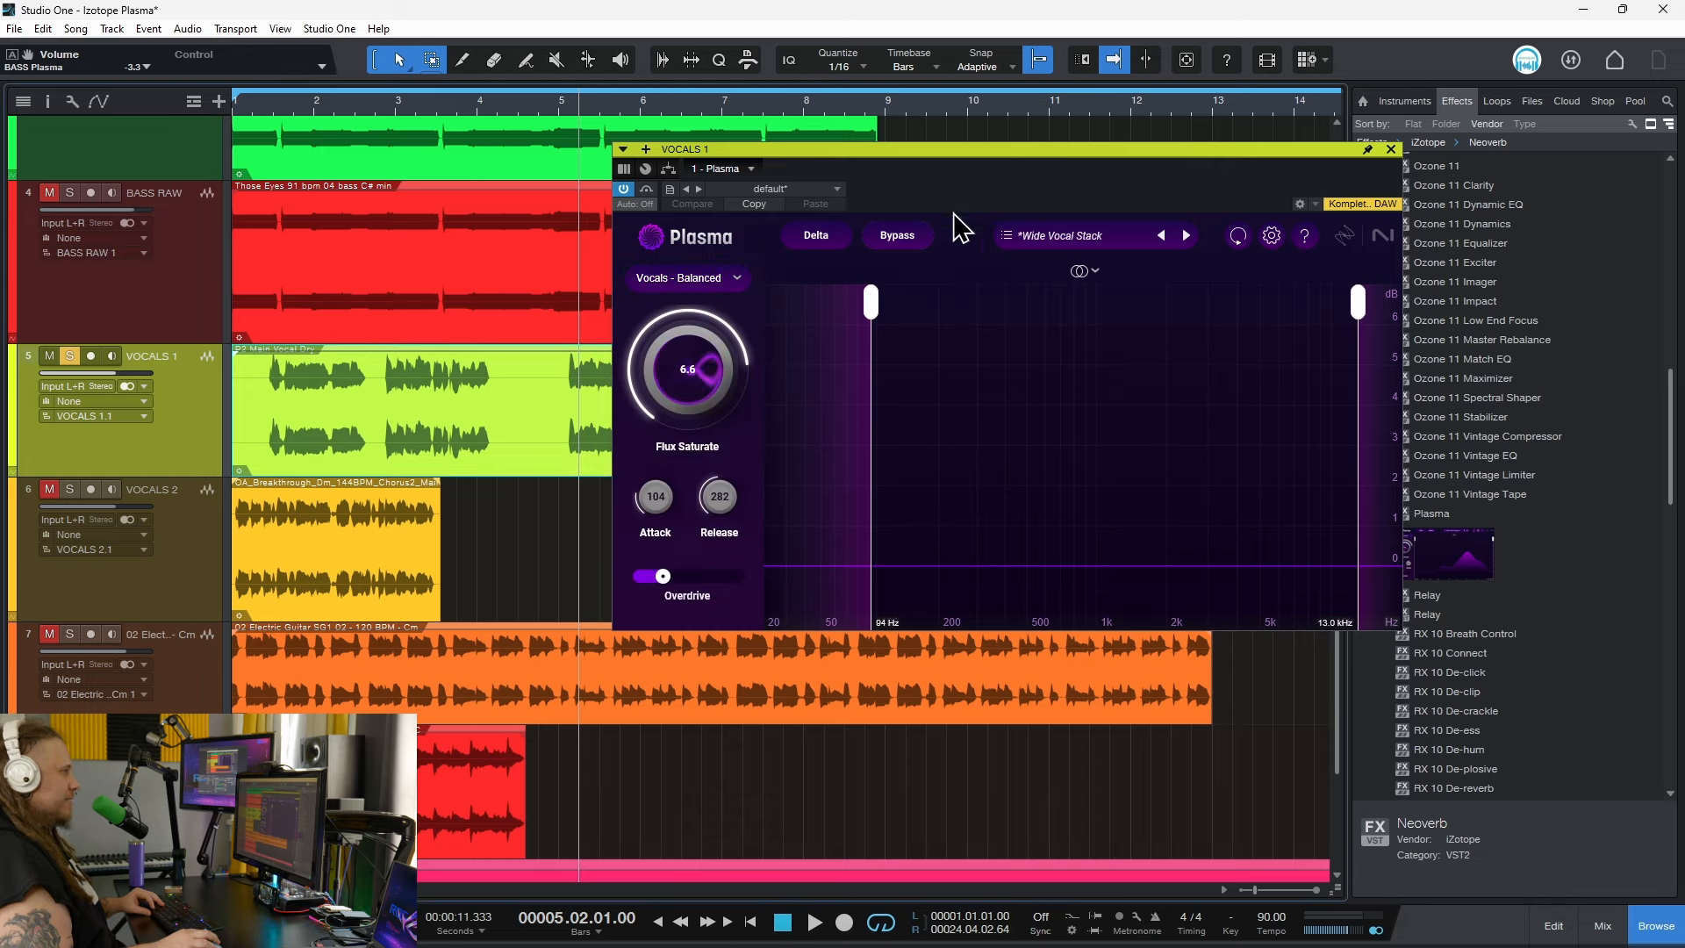
Listen to VOCALS 1 with Plasma active and bypass the plug-in for comparison.
key("space")
key("space")
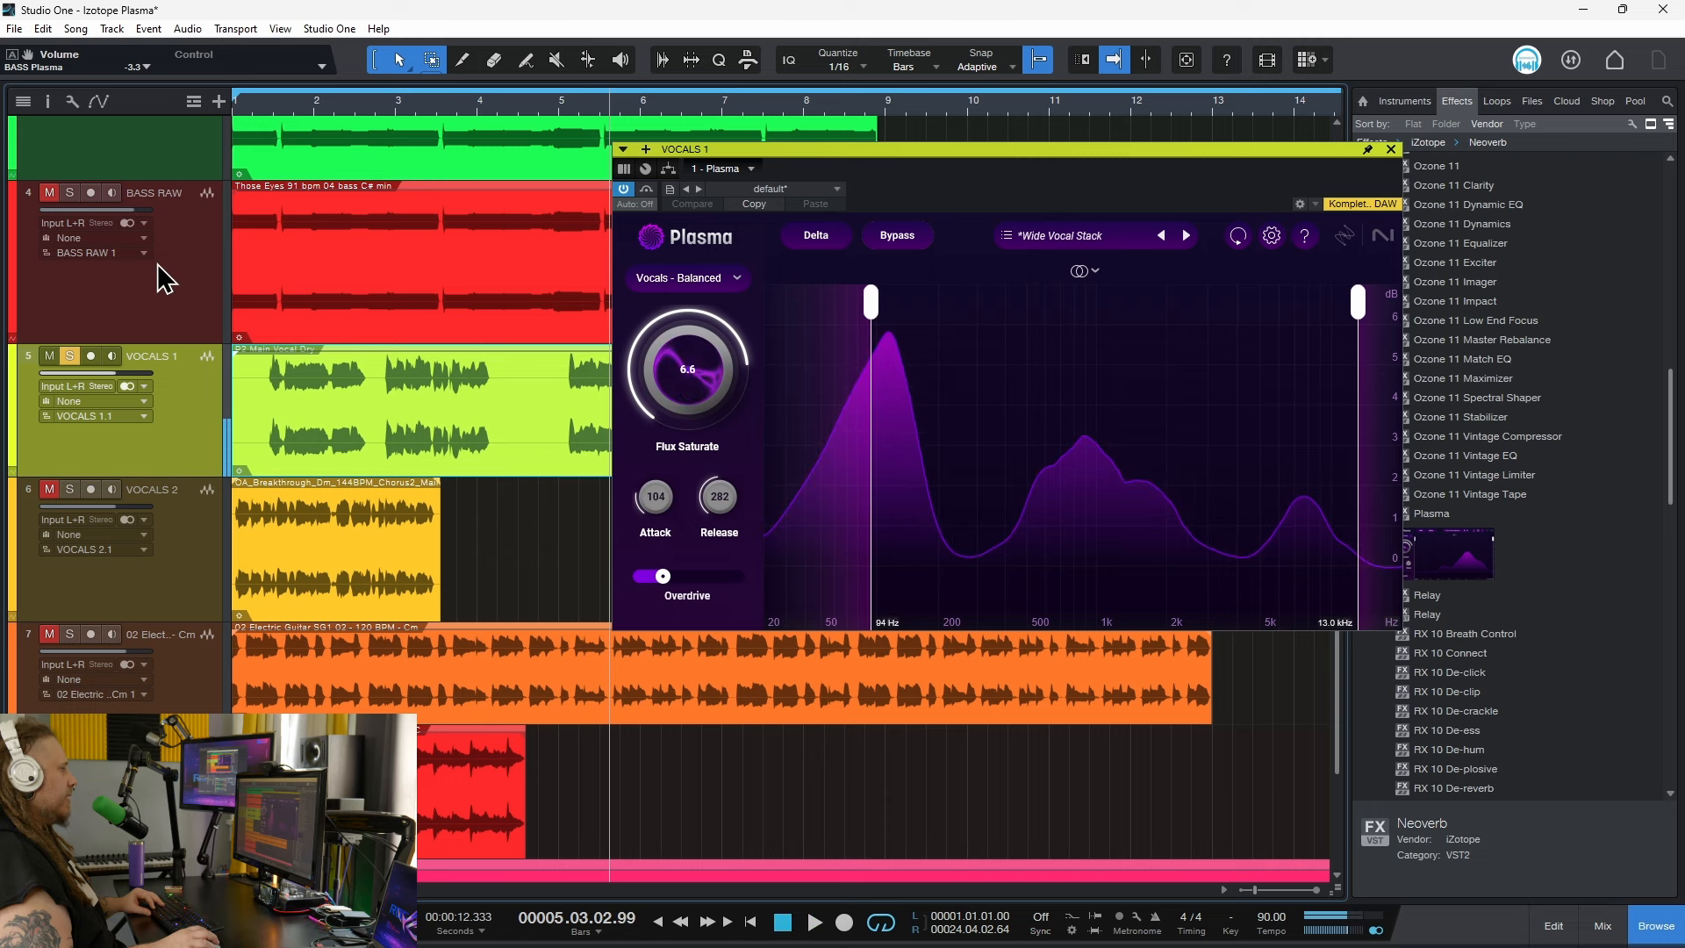
scroll(132, 264, "up", 3)
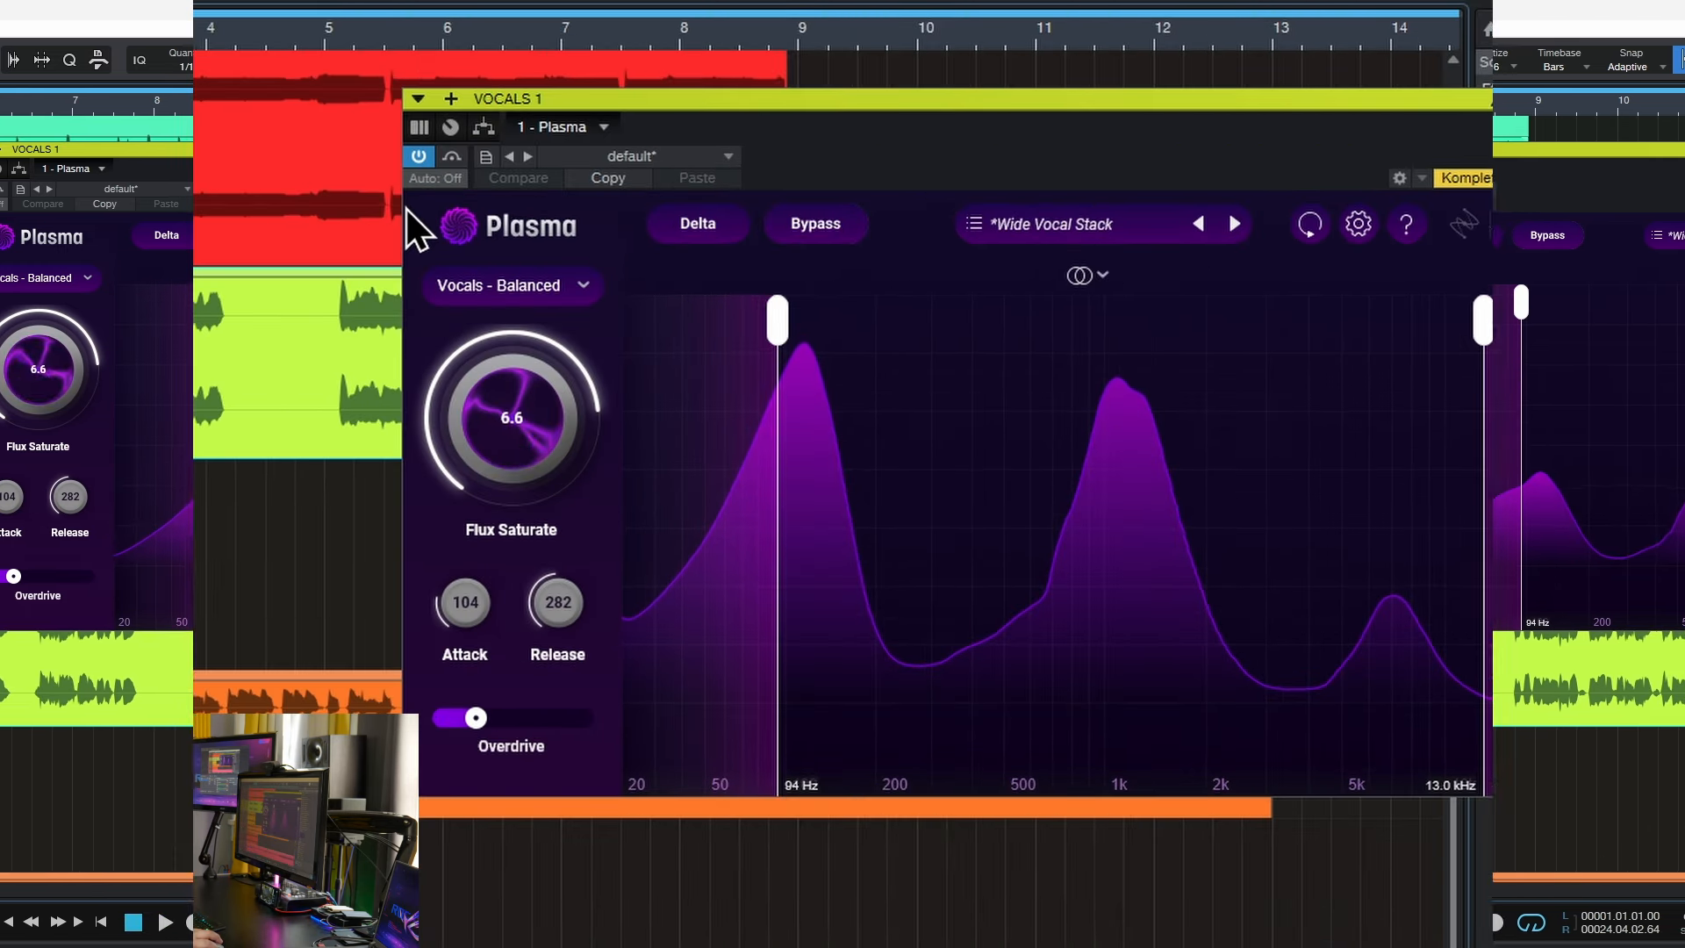
left_click(893, 238)
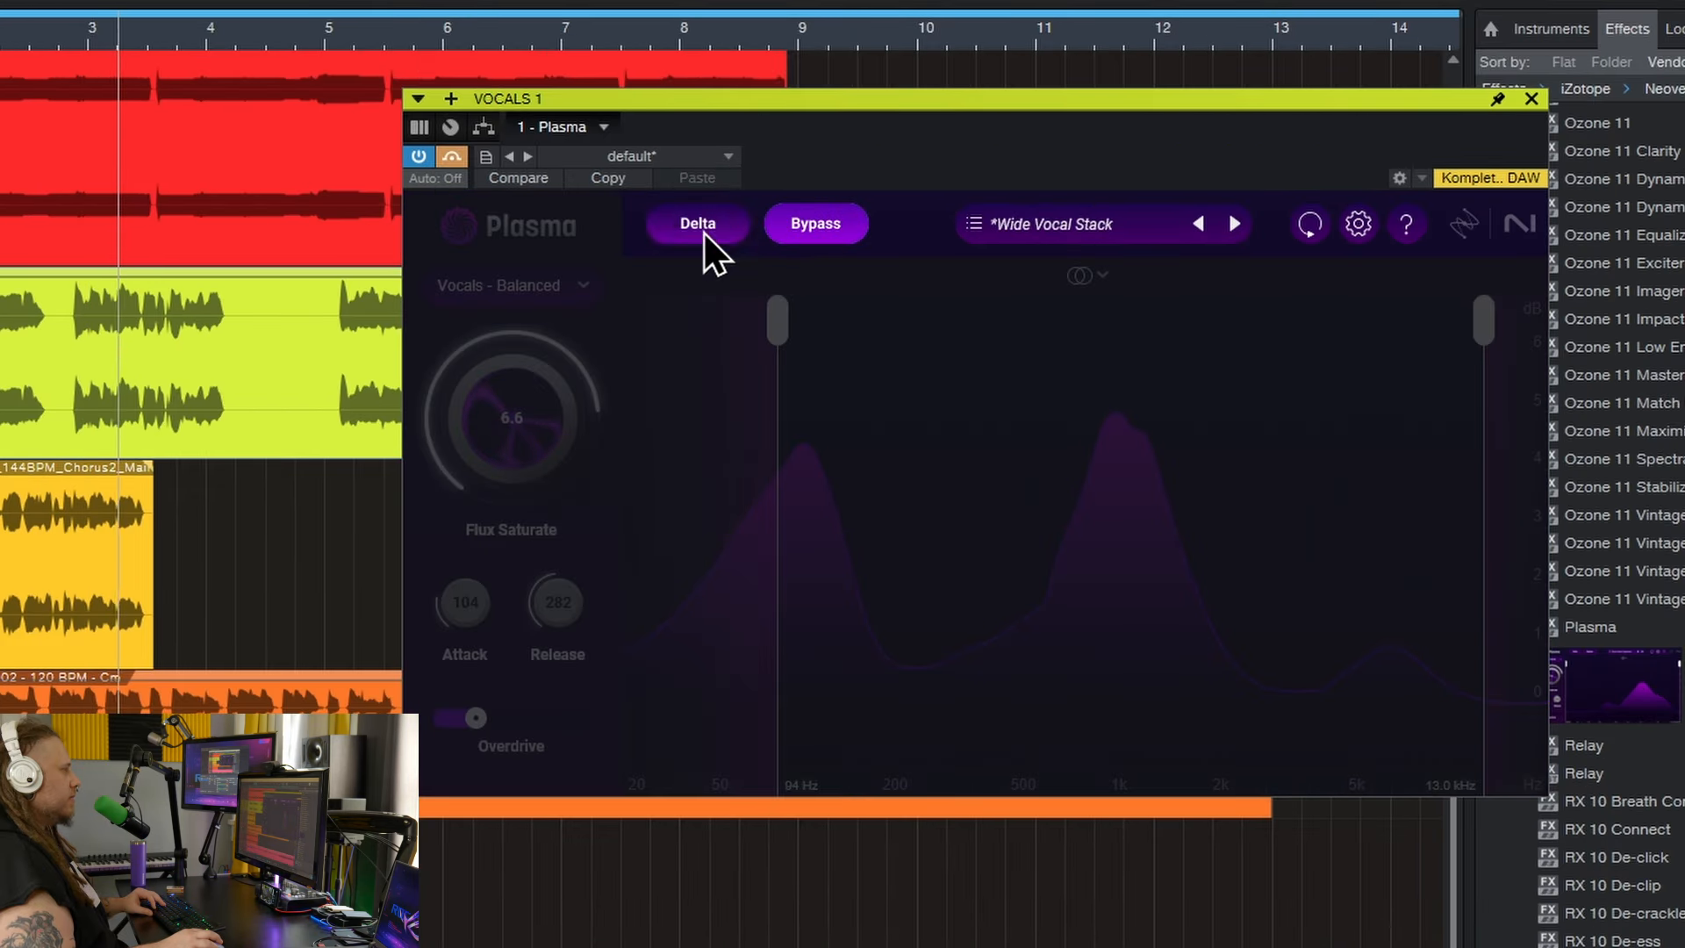
Play the bypassed vocal from around bar 5, and re-enable Plasma with Flux Saturate at 6.3.
scroll(45, 167, "right", 5)
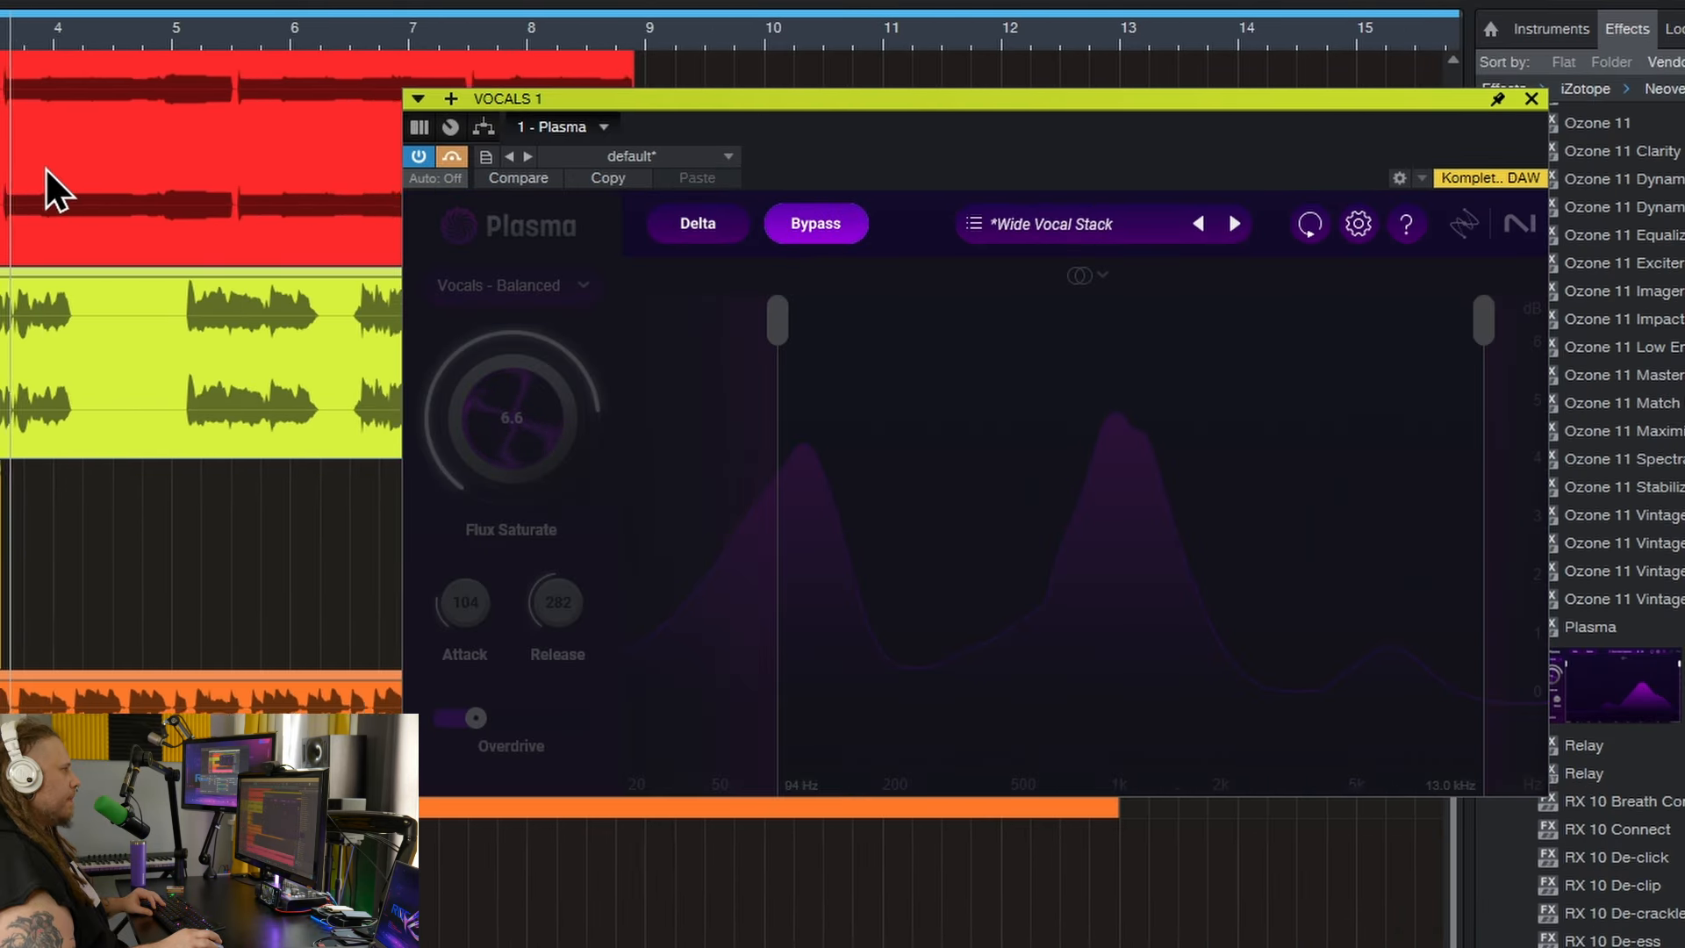
left_click(65, 30)
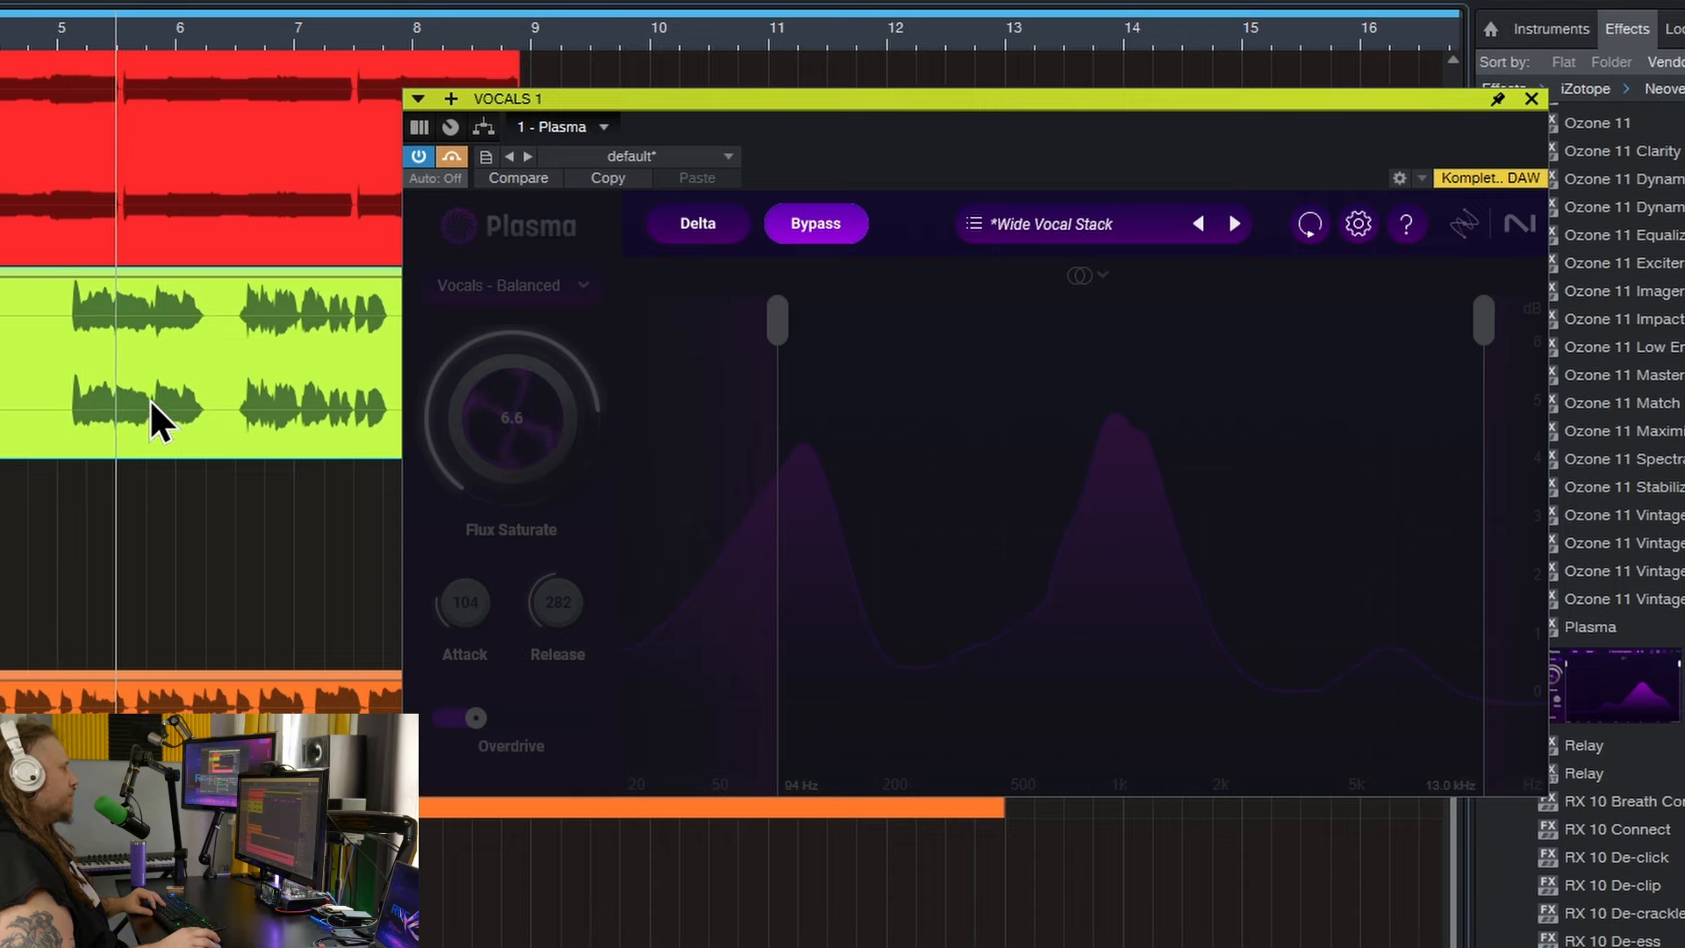
scroll(87, 509, "right", 1)
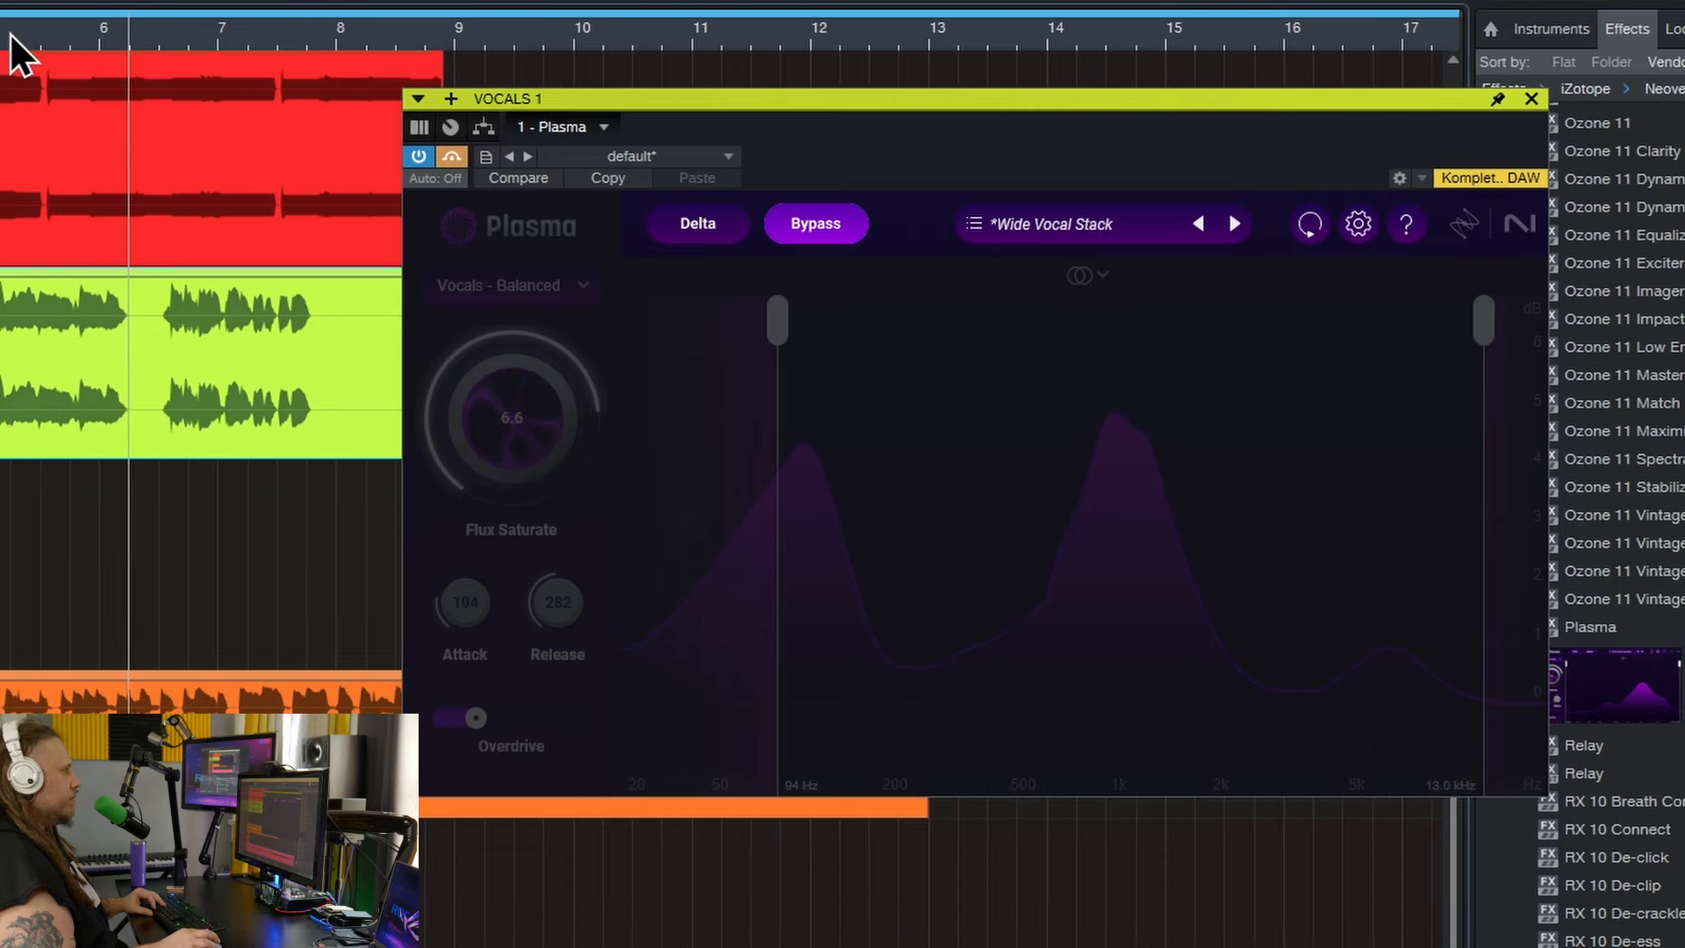
left_click_drag(10, 35, 49, 5)
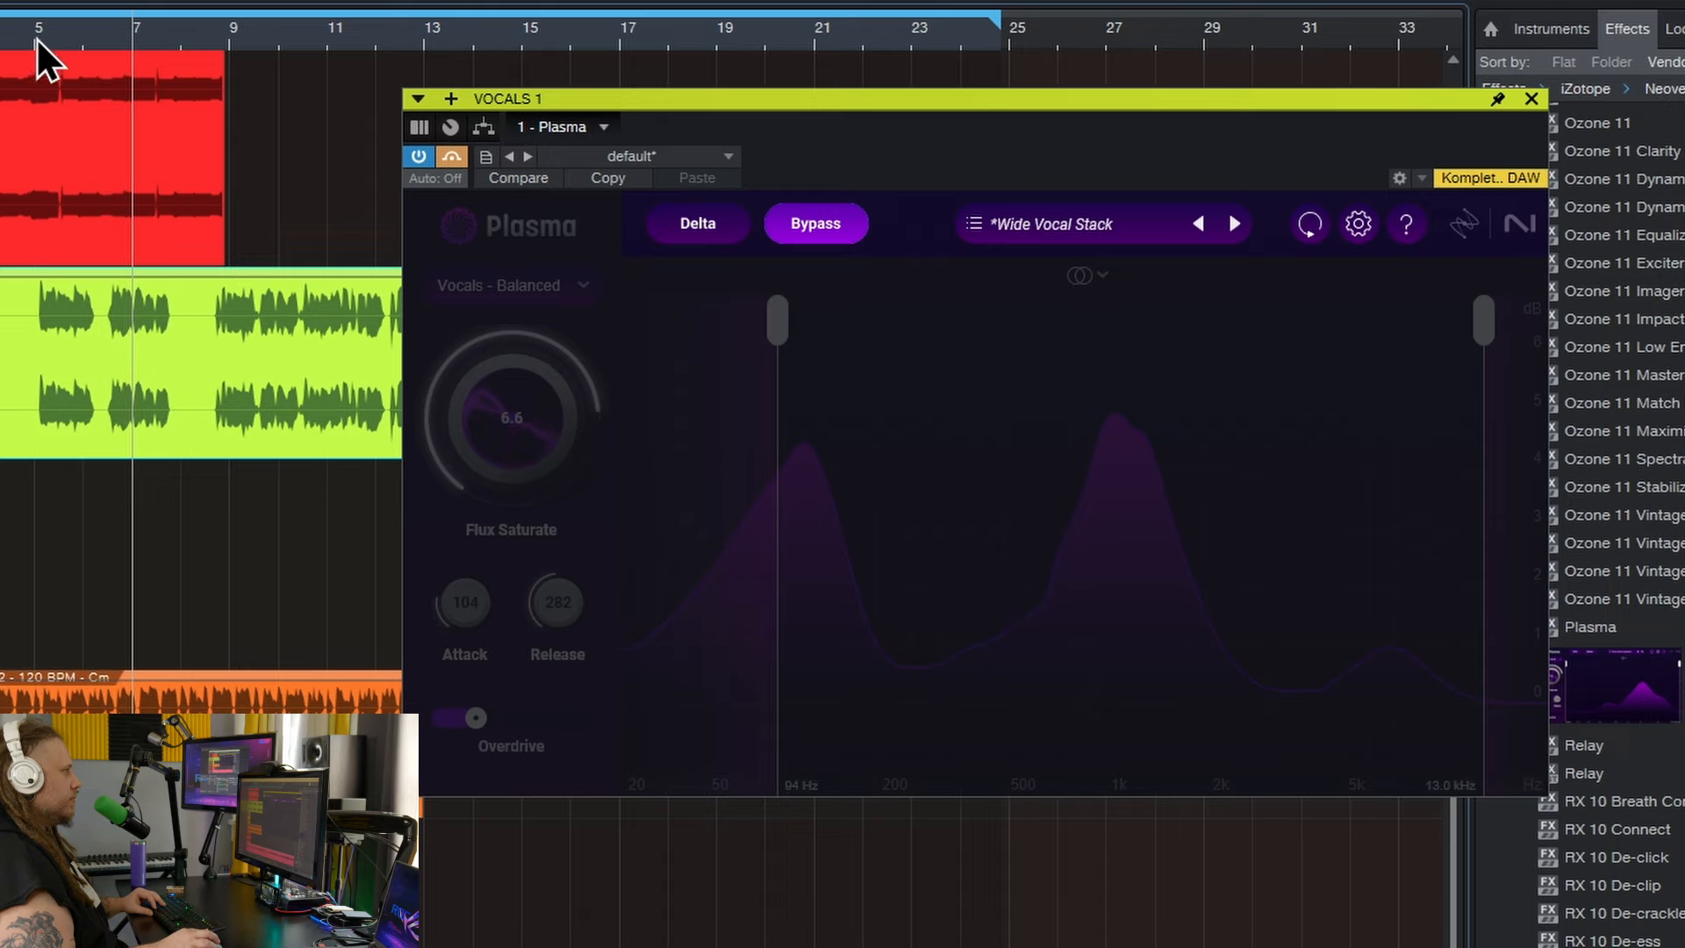
left_click(36, 35)
left_click(423, 159)
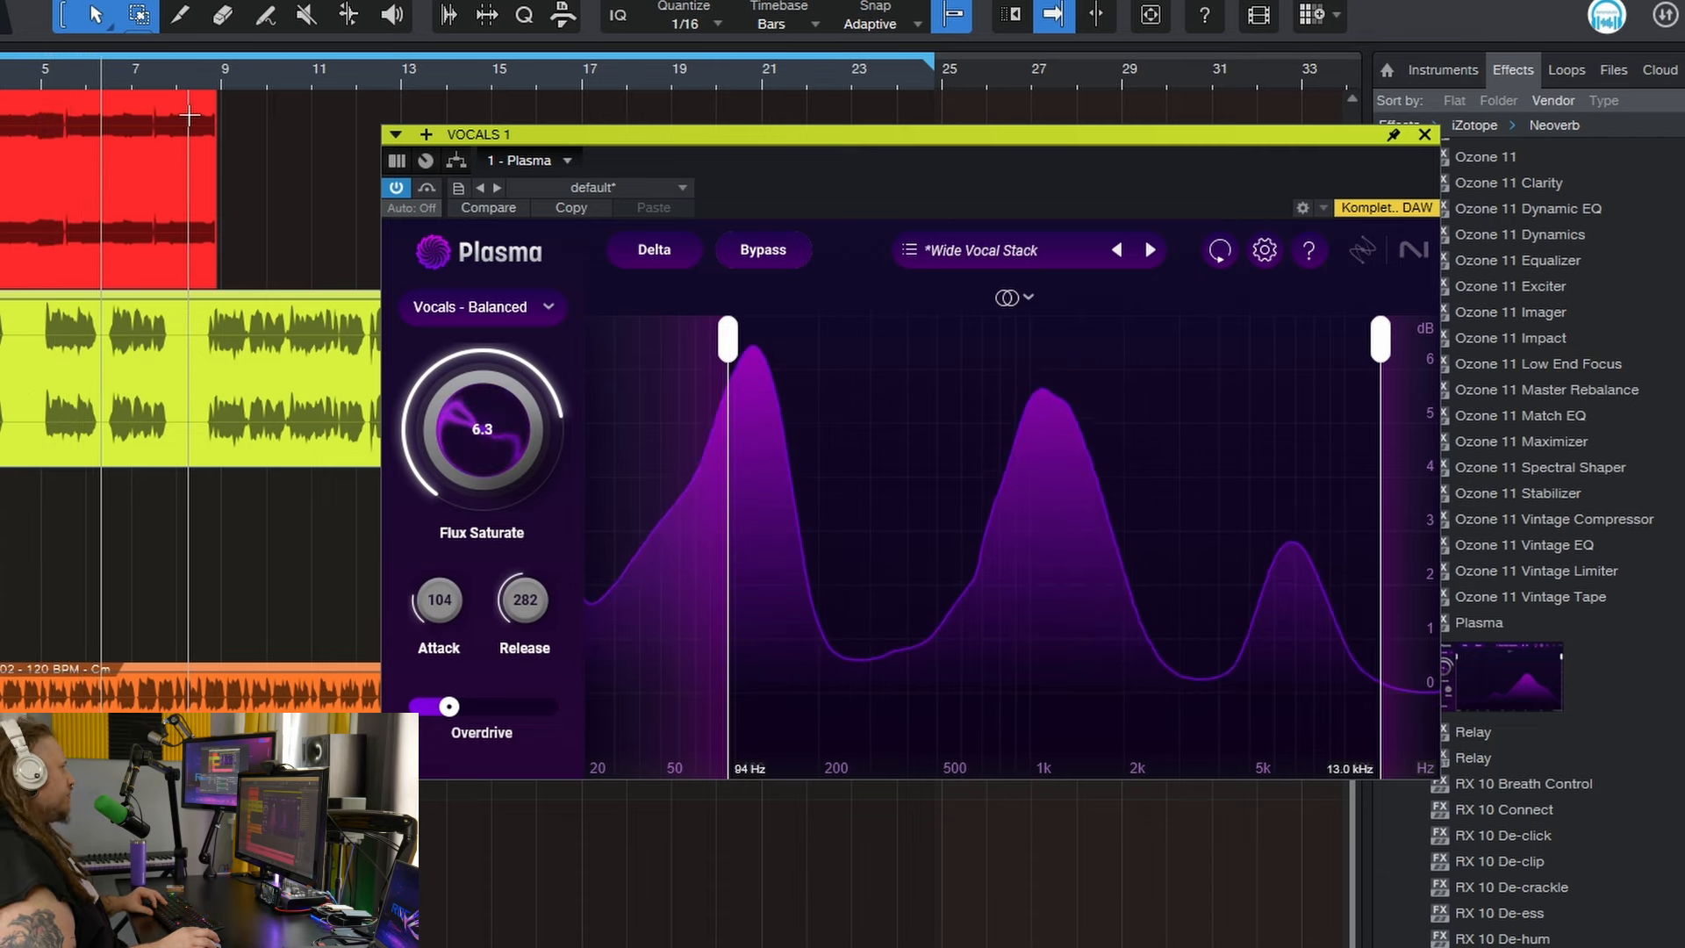
Reposition the Plasma window and play the saturated VOCALS 1 phrase starting shortly before bar 9.
left_click_drag(249, 77, 230, 112)
left_click(86, 309)
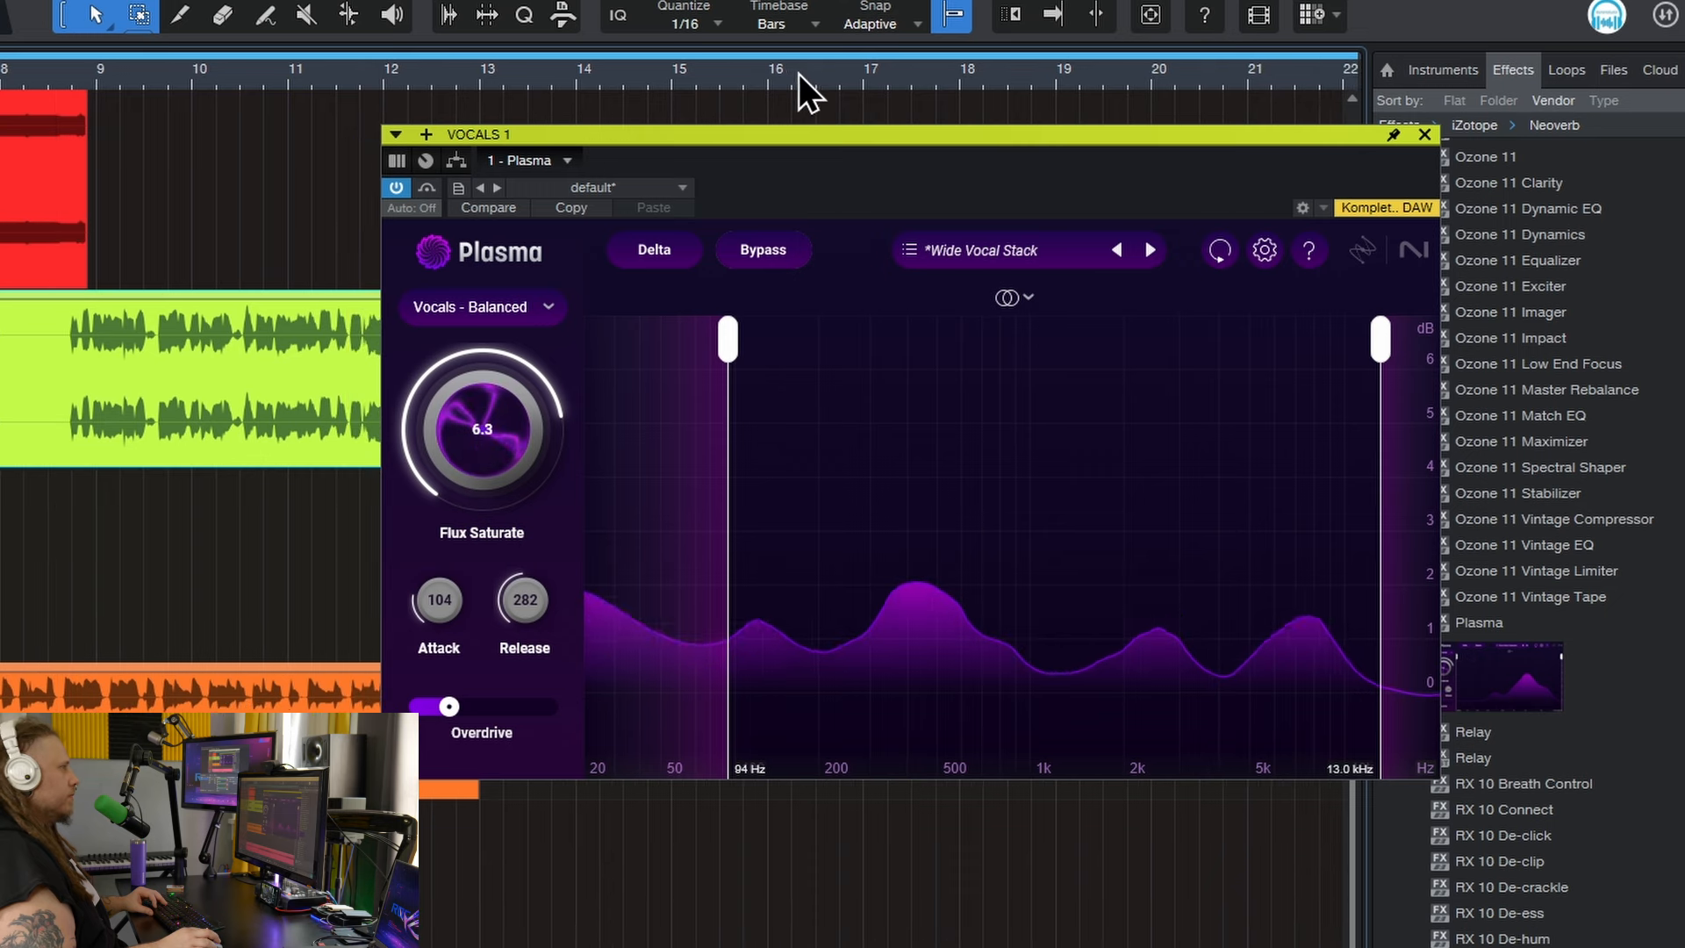
left_click_drag(867, 142, 903, 166)
left_click(3, 78)
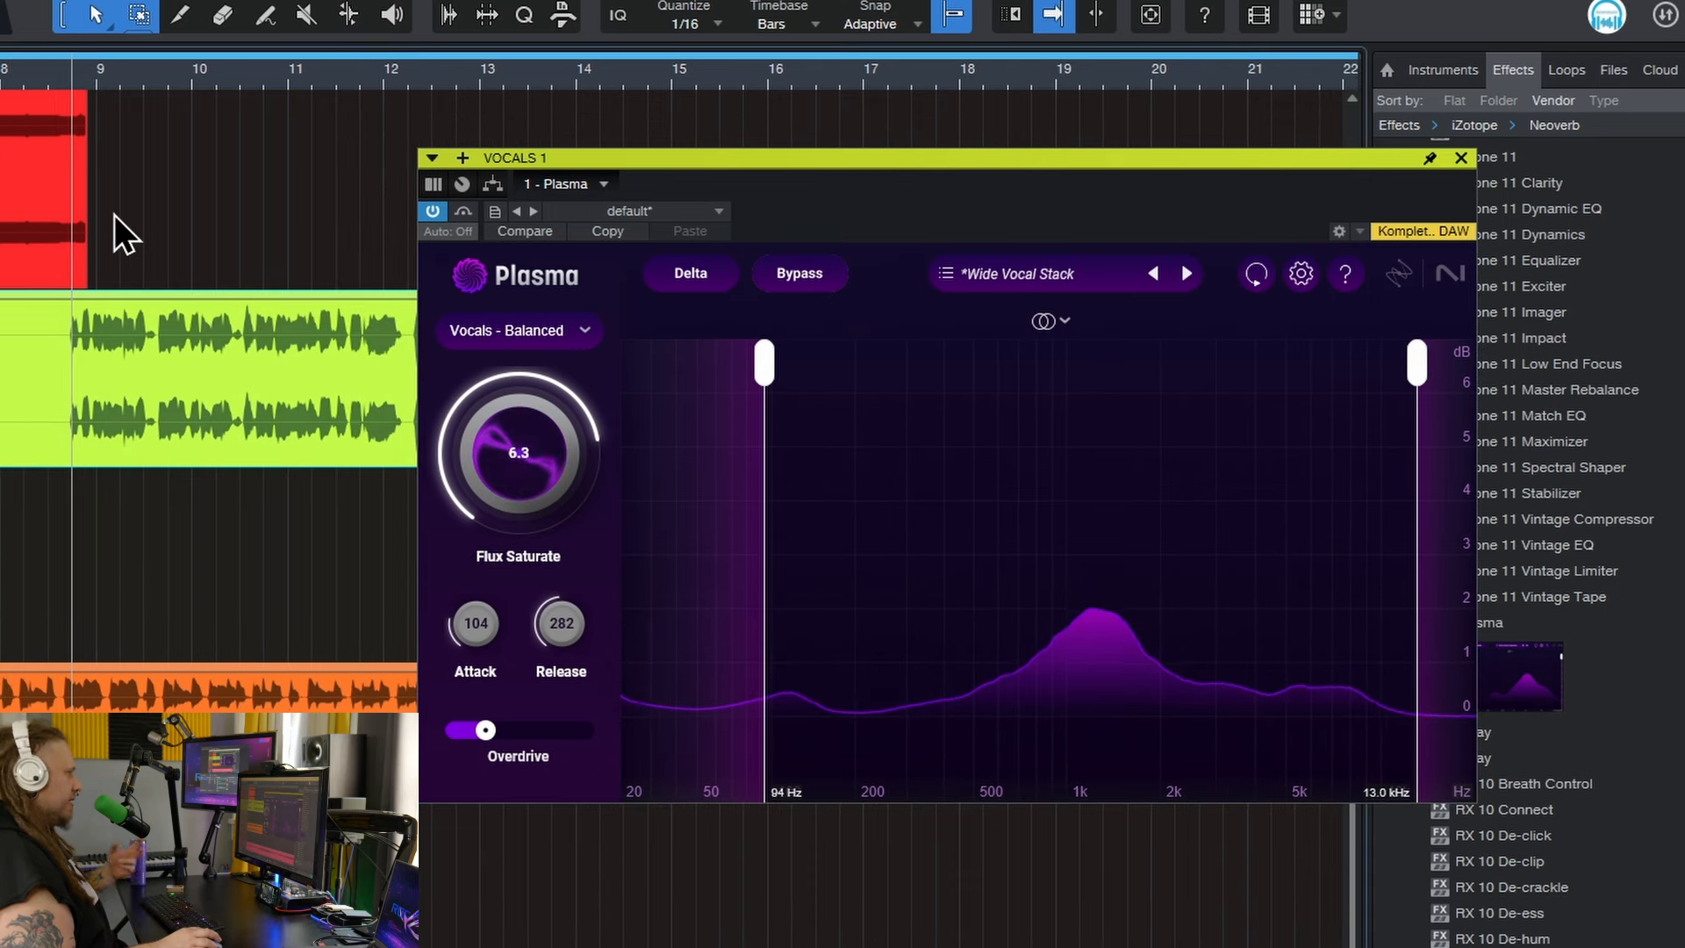
left_click(245, 380)
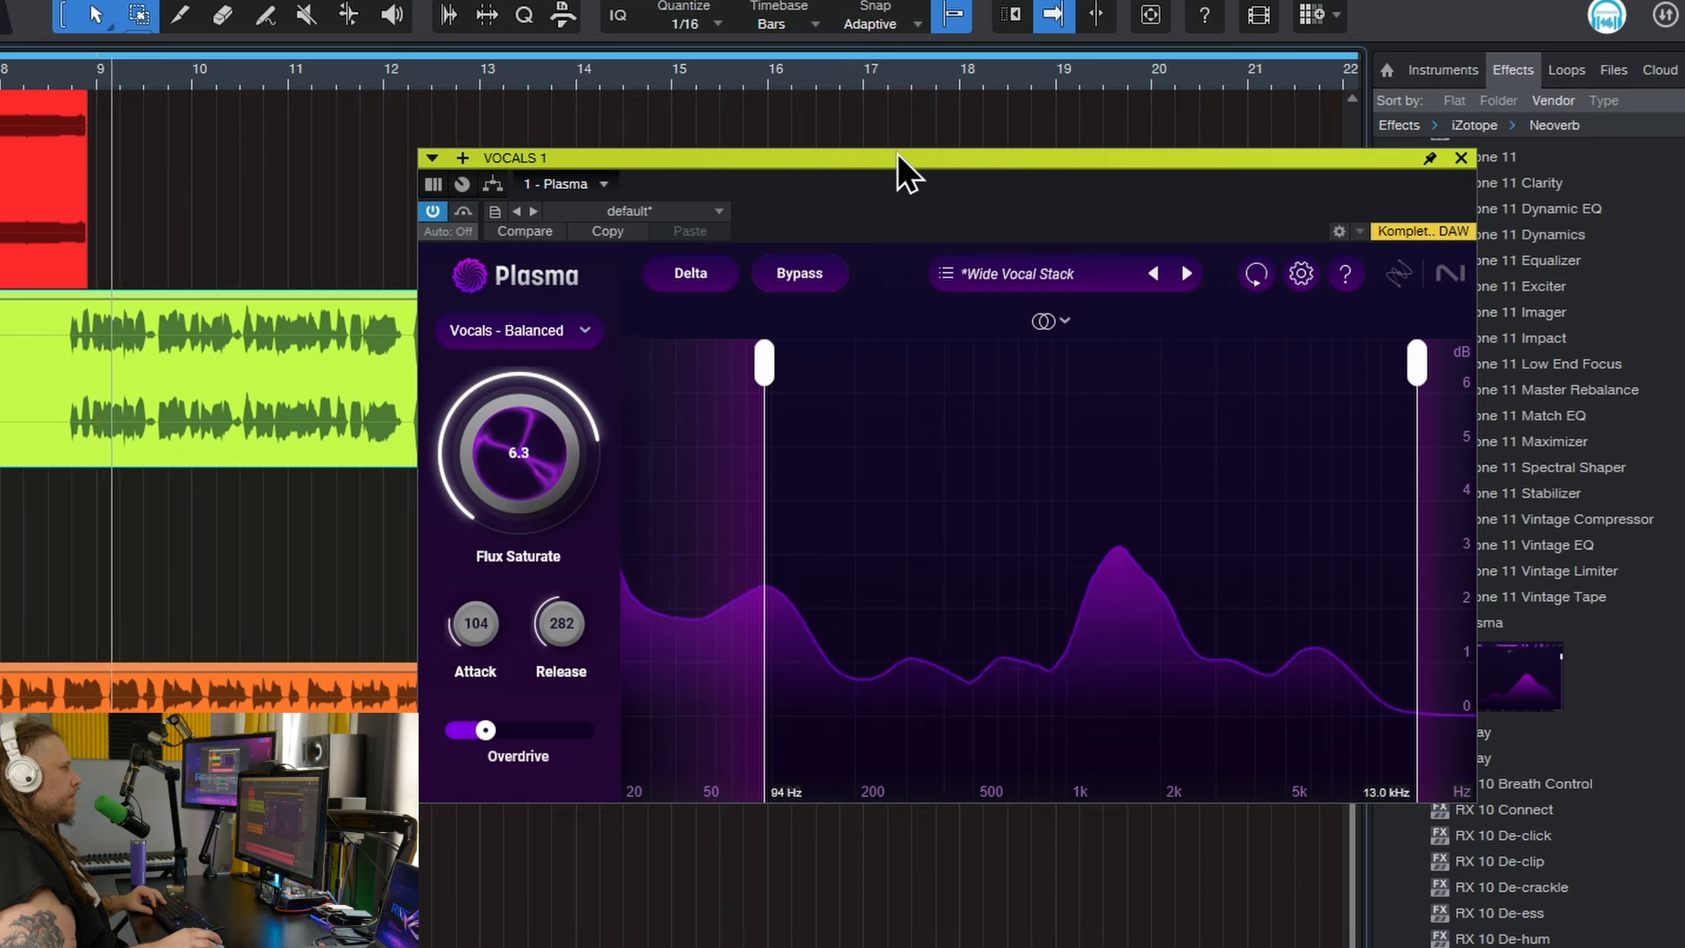
Move the Plasma window clear of the ruler and set the loop from just after bar 9 to just after bar 14.
left_click_drag(897, 156, 956, 215)
left_click_drag(447, 70, 492, 43)
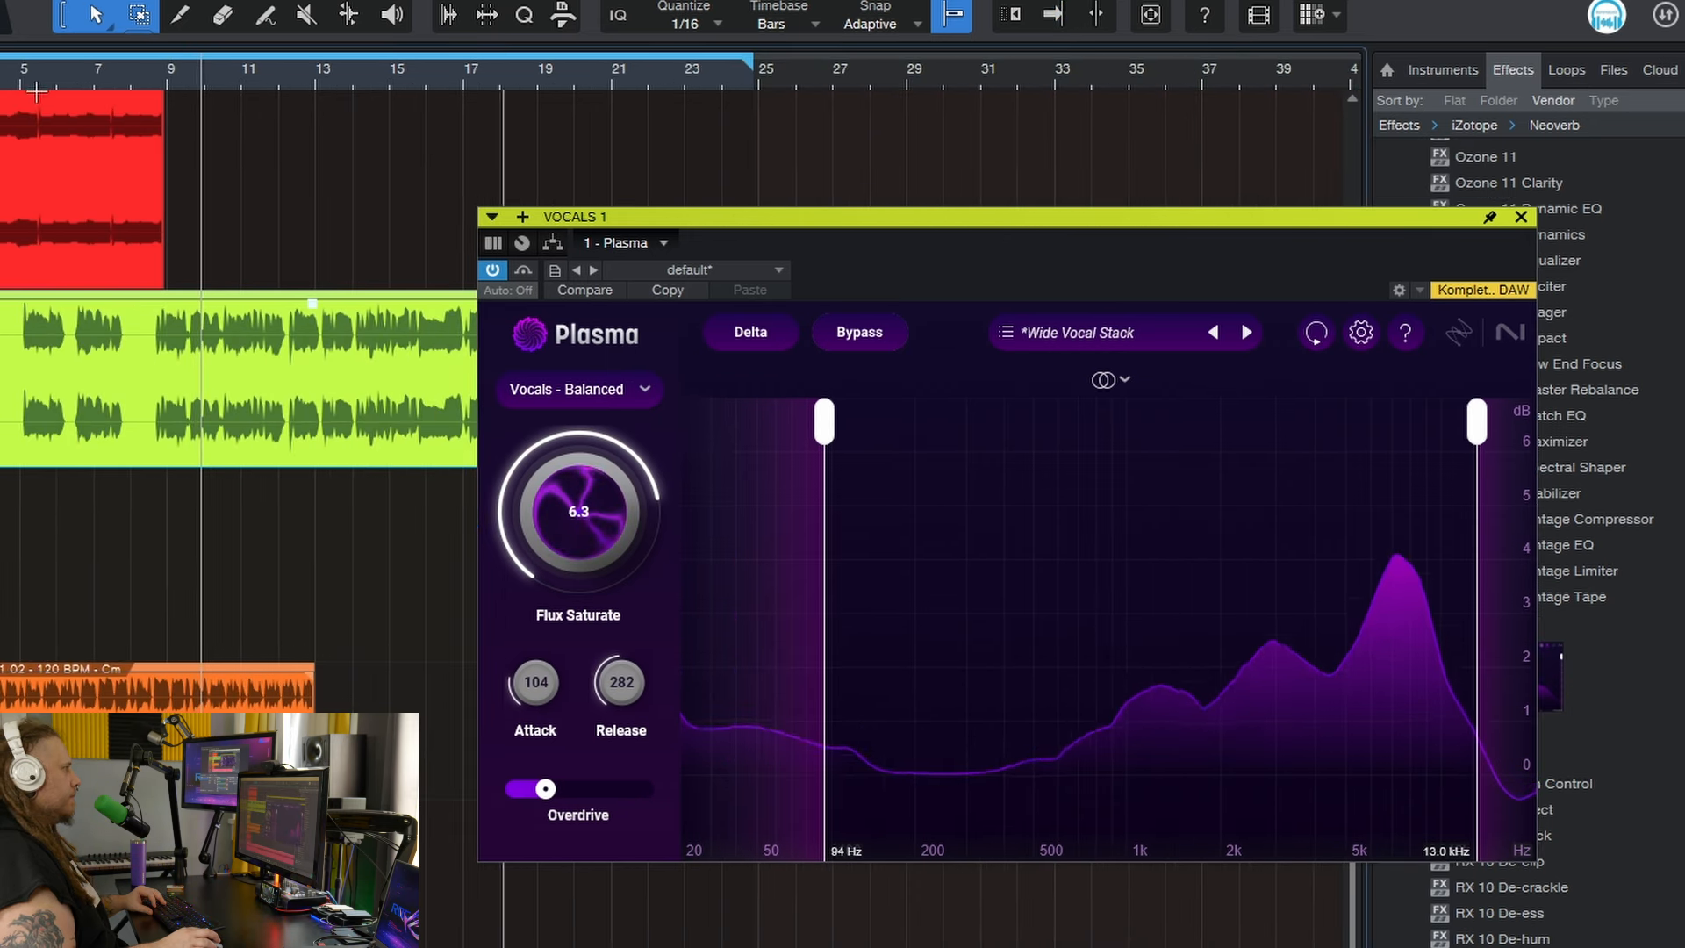
left_click_drag(0, 63, 185, 79)
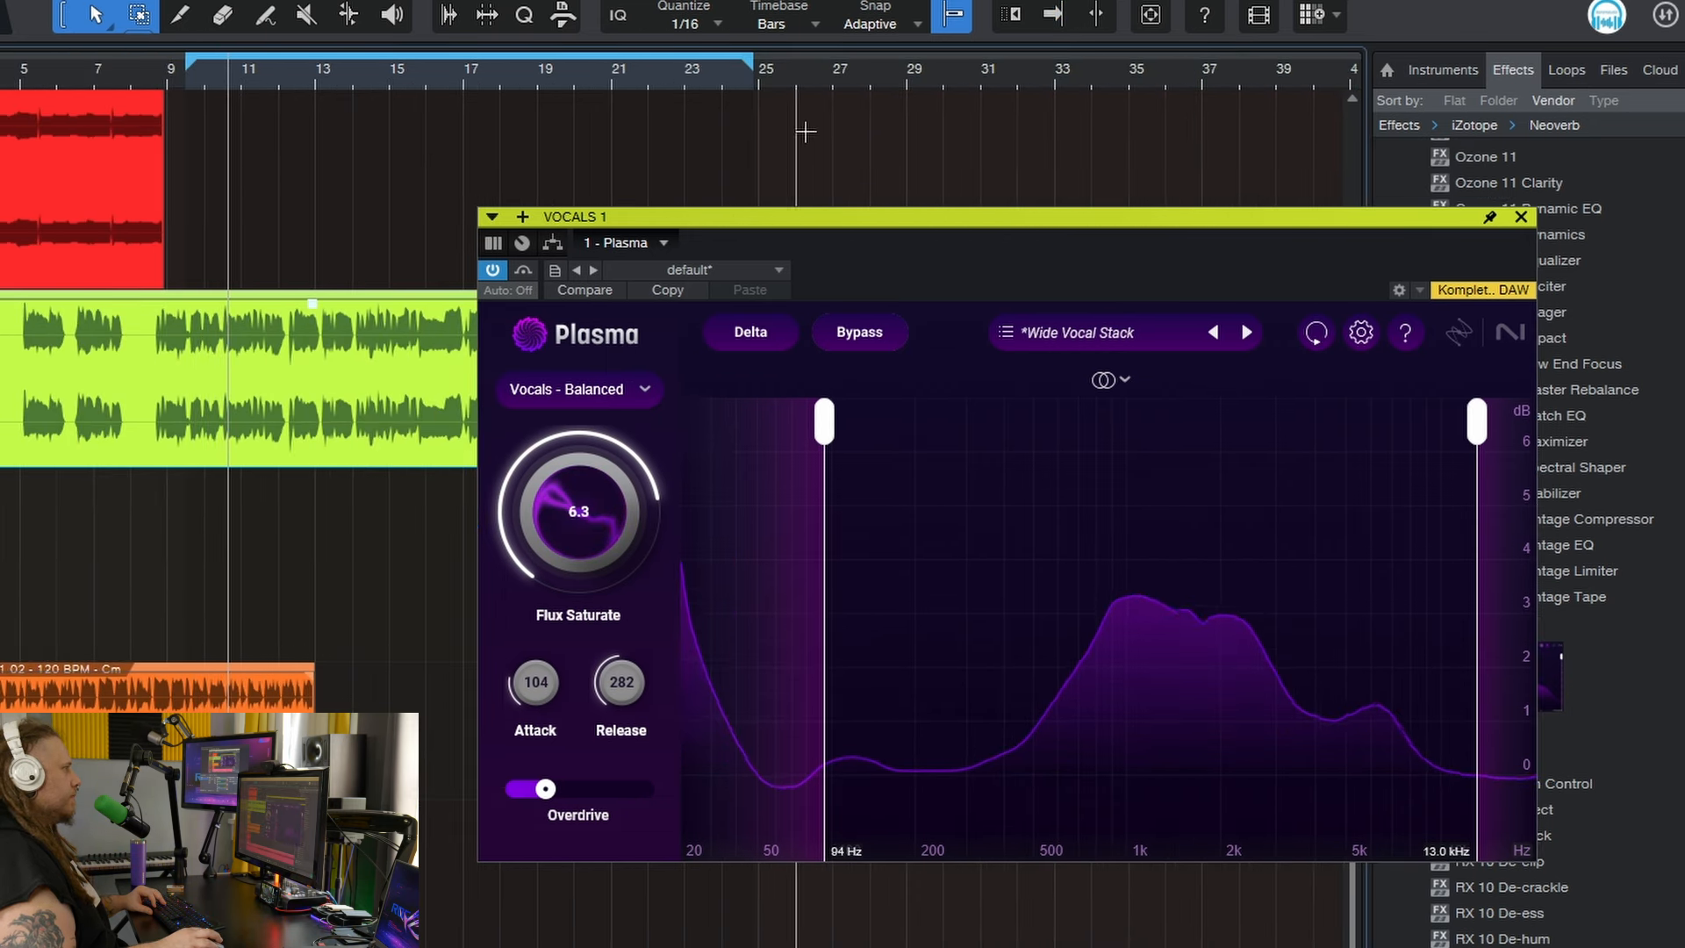
left_click_drag(752, 63, 430, 120)
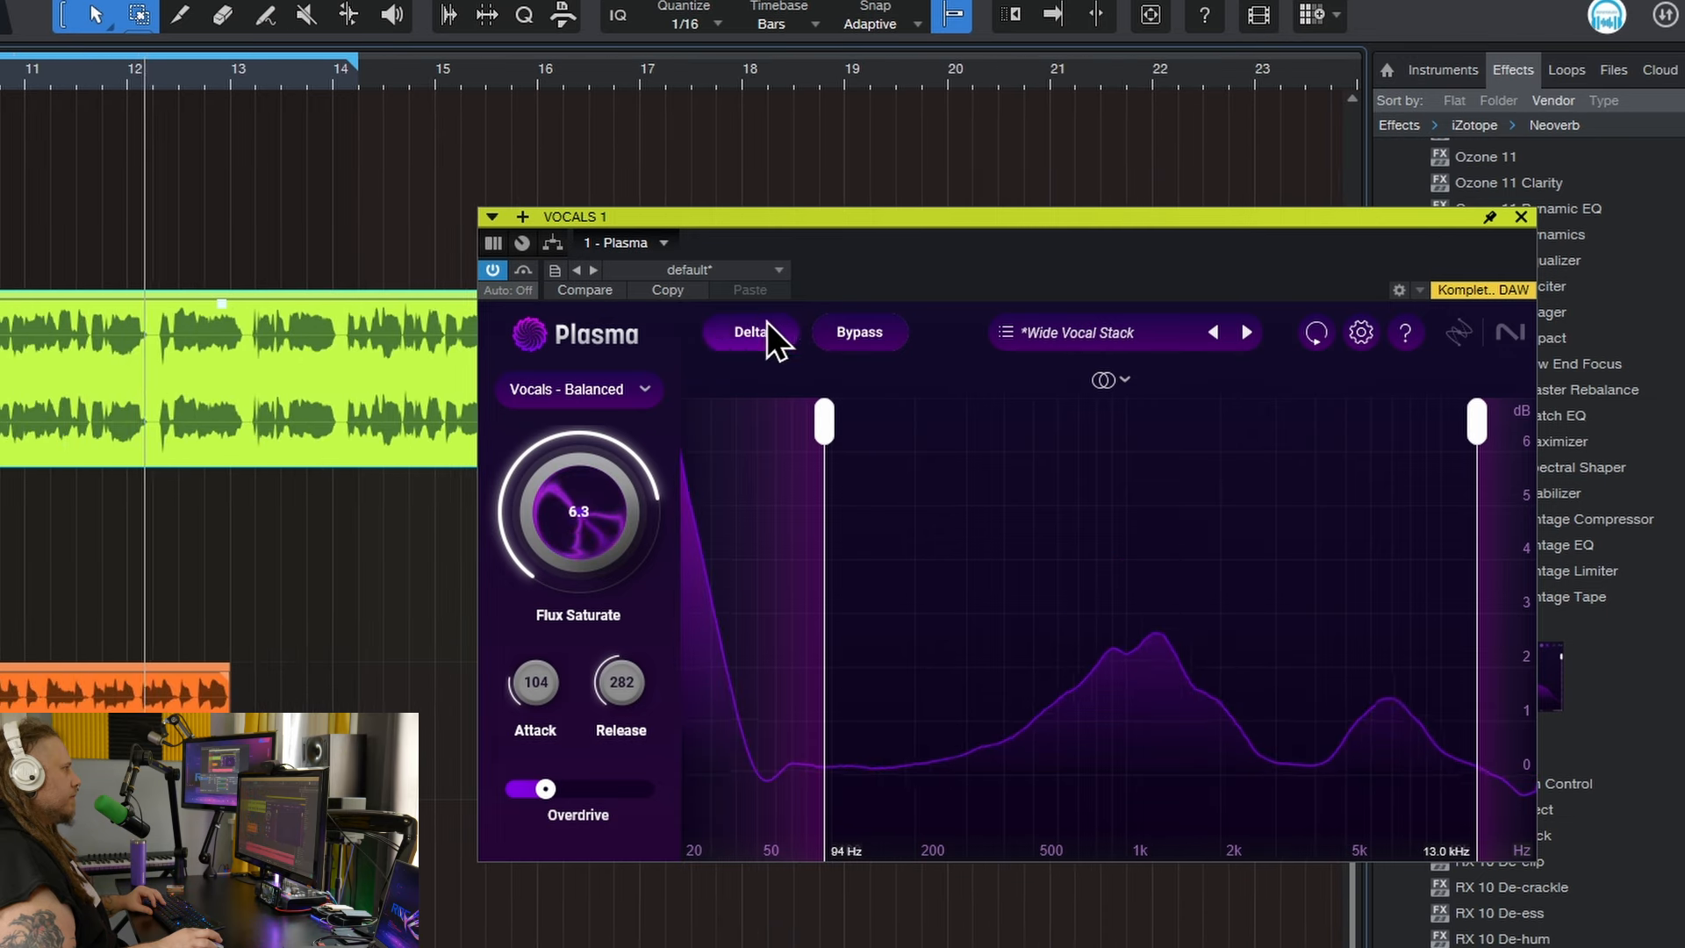
Bypass Plasma on VOCALS 1, move its window up, and listen to the unprocessed vocal in the loop.
left_click(844, 331)
left_click_drag(1177, 218, 1154, 118)
left_click_drag(155, 80, 176, 67)
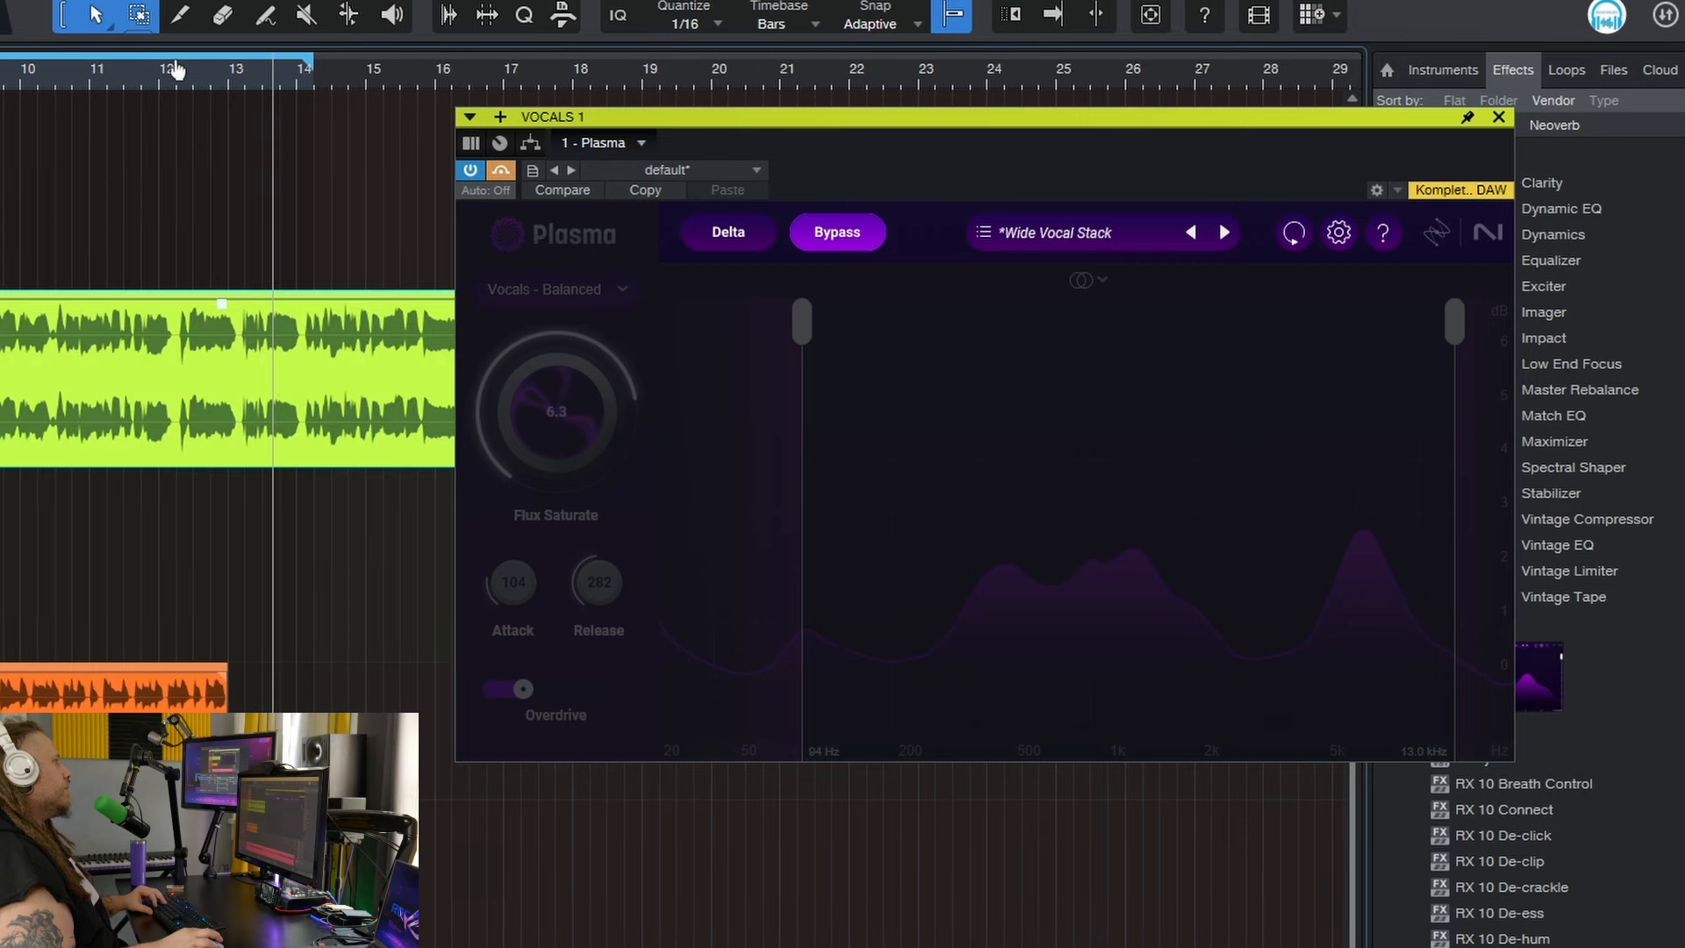
left_click(300, 356)
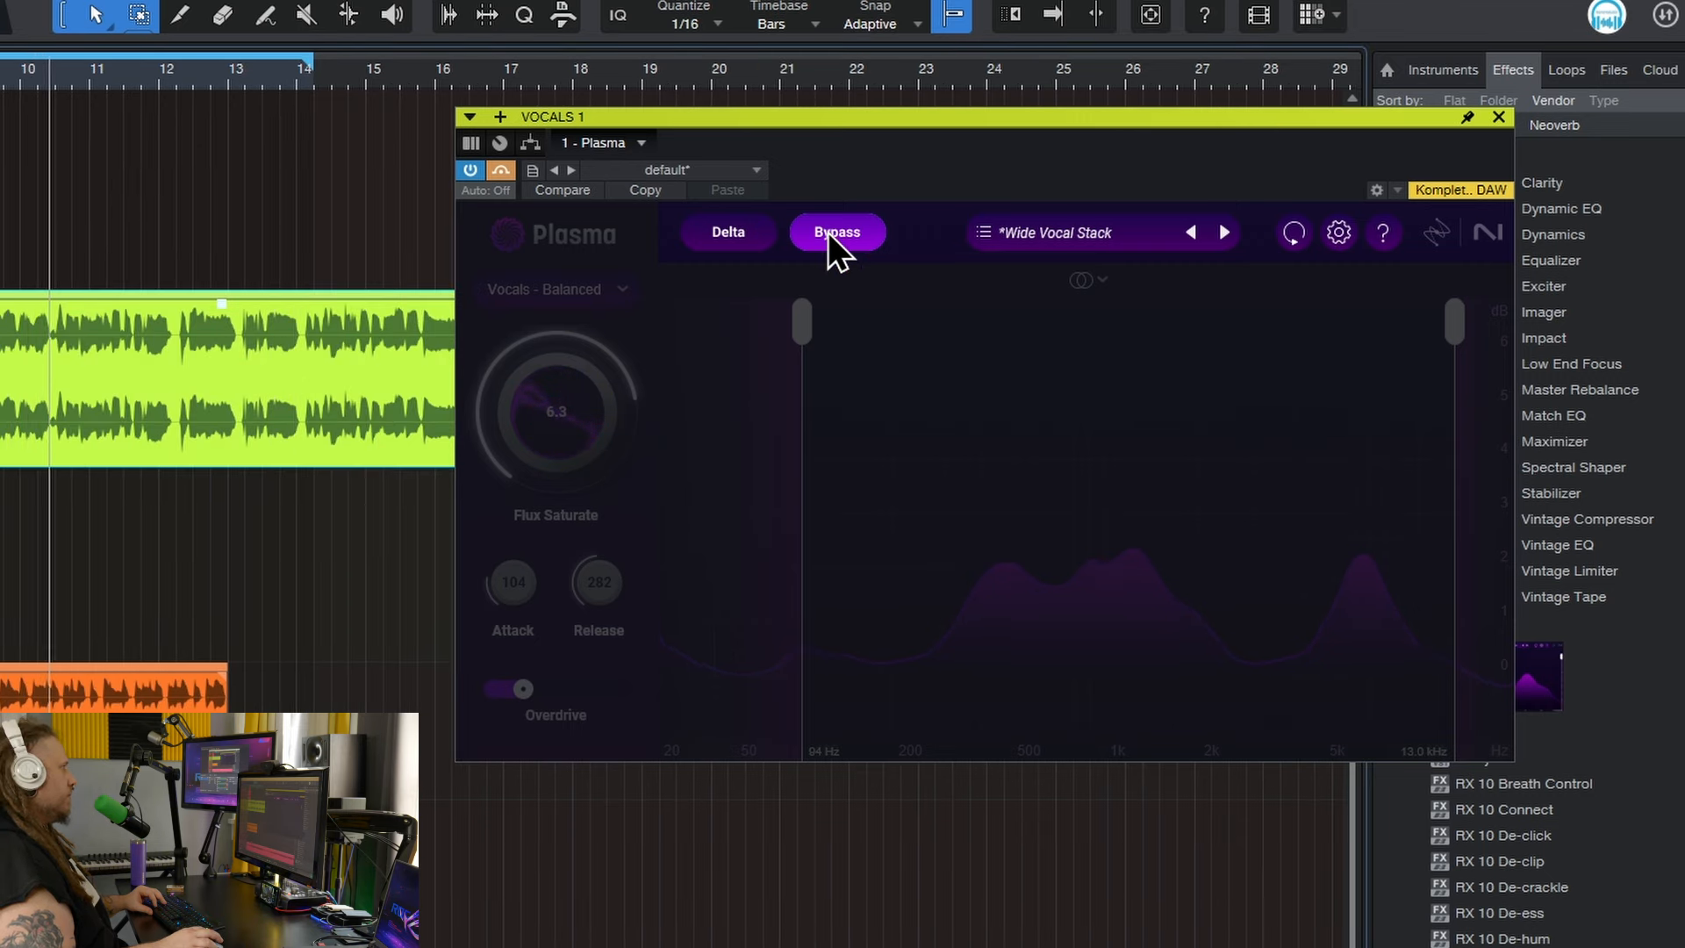
Re-enable Plasma on VOCALS 1, lower its low-frequency limit to 86 Hz, and adjust Flux Saturate.
left_click(860, 242)
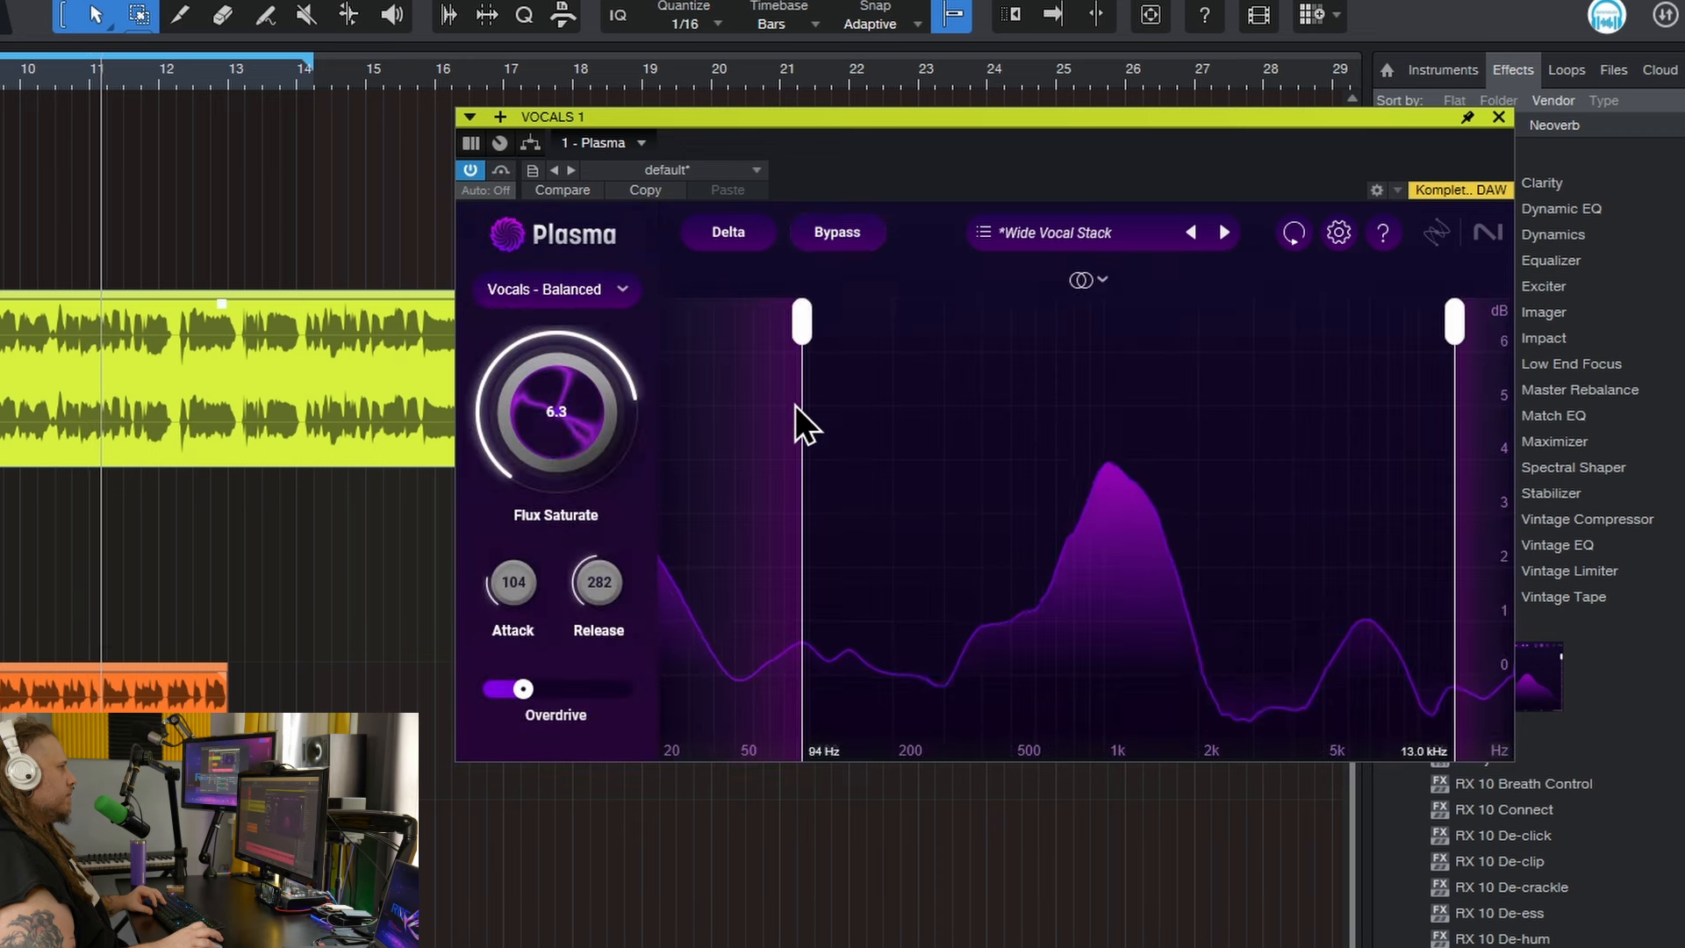
left_click_drag(803, 327, 795, 332)
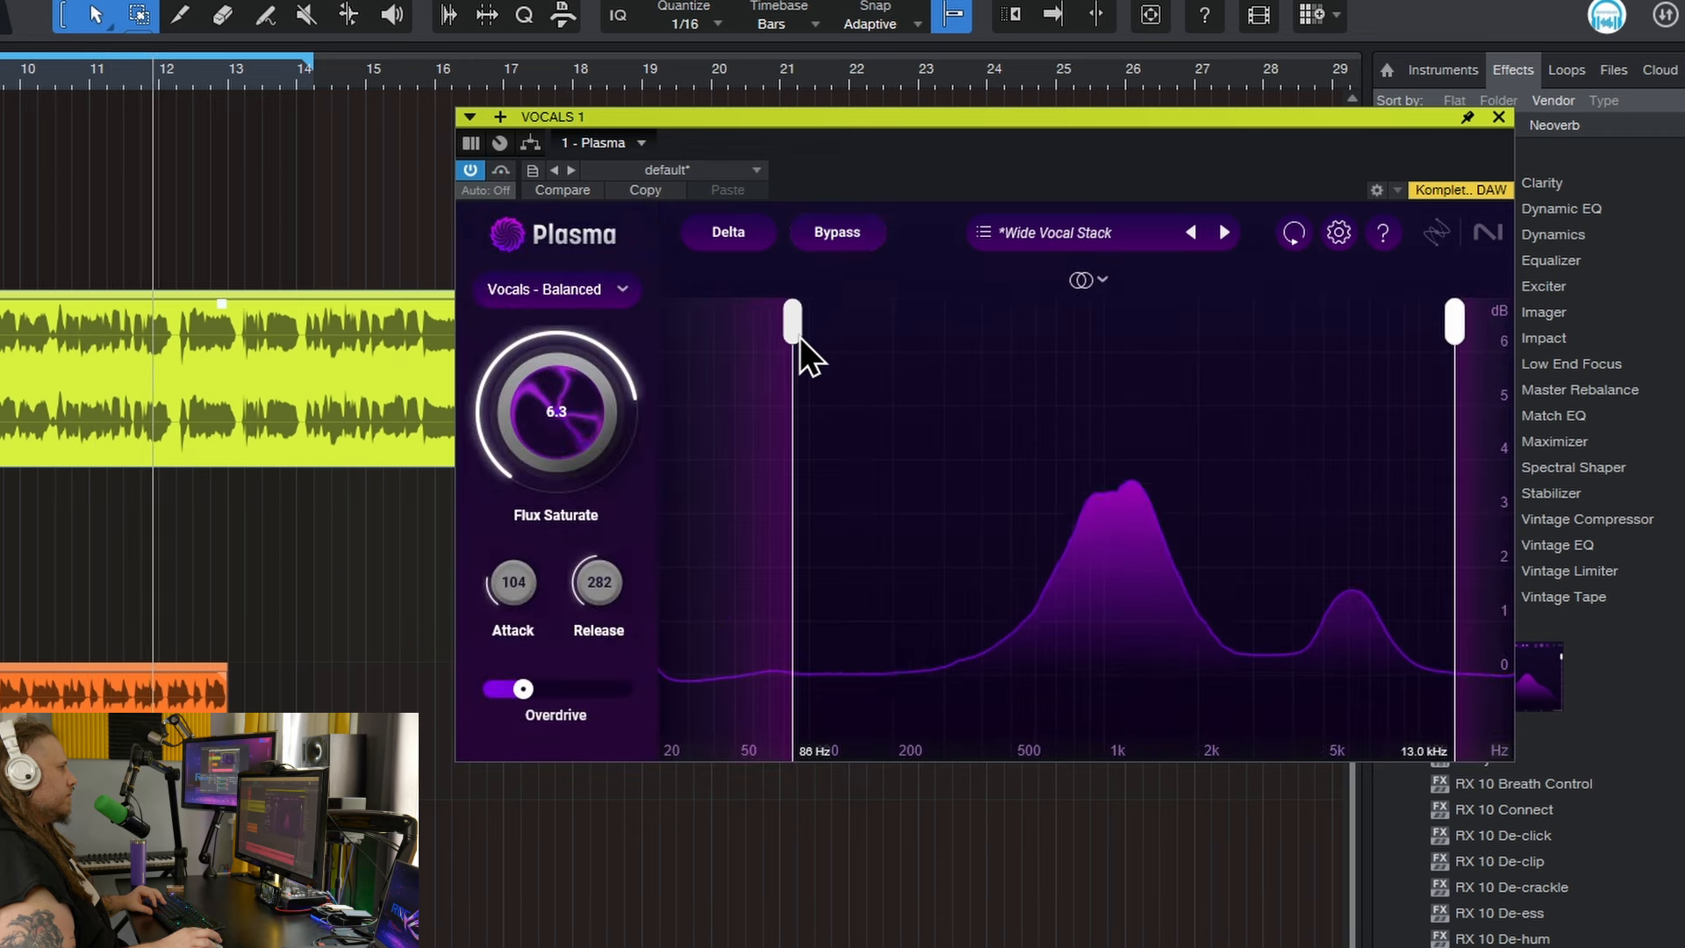
left_click_drag(551, 423, 537, 448)
Loop playback over the VOCALS 2 clip and set its Plasma Flux Saturate to 9.4.
key("p")
left_click_drag(571, 386, 540, 427)
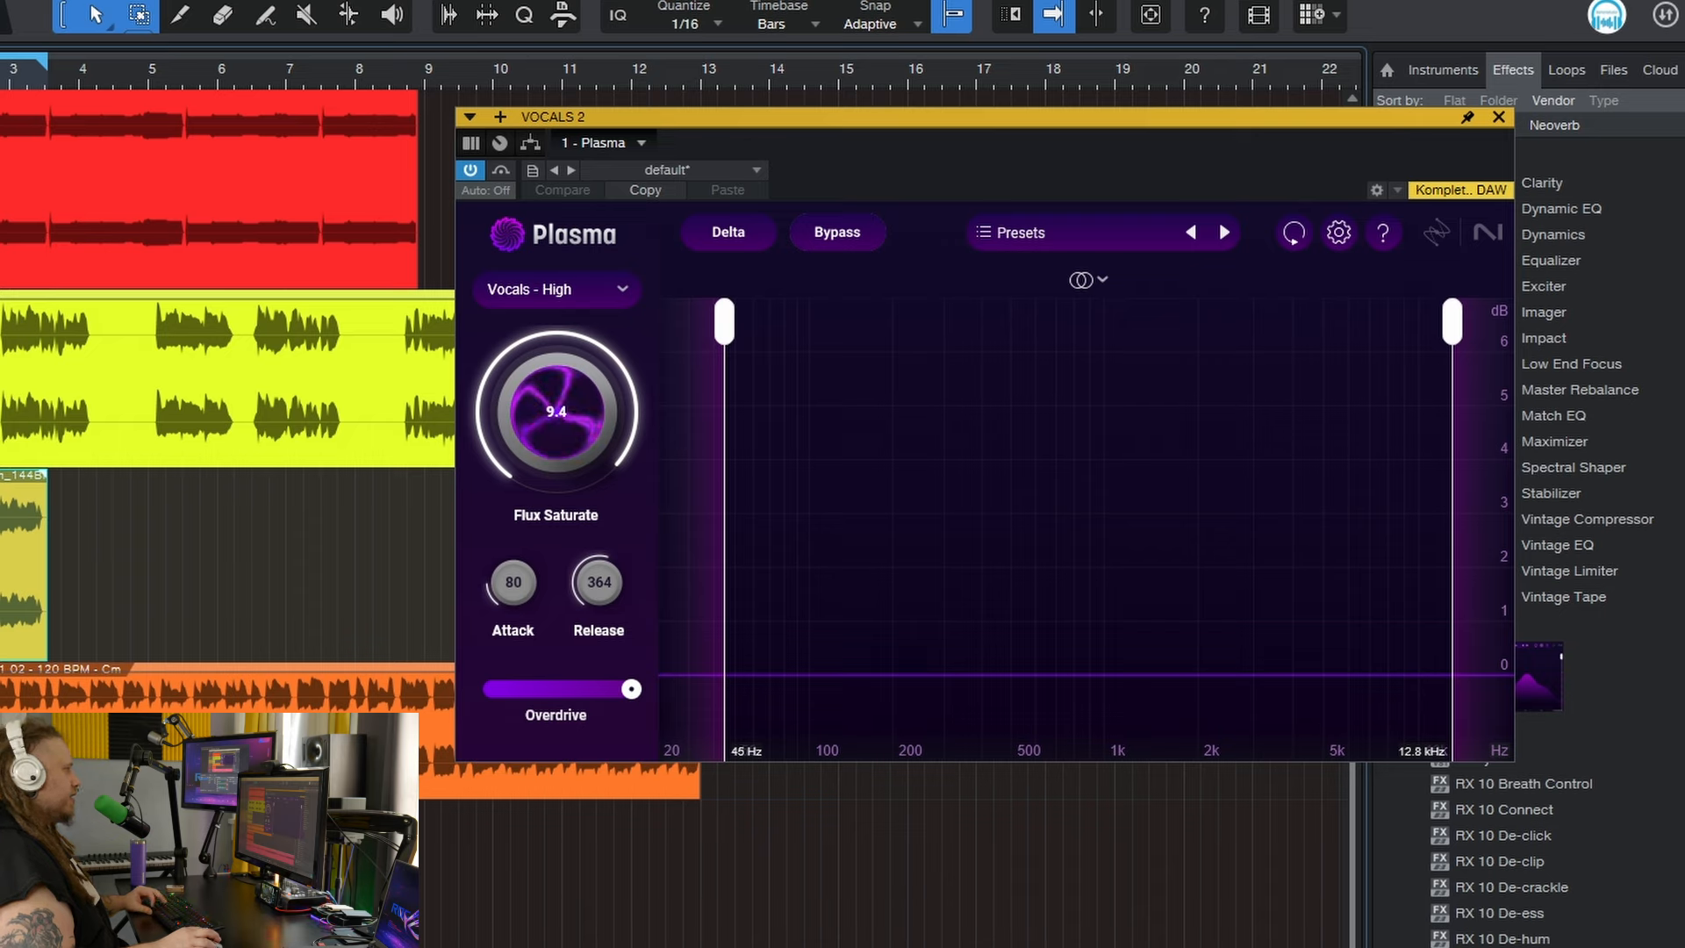
Deactivate and bypass Plasma on VOCALS 2 to hear the unprocessed vocal.
left_click(468, 167)
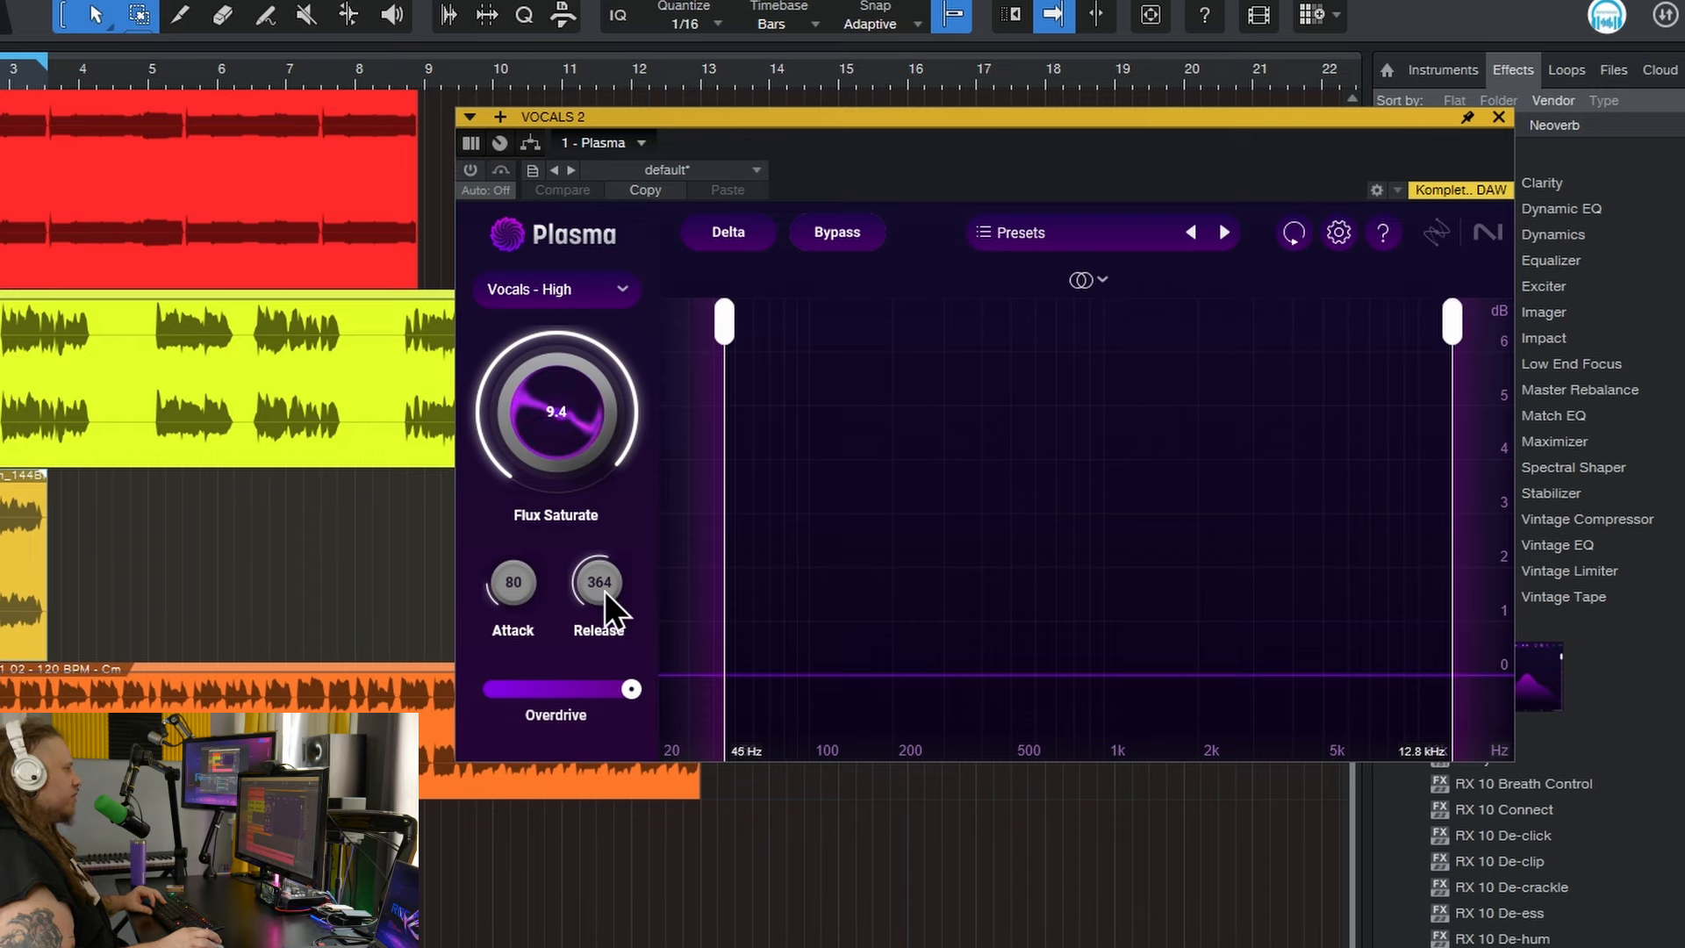
left_click(836, 233)
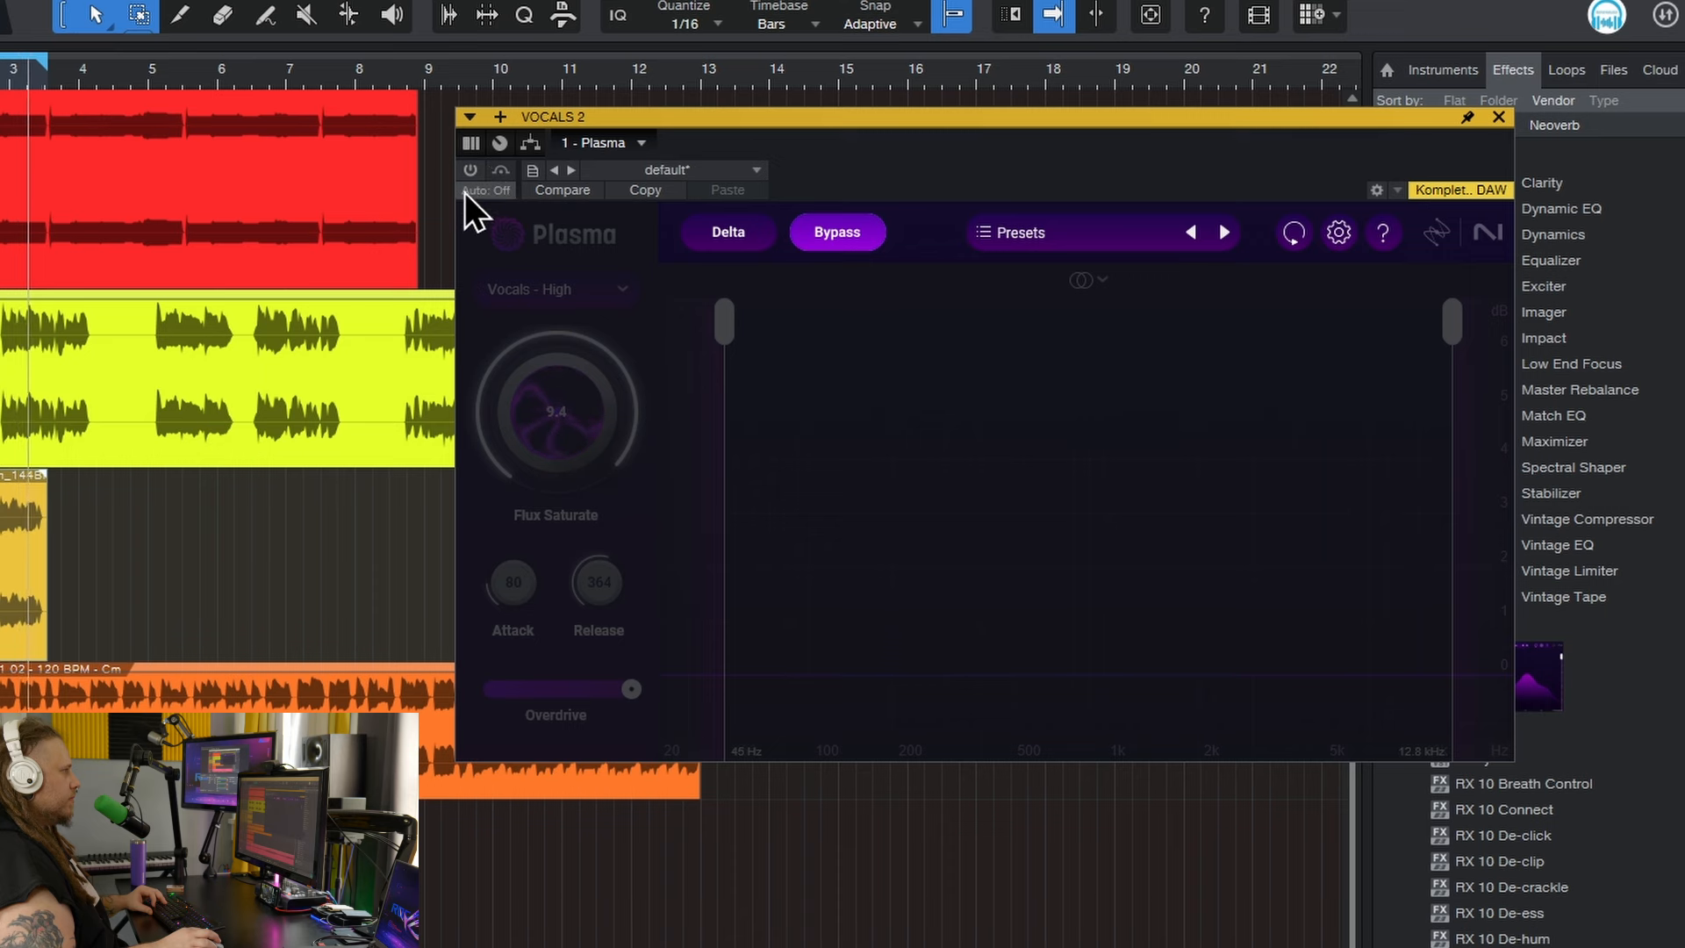
Take Plasma on VOCALS 2 out of bypass, reactivate it, and raise Flux Saturate to 10.0.
left_click(837, 233)
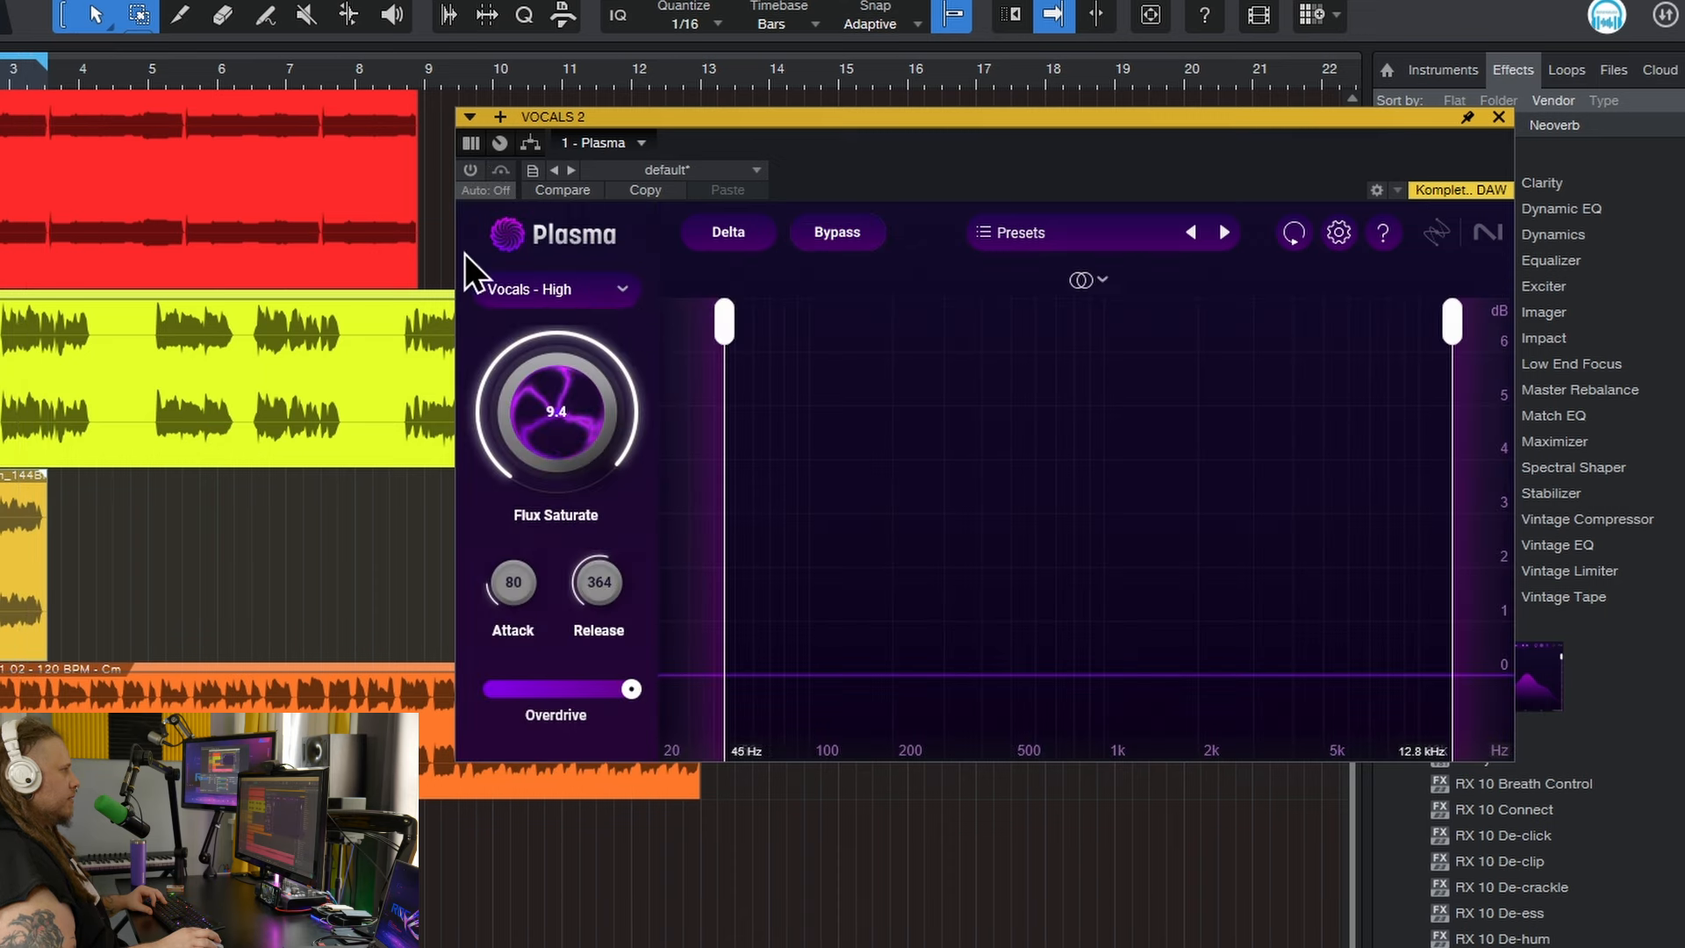
left_click(474, 172)
left_click_drag(530, 427, 563, 142)
left_click_drag(544, 434, 551, 439)
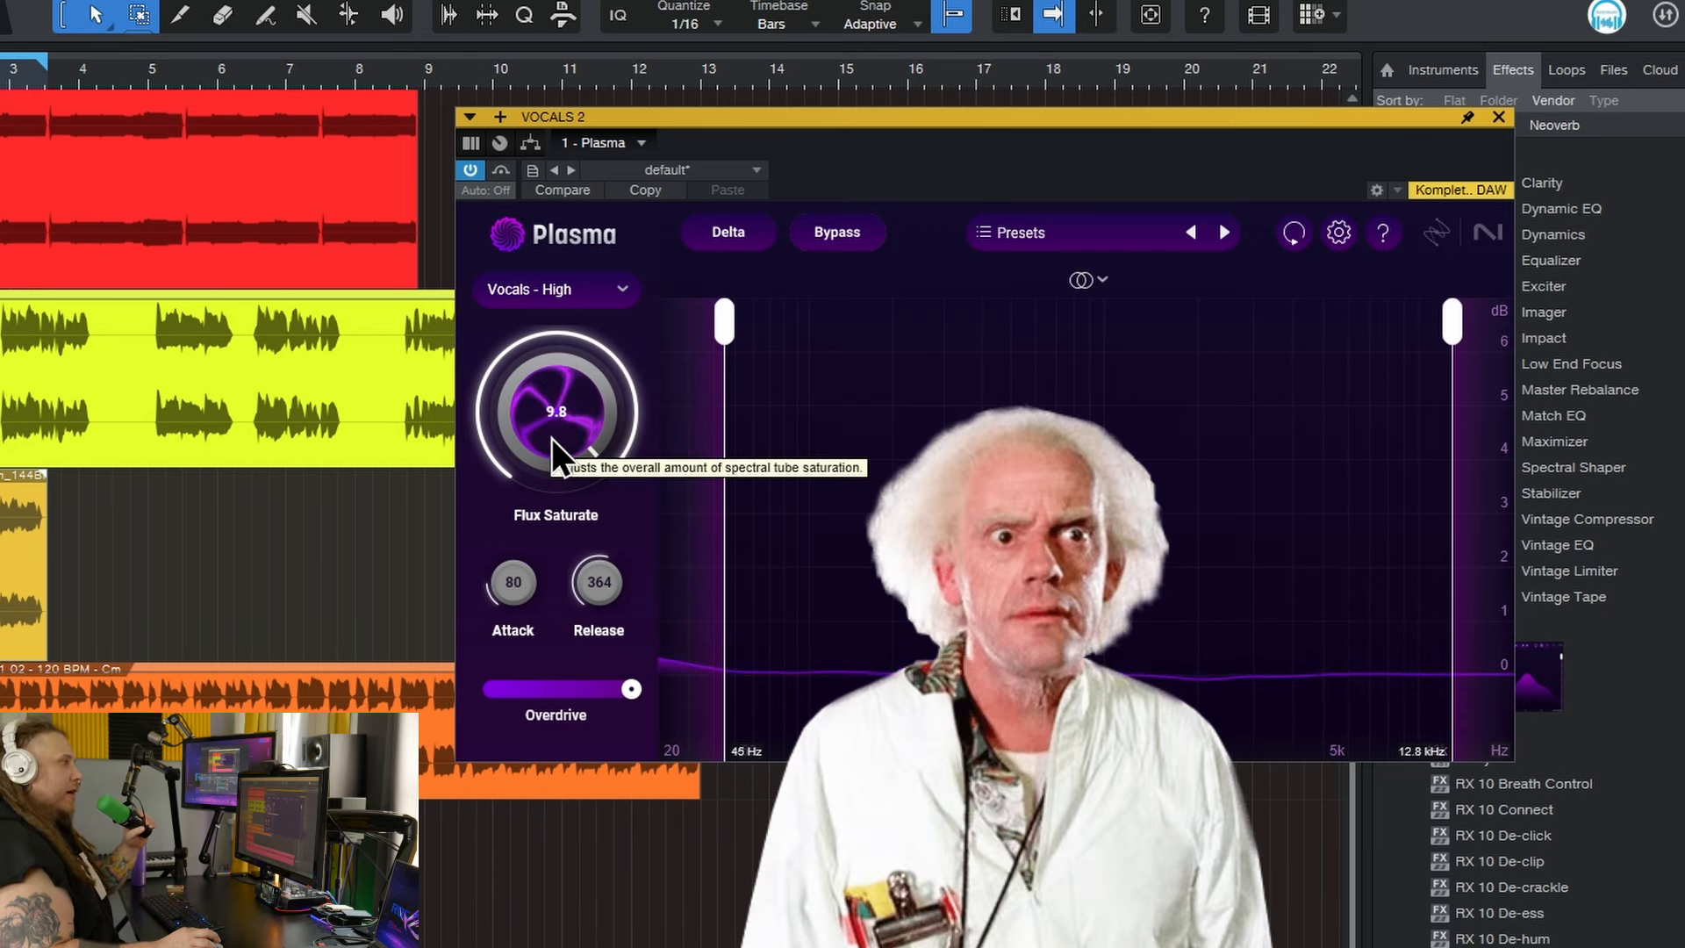
left_click_drag(551, 439, 581, 388)
Narrow the VOCALS 2 Plasma processing range to 132 Hz through 11.5 kHz.
left_click_drag(624, 682, 734, 465)
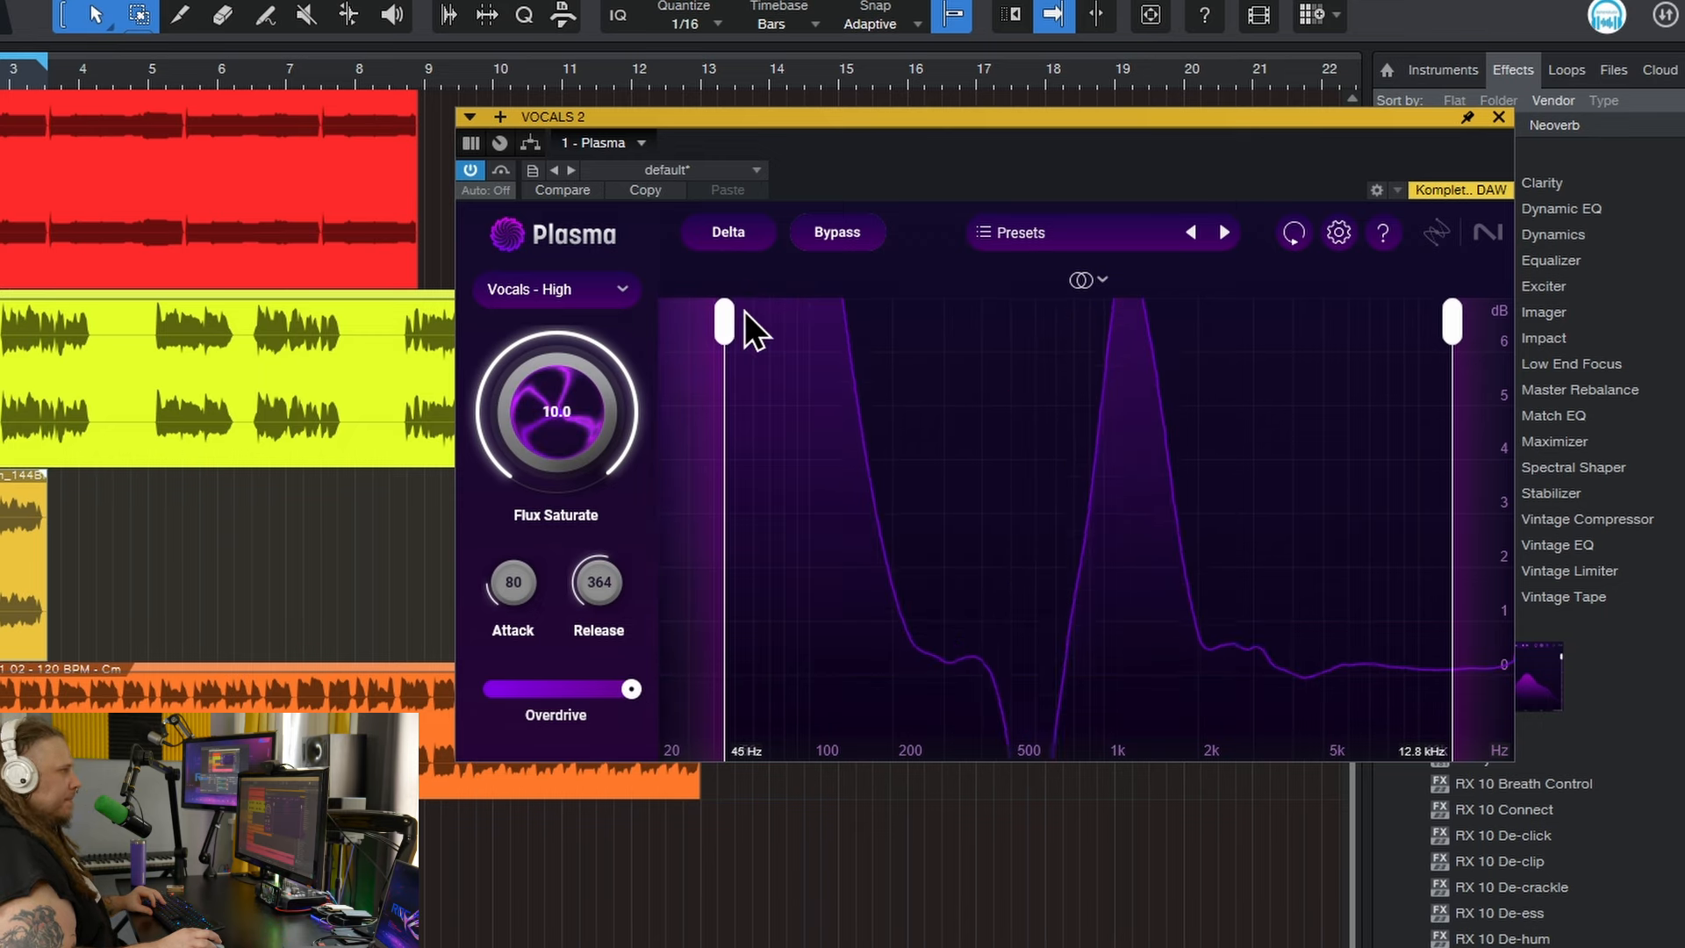
left_click_drag(727, 330, 842, 348)
left_click_drag(1453, 336, 1439, 340)
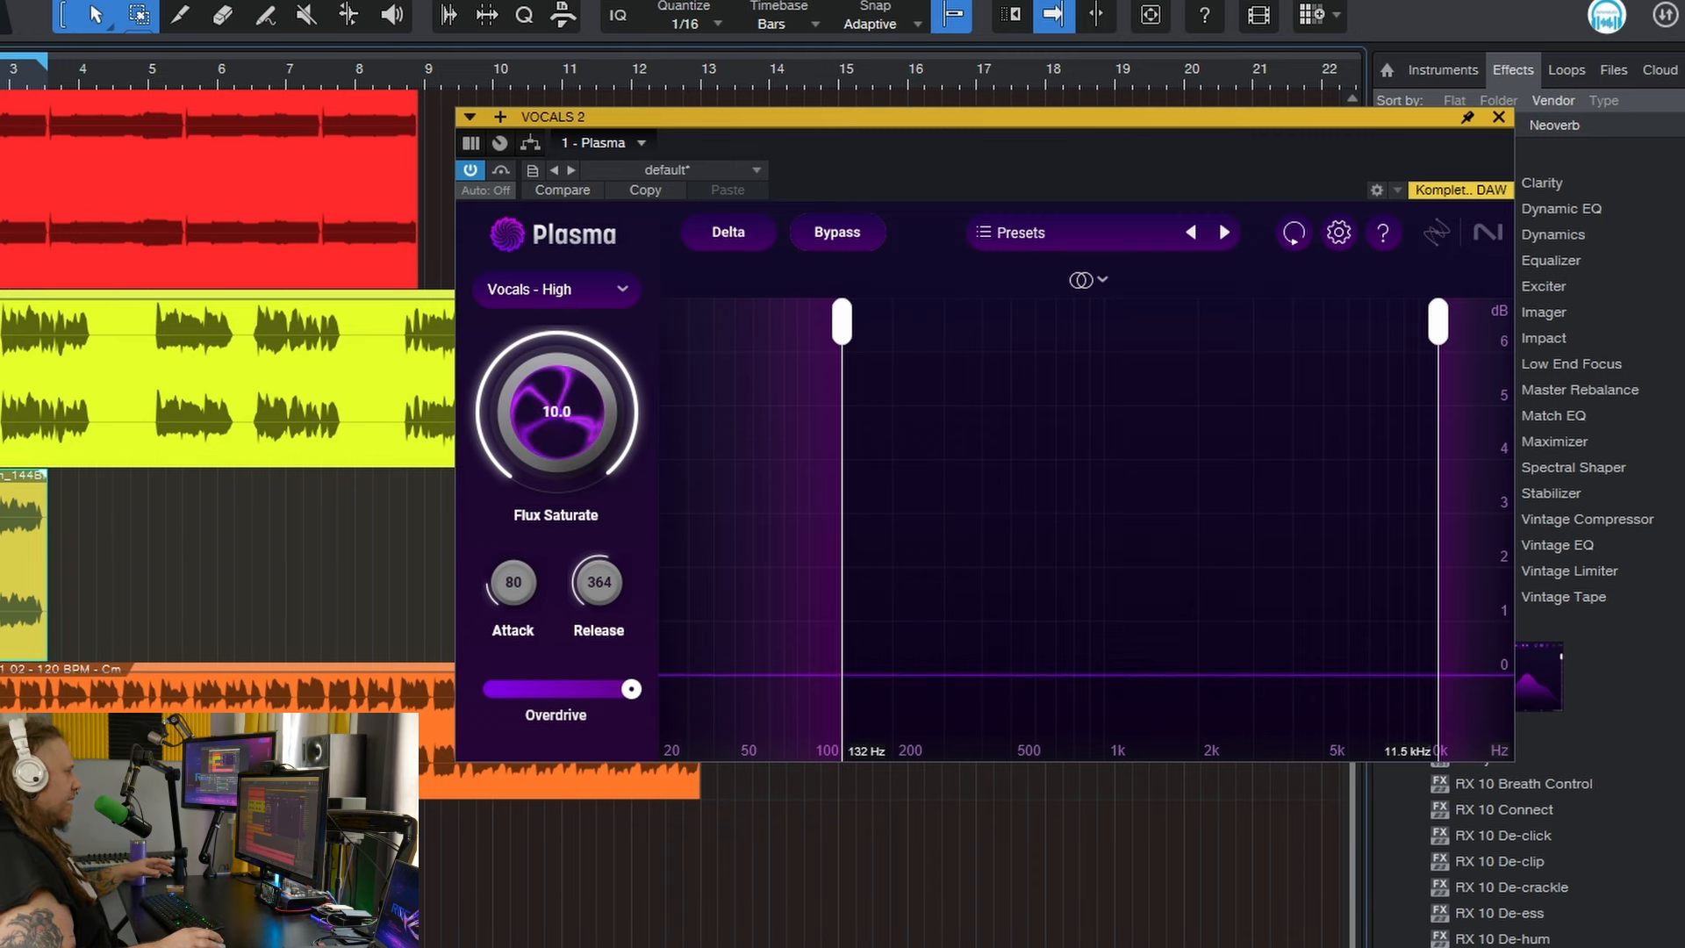
Activate Plasma on the electric guitar track, set Flux Saturate to 4.0, and lower the Overdrive amount.
left_click(285, 677)
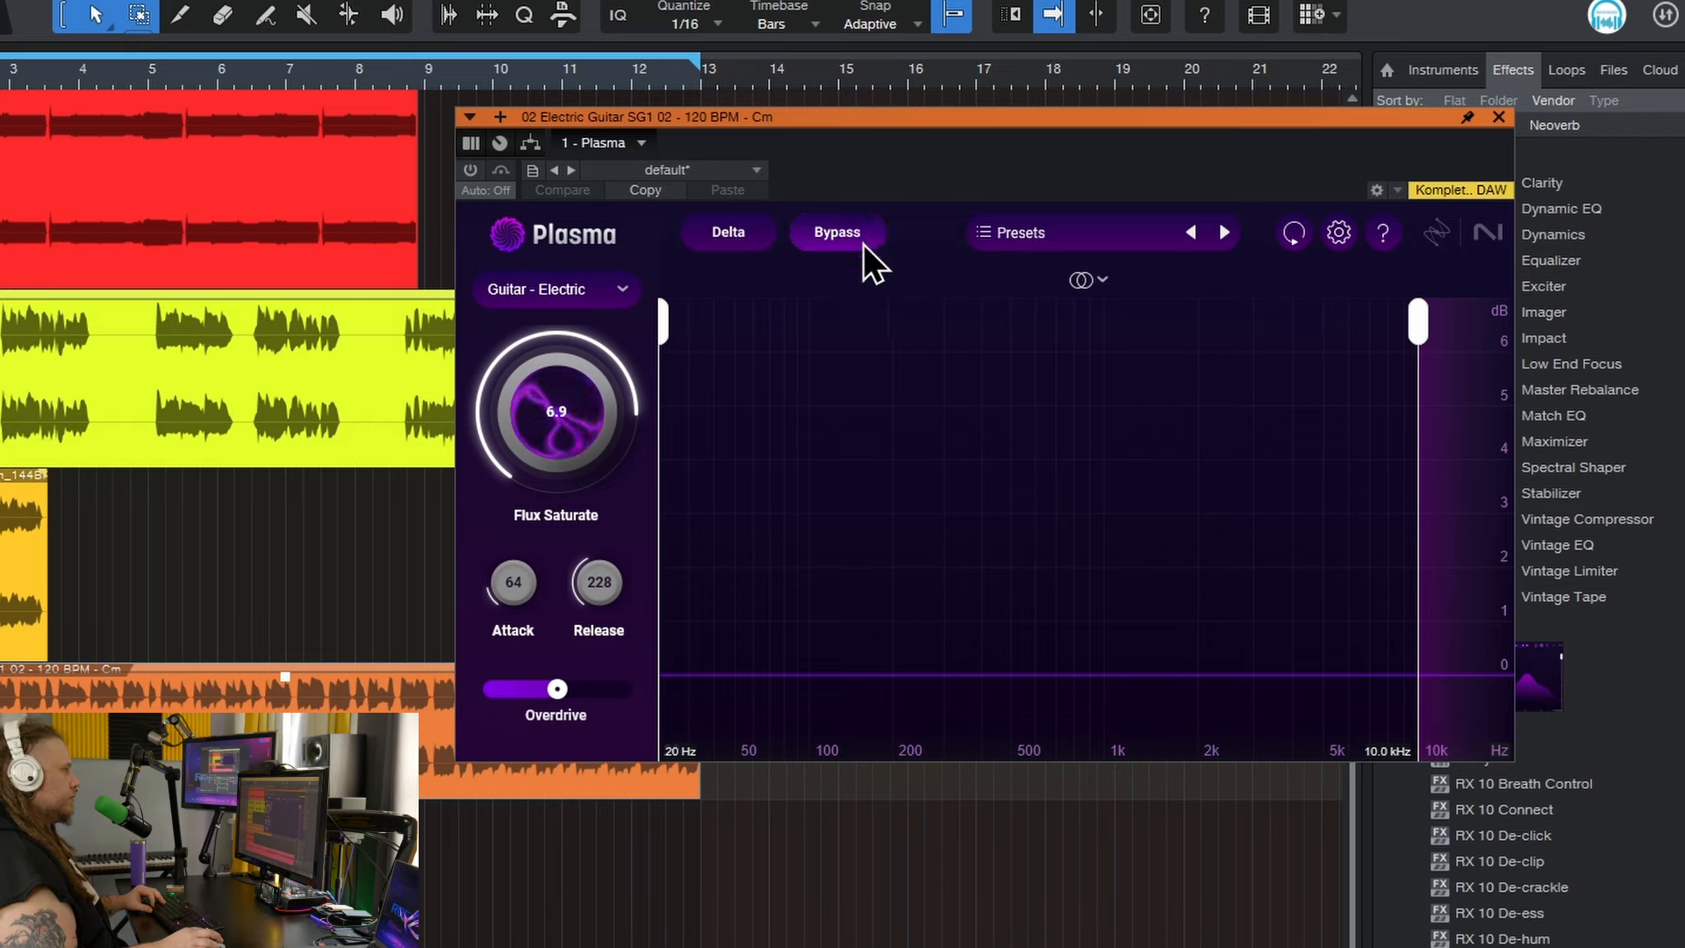
left_click(469, 171)
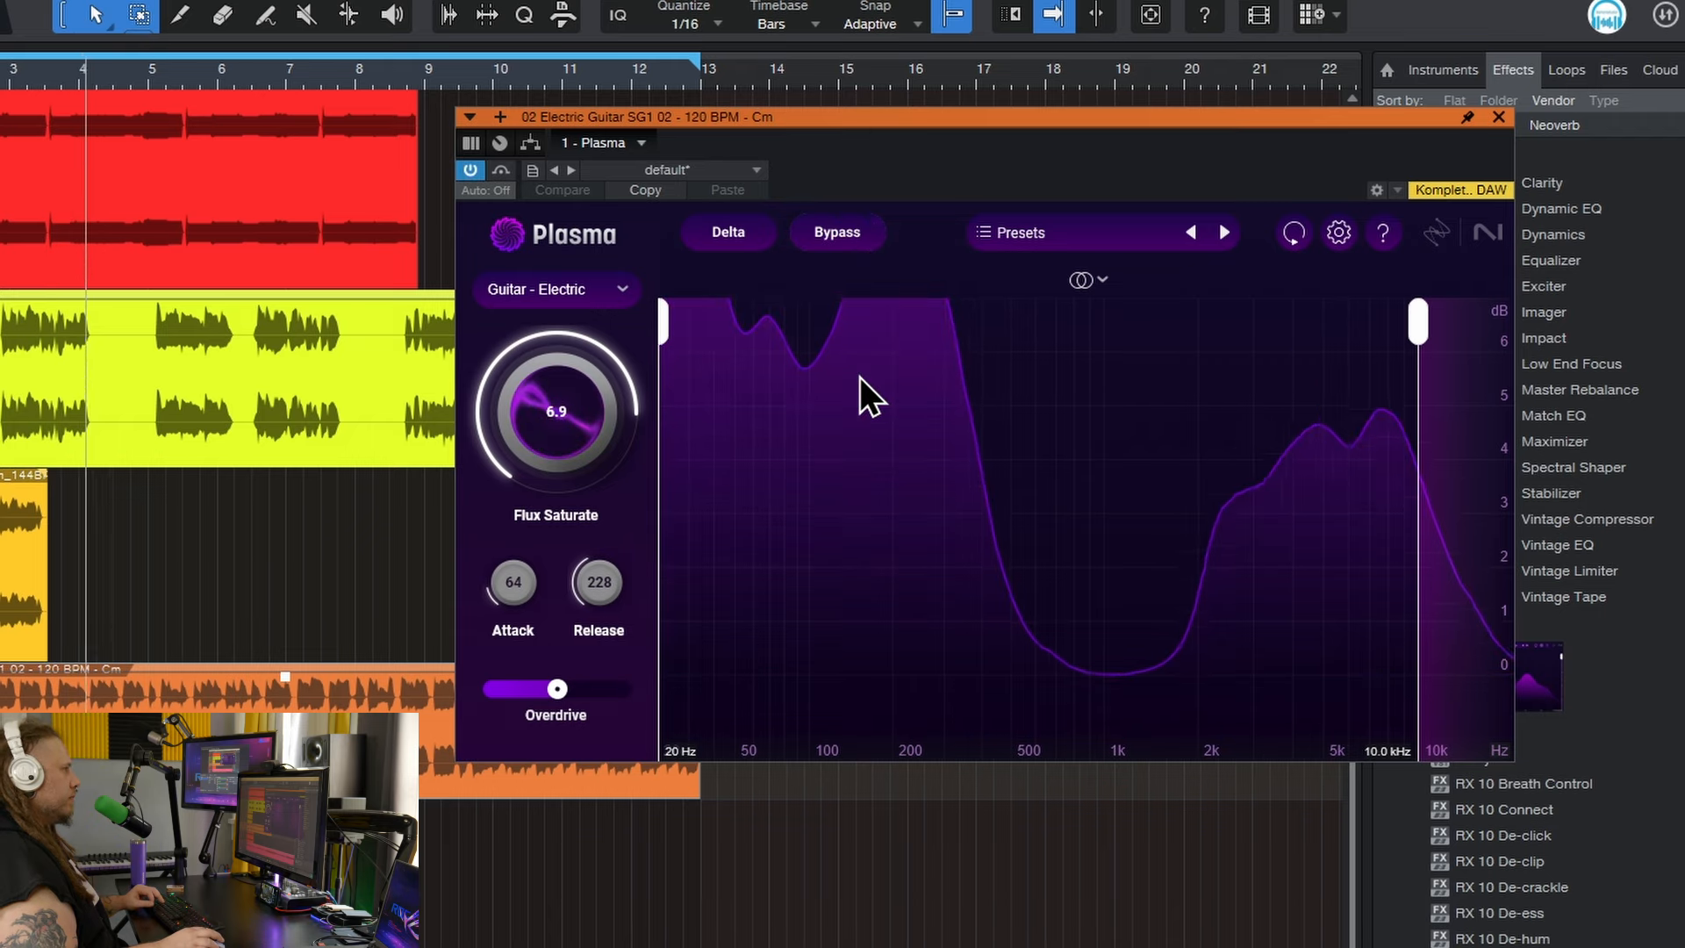
left_click_drag(537, 437, 571, 519)
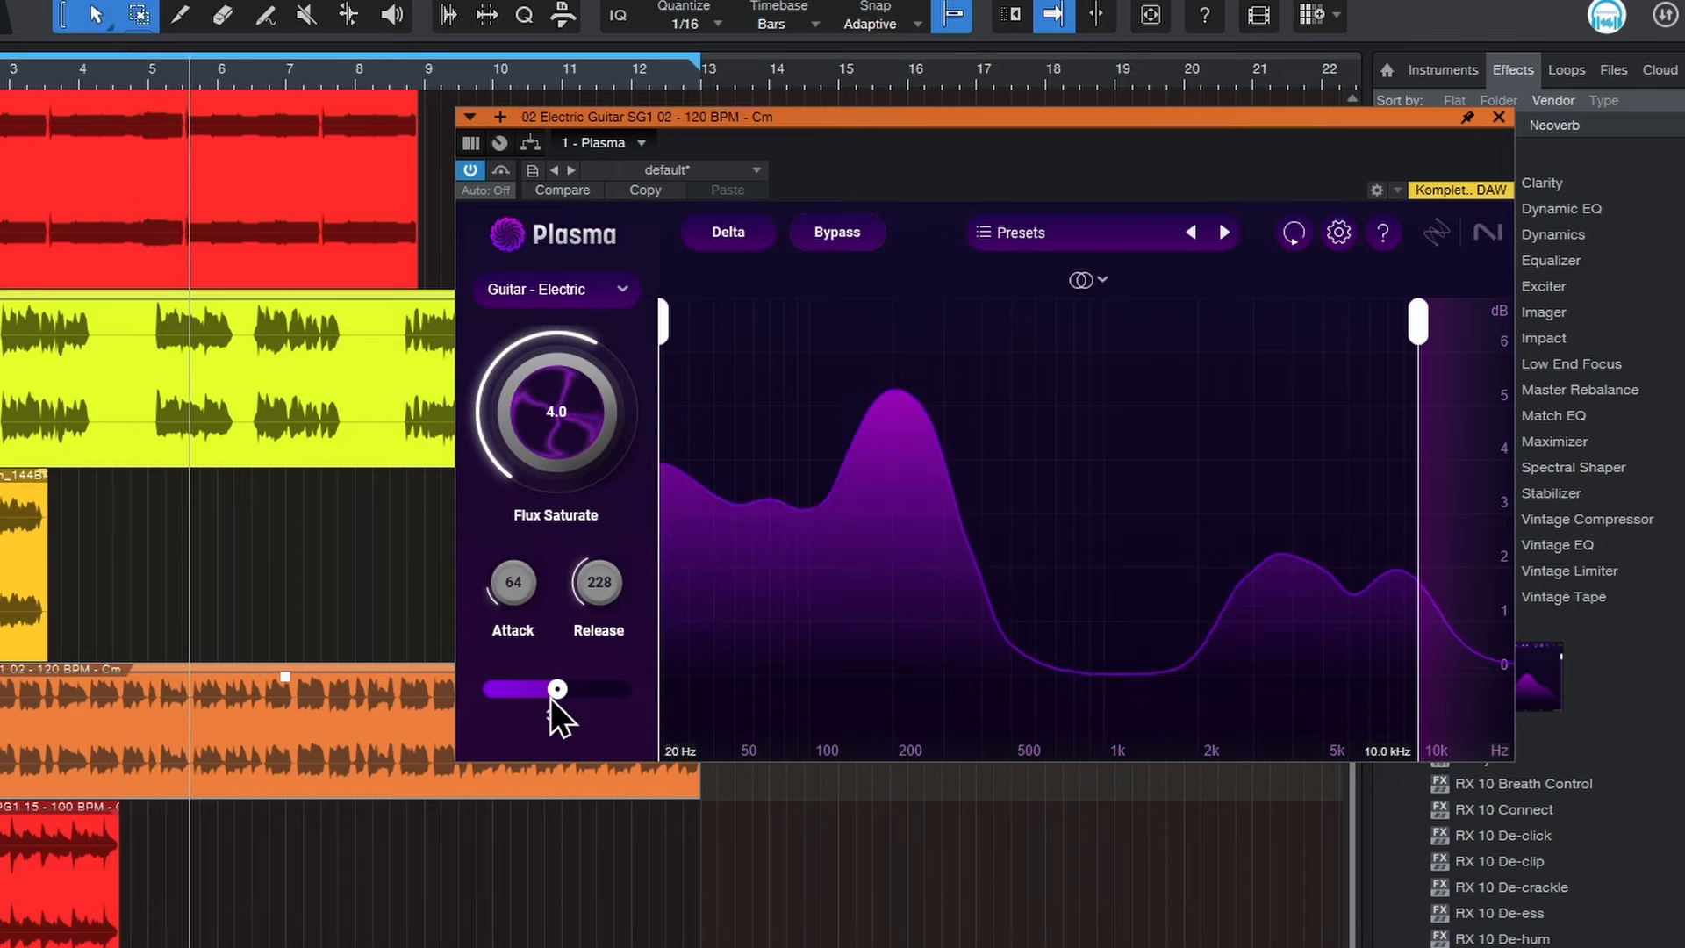
left_click_drag(555, 696, 539, 708)
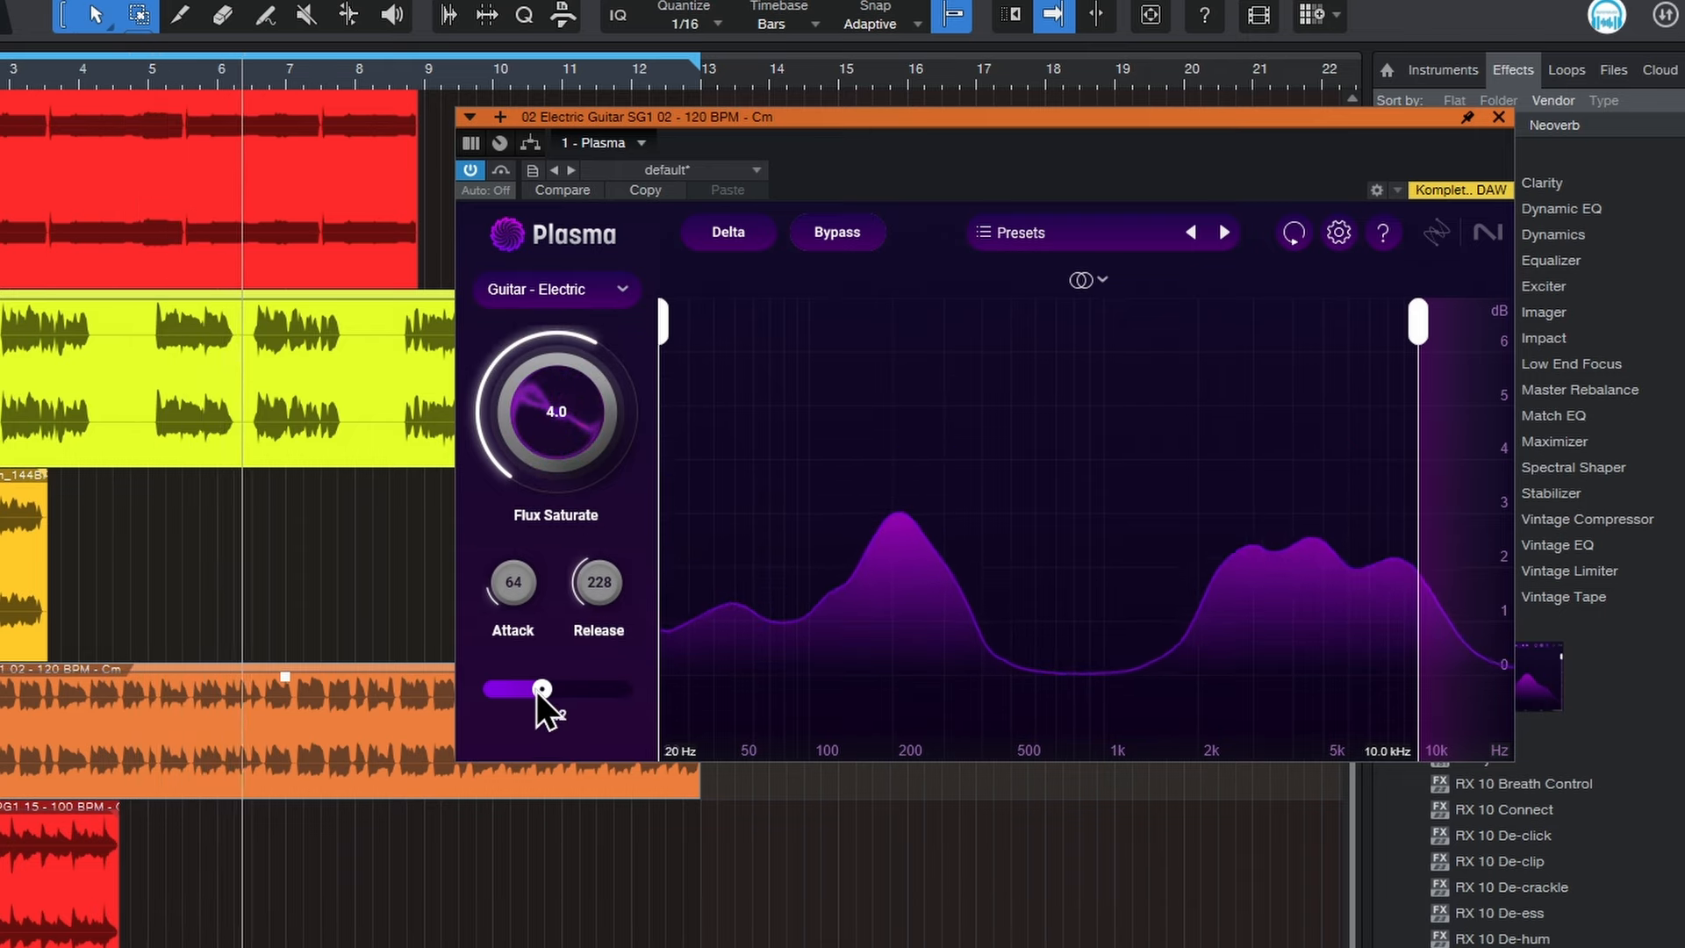
mouse_move(537, 691)
left_mouse_down()
mouse_move(698, 693)
mouse_move(530, 689)
left_mouse_up()
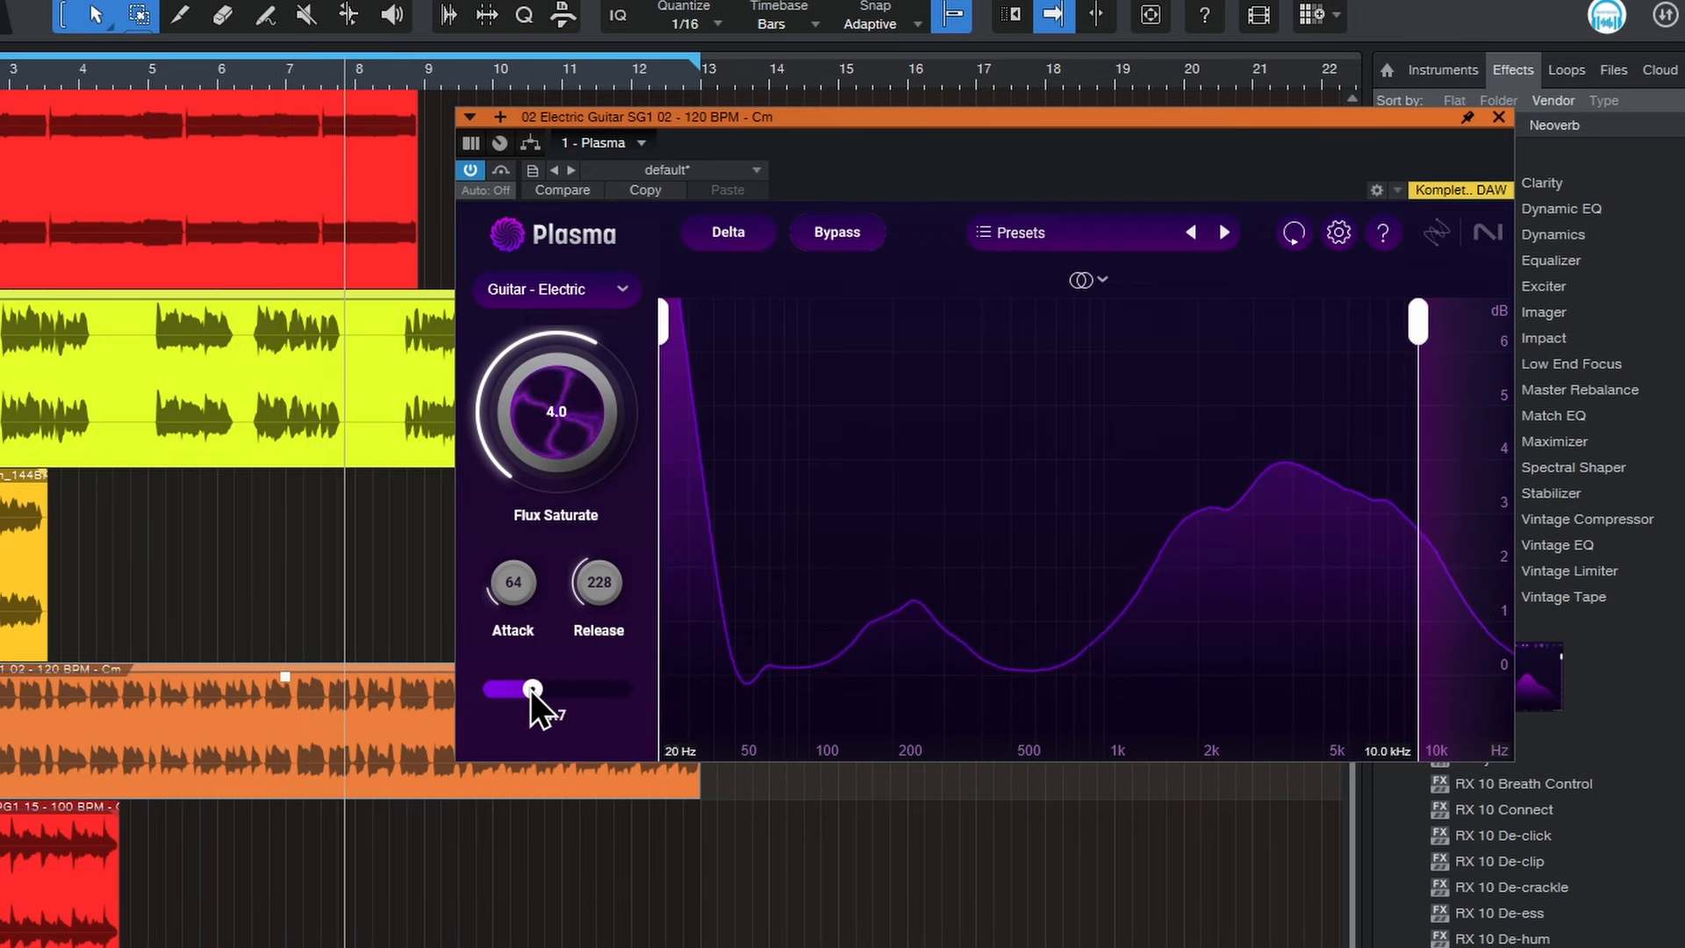
Compare the electric guitar with Plasma bypassed and re-enabled, and fine-tune its Flux Saturate.
left_click(847, 231)
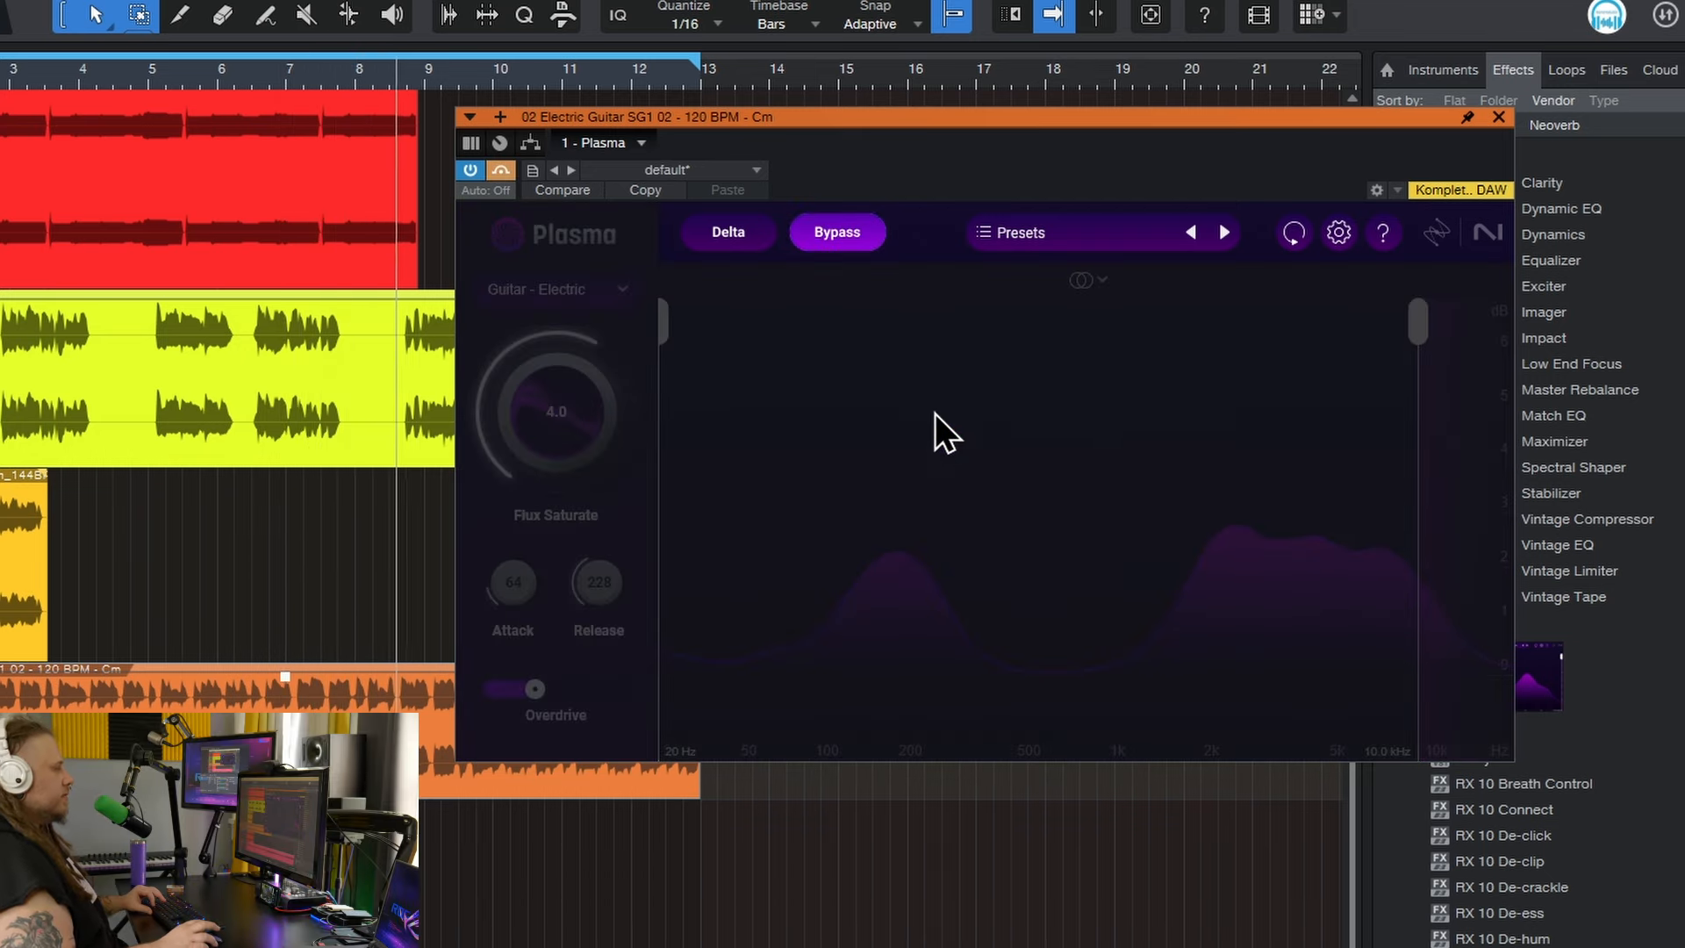
left_click(846, 231)
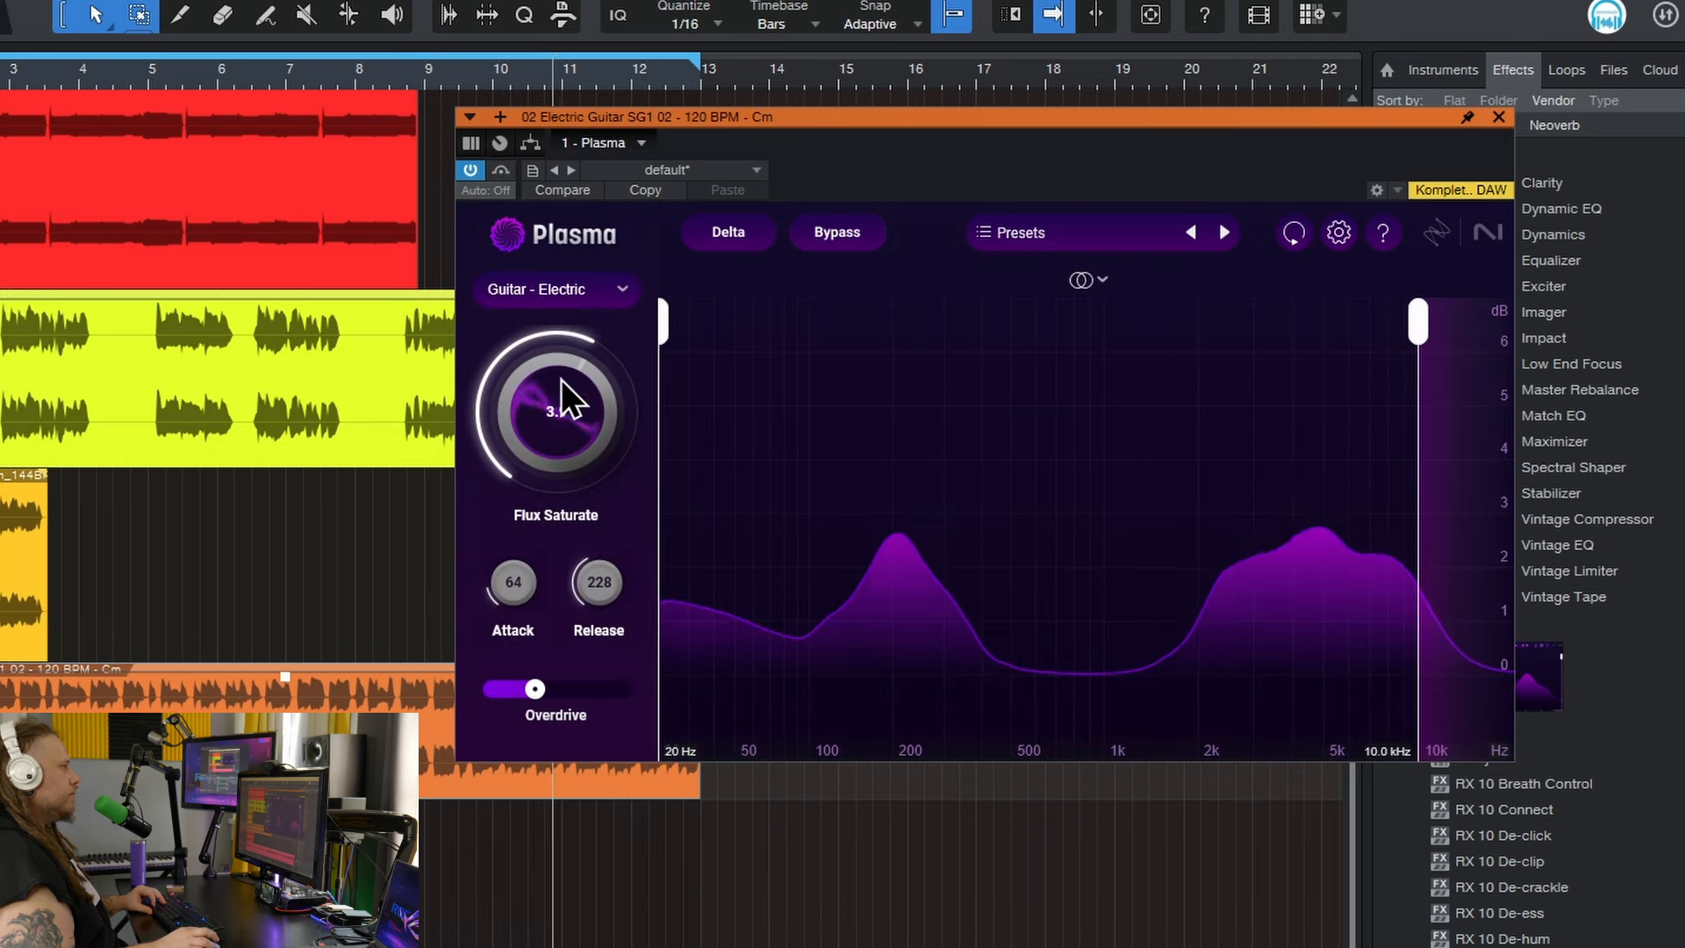
left_click_drag(549, 377, 551, 351)
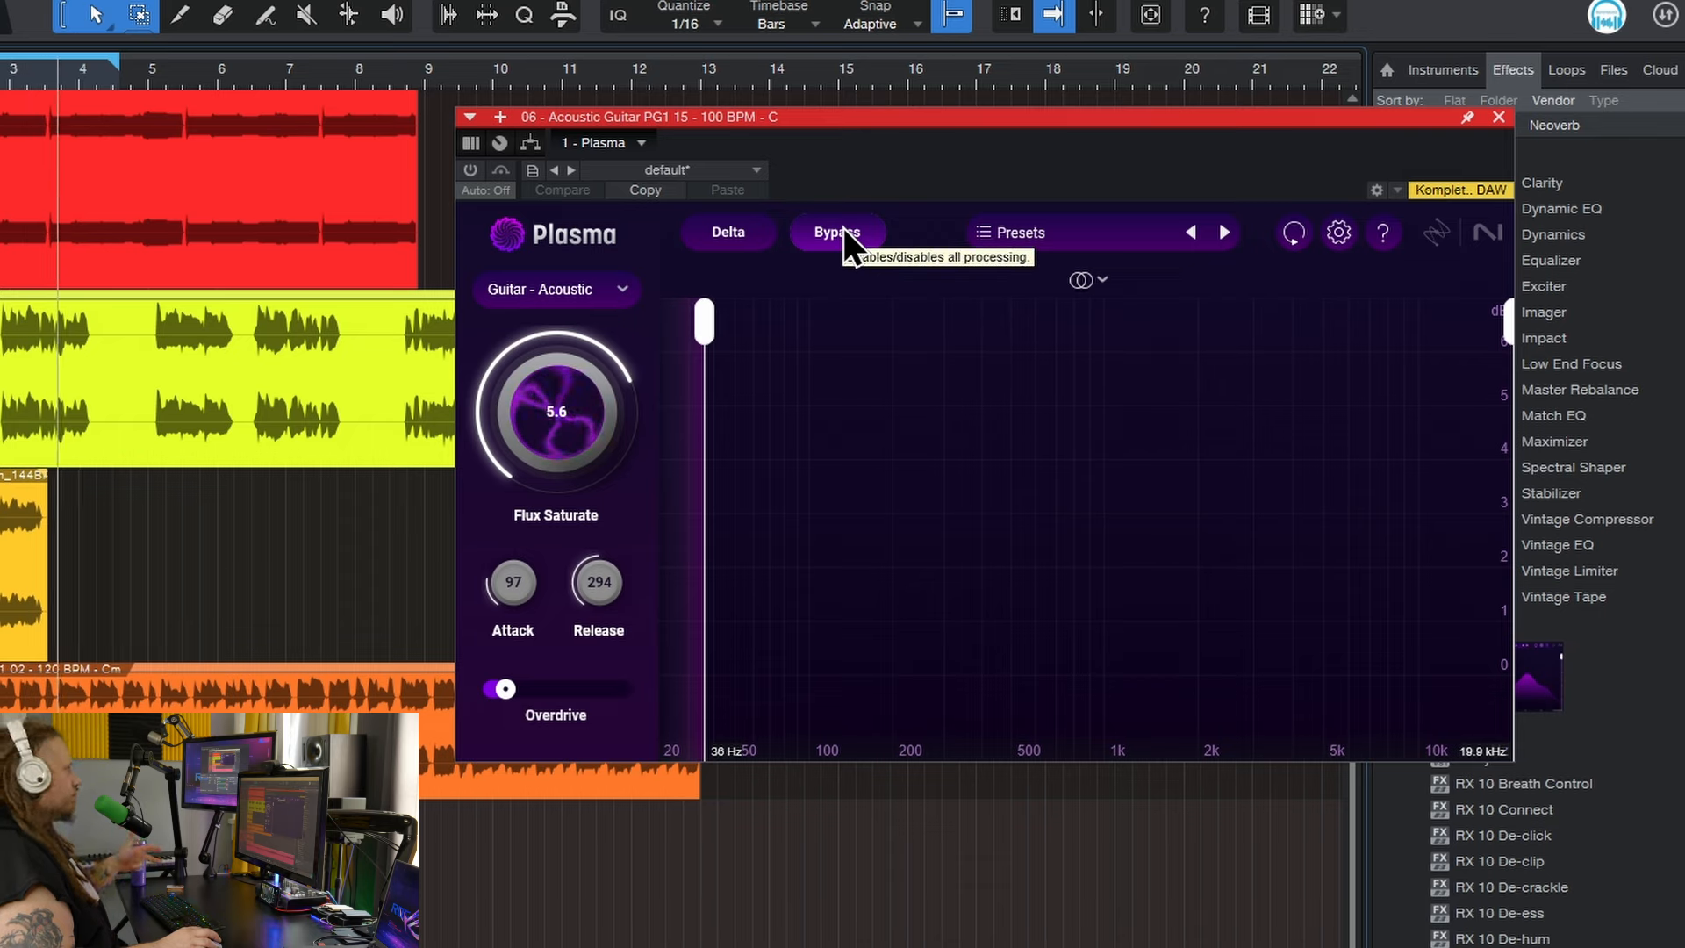
Activate Plasma on the acoustic guitar track, limit processing to 46 Hz through 13.9 kHz, and set Attack to 94.
left_click(469, 171)
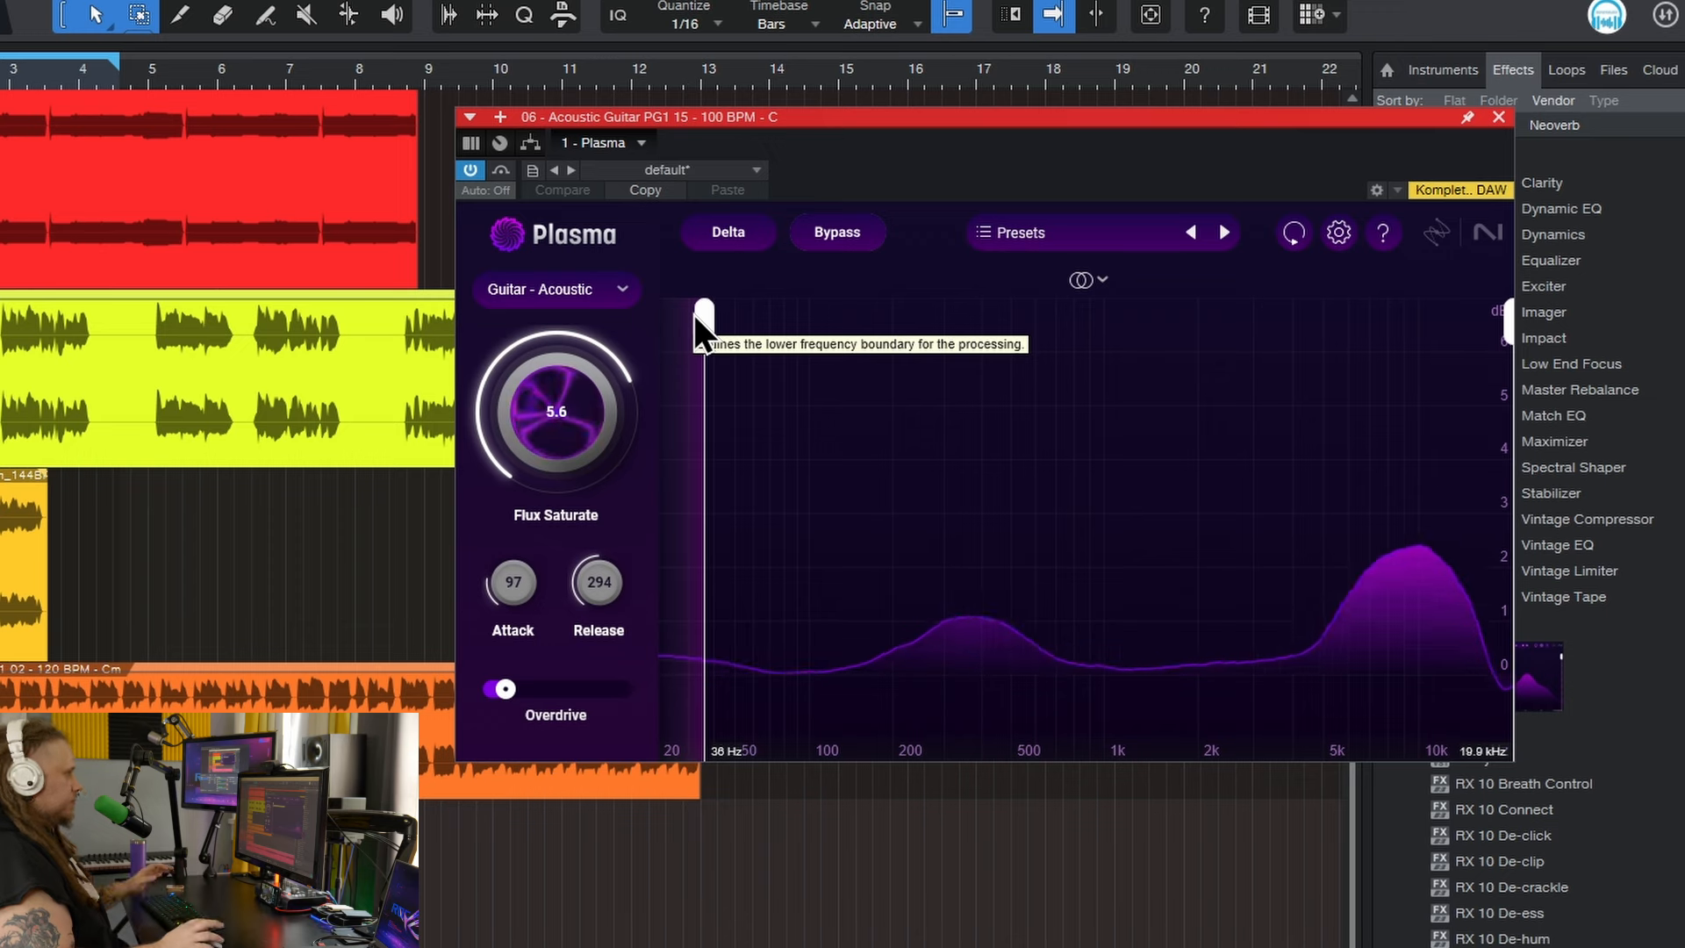
mouse_move(702, 326)
left_mouse_down()
mouse_move(688, 315)
mouse_move(723, 327)
left_mouse_up()
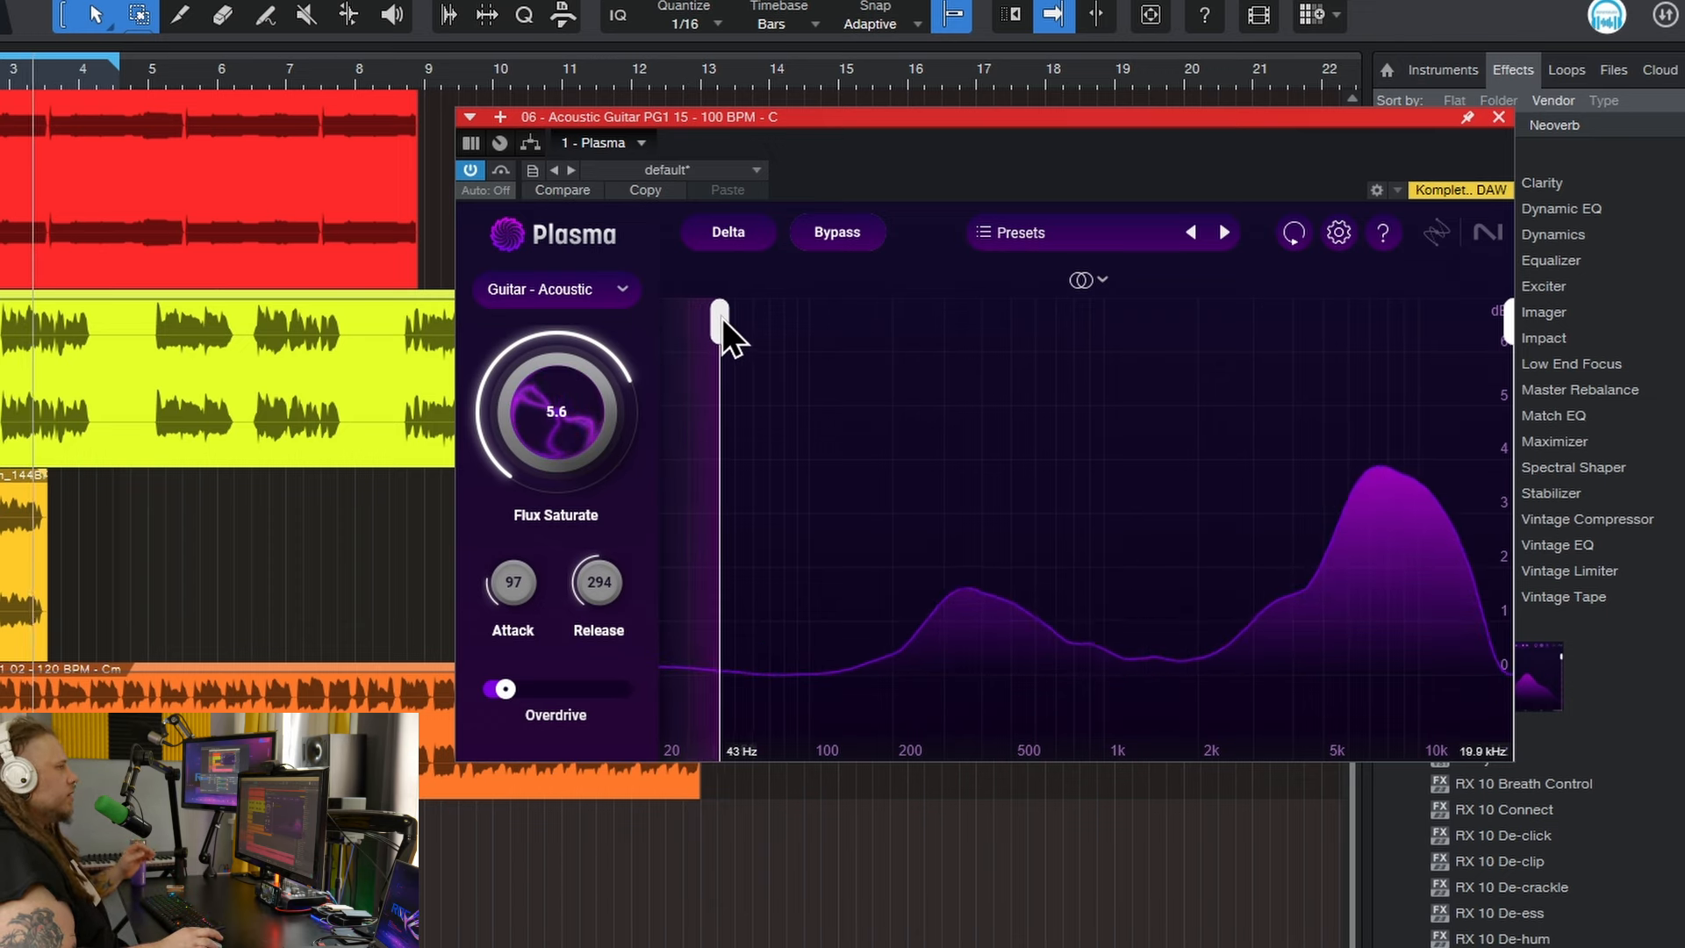
left_click_drag(1508, 326, 1461, 316)
mouse_move(719, 330)
left_mouse_down()
mouse_move(776, 323)
mouse_move(724, 339)
left_mouse_up()
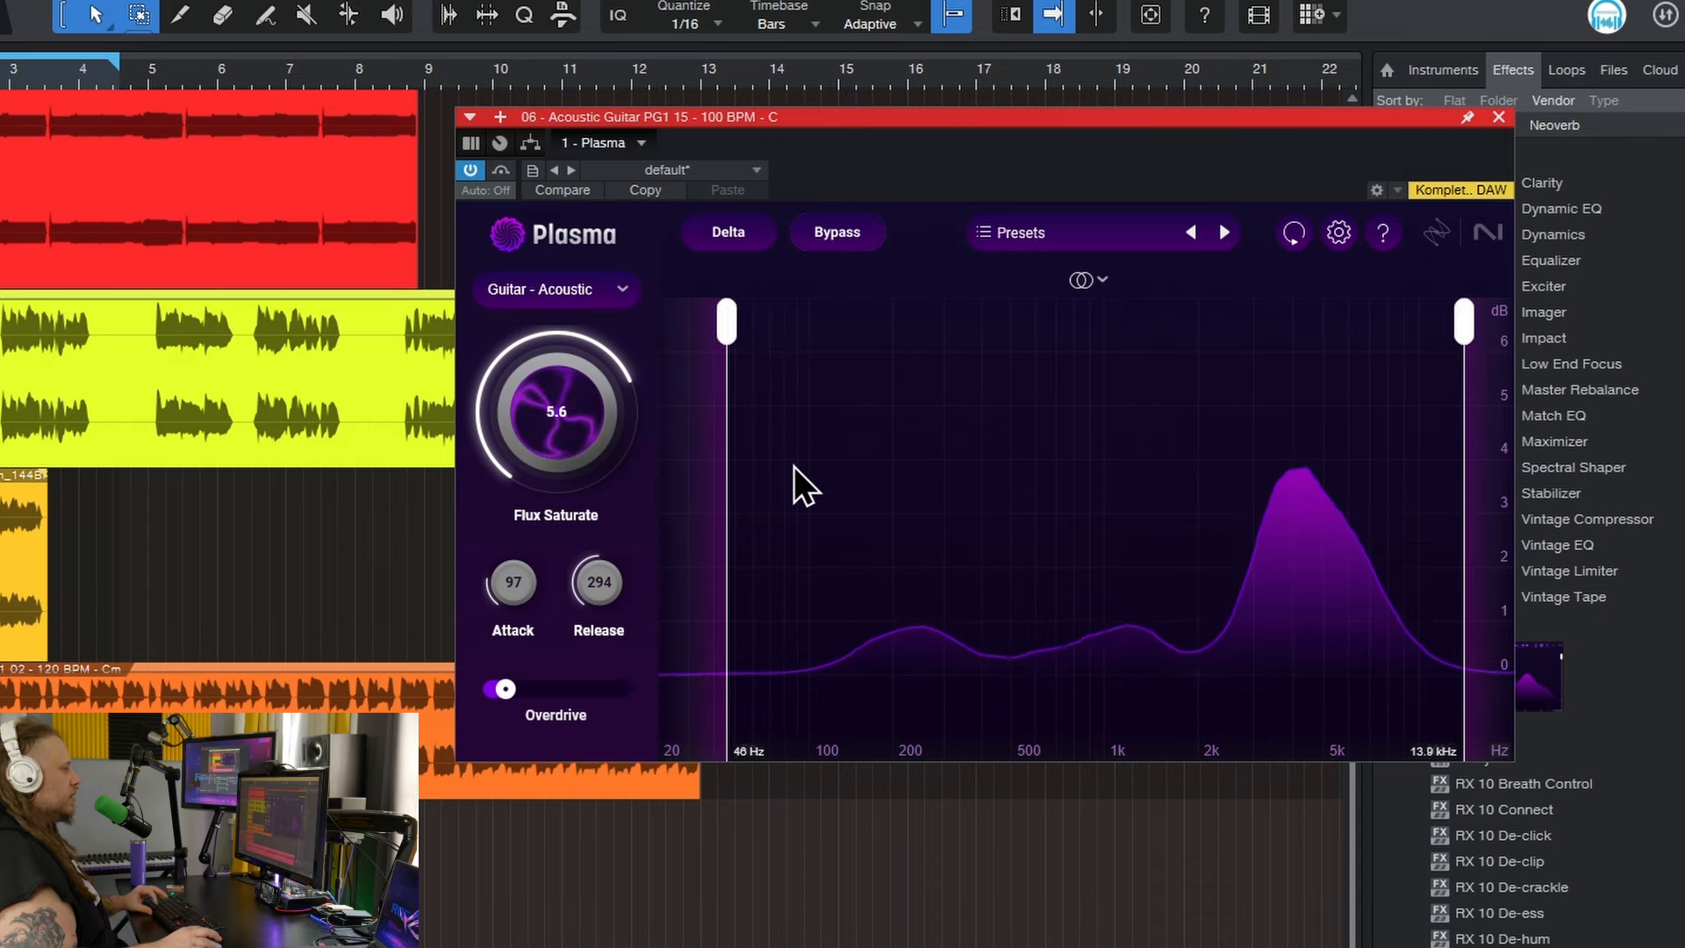
left_click_drag(525, 582, 519, 612)
mouse_move(507, 692)
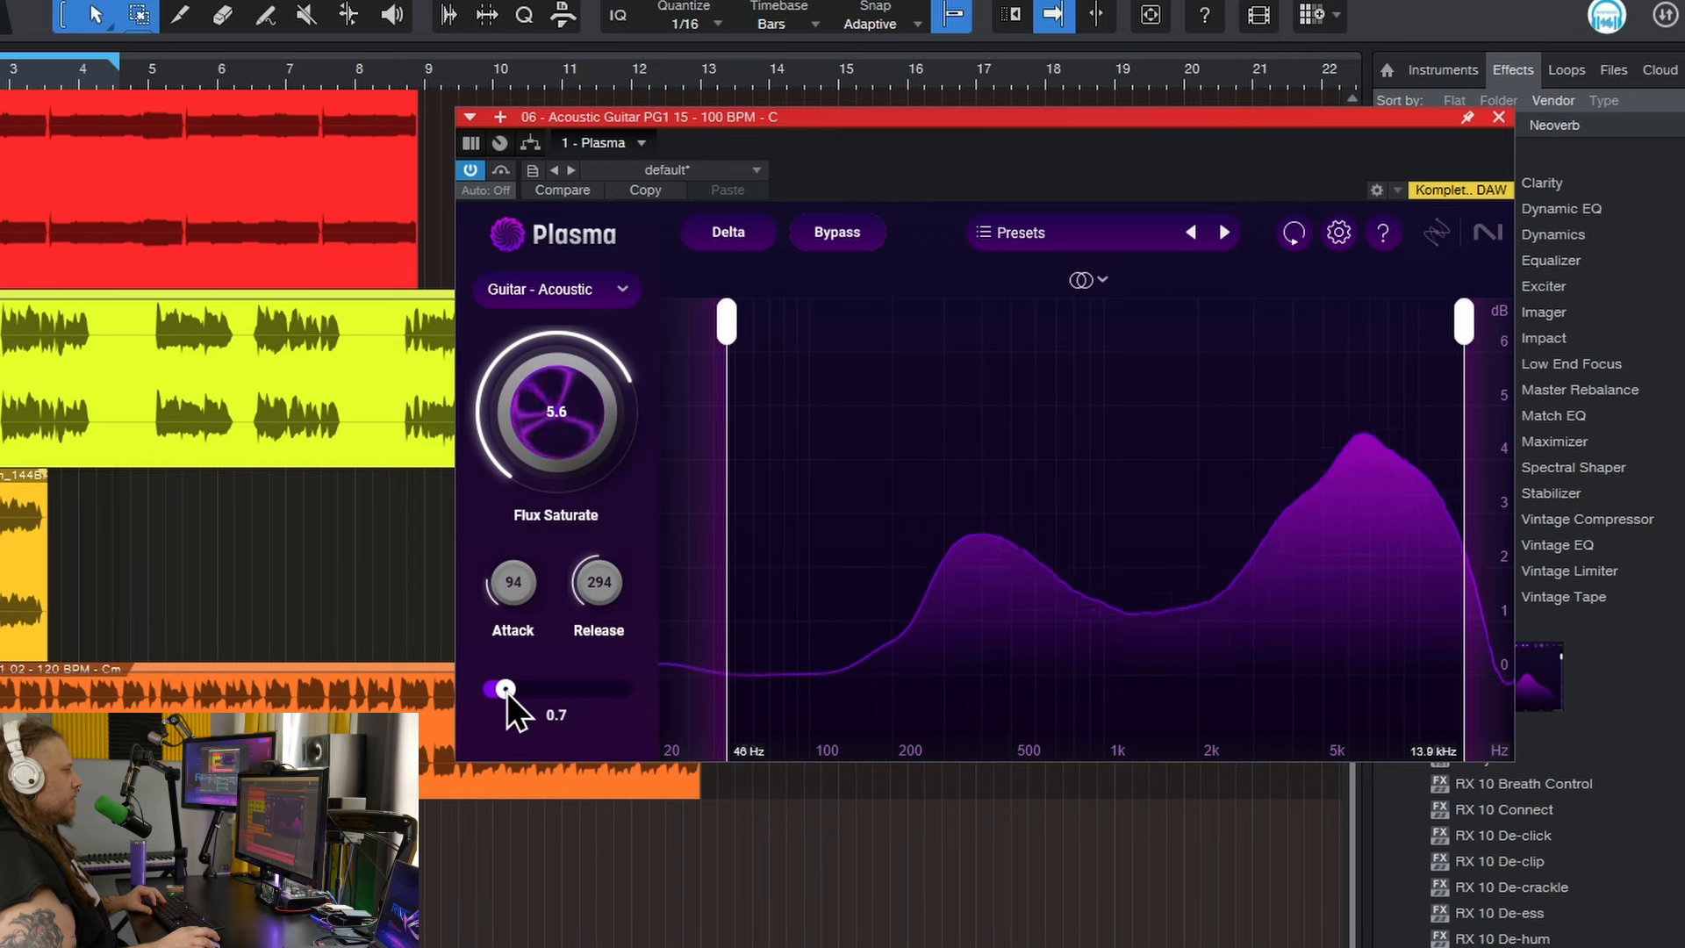
Look through Plasma's sound profiles, its stereo, mid/side and transient/sustain modes, and the Mixing presets for the acoustic guitar.
left_click(612, 299)
left_click(637, 253)
left_click(1088, 279)
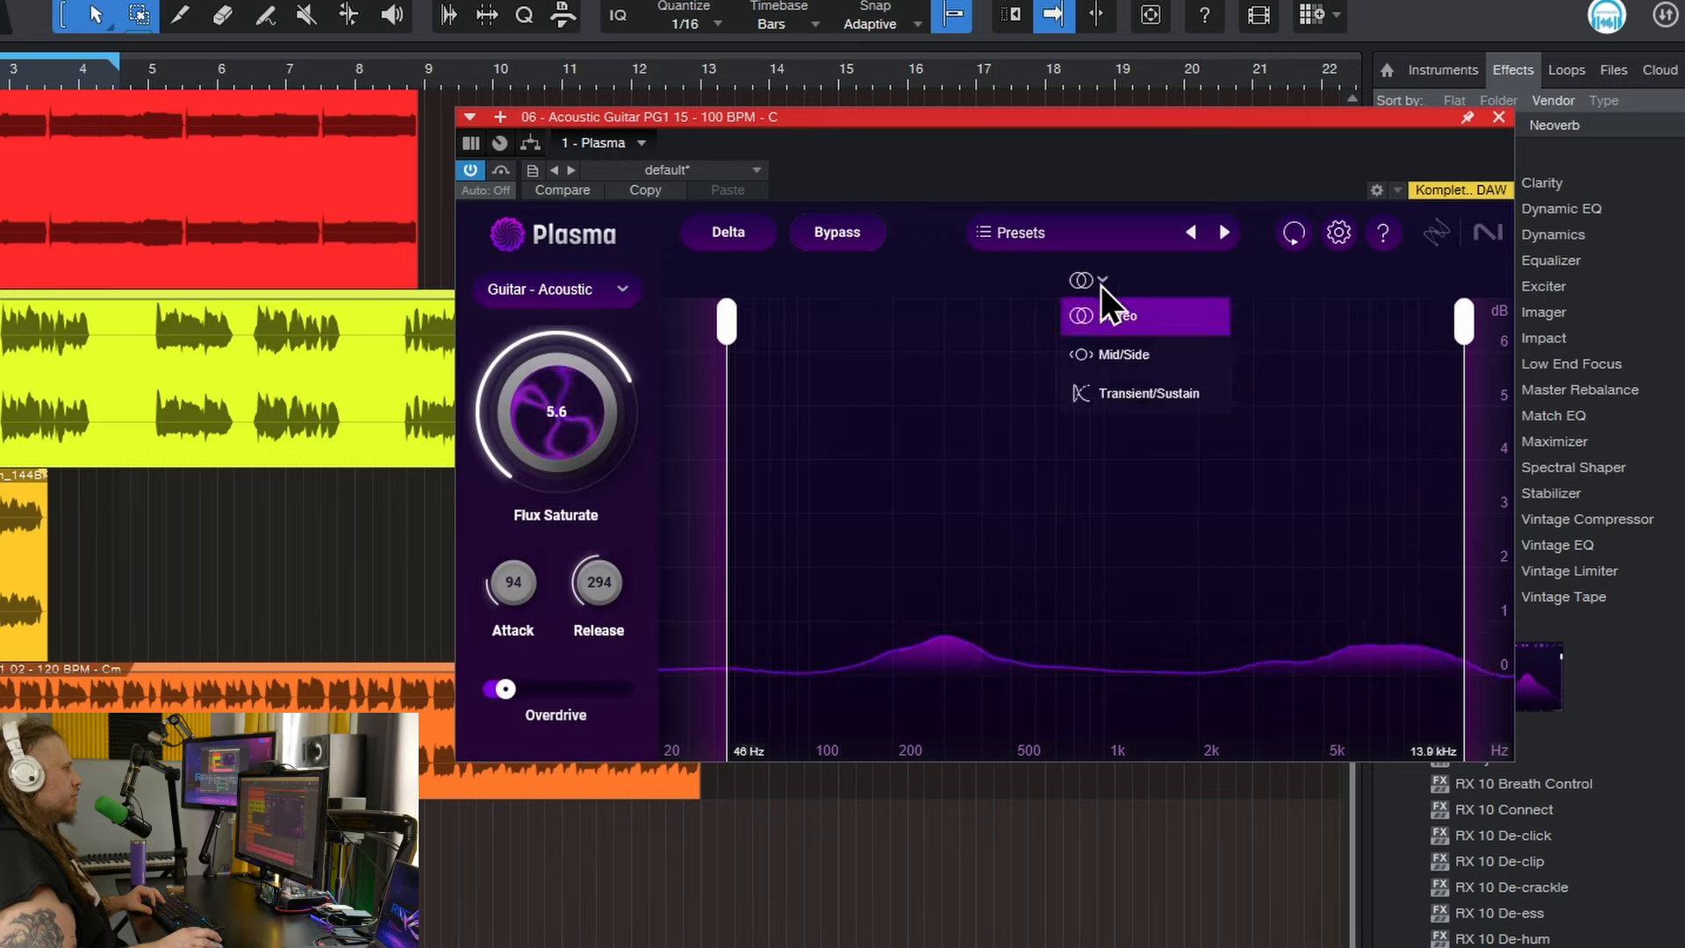
left_click(919, 256)
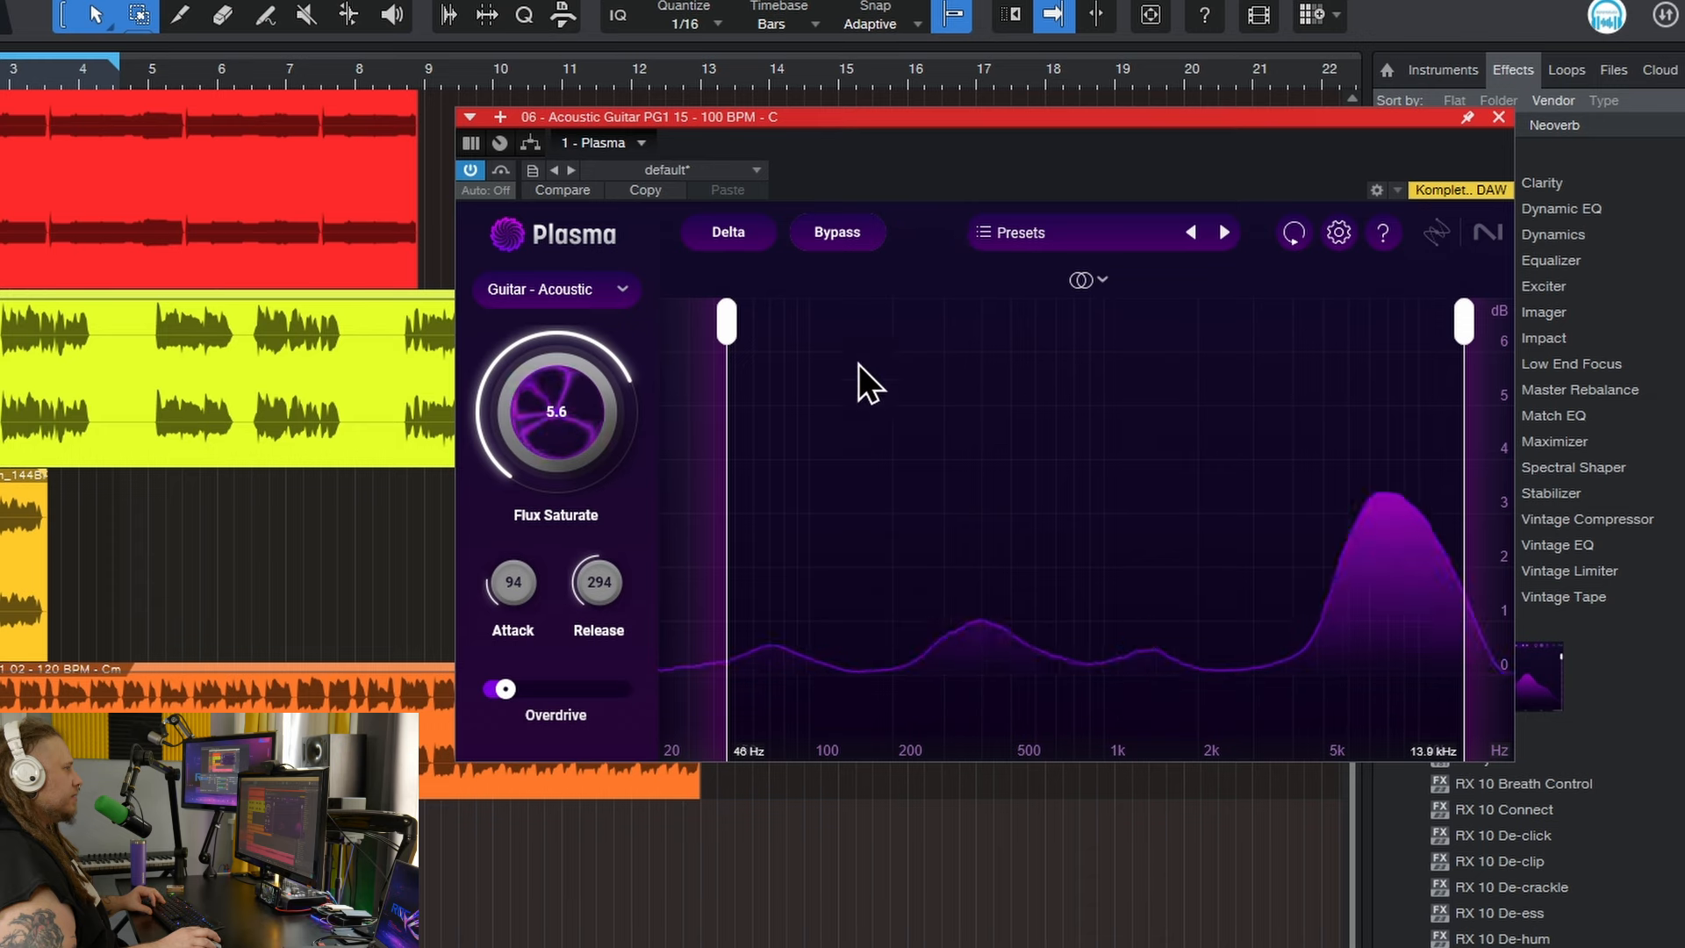
left_click(988, 233)
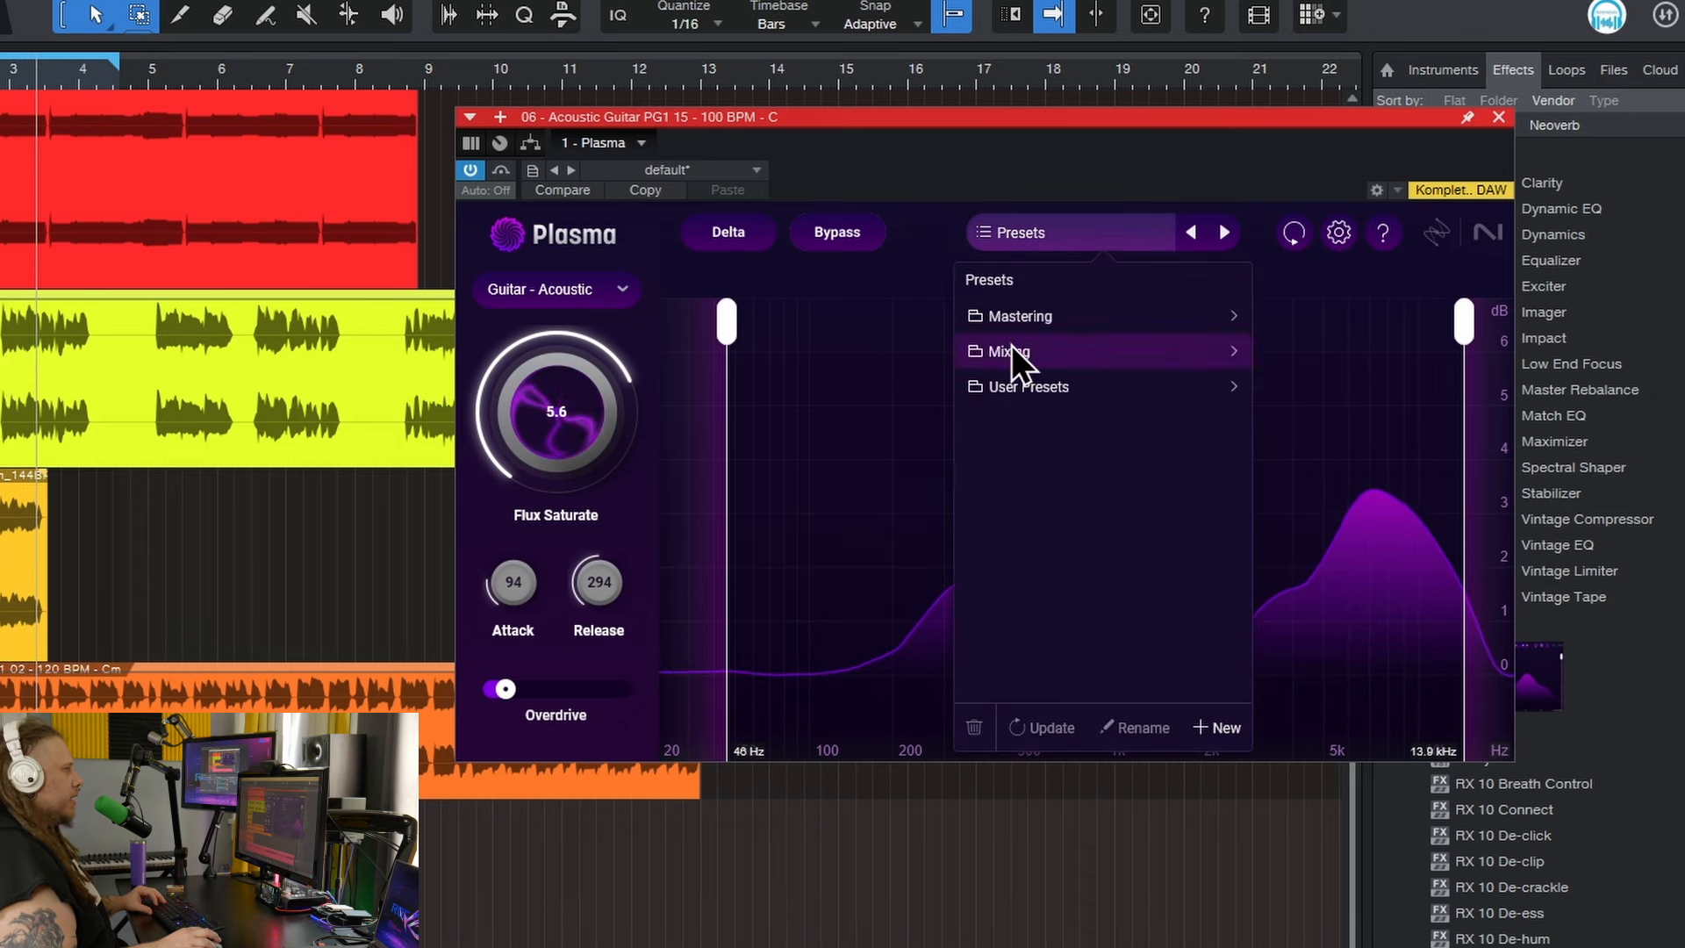
left_click(1051, 343)
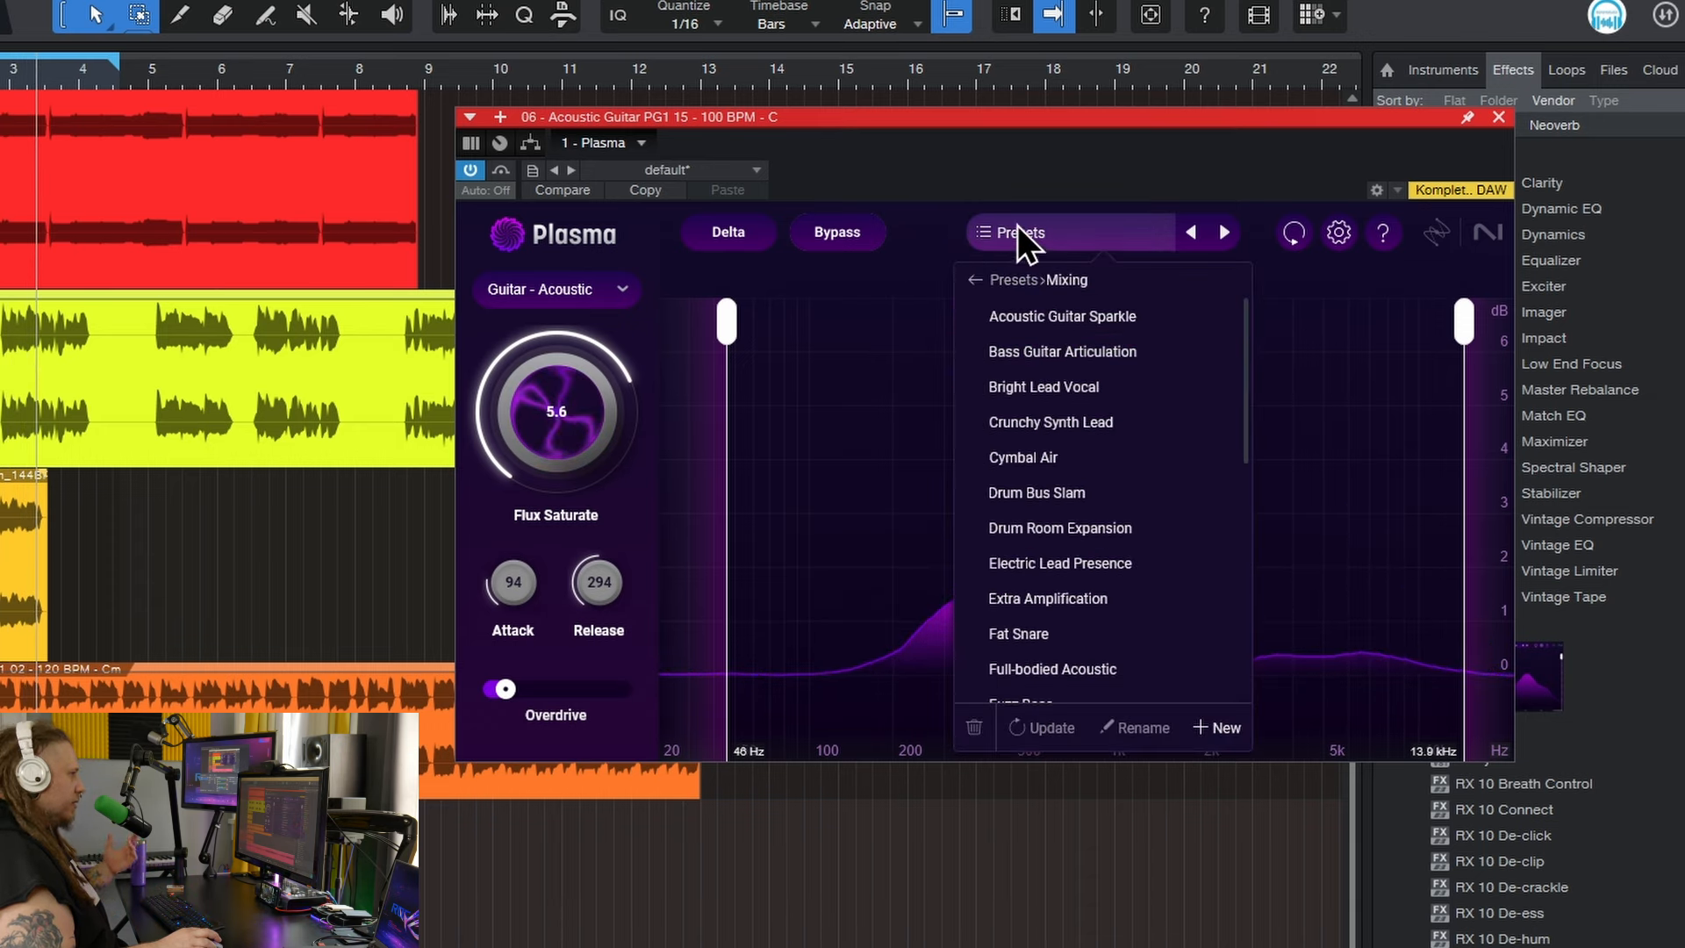
left_click(1013, 230)
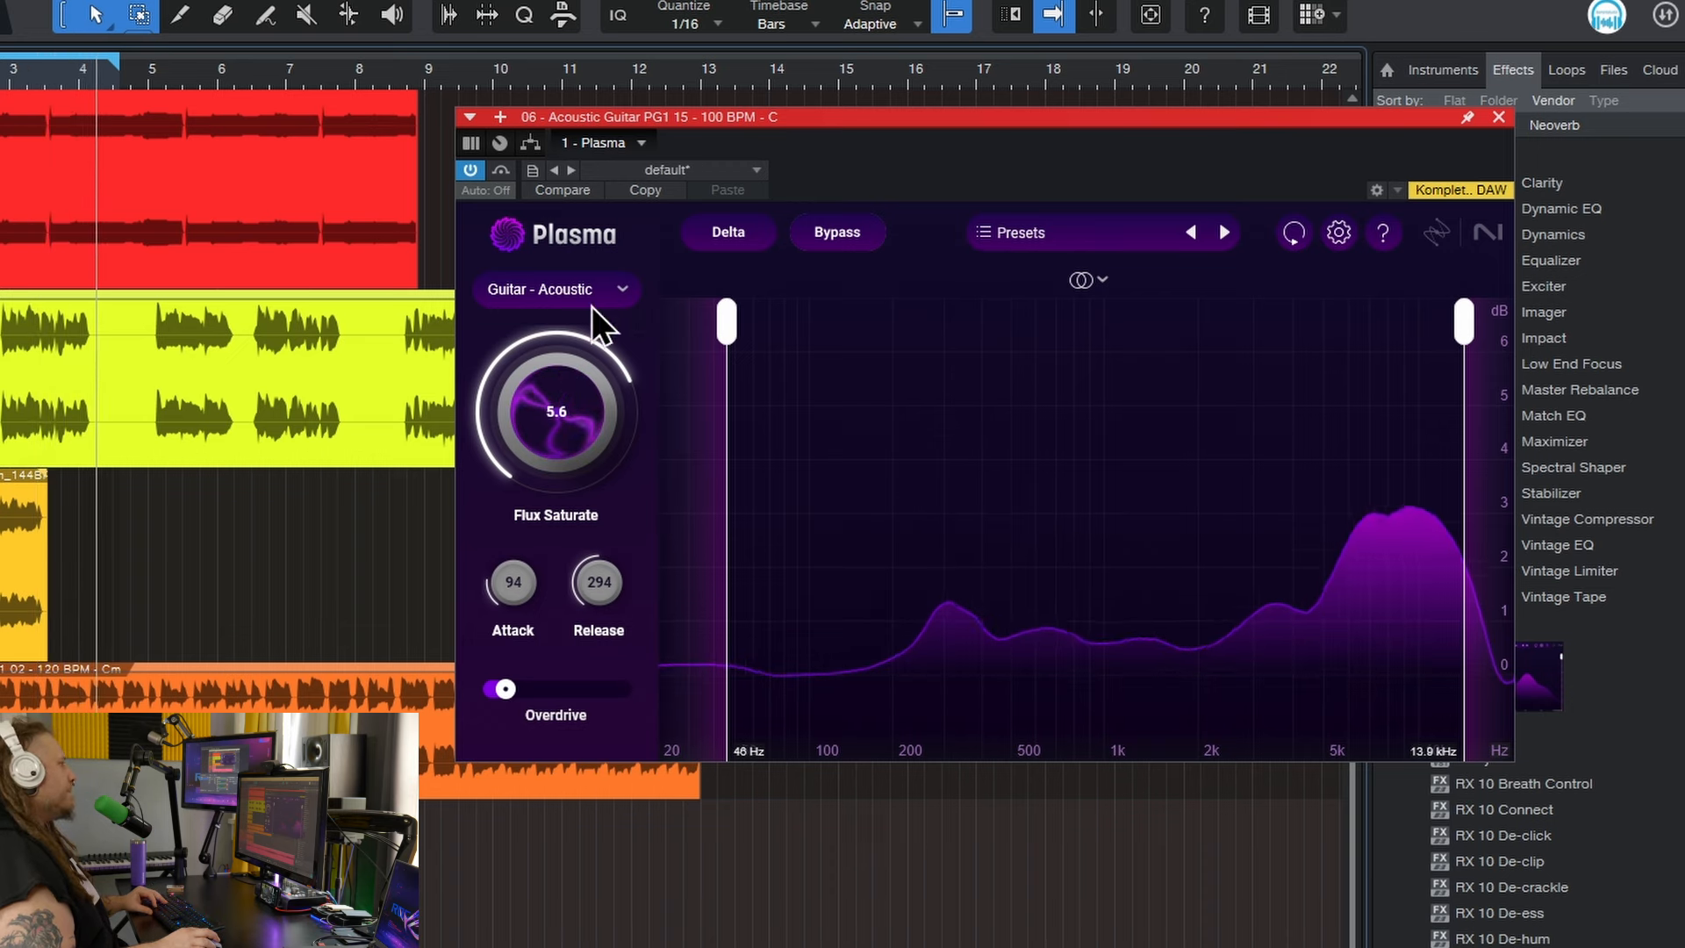
Play the acoustic guitar with Plasma repeatedly bypassed and re-enabled to compare the unprocessed and processed sound.
left_click(844, 232)
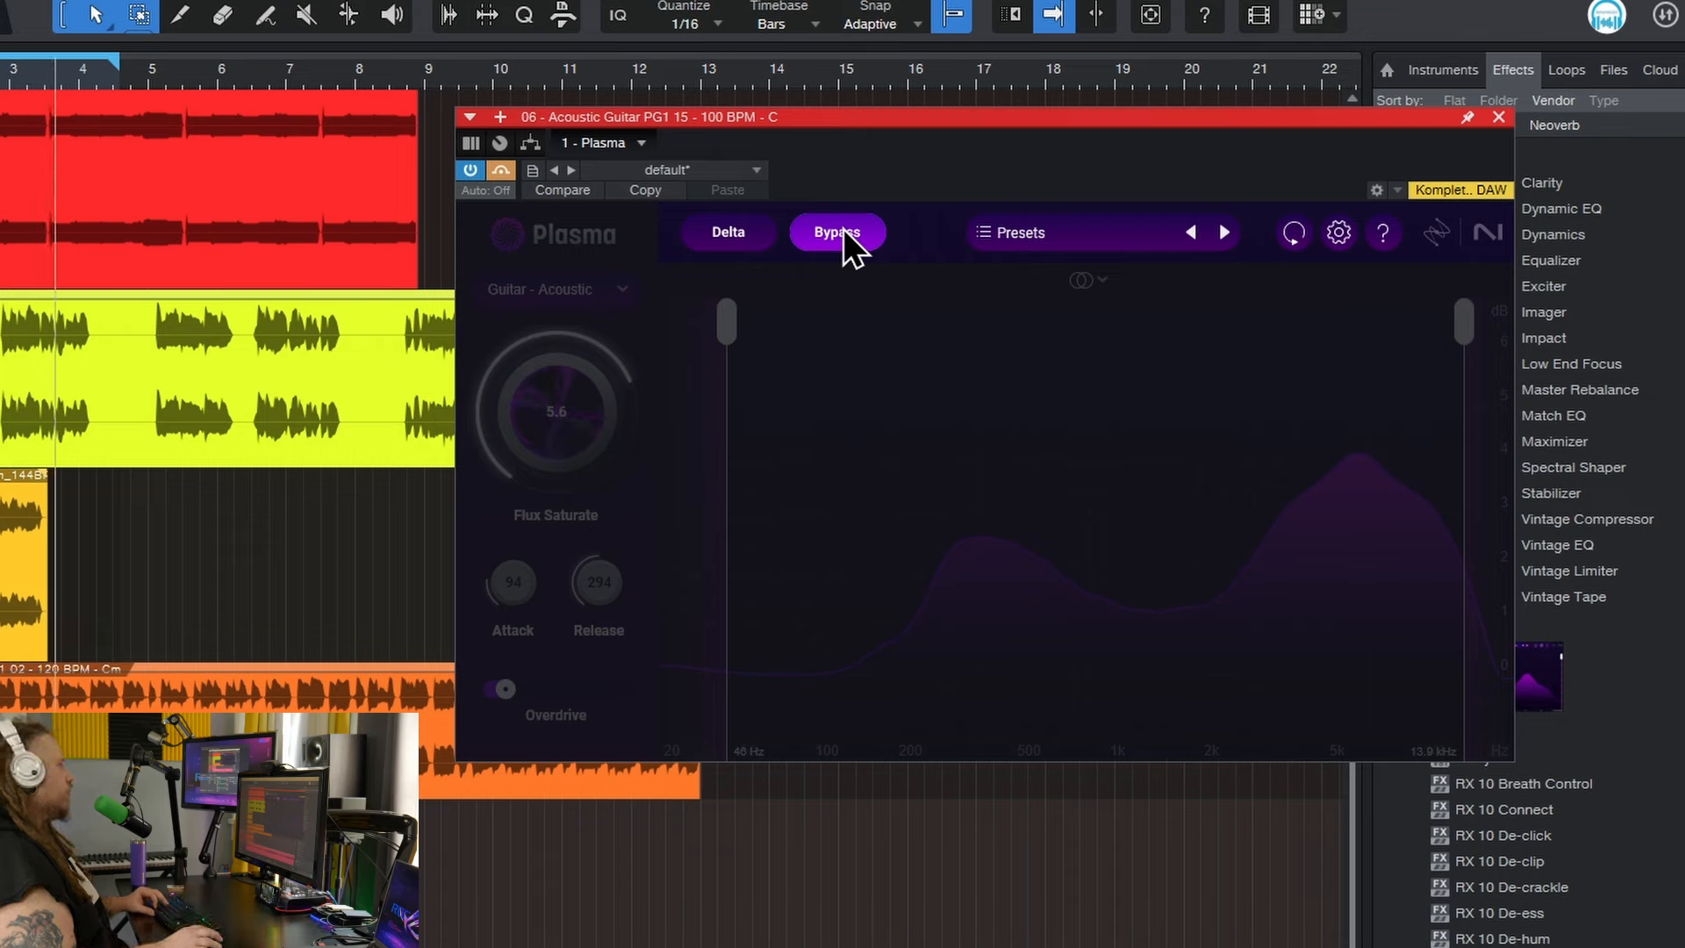
left_click(844, 233)
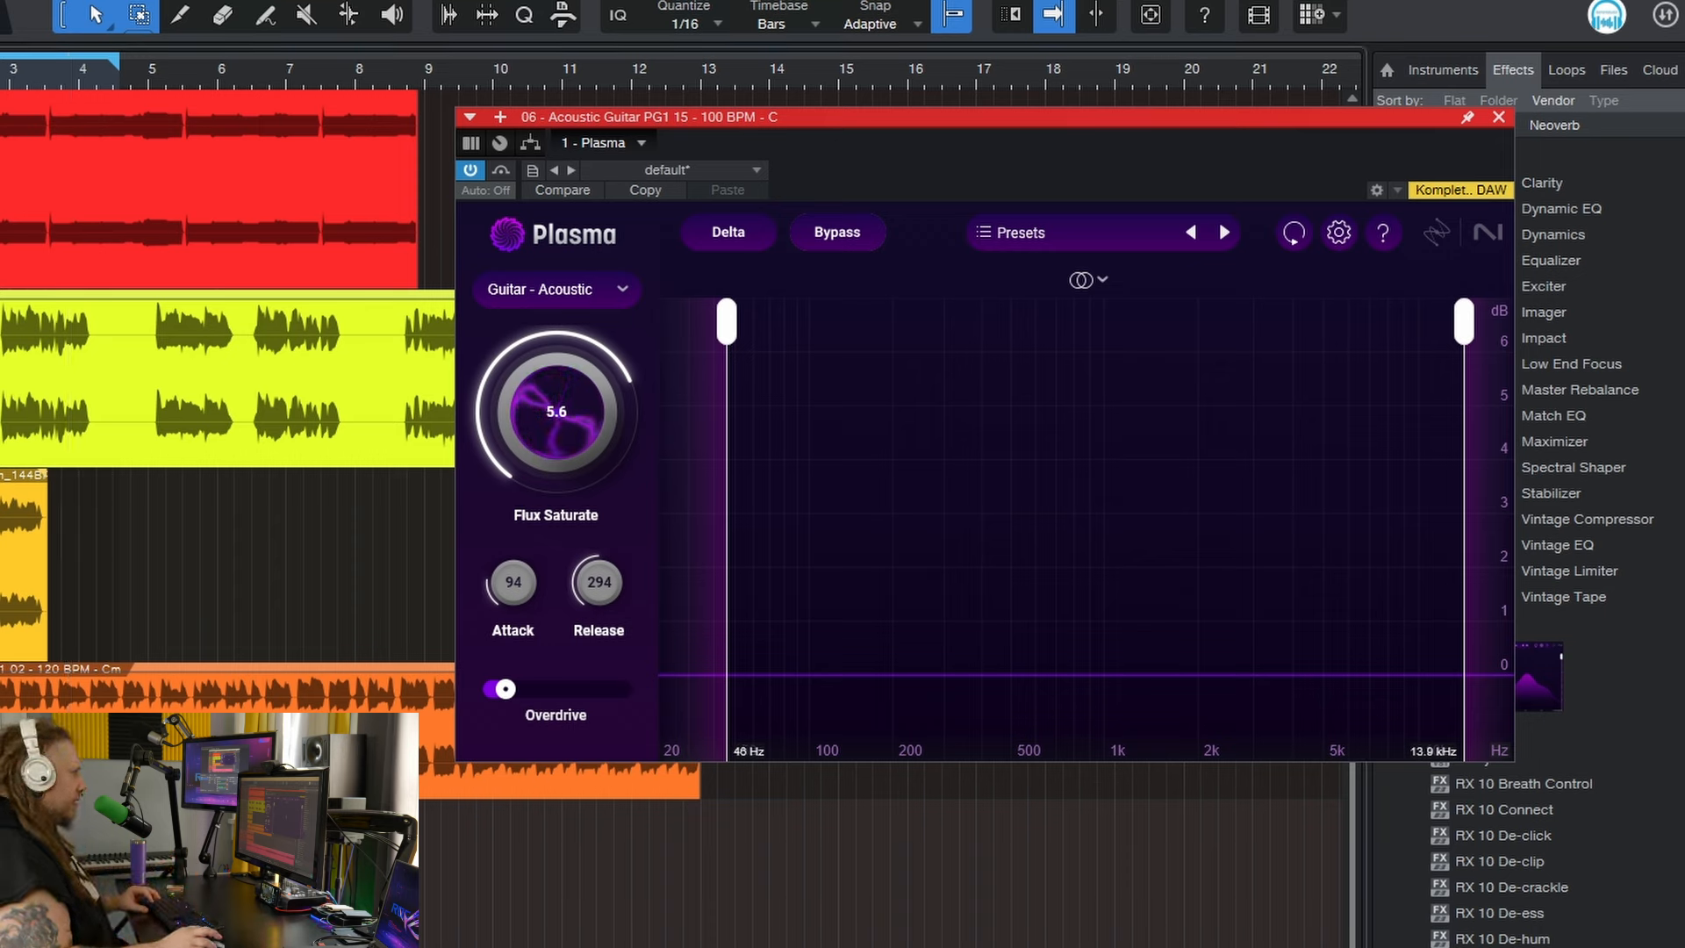
key("space")
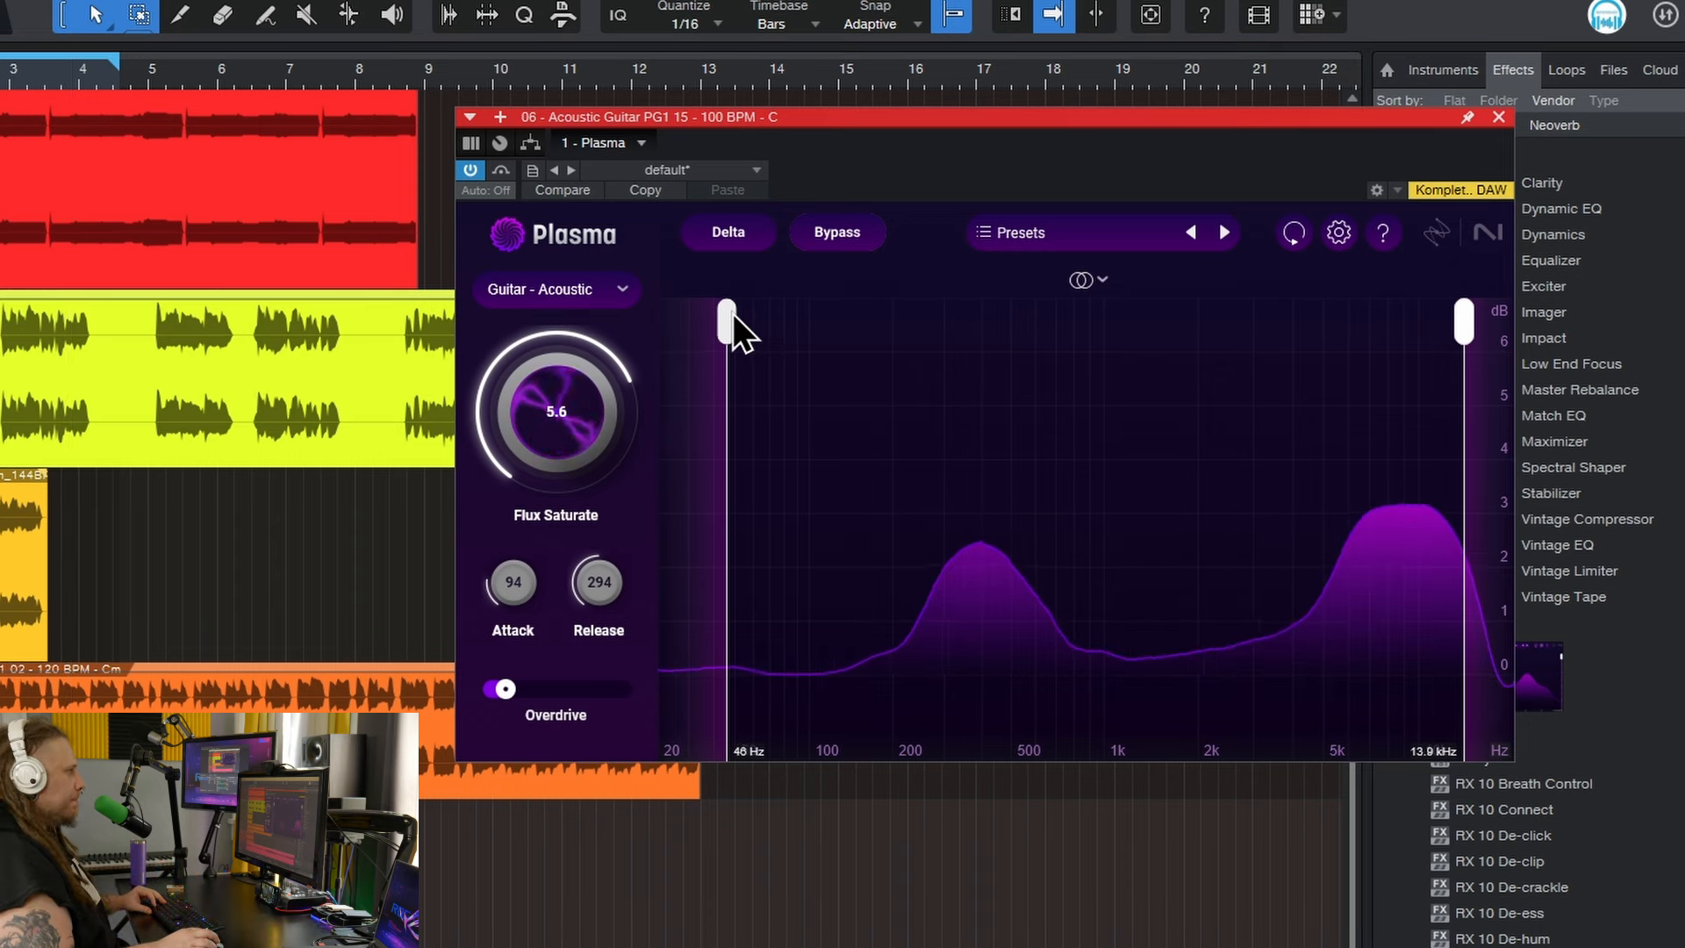
left_click(836, 232)
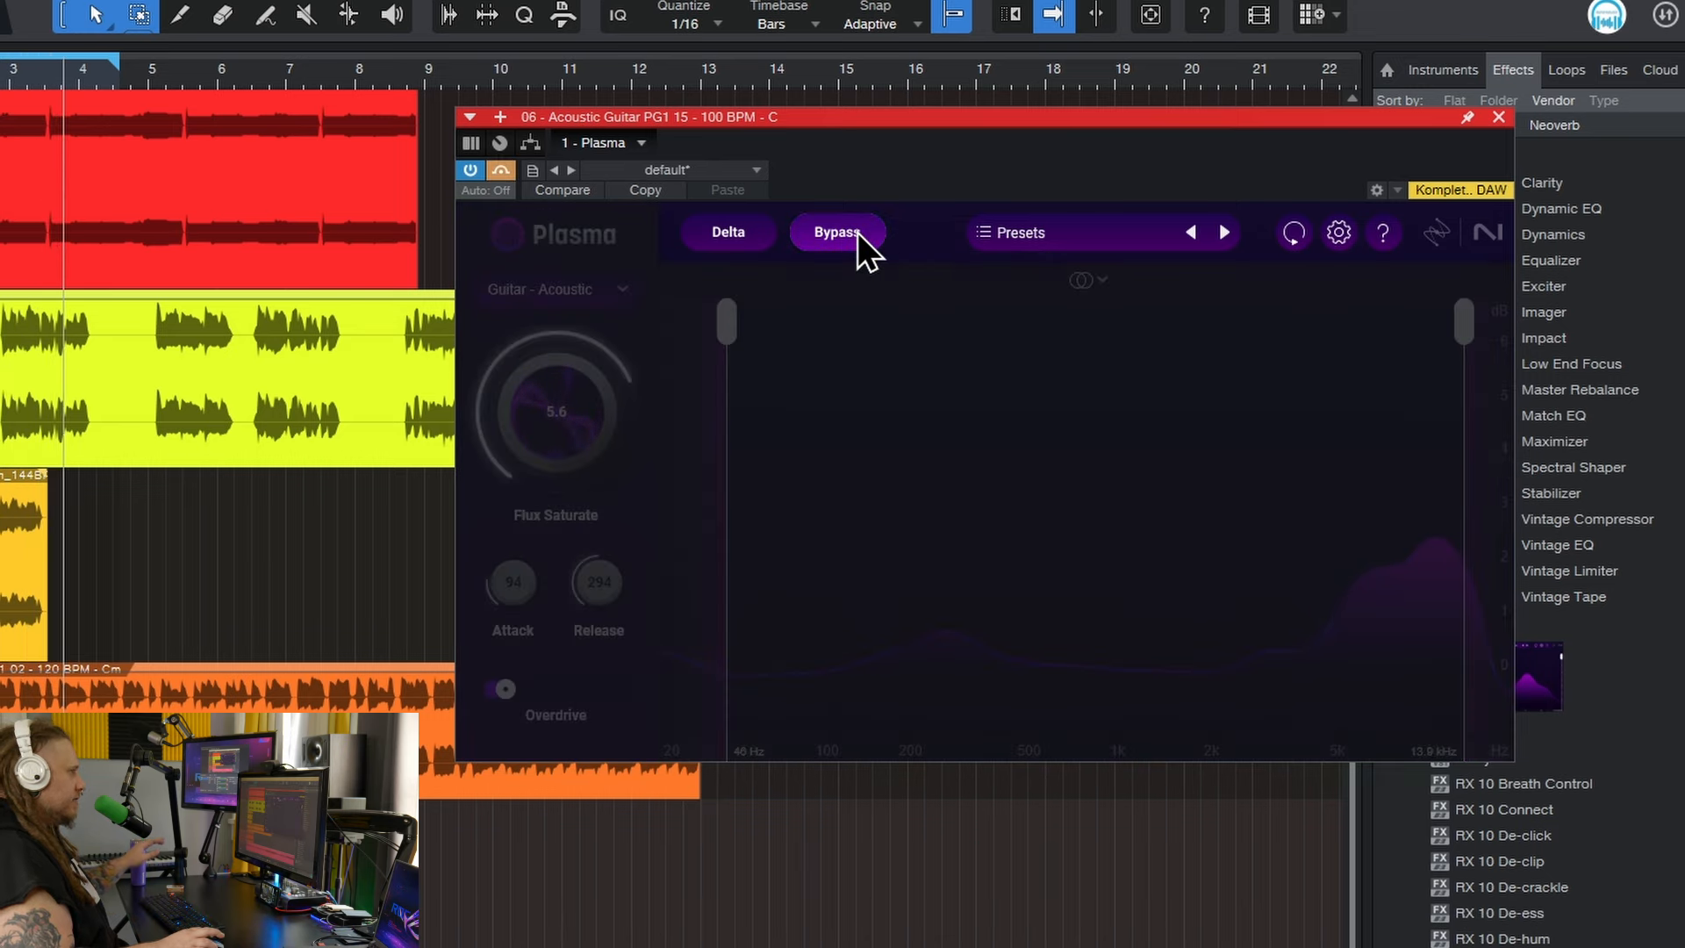
left_click(839, 233)
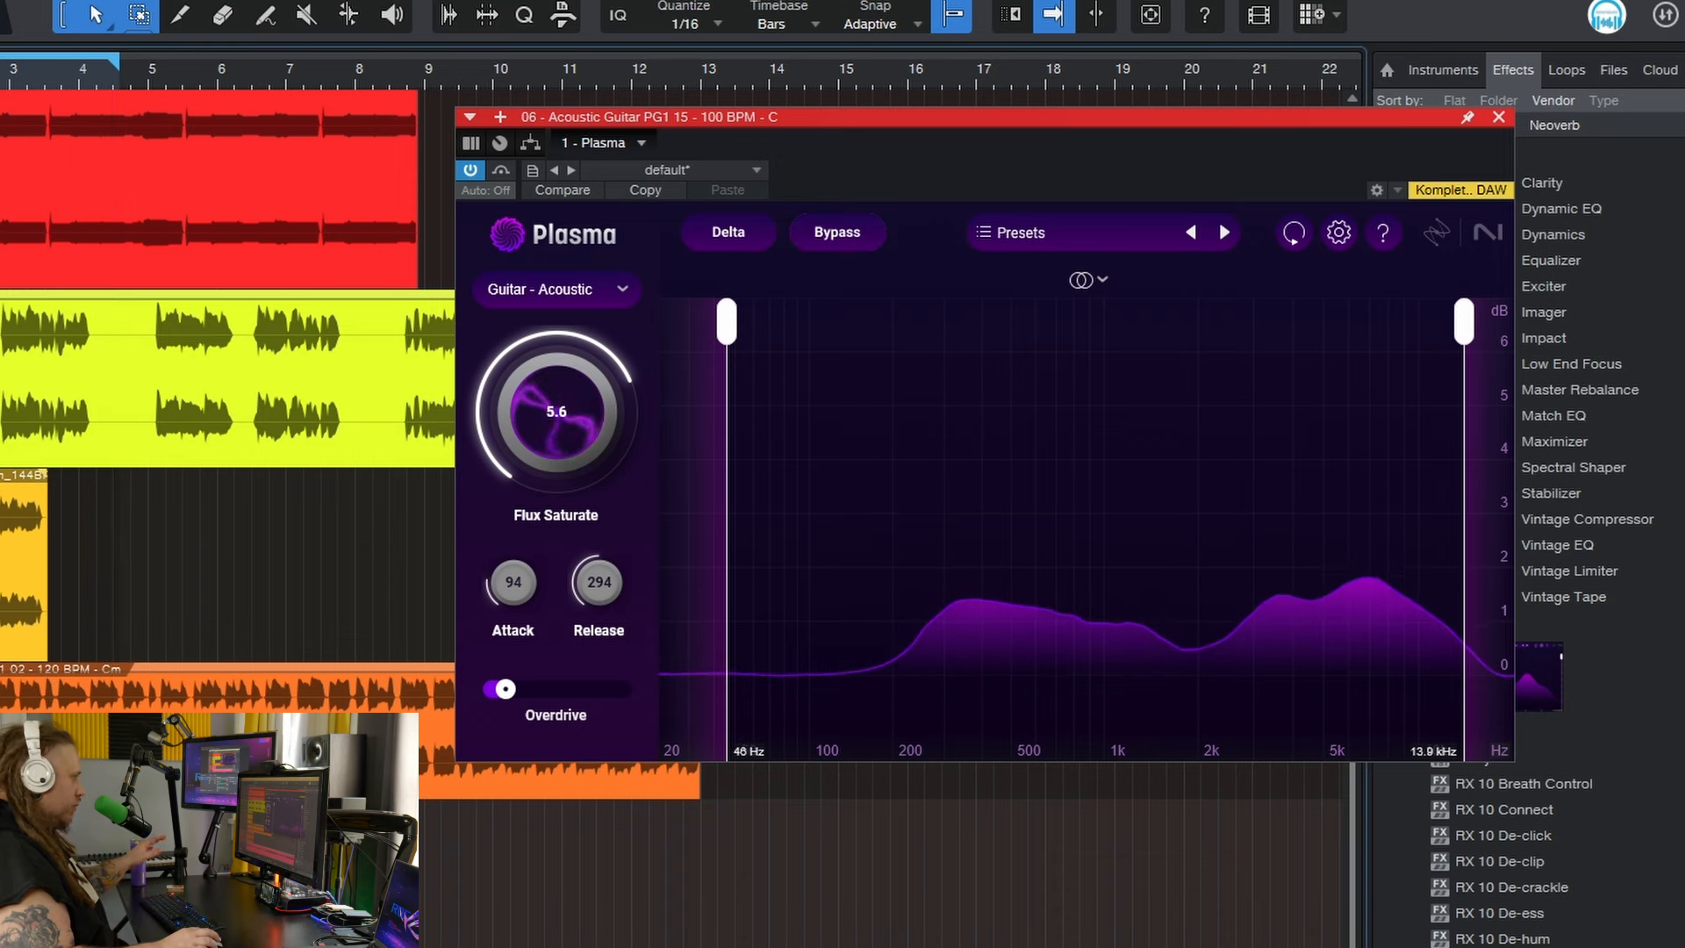
Close the acoustic guitar's Plasma window, solo the Vintage Vibes track, and play it with its Plasma bypassed.
left_click(1499, 117)
scroll(671, 518, "down", 2)
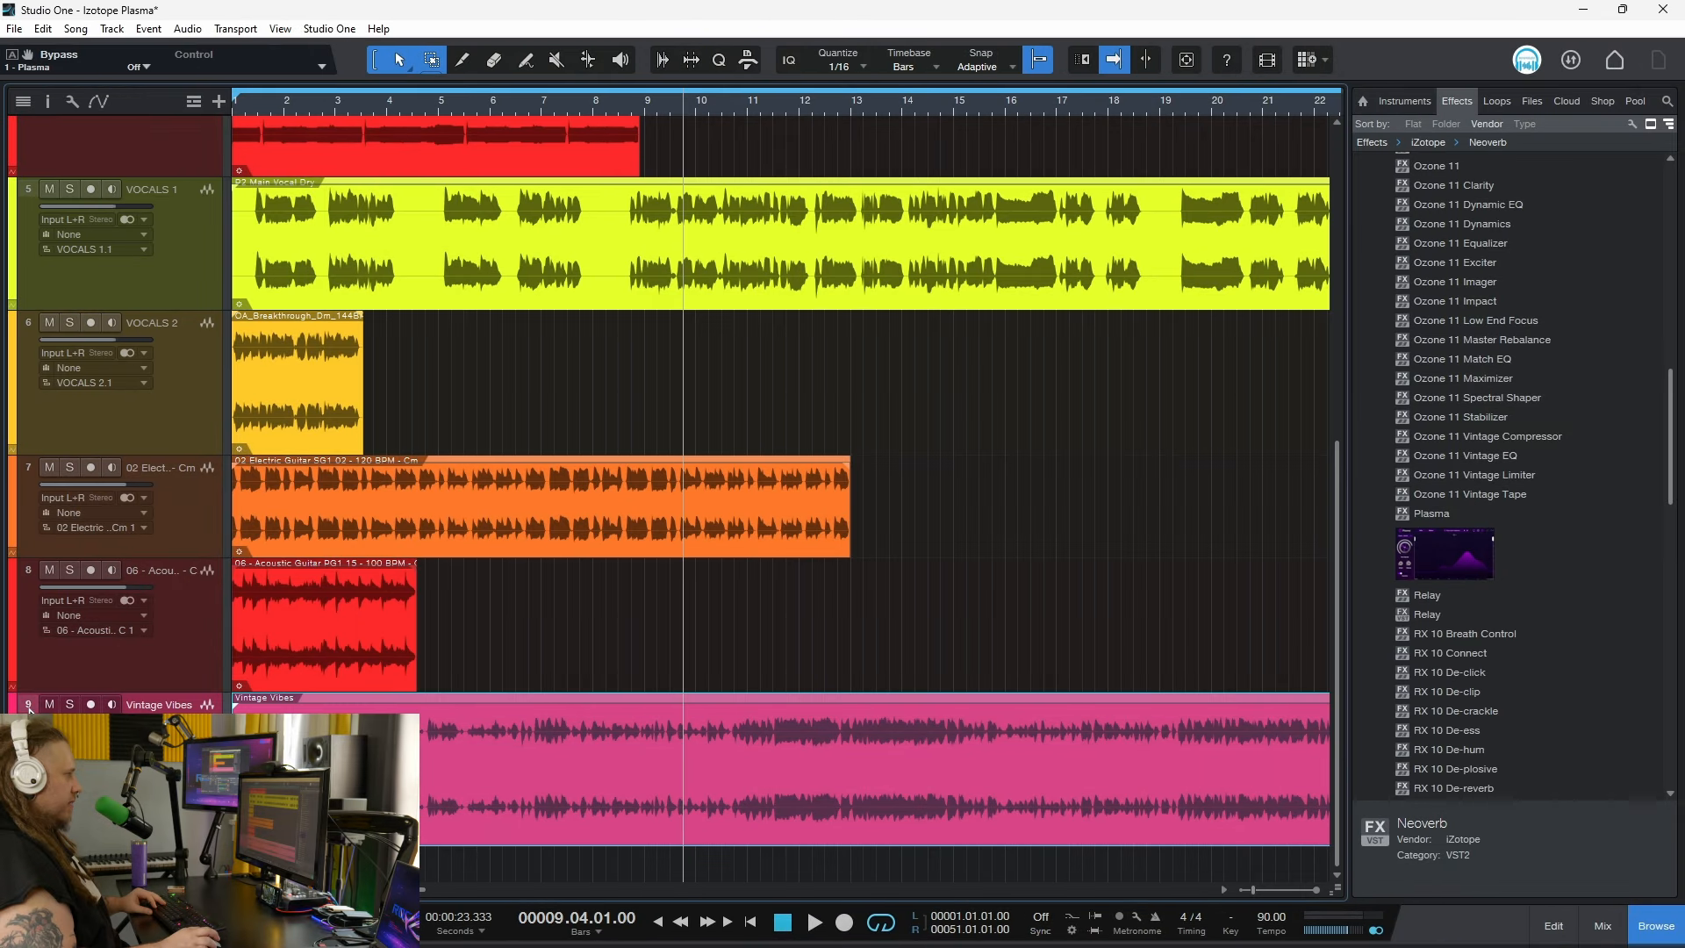
left_click(70, 705)
left_click_drag(773, 200, 1172, 162)
left_click(961, 244)
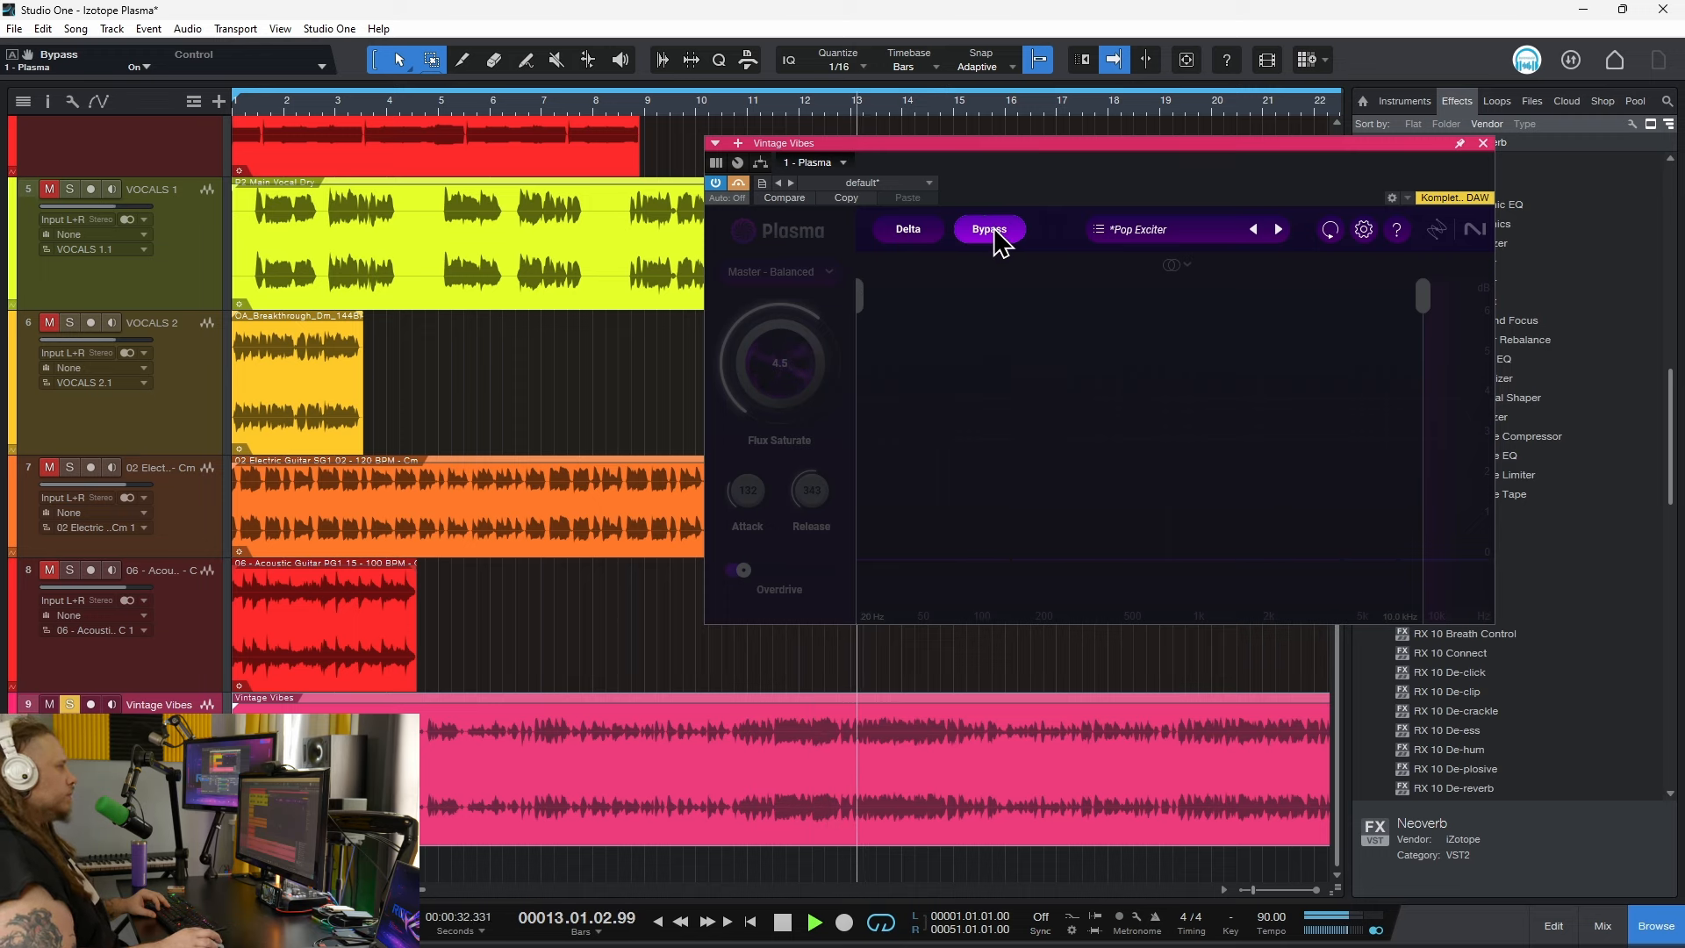
Reposition the Vintage Vibes Plasma window, return the playhead to bar 11, beat 4, and take Plasma out of bypass.
left_click_drag(1146, 140, 1111, 140)
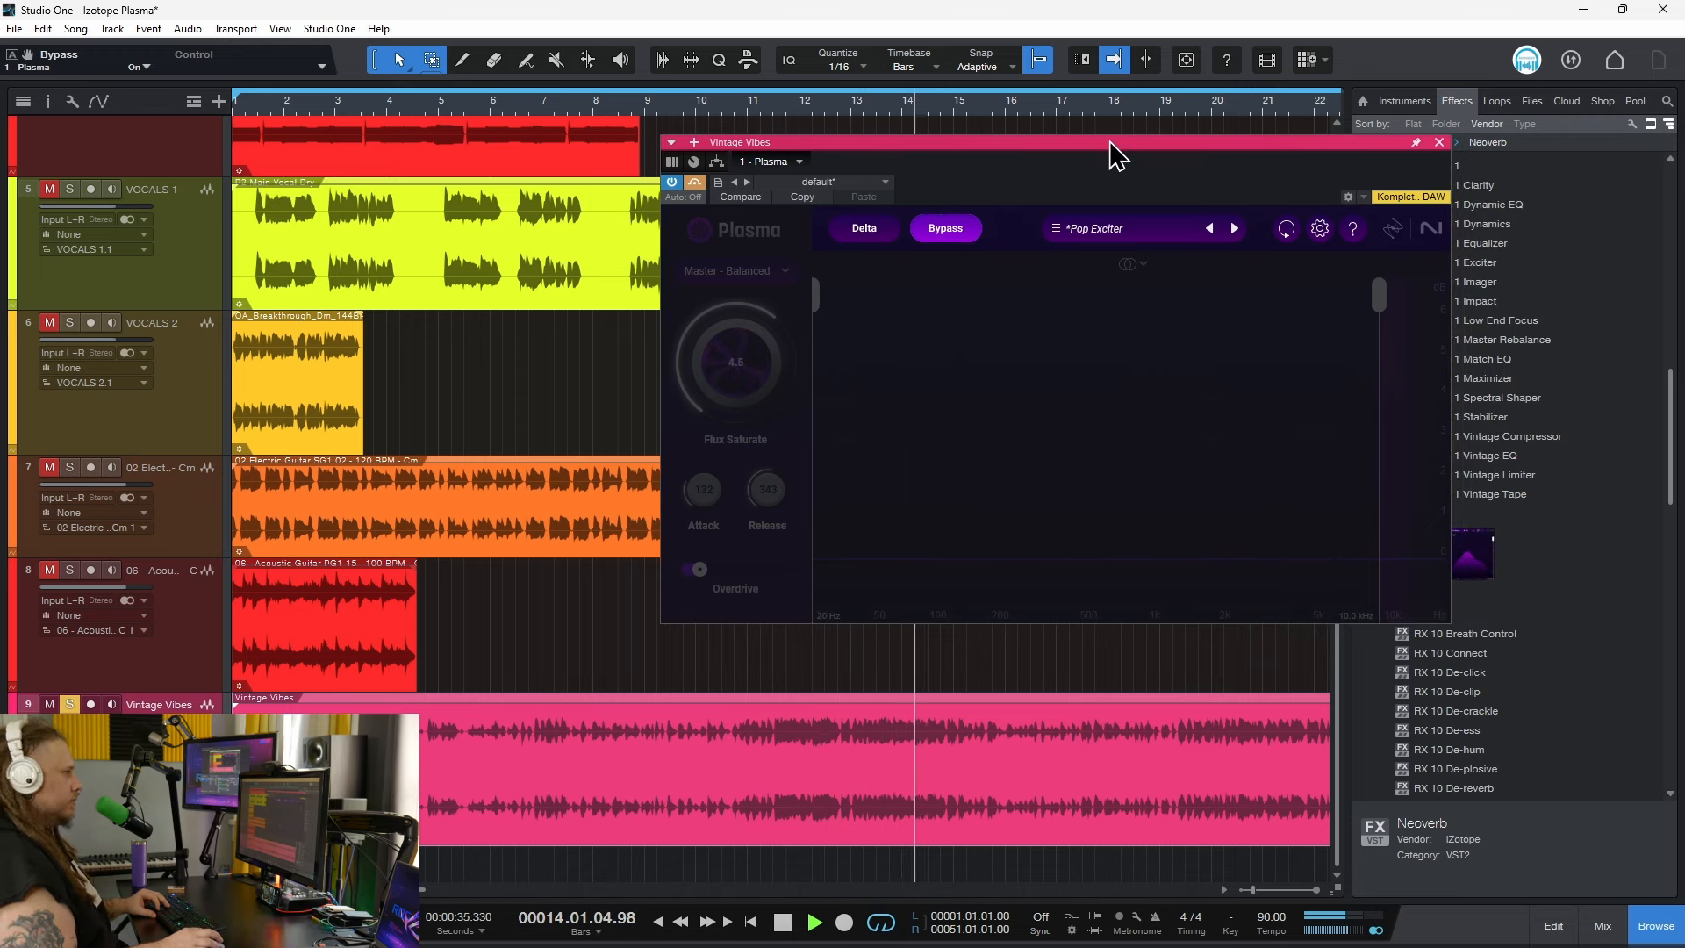
left_click(787, 105)
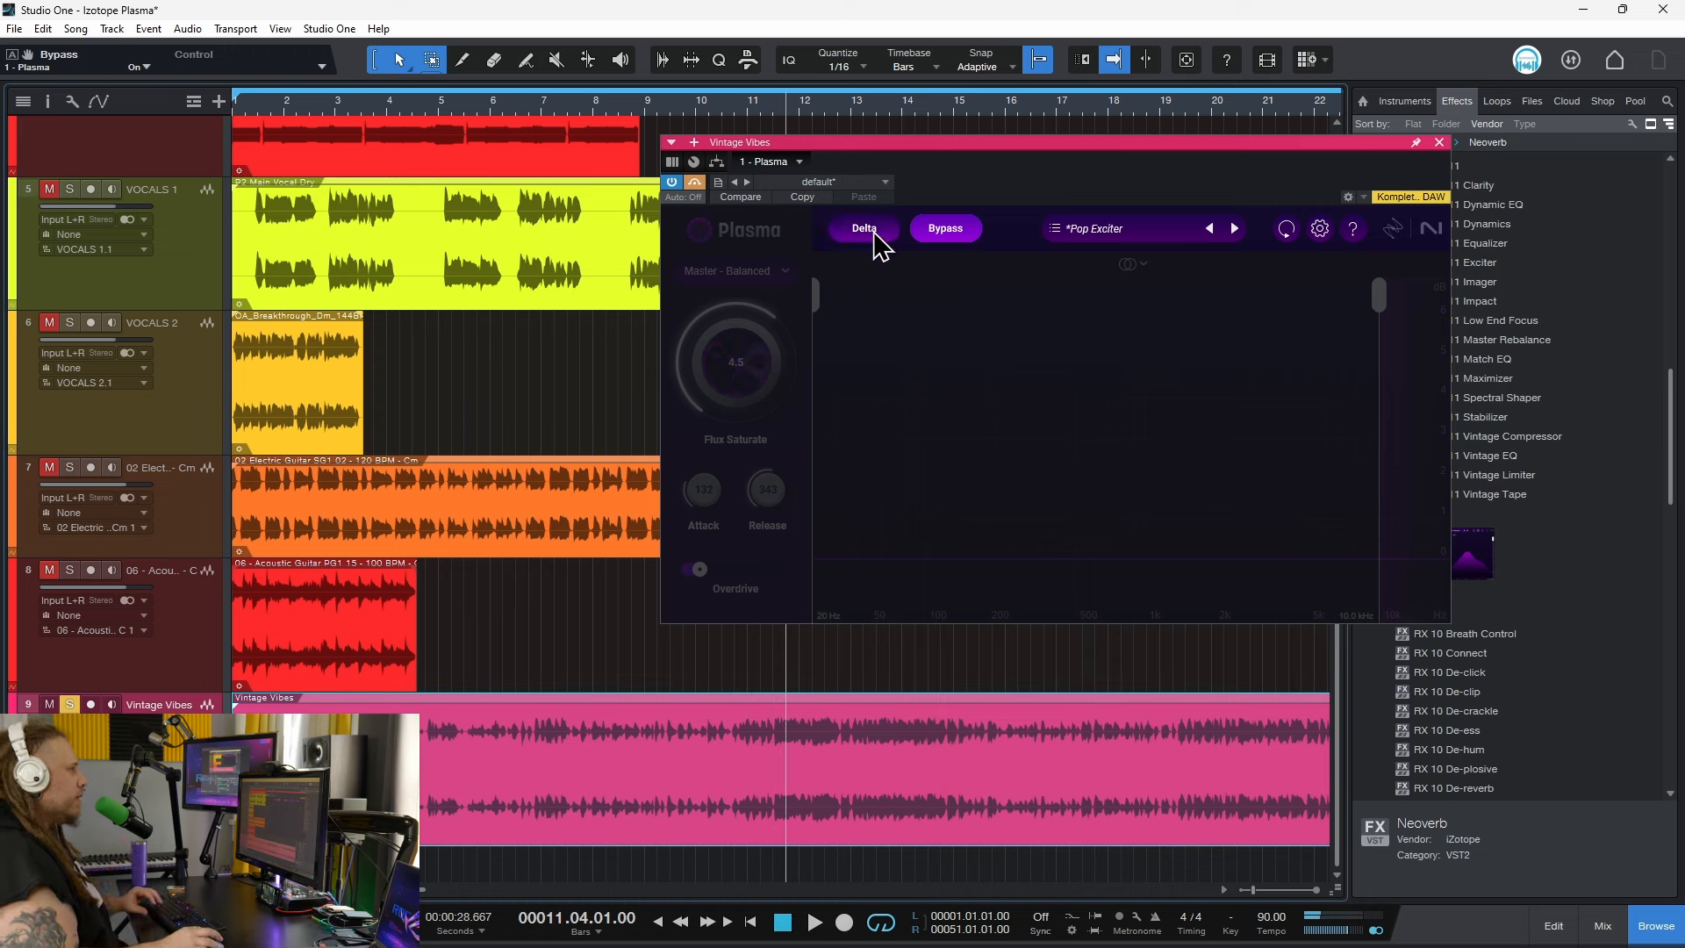
left_click(945, 234)
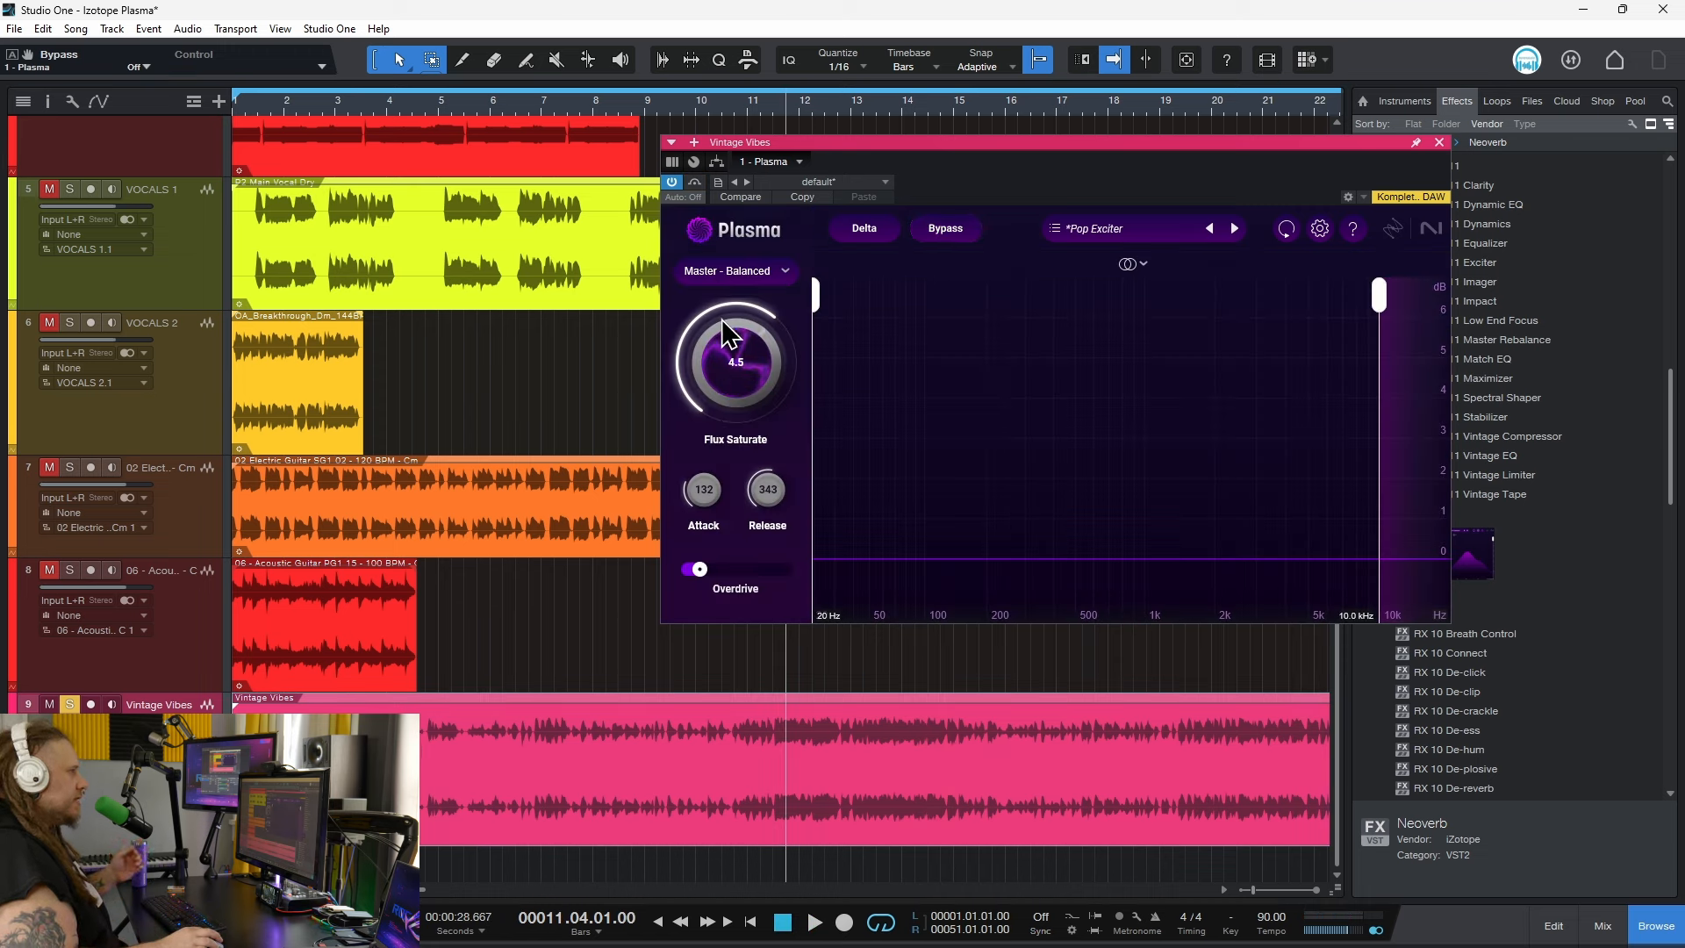
Look through Plasma's Mastering presets and sound profiles, keeping the Master - Balanced profile for the Vintage Vibes track.
left_click(1061, 233)
left_click(1066, 267)
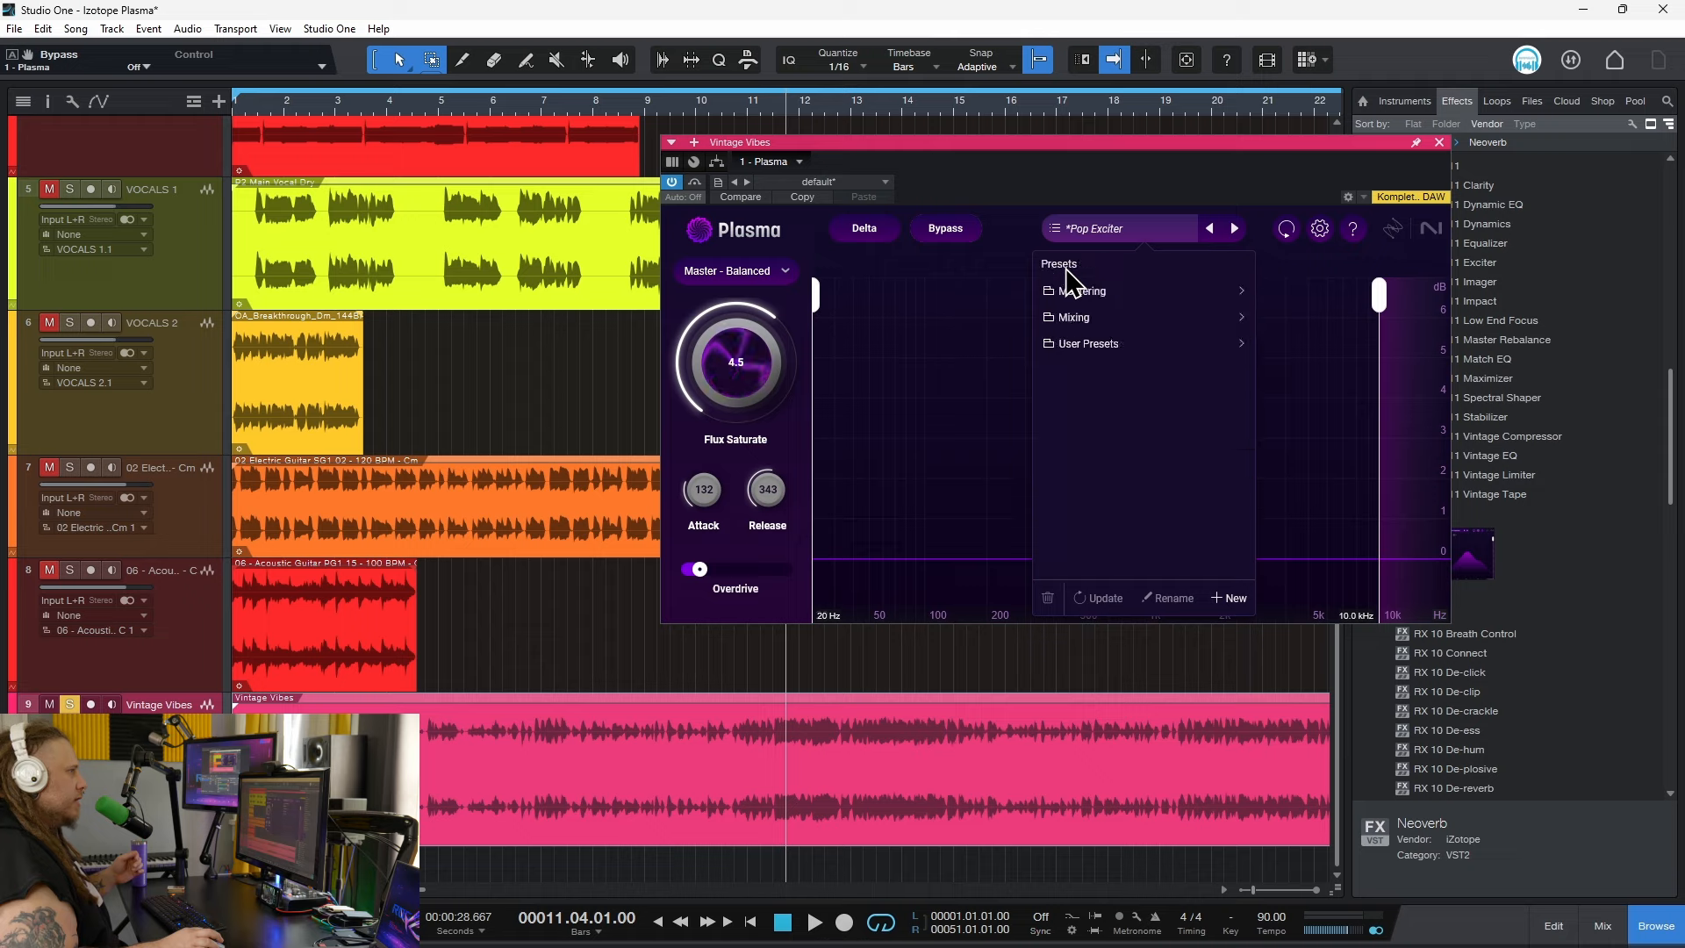
left_click(1077, 293)
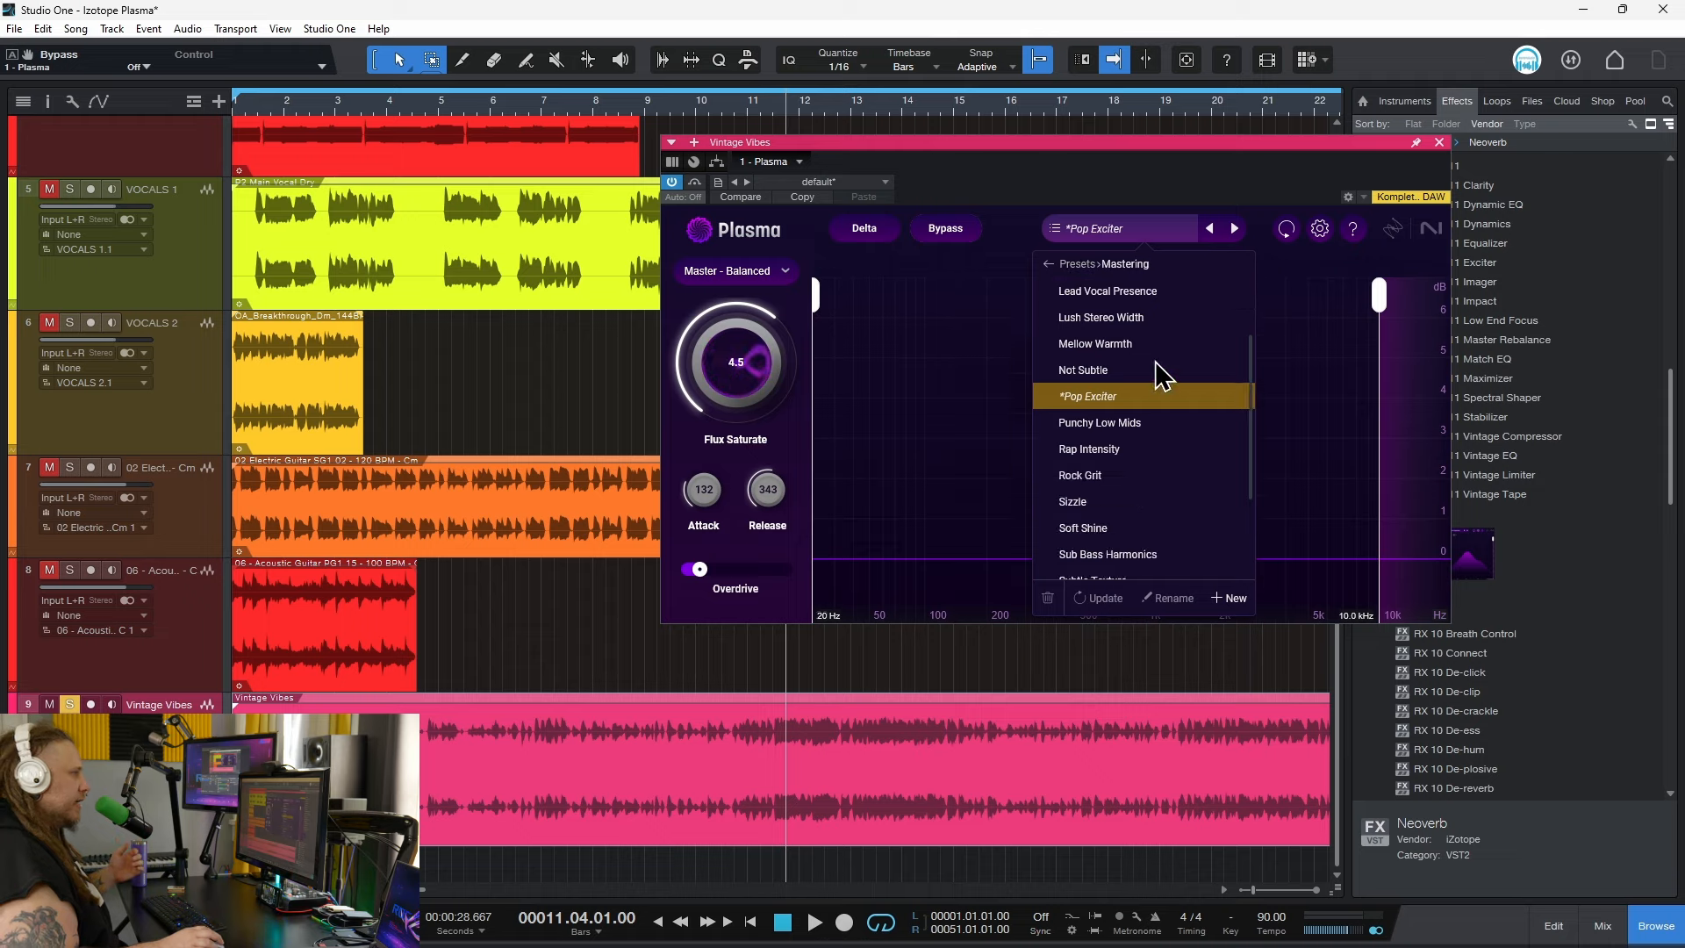
left_click(1057, 265)
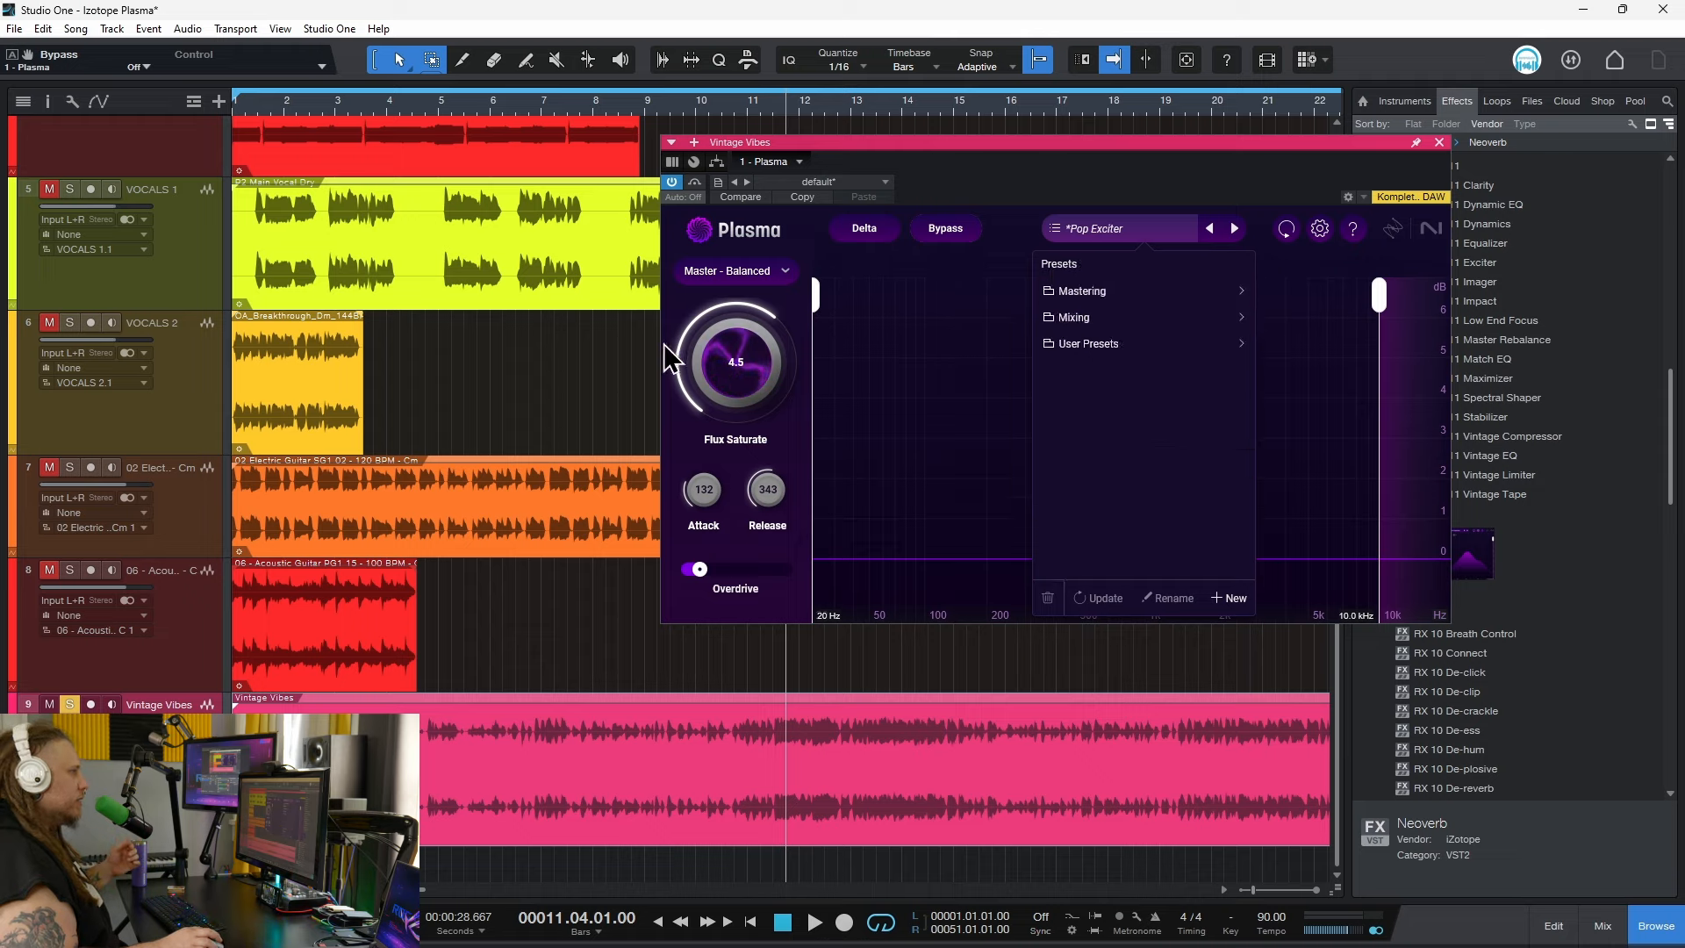
left_click(752, 279)
left_click(753, 272)
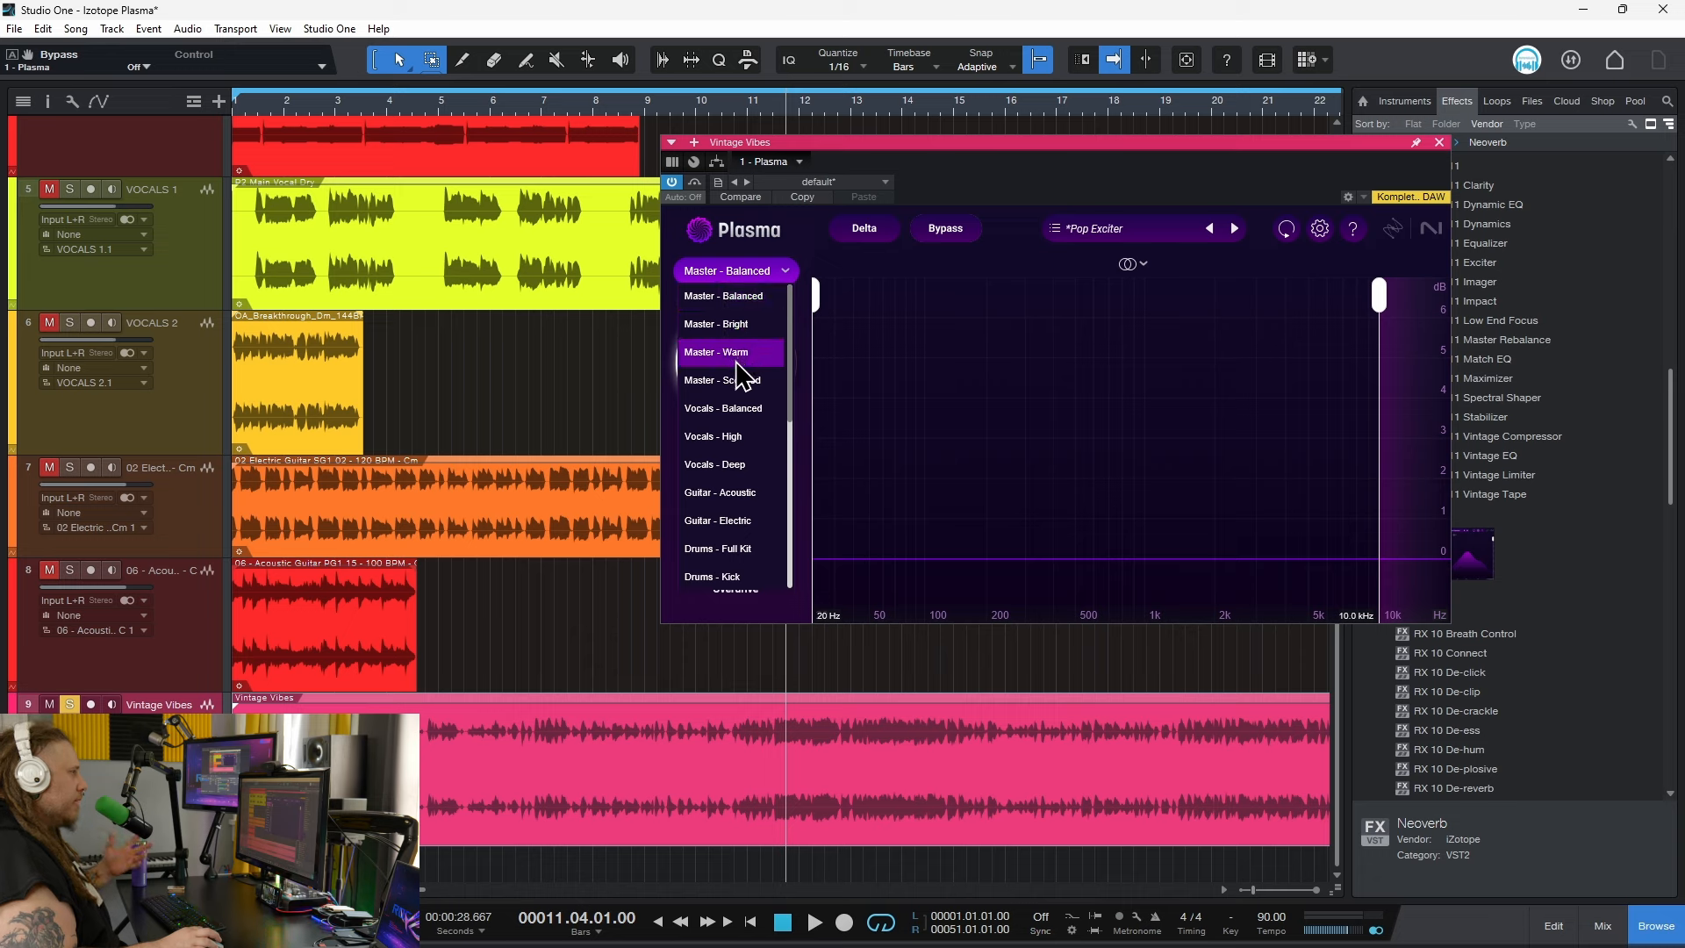
left_click(746, 300)
Play the Vintage Vibes track while sweeping Flux Saturate down to 0.0 and back up, and raise Overdrive slightly.
left_click_drag(728, 326, 763, 488)
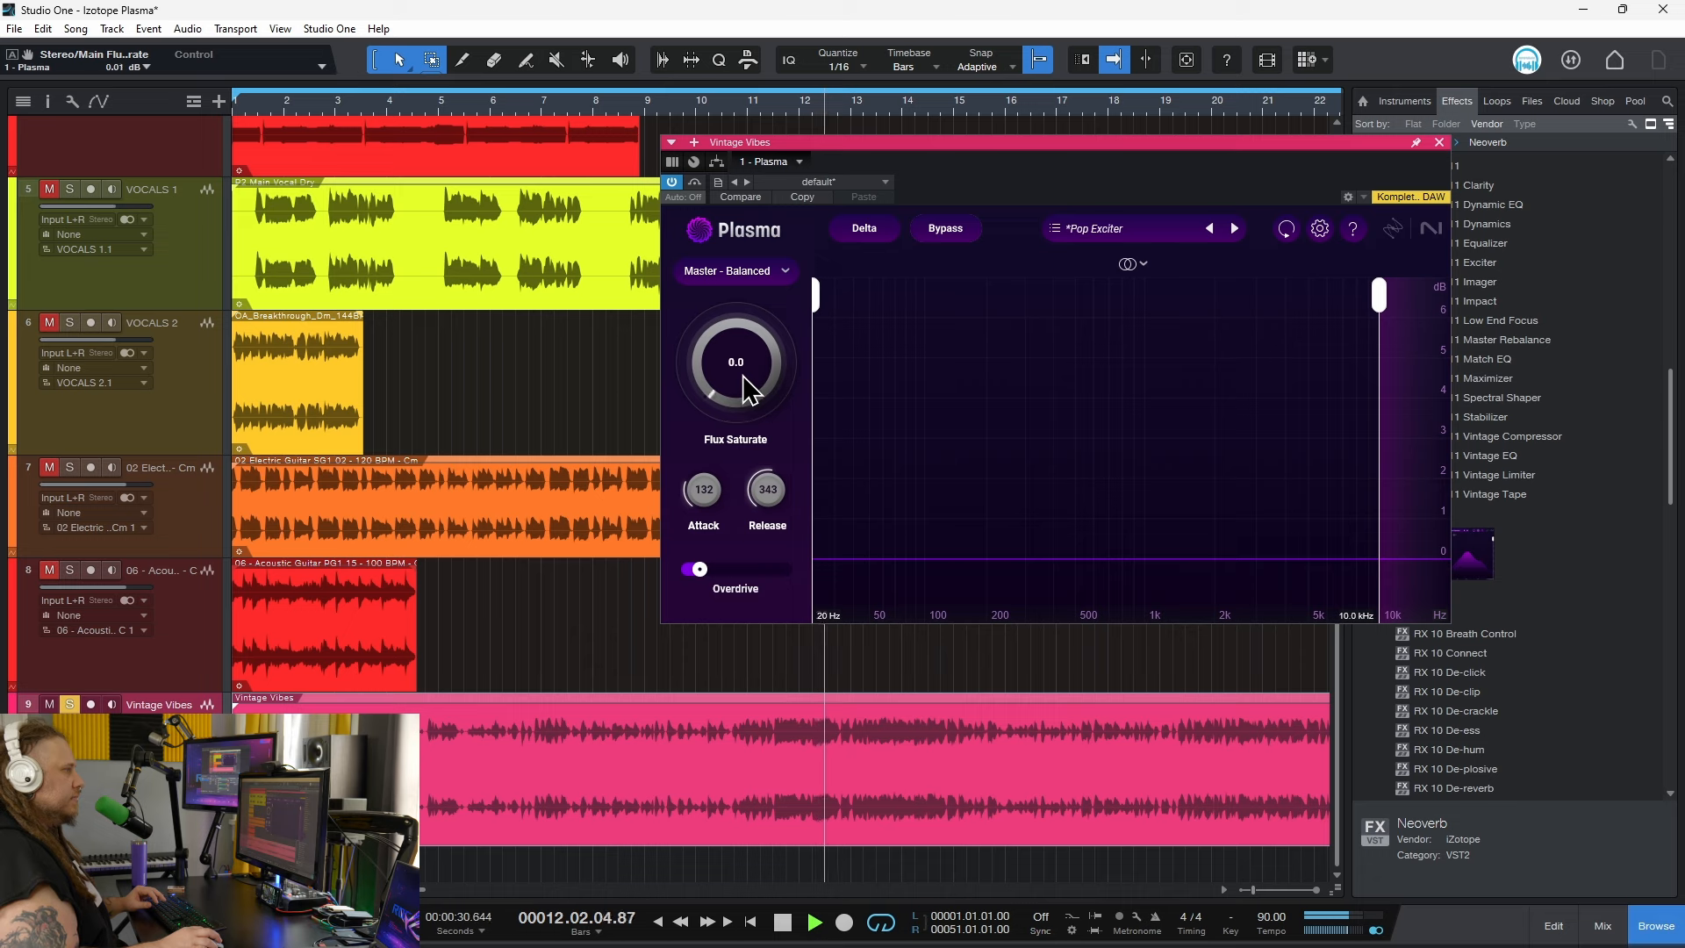
left_click_drag(772, 325, 796, 252)
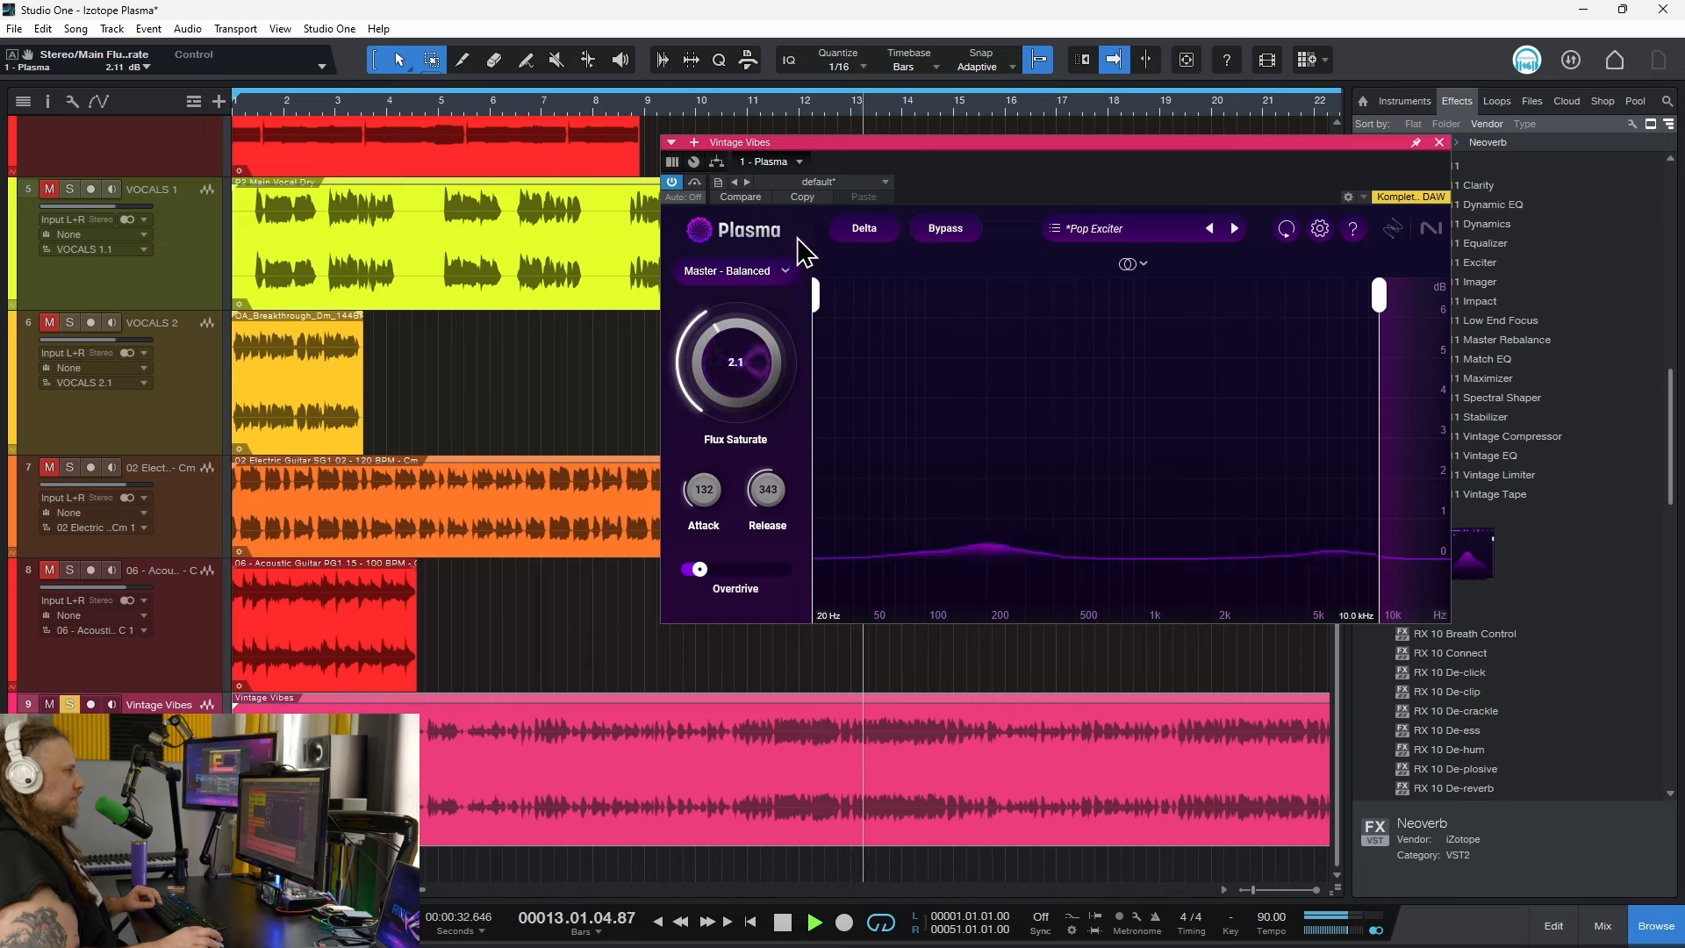
left_click_drag(737, 368, 805, 200)
left_click(698, 569)
mouse_move(703, 568)
left_mouse_down()
mouse_move(869, 575)
mouse_move(721, 590)
left_mouse_up()
Set Flux Saturate to 4.5, Attack to 103 and Release to 297, and limit the processed range to 38 Hz–12.2 kHz.
left_click_drag(728, 386, 736, 474)
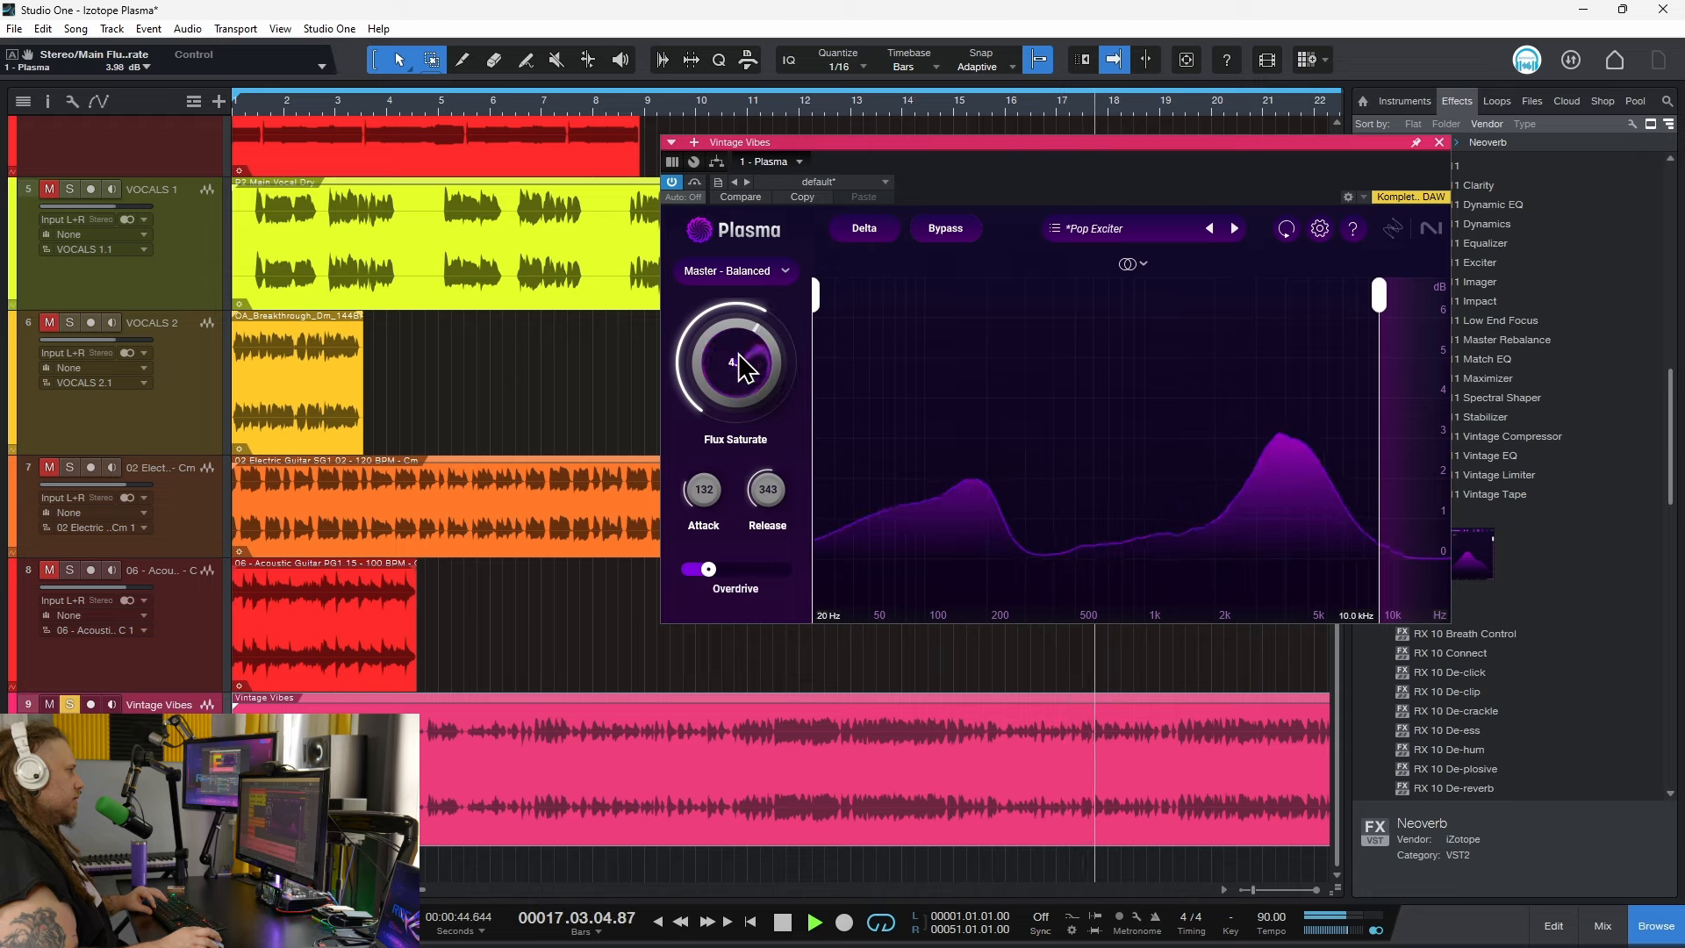
left_click_drag(737, 346, 738, 351)
left_click_drag(1378, 296, 1401, 298)
left_click_drag(815, 304, 850, 303)
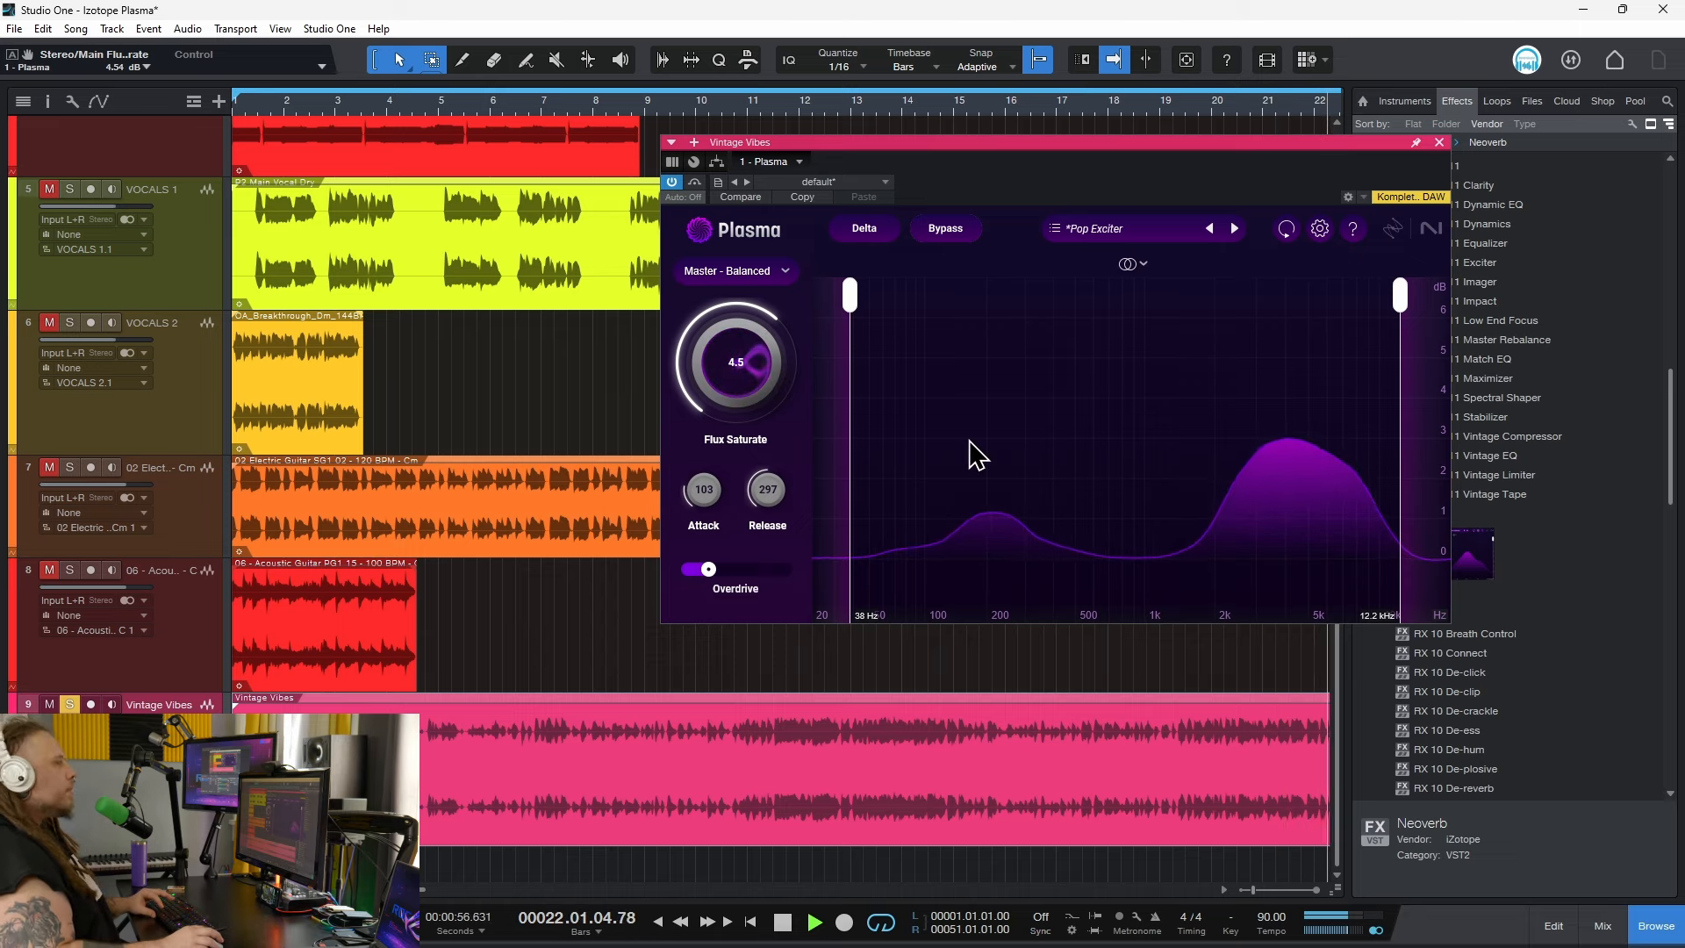
Audition only the delta signal, inspect the separate Mid and Side settings, and return Plasma to Stereo mode.
left_click(870, 239)
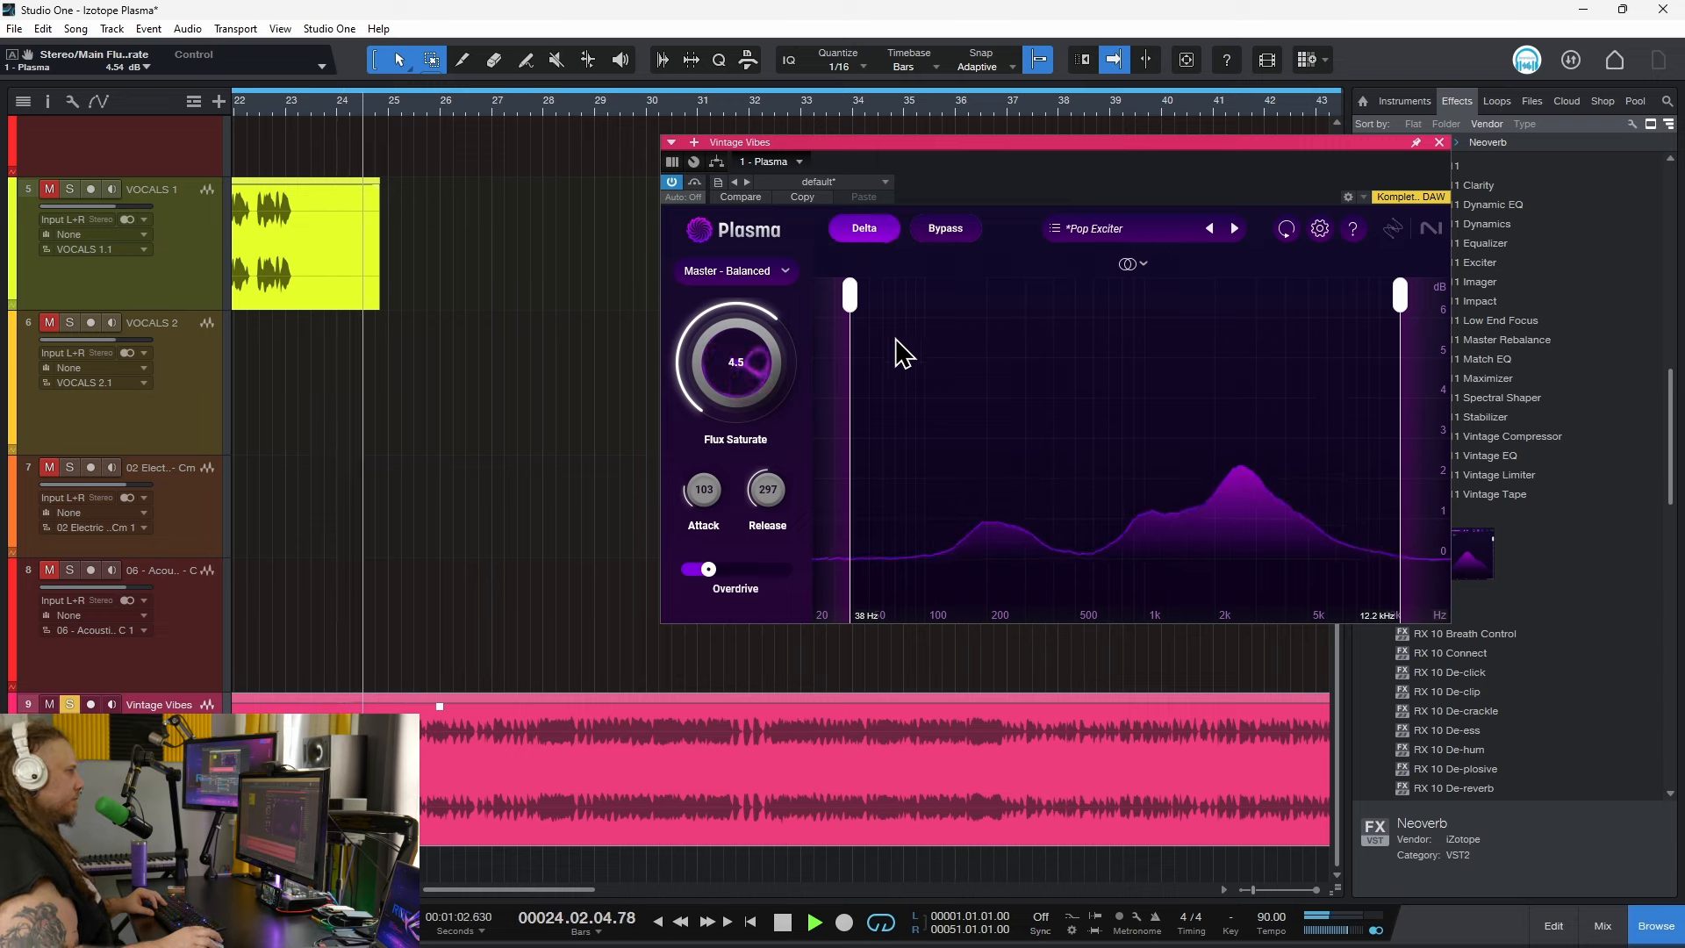
left_click(860, 235)
left_click(1134, 264)
left_click(1170, 320)
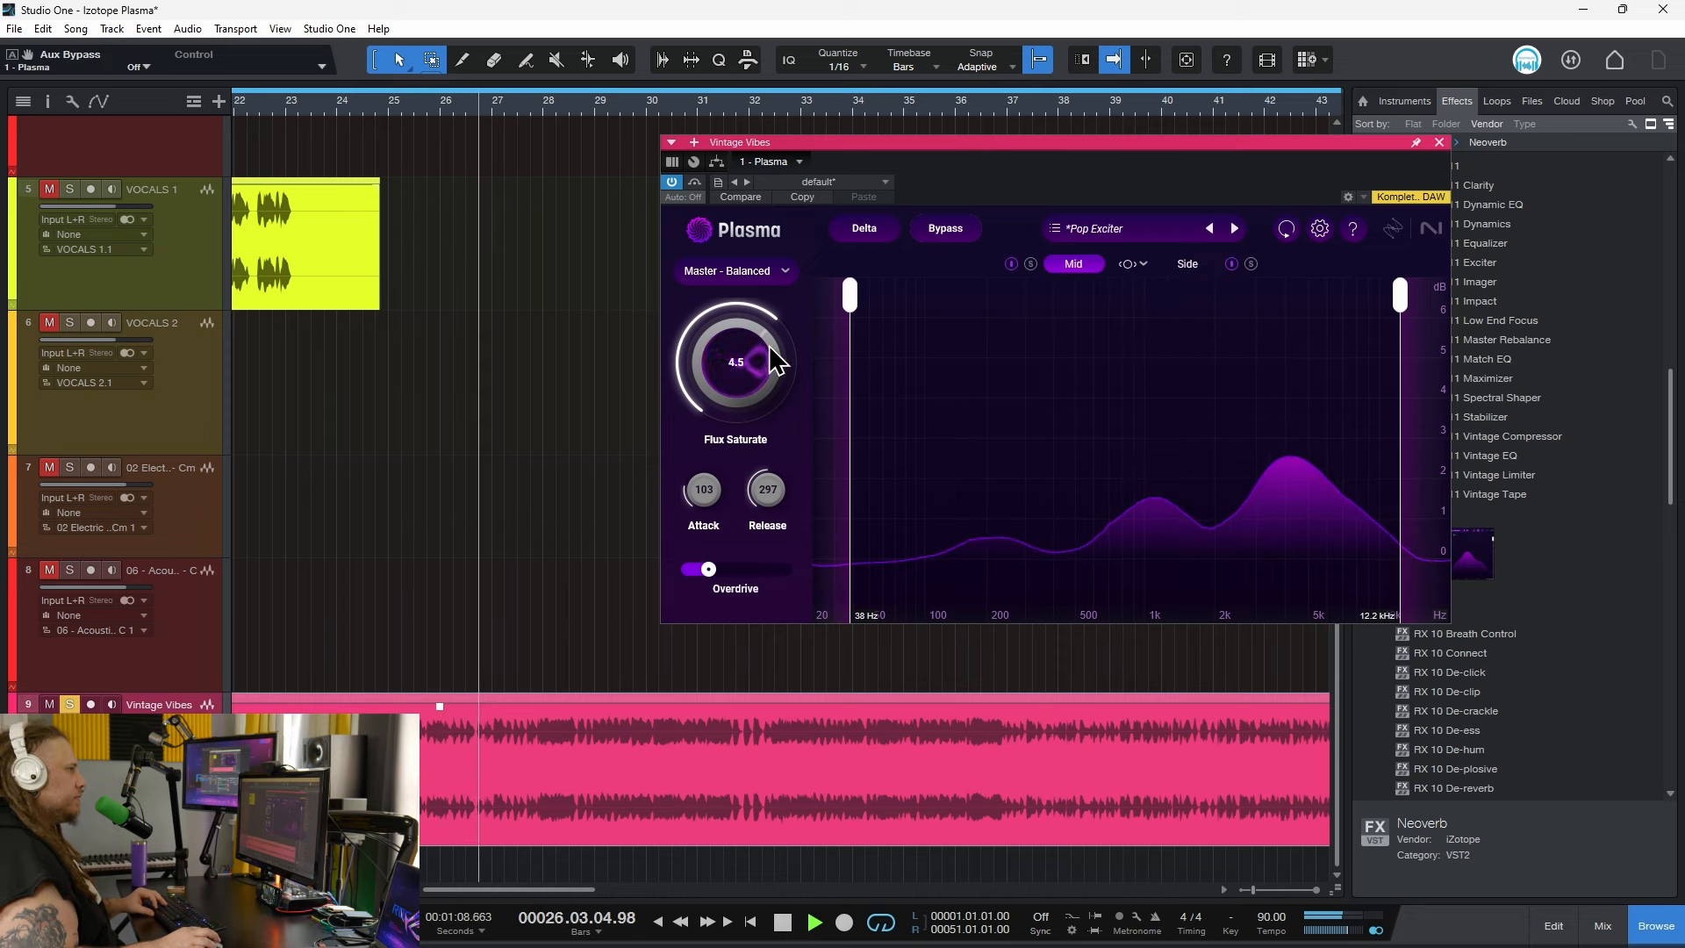
left_click(1188, 265)
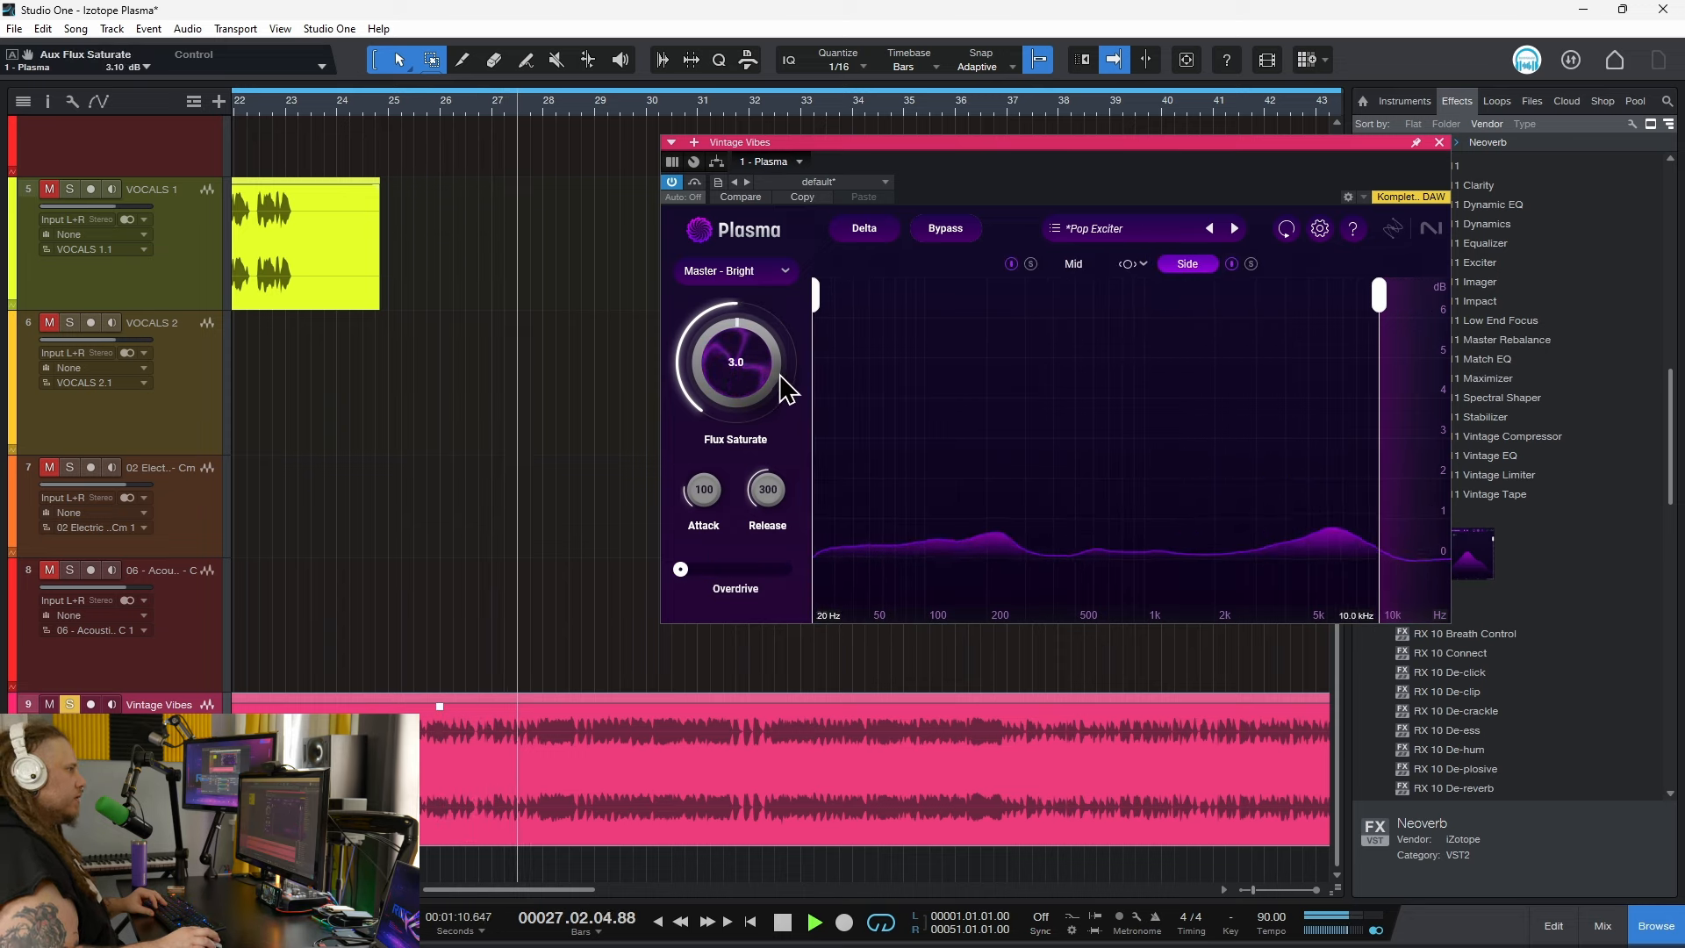
left_click(1135, 265)
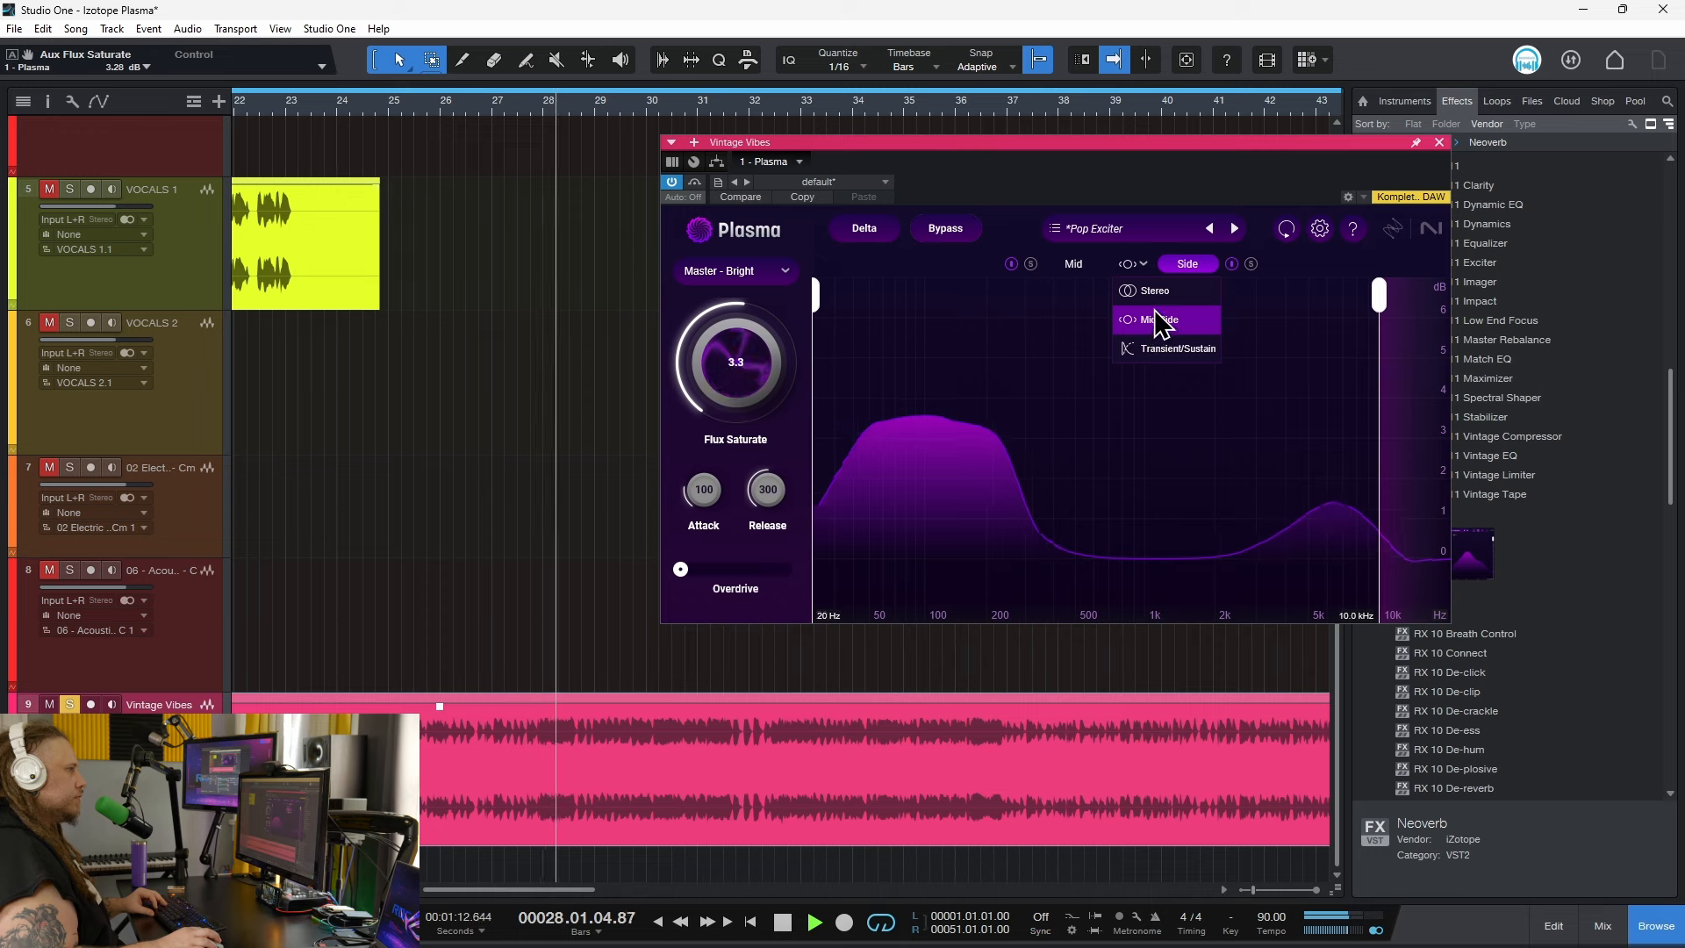
left_click(1157, 300)
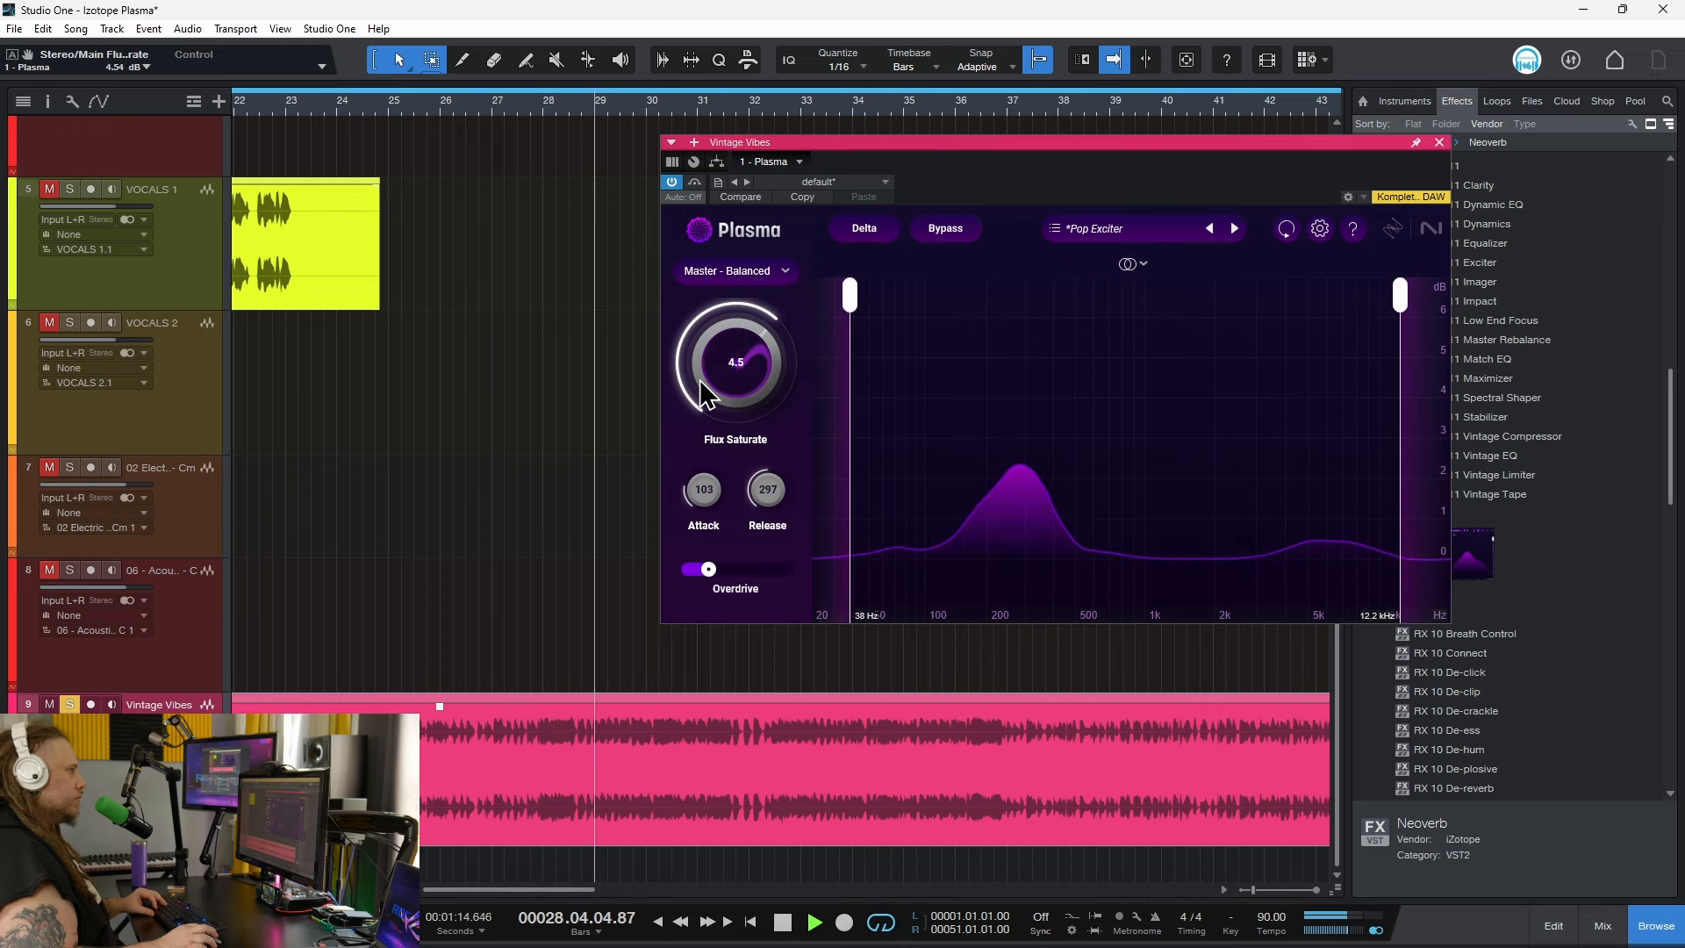
Bypass and re-enable Plasma during playback to compare the mix without and with processing, and stop playback.
left_click(937, 230)
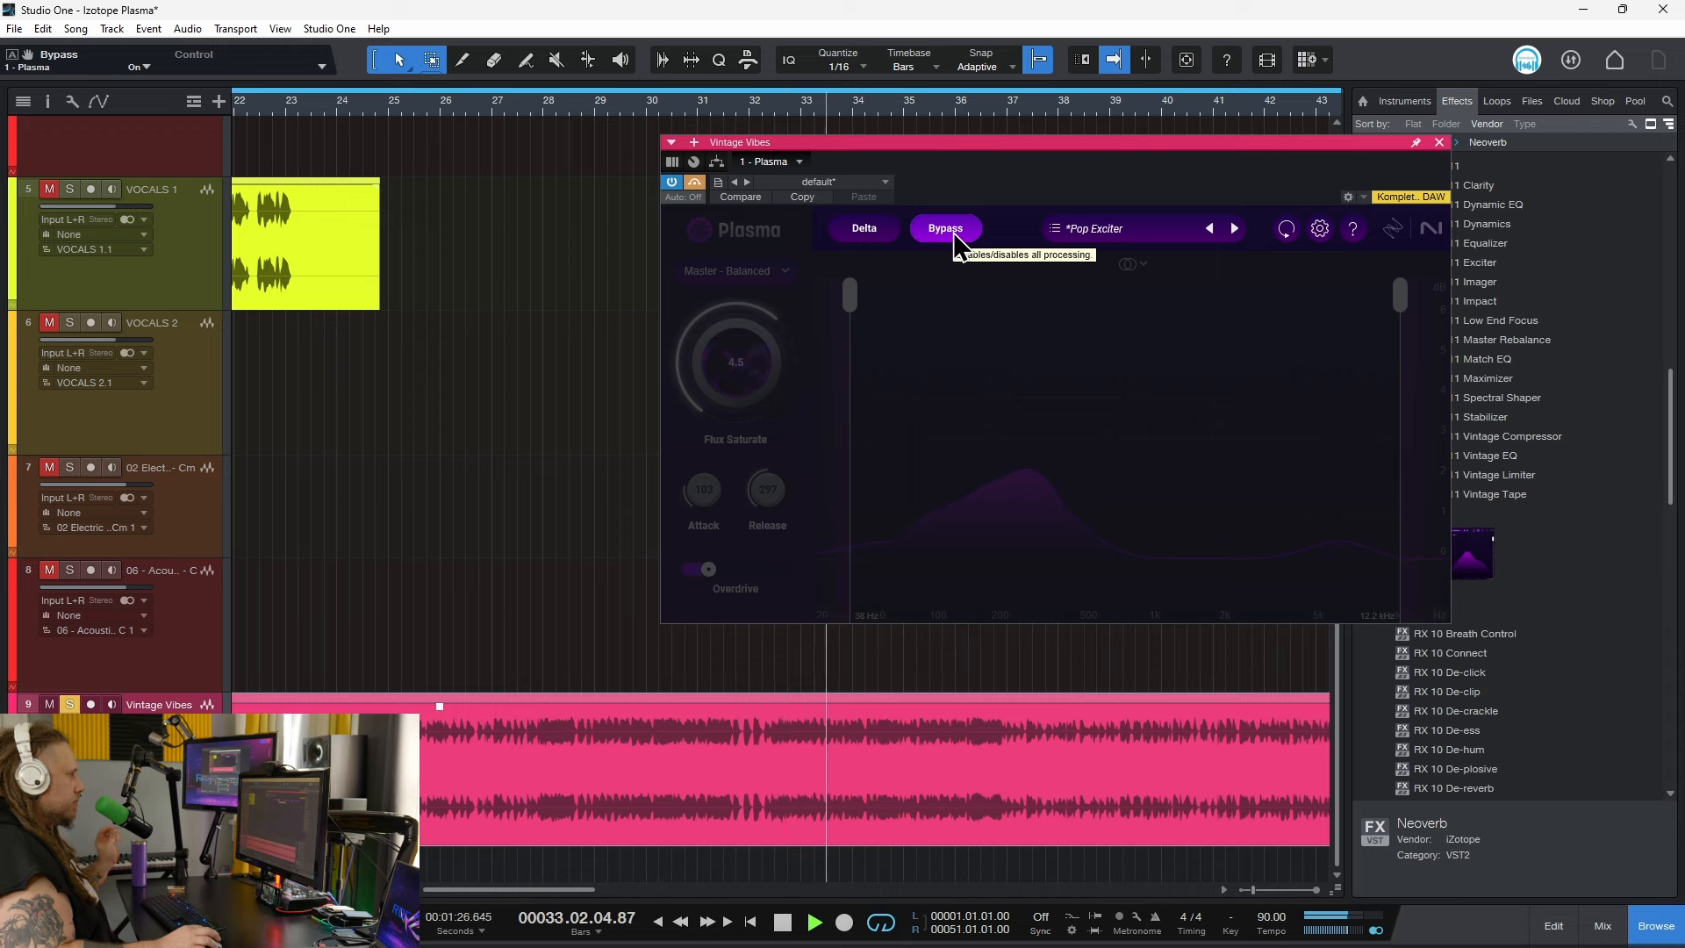
left_click(955, 235)
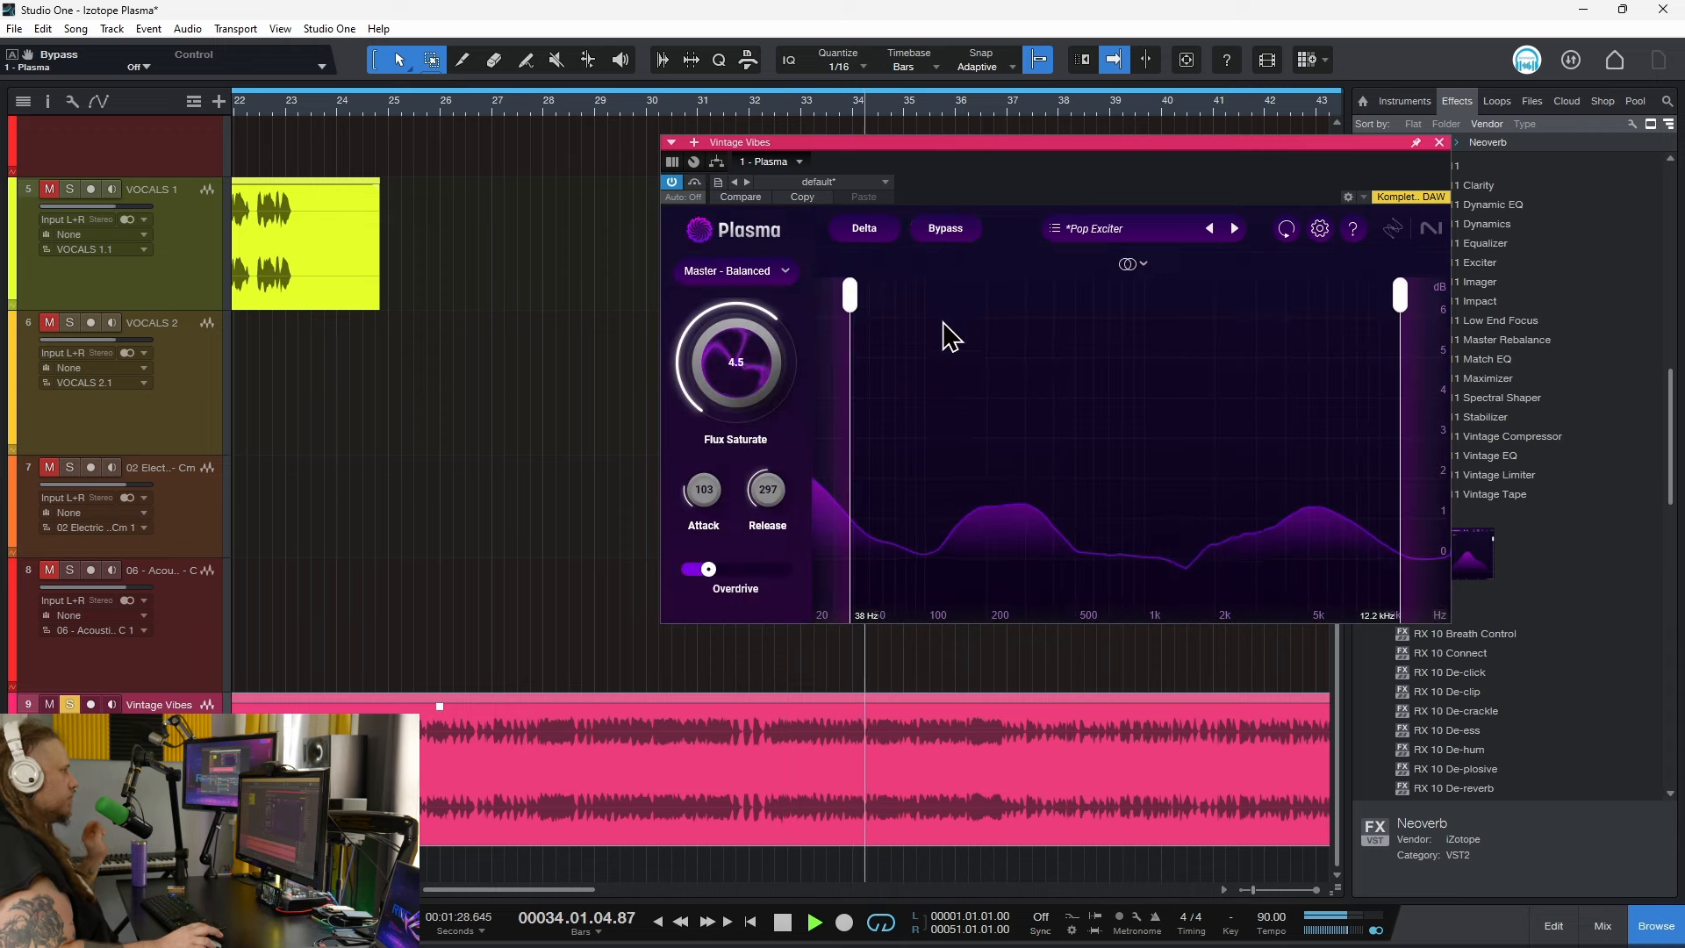
key("space")
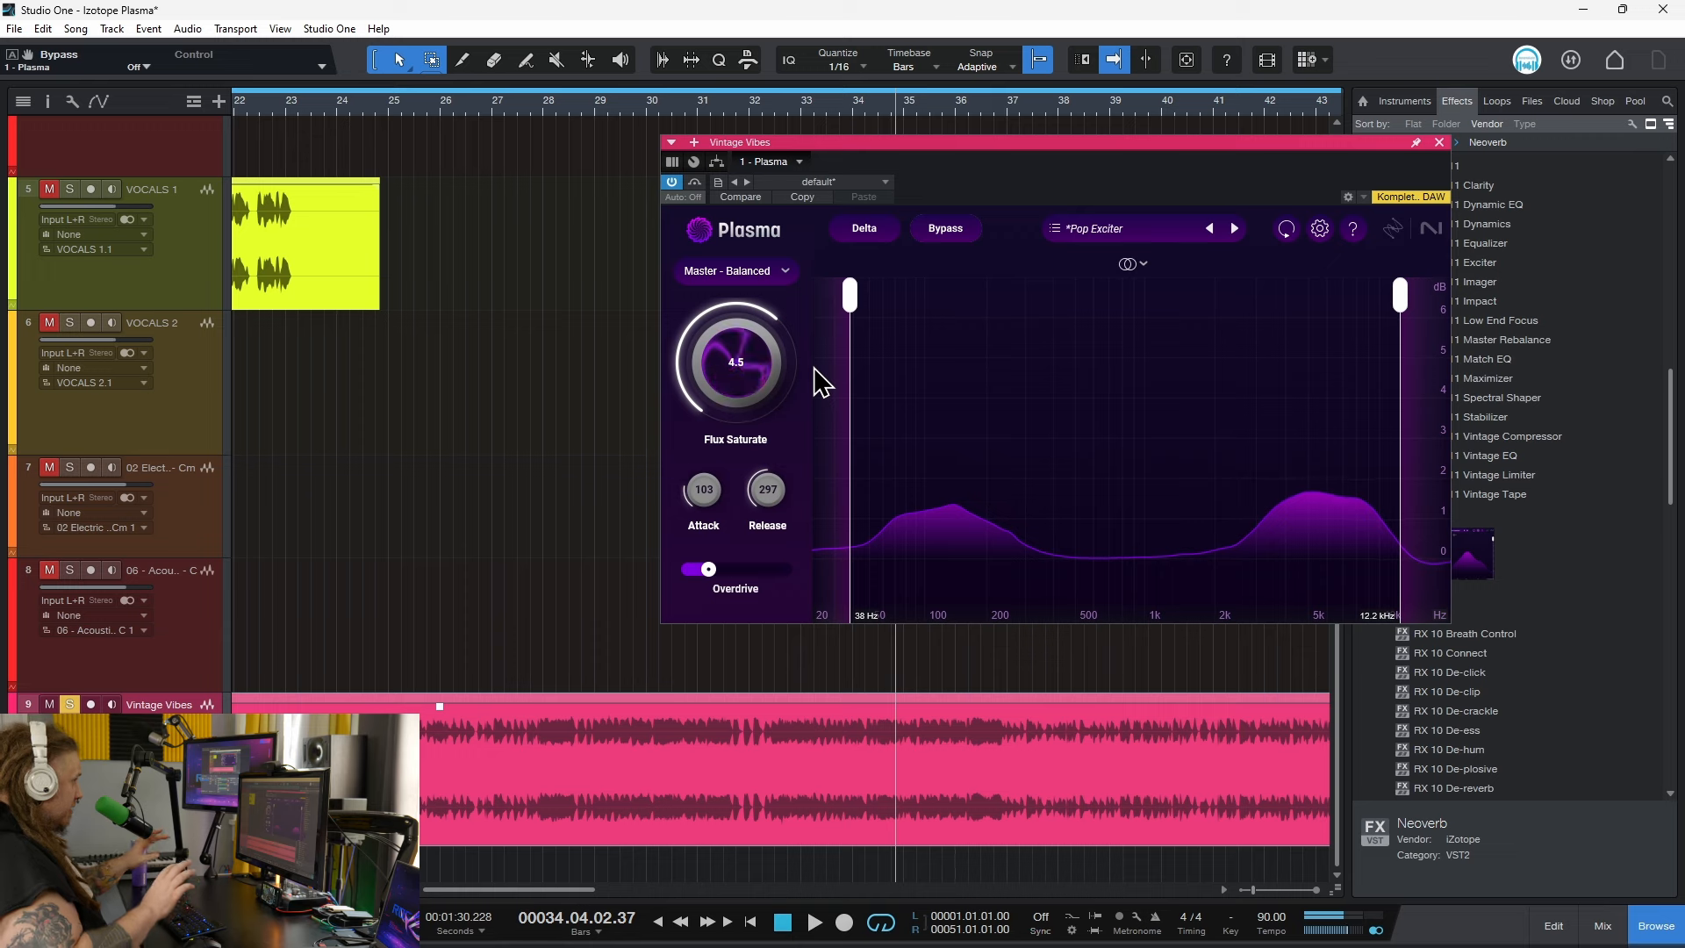
Replay the passage around bar 34 with Plasma active and bypassed to compare the two versions, leaving Plasma active.
left_click(868, 110)
key("space")
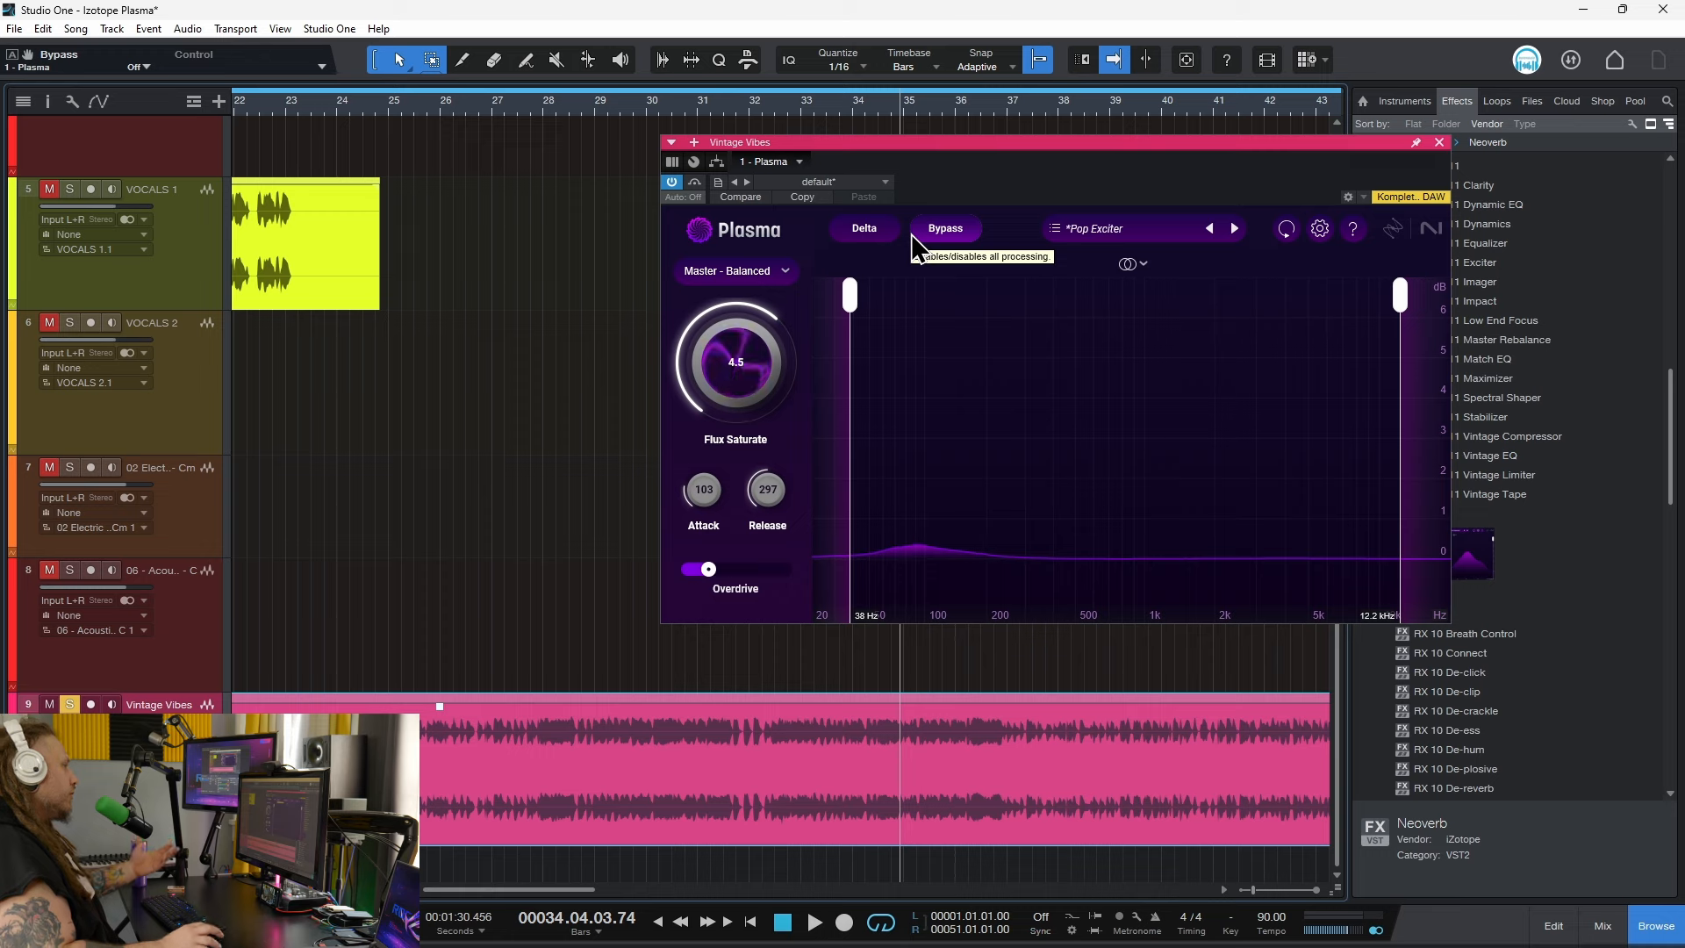
left_click(878, 109)
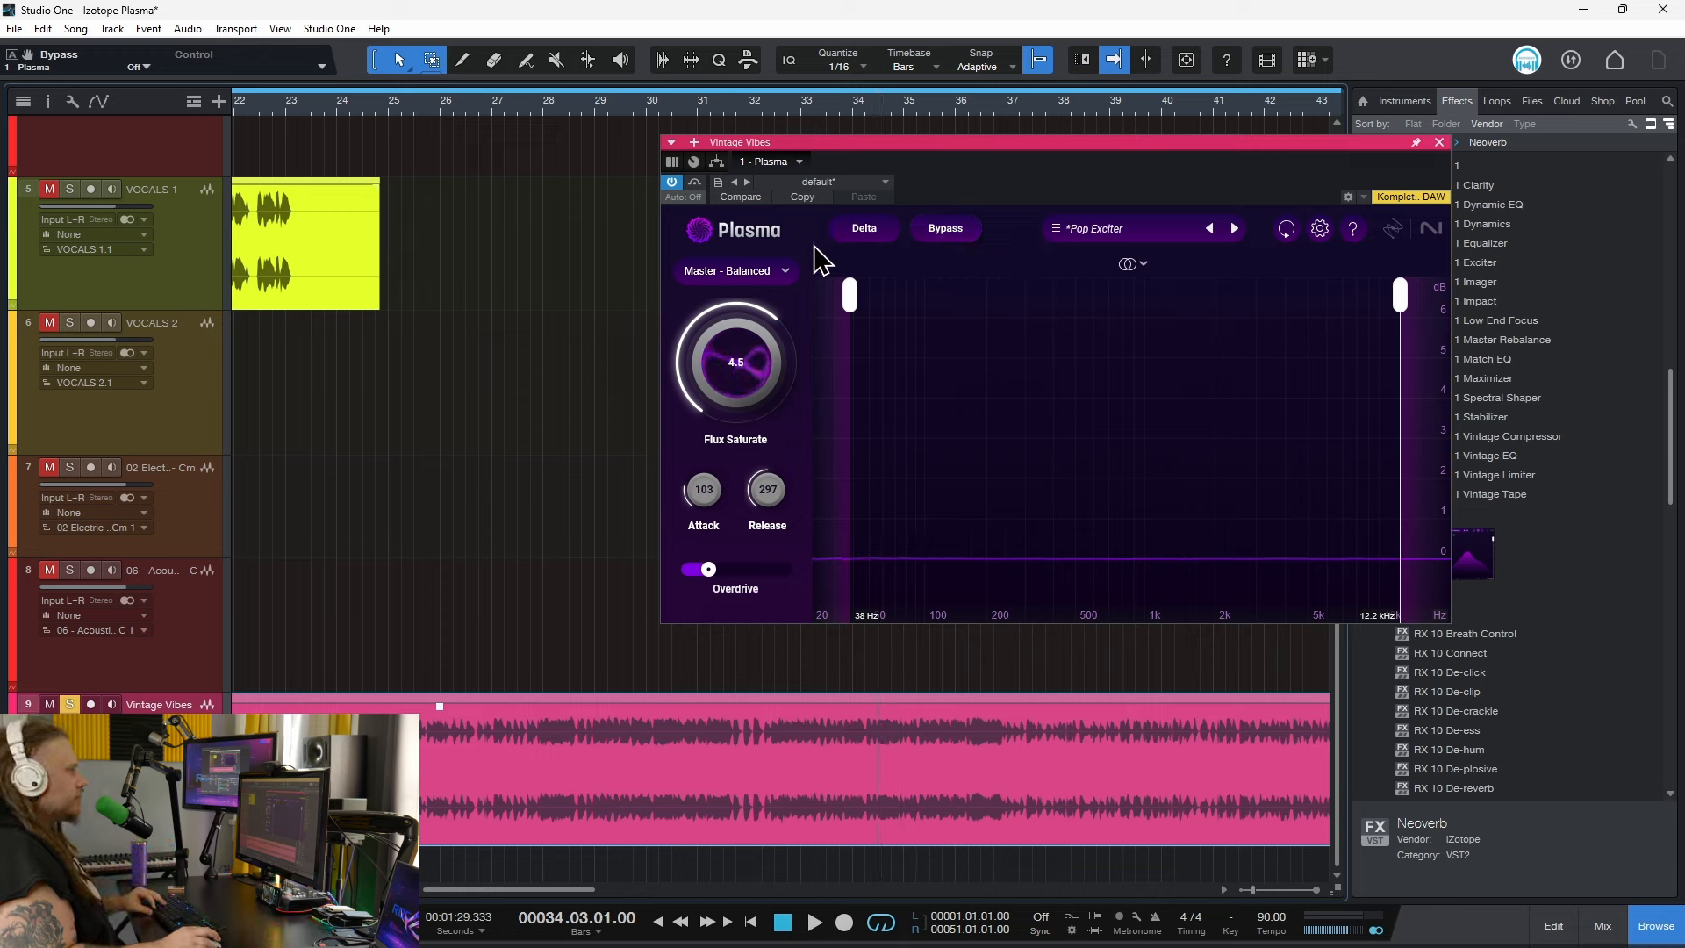
key("space")
left_click(945, 228)
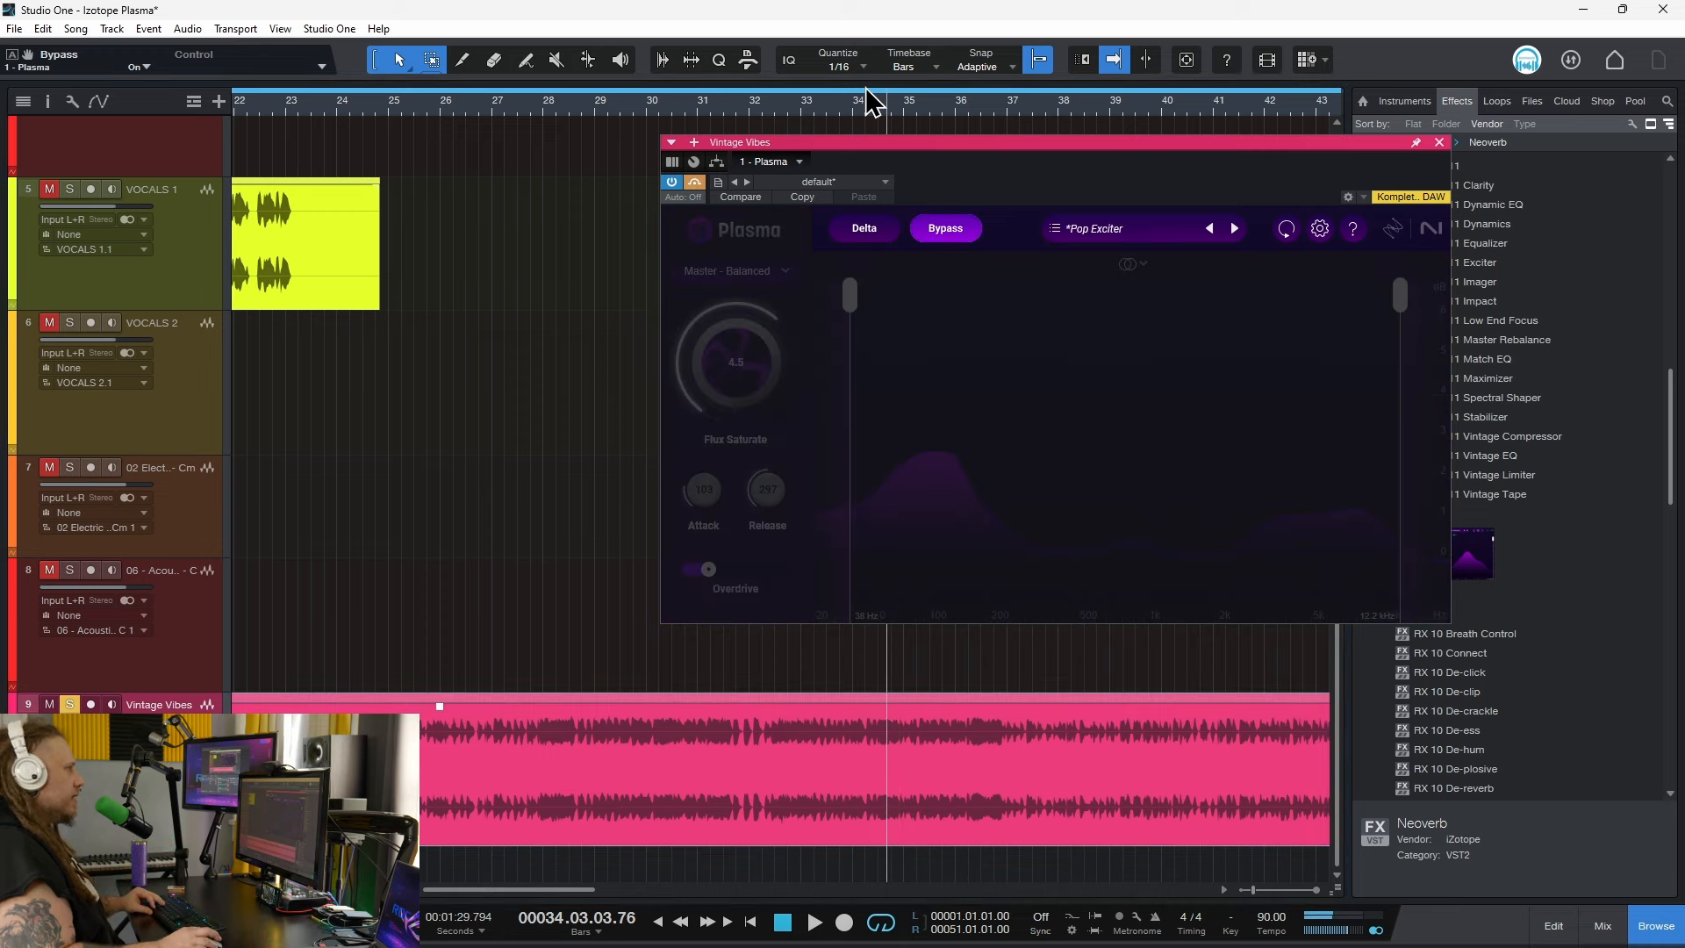
left_click(876, 111)
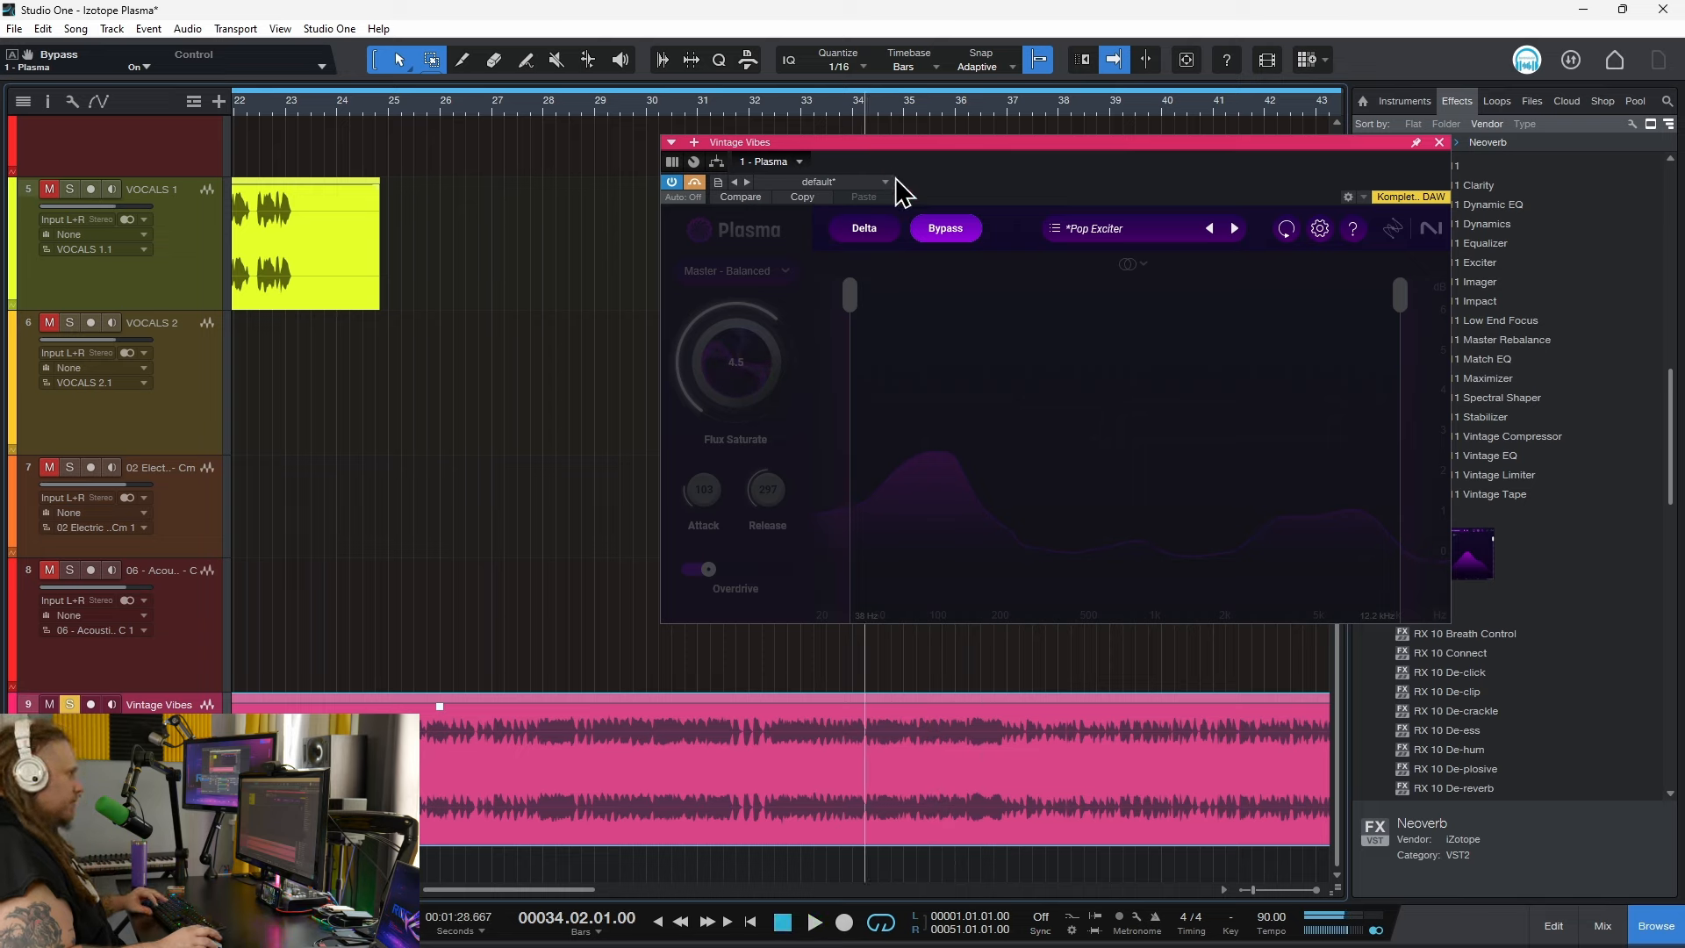
left_click(942, 230)
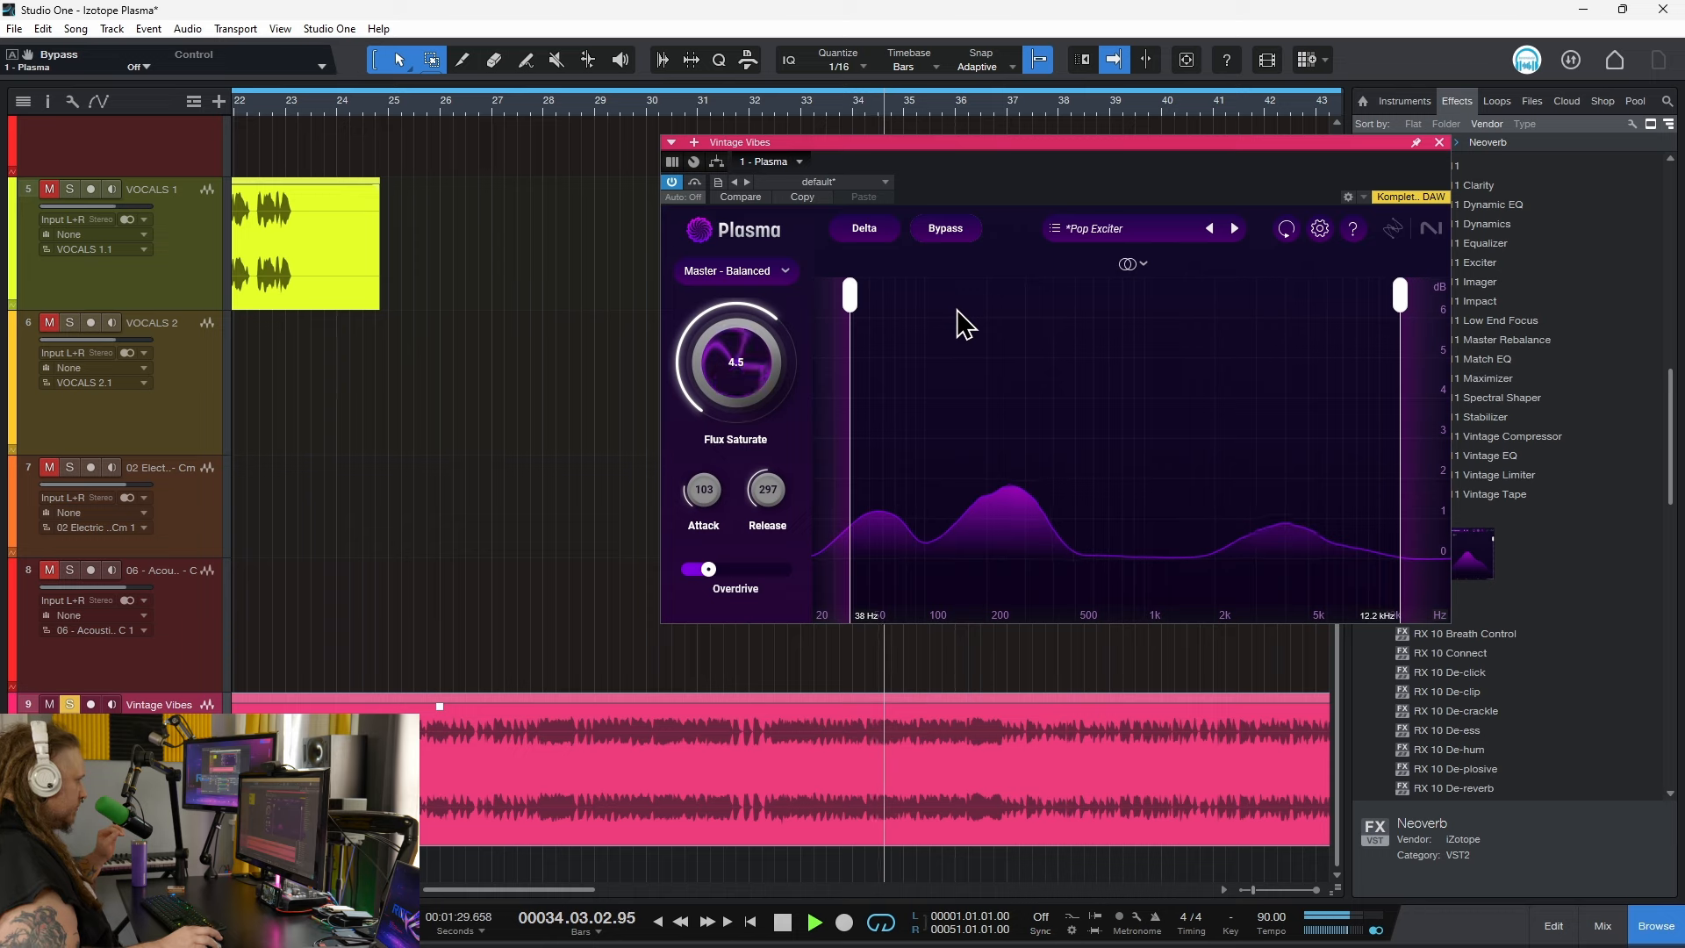
Raise Flux Saturate to 4.9 and compare the mix by bypassing and re-enabling Plasma during playback.
left_click_drag(726, 376, 749, 365)
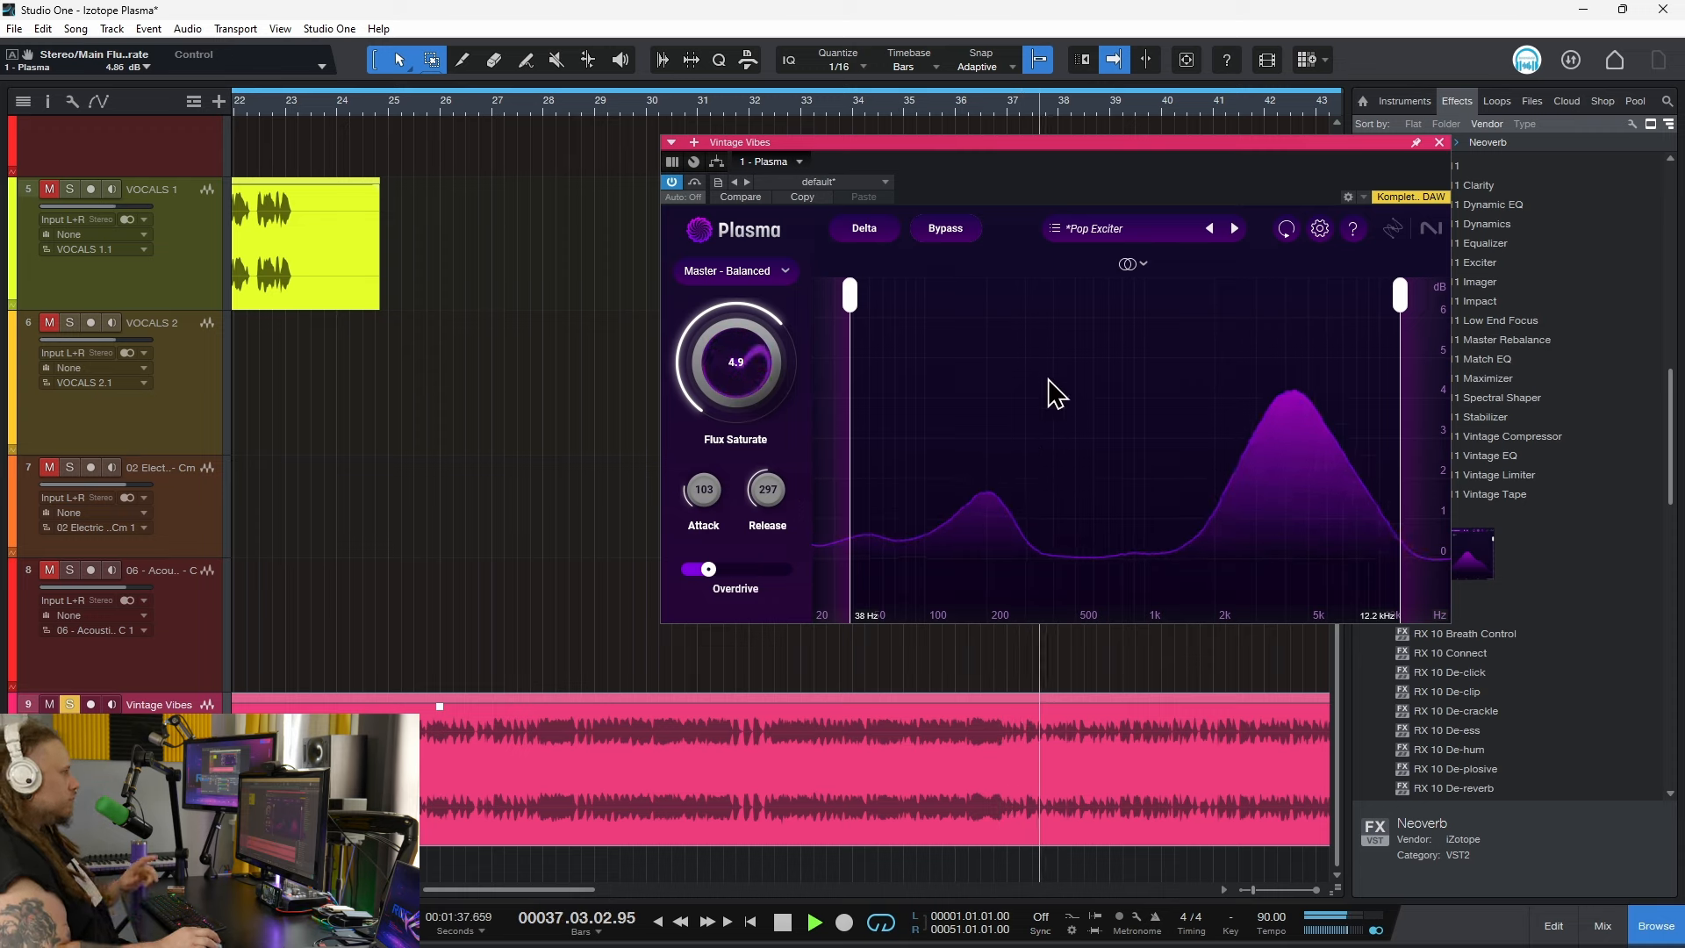
left_click(942, 233)
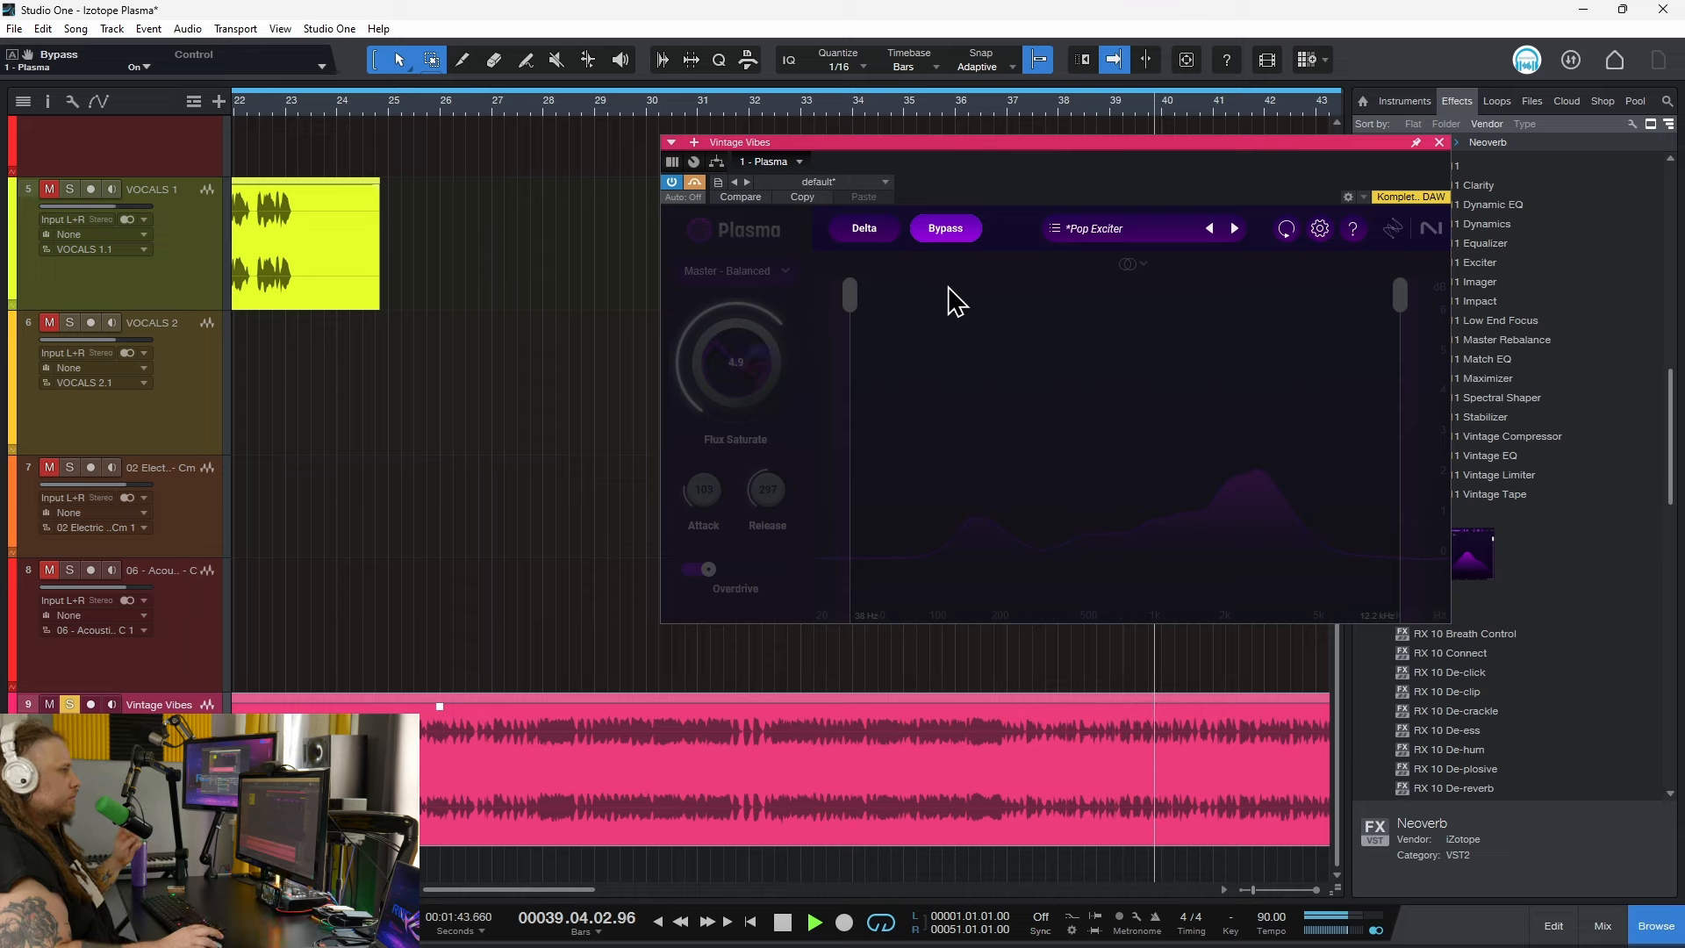
left_click(946, 230)
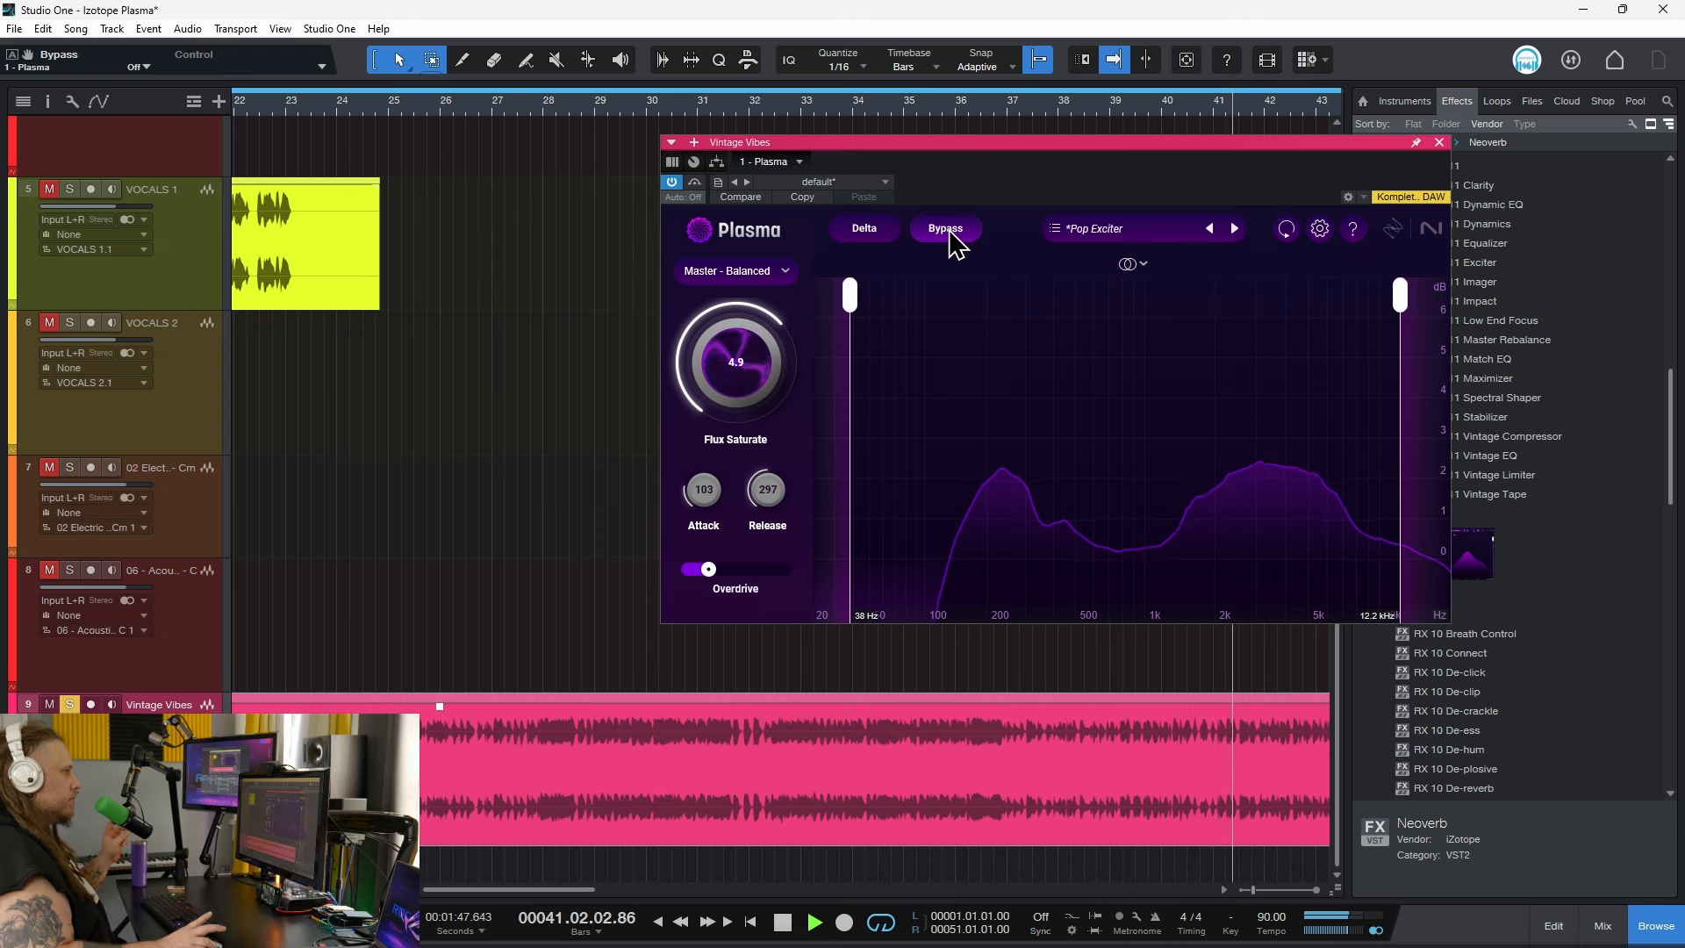
Reposition the Vintage Vibes Plasma window over the arrangement and stop playback at bar 46.
left_click_drag(1165, 148, 881, 168)
left_click_drag(1086, 107, 1110, 79)
left_click_drag(1026, 163, 1159, 169)
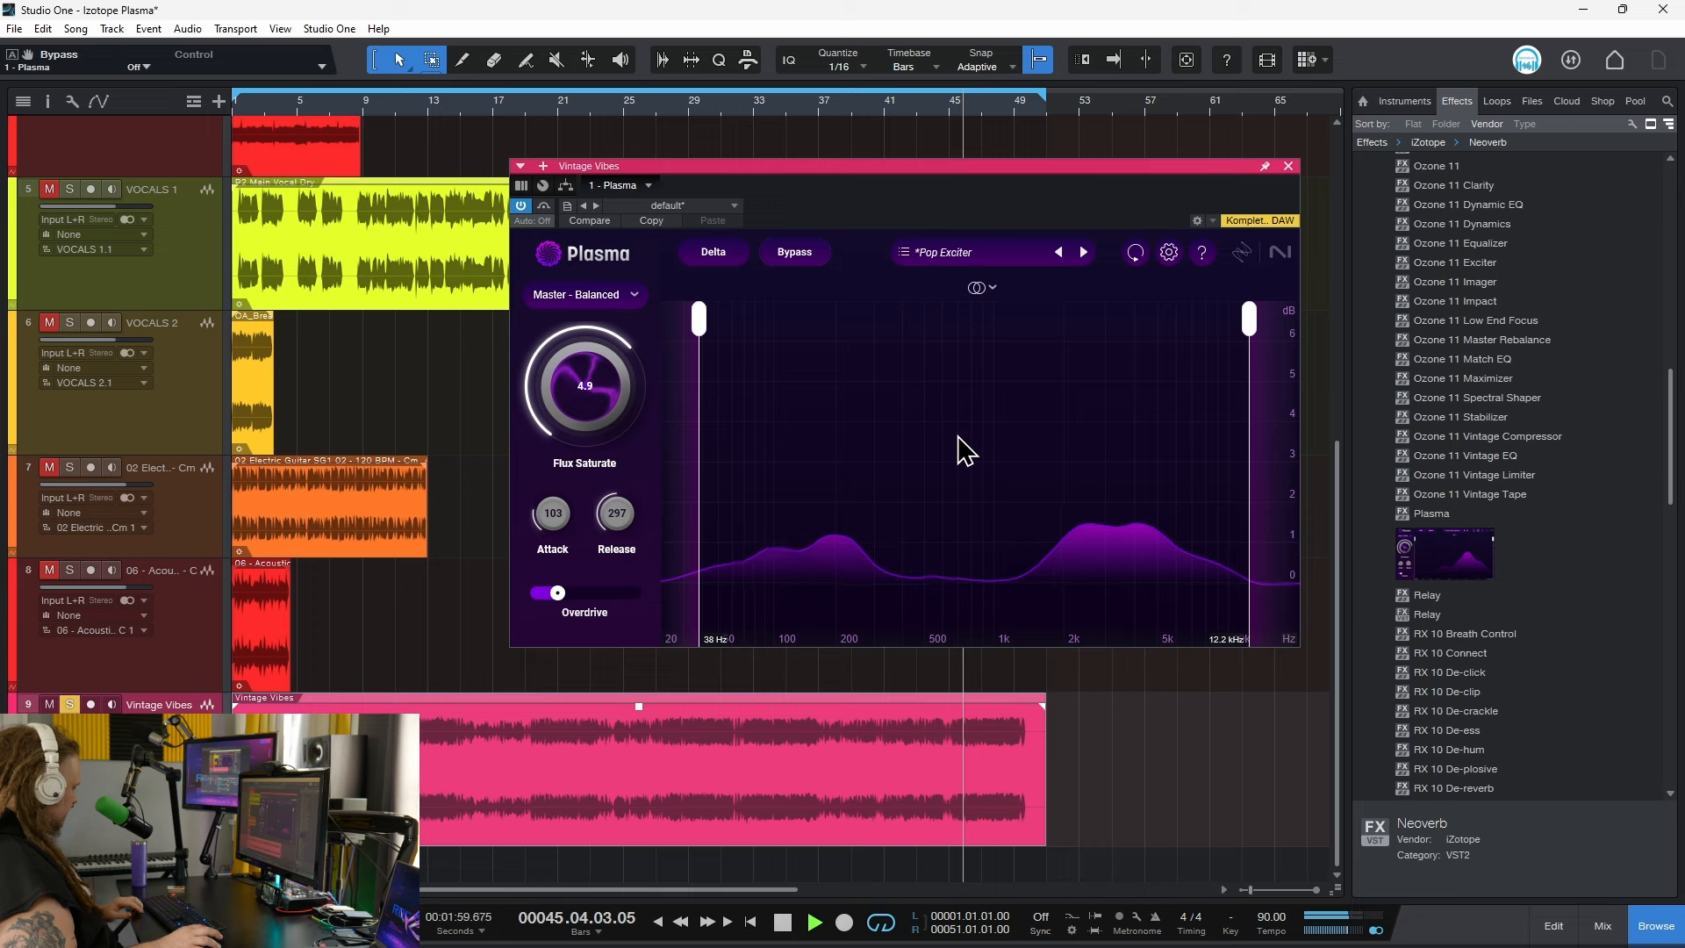
key("space")
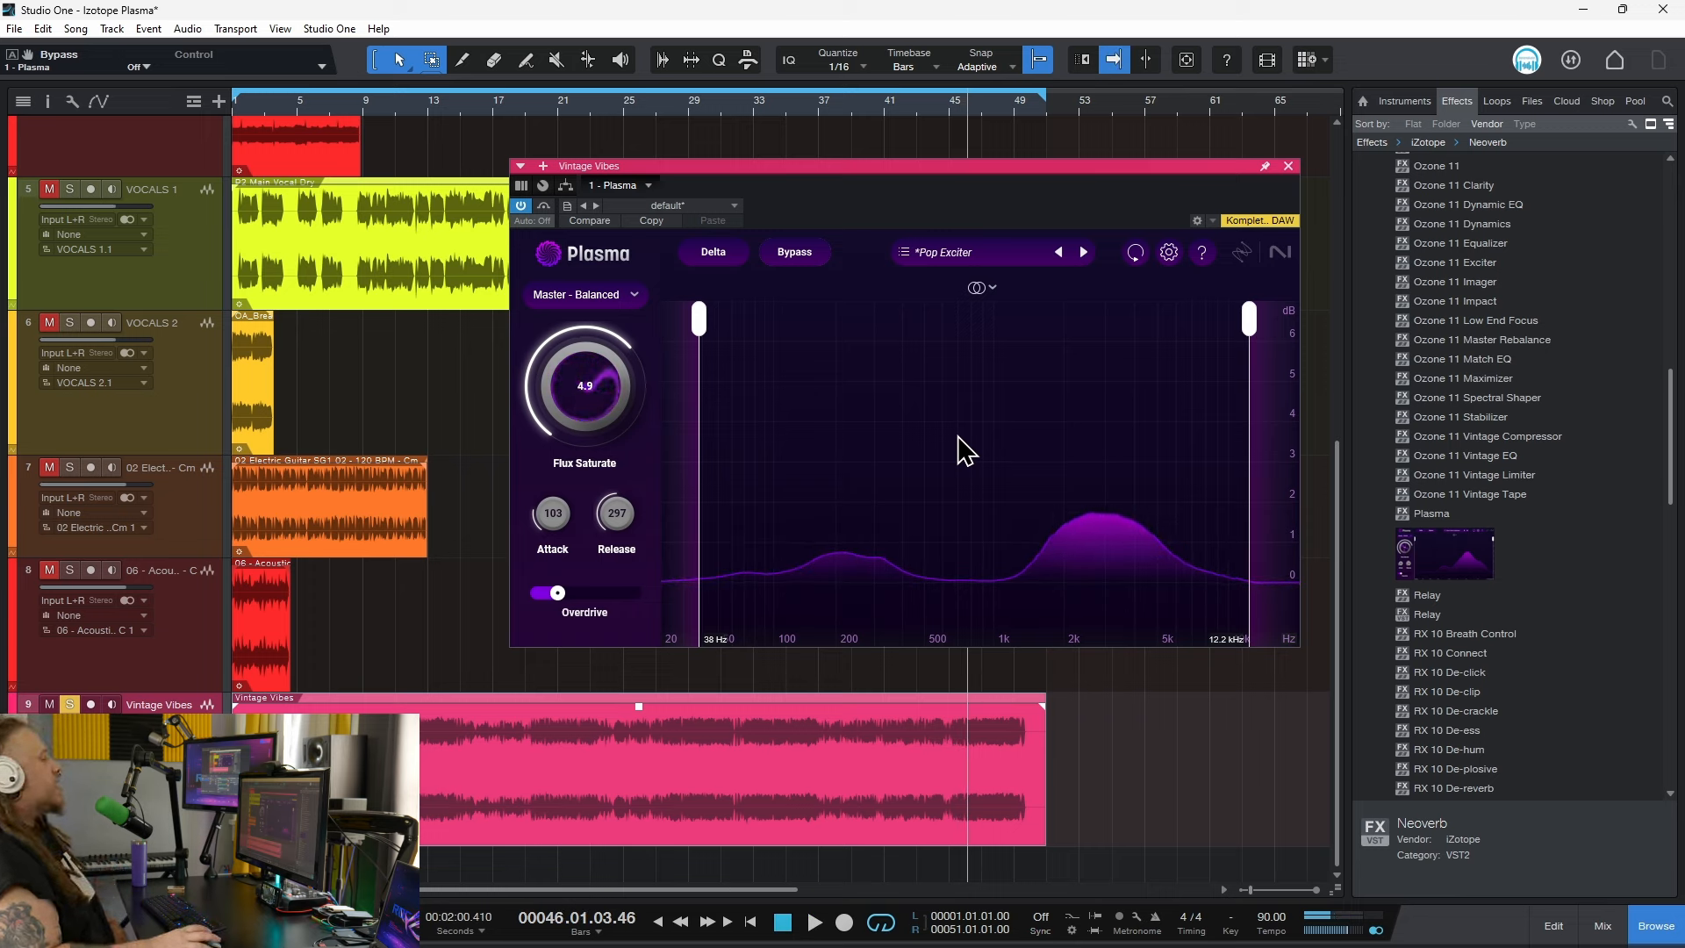